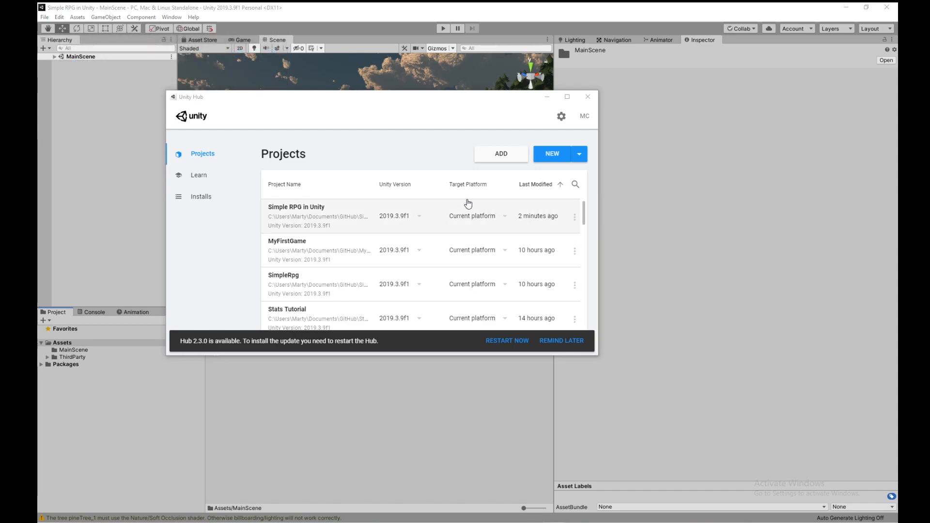
Create a new 3D project named Simple RPG Tutorial in the default location
left_click(546, 156)
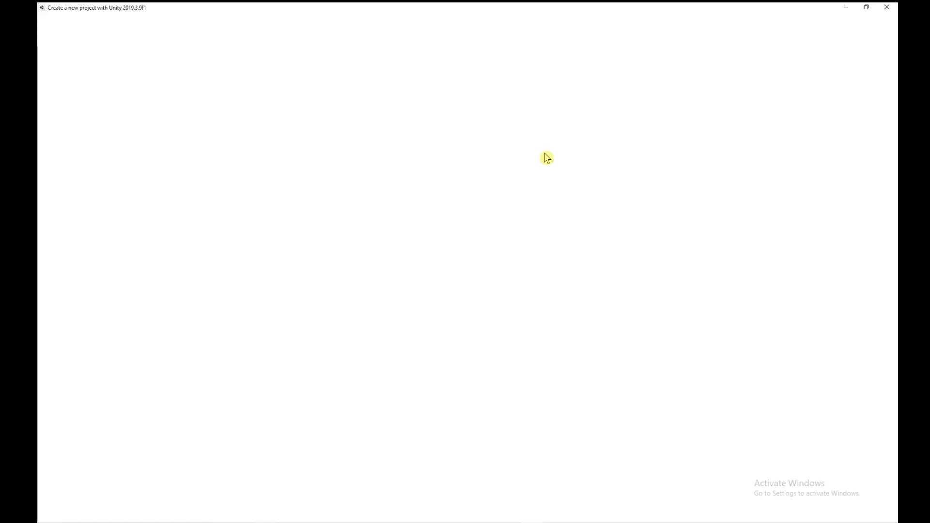
left_click(532, 57)
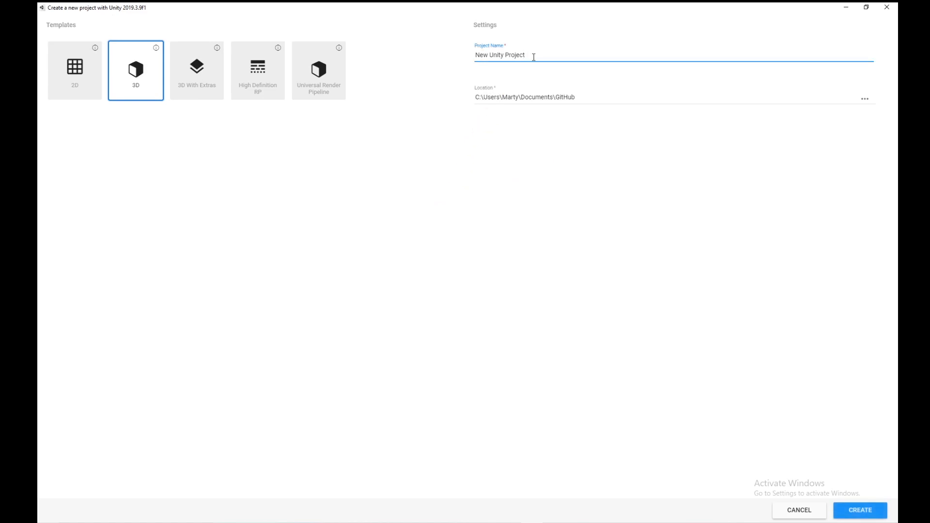
type("N")
key("BackSpace")
type("Simple RPG Tutorial")
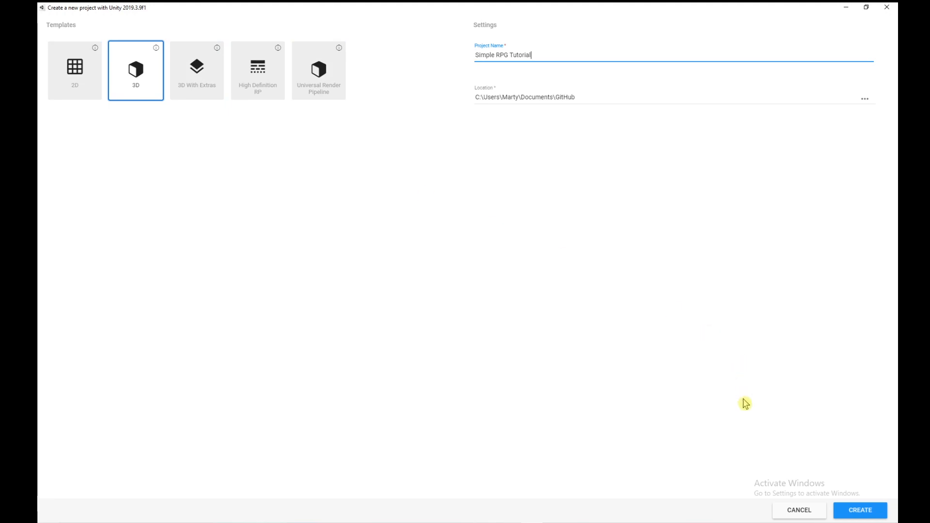
left_click(838, 514)
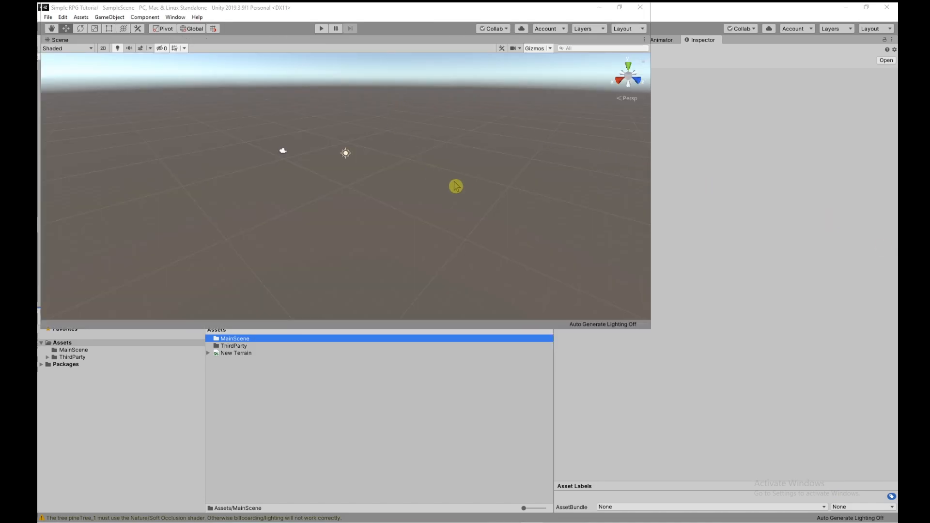
Maximize the new project's editor window and restore the default window layout
left_click_drag(557, 9, 543, 67)
left_click(608, 66)
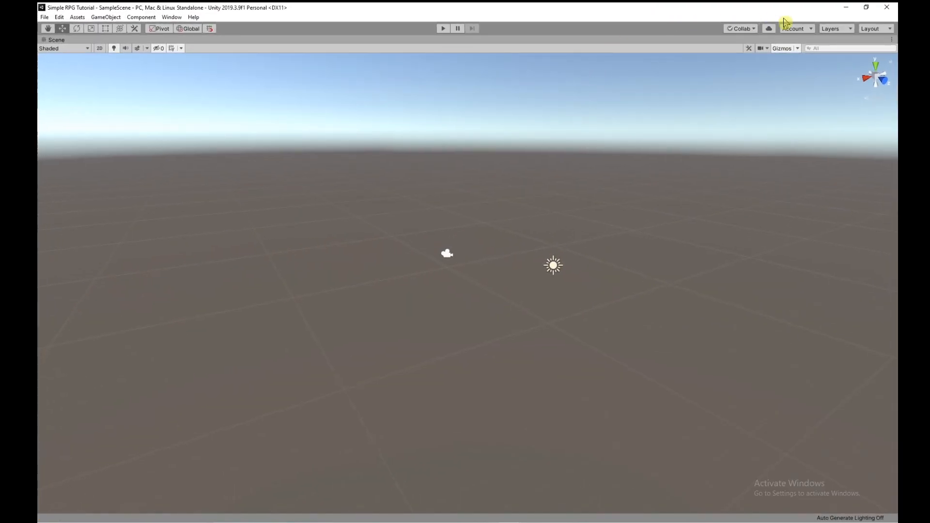
right_click(55, 41)
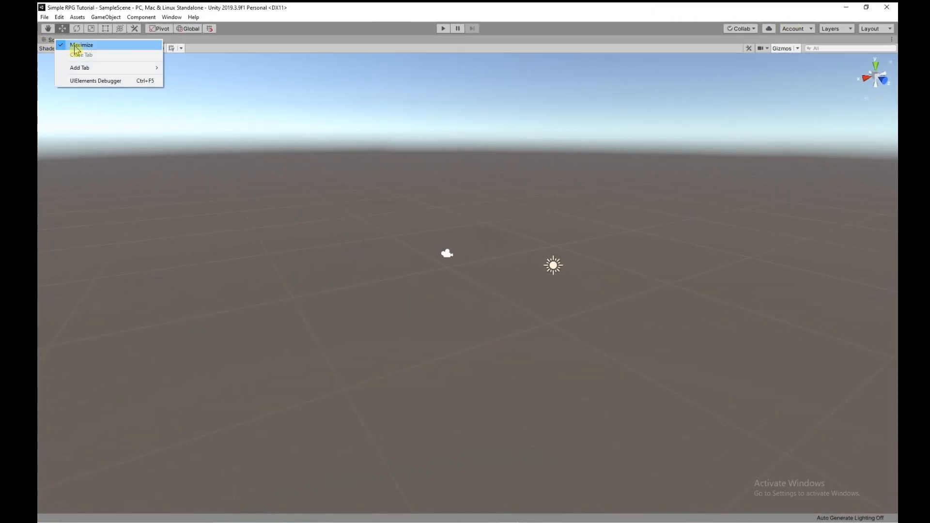
left_click(75, 46)
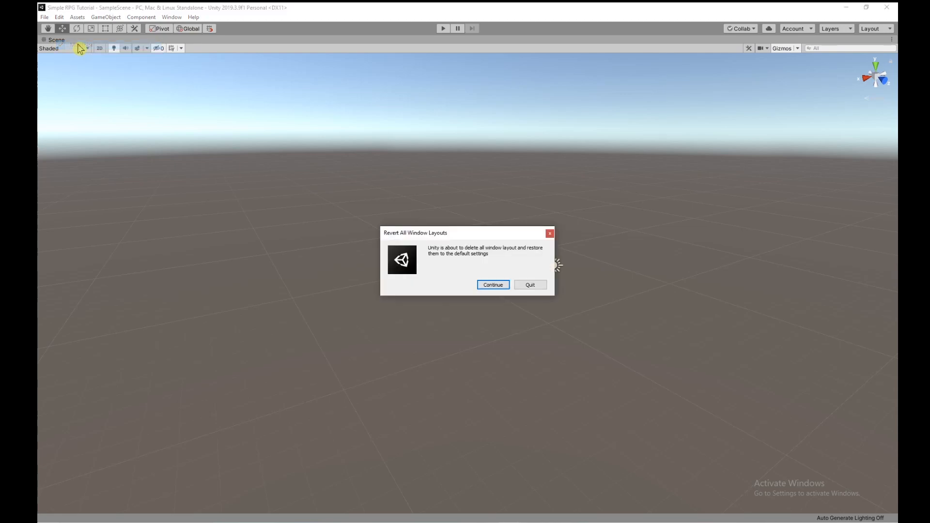
left_click(493, 285)
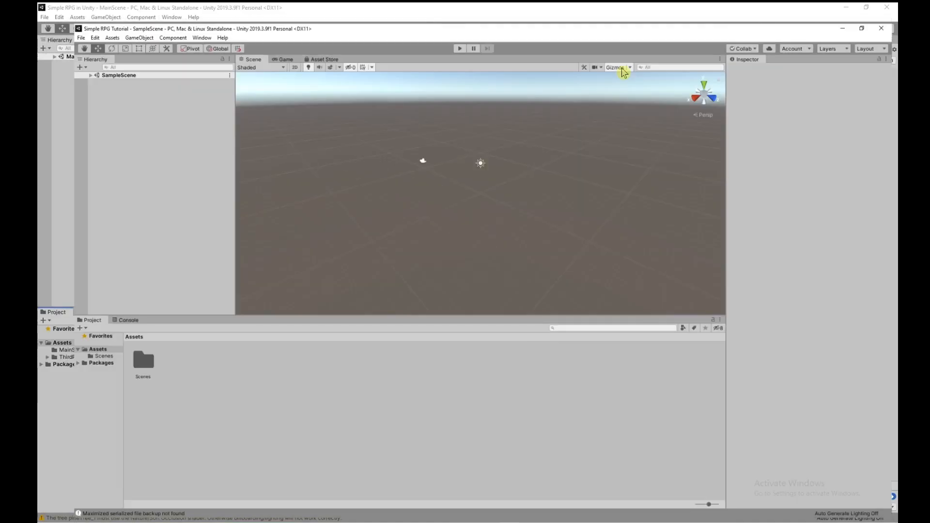
right_click_drag(537, 173, 557, 166)
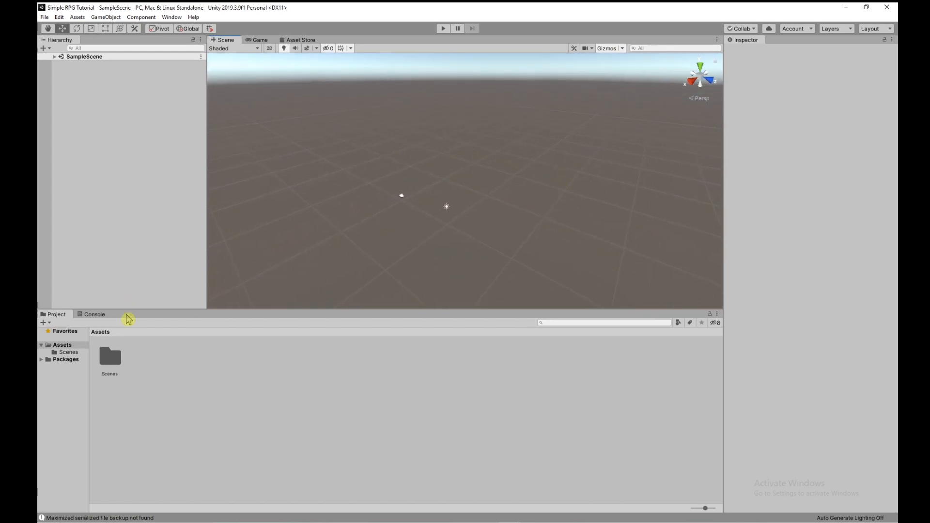
Rename the SampleScene asset in the Scenes folder to MainScene and reload the open scene
left_click(111, 370)
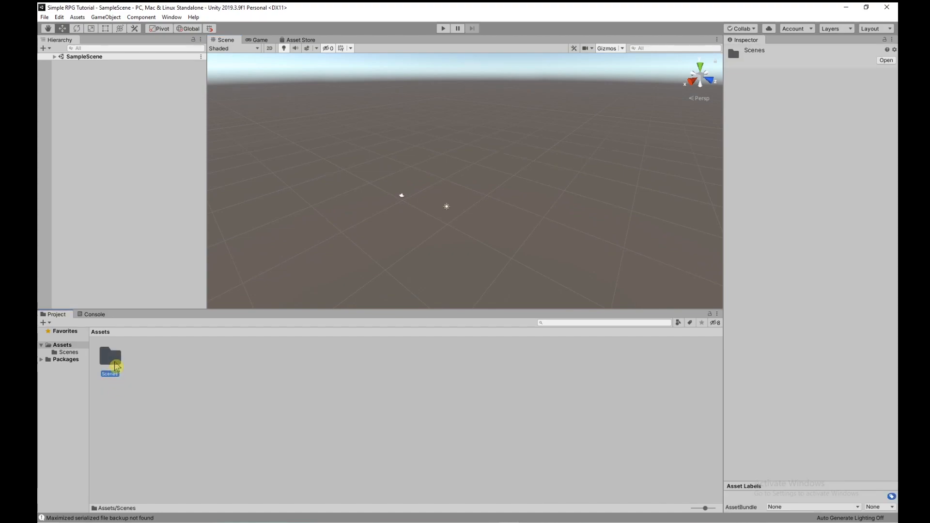
double_click(116, 367)
left_click(115, 368)
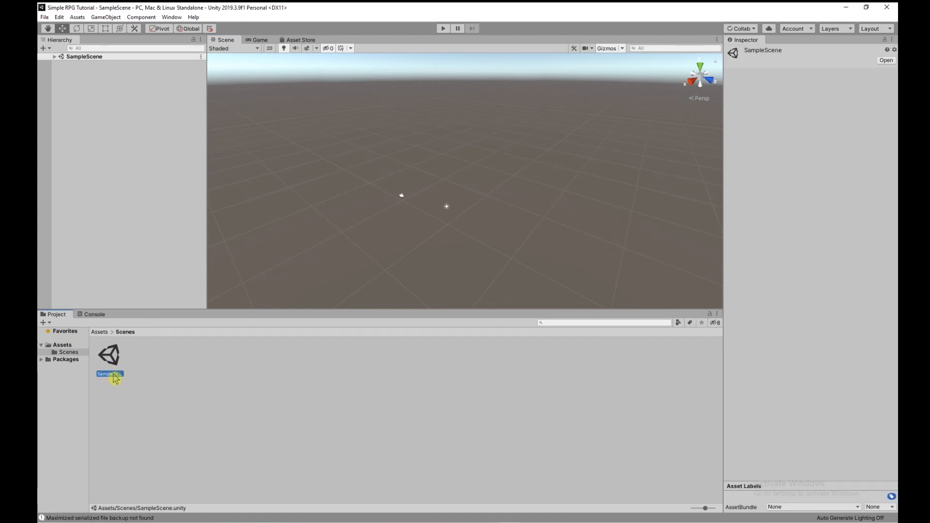
type("ain")
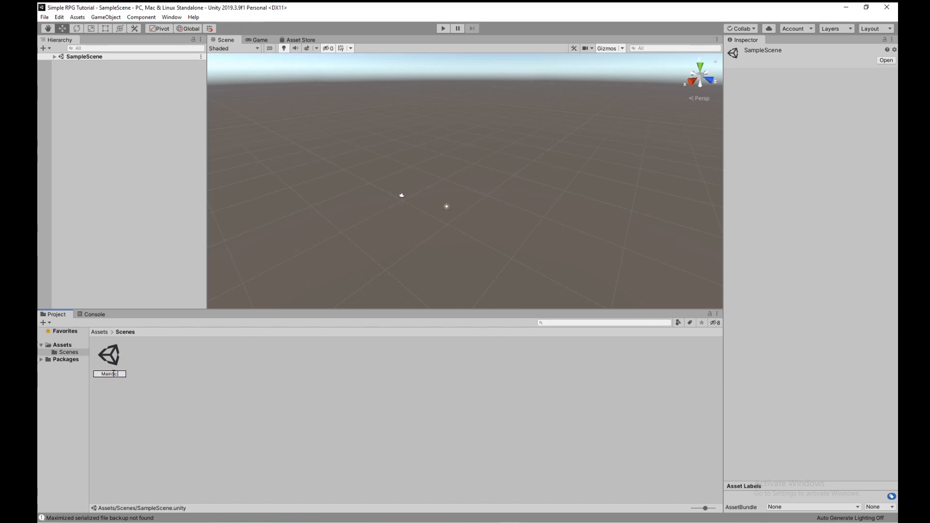
left_click(116, 379)
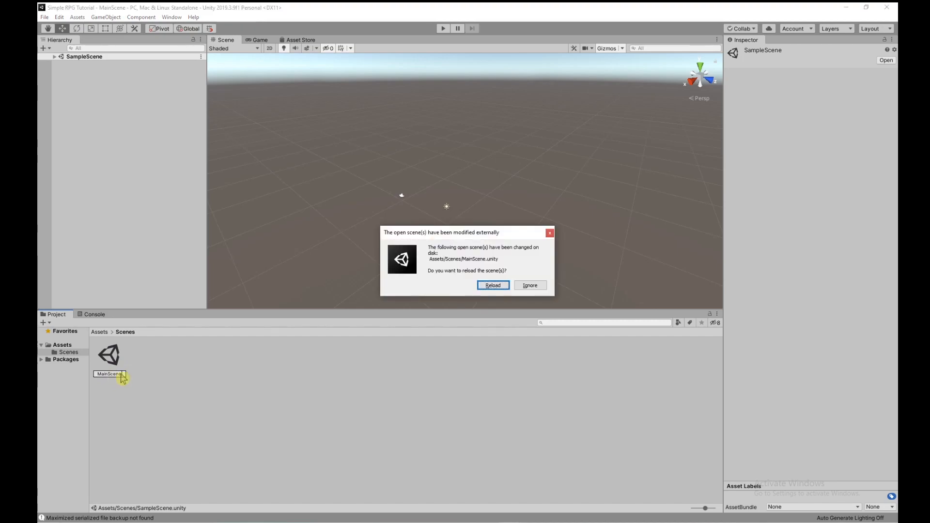
left_click(493, 285)
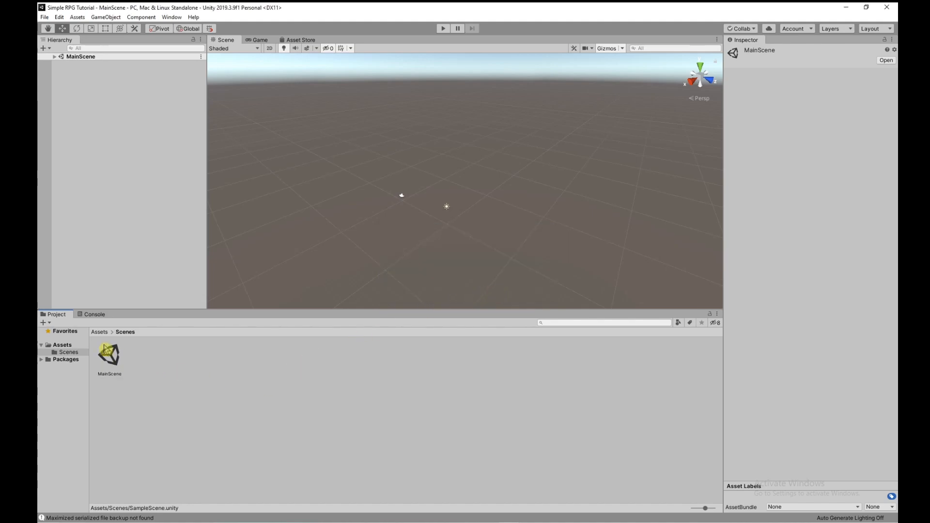
Widen the folder tree column of the Project window
right_click_drag(472, 223, 440, 212)
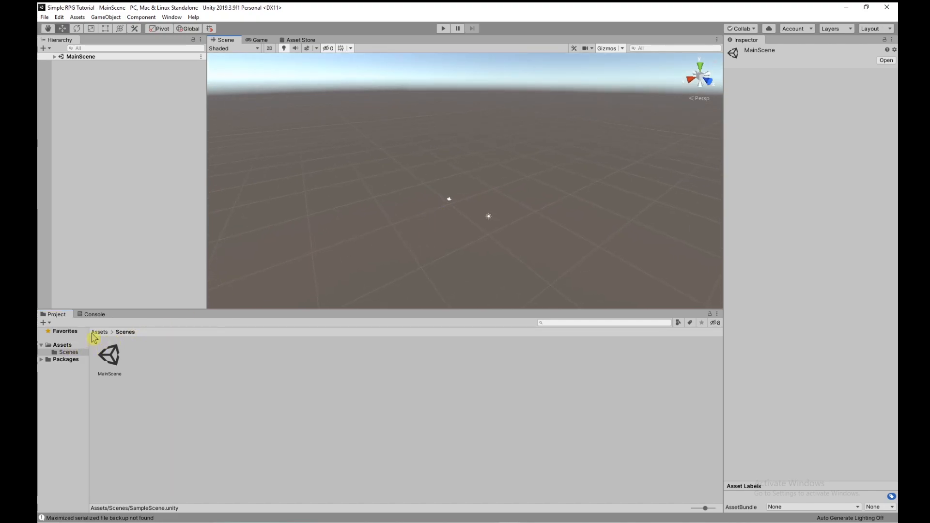
left_click_drag(89, 334, 172, 334)
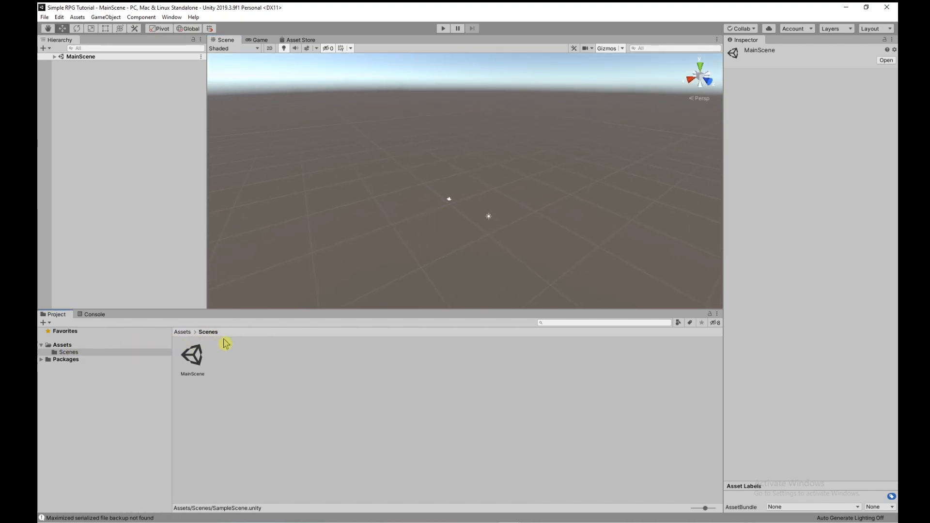
right_click_drag(432, 230, 469, 245)
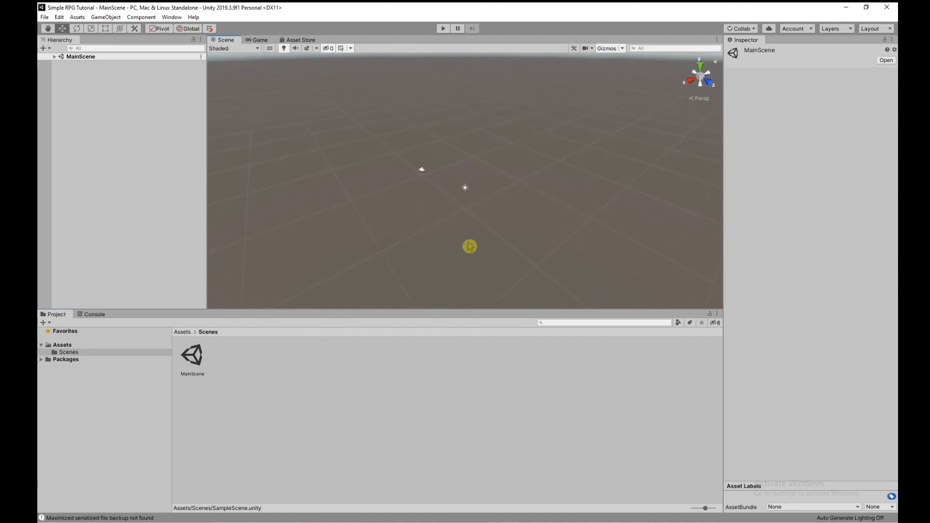
Expand MainScene in the Hierarchy and add a 3D Terrain object to it
left_click(54, 57)
right_click(106, 128)
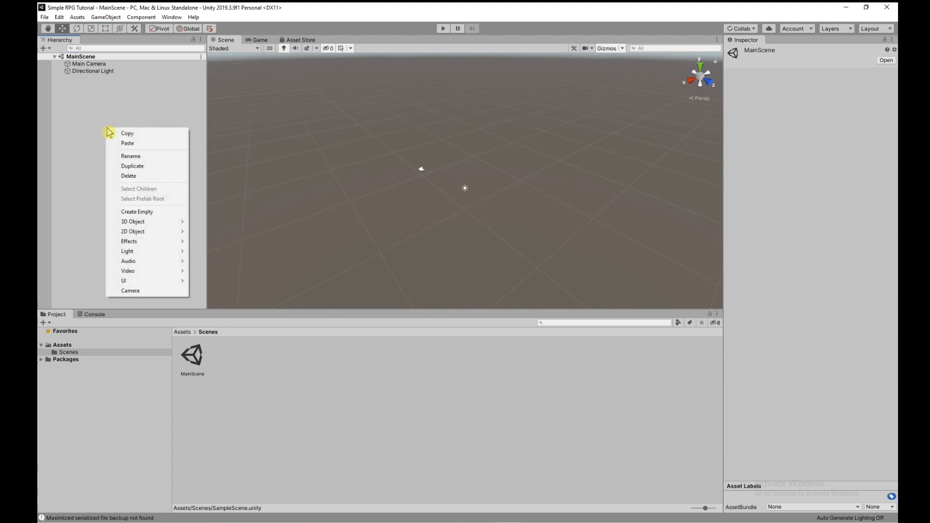
mouse_move(155, 222)
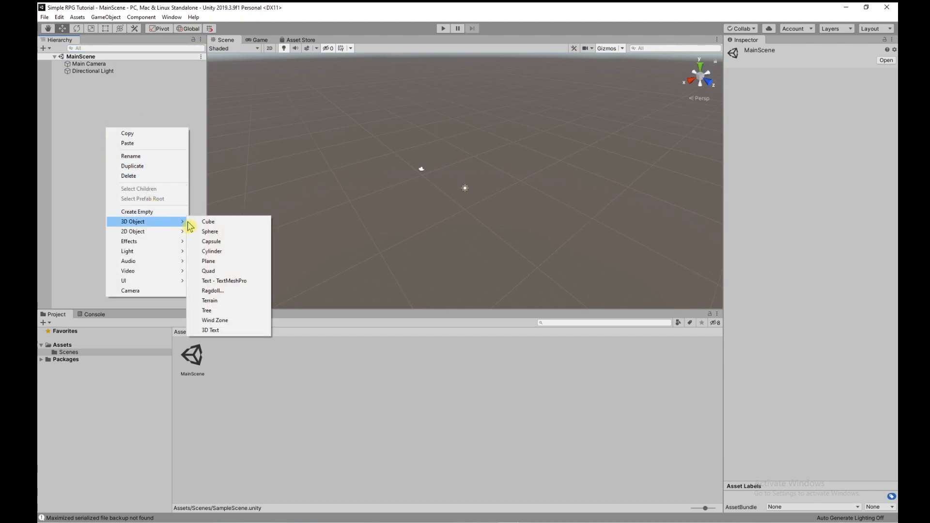
left_click(218, 301)
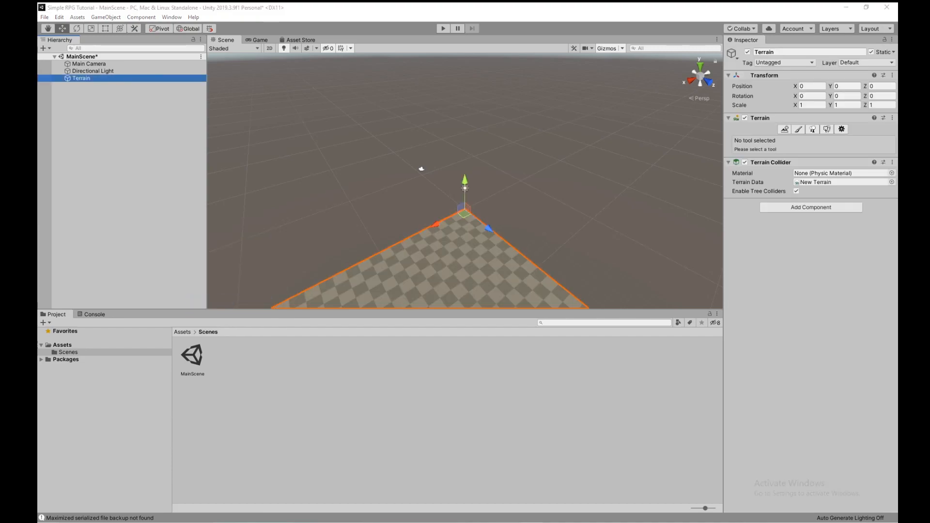
right_click_drag(553, 202, 145, 193)
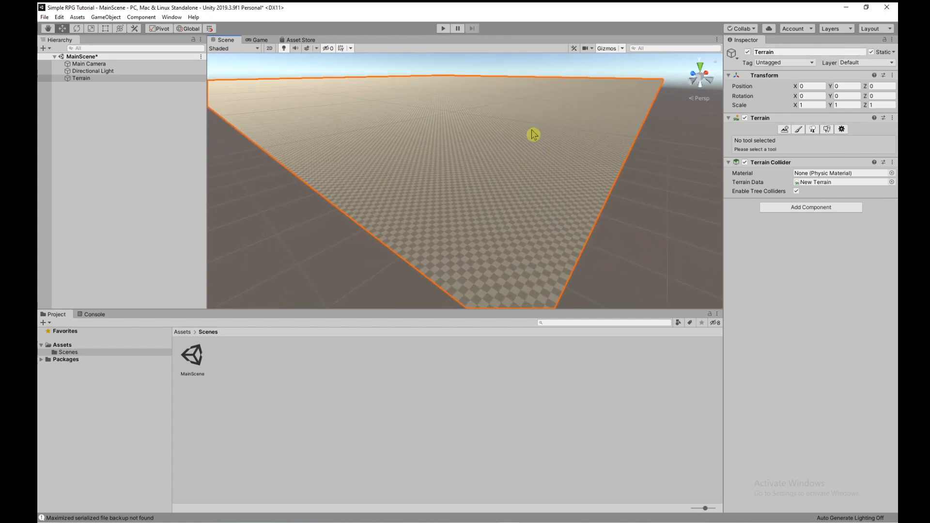
Widen the Inspector and open the terrain's settings at the Mesh Resolution section
left_click_drag(722, 94, 657, 94)
right_click_drag(479, 150, 470, 173)
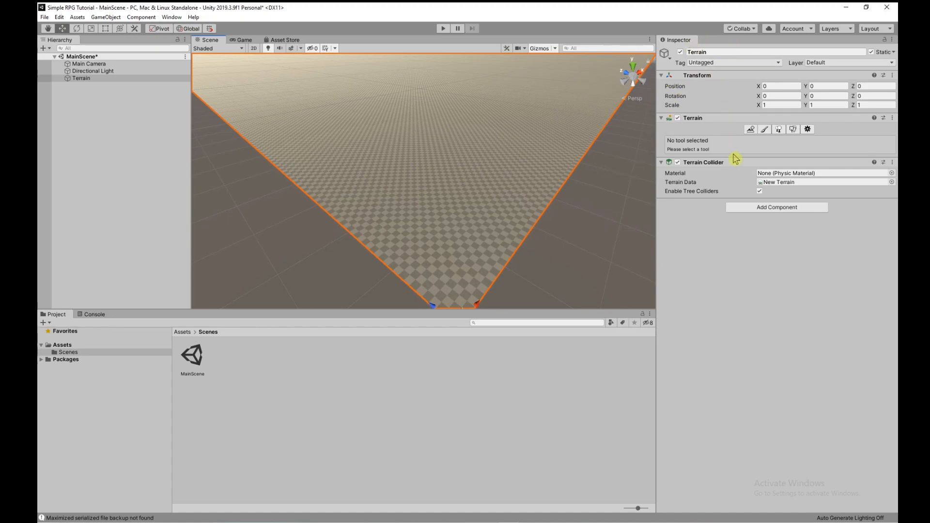
left_click(808, 132)
scroll(790, 310, "down", 5)
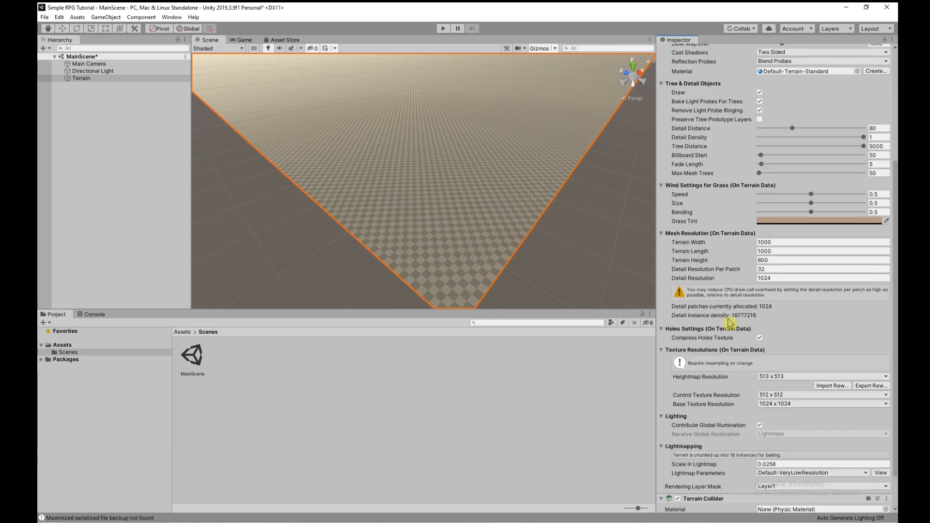
Set the terrain's width and length to 150
left_click(693, 242)
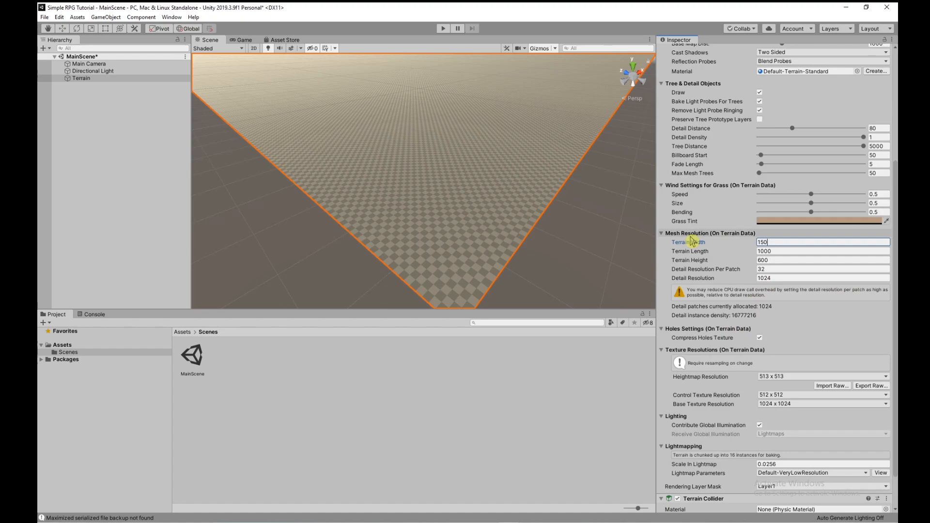
key("Return")
left_click(792, 250)
key("Return")
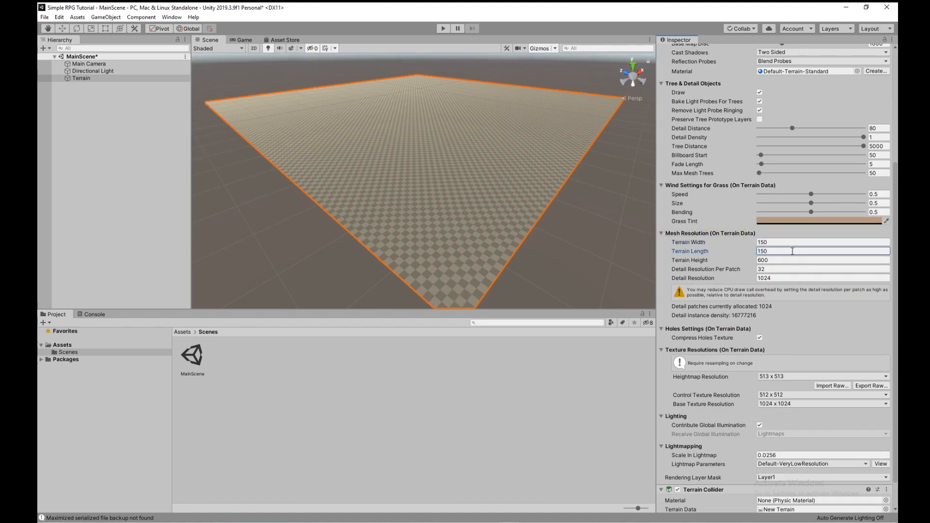
Set the terrain's width and length to 100
left_click_drag(567, 156, 516, 152, "alt")
left_click(789, 241)
type("10")
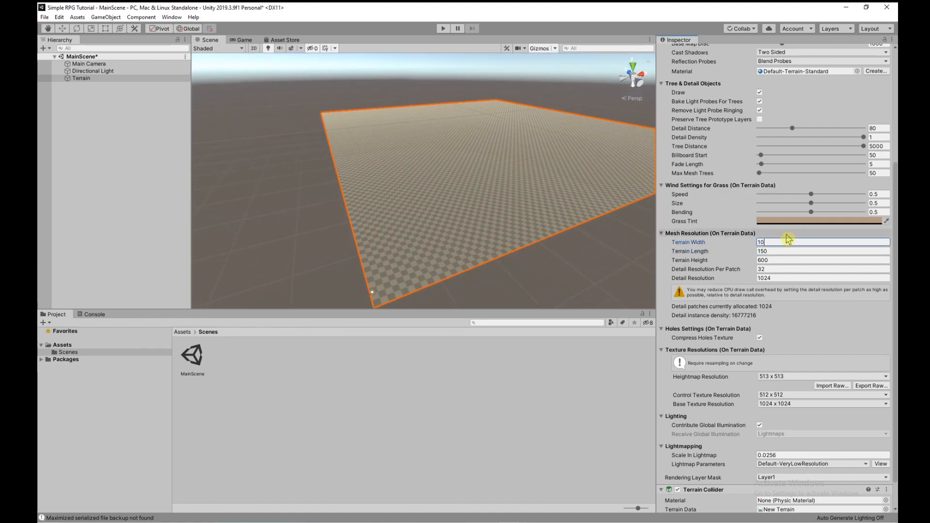
type("0")
key("Tab")
type("100")
key("Return")
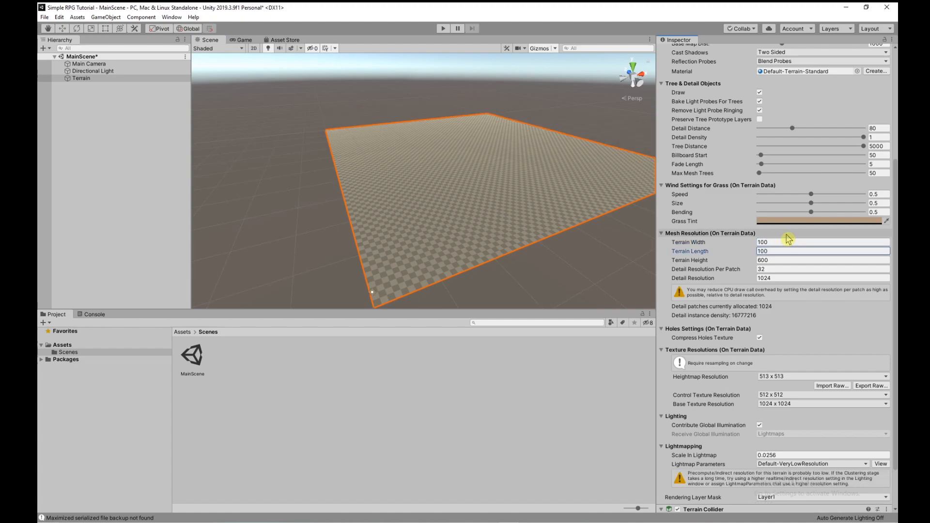
left_click_drag(510, 224, 543, 228, "alt")
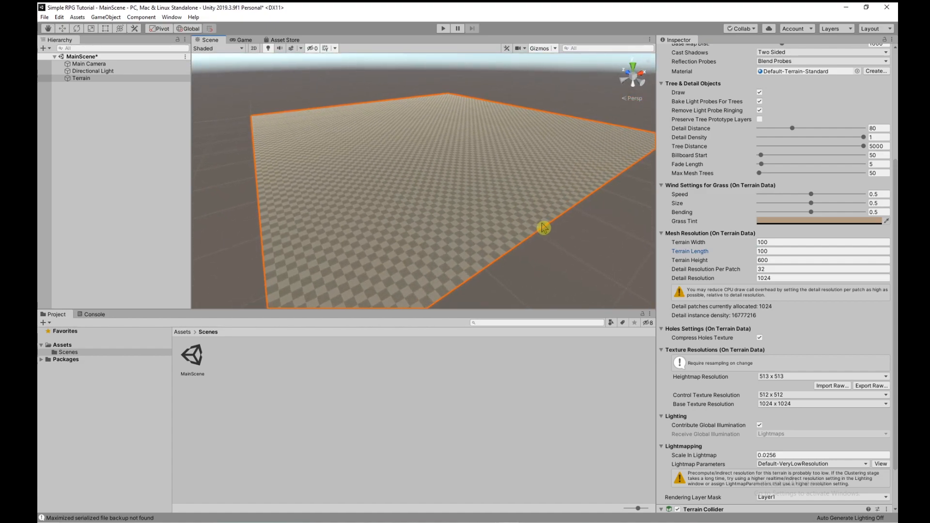
Examine the resized terrain from different angles and distances by flying, panning and rotating the scene camera, also trying the Hand tool
key("s")
right_click_drag(542, 235, 513, 196)
key("w")
key("s")
key("q")
key("q")
key("e")
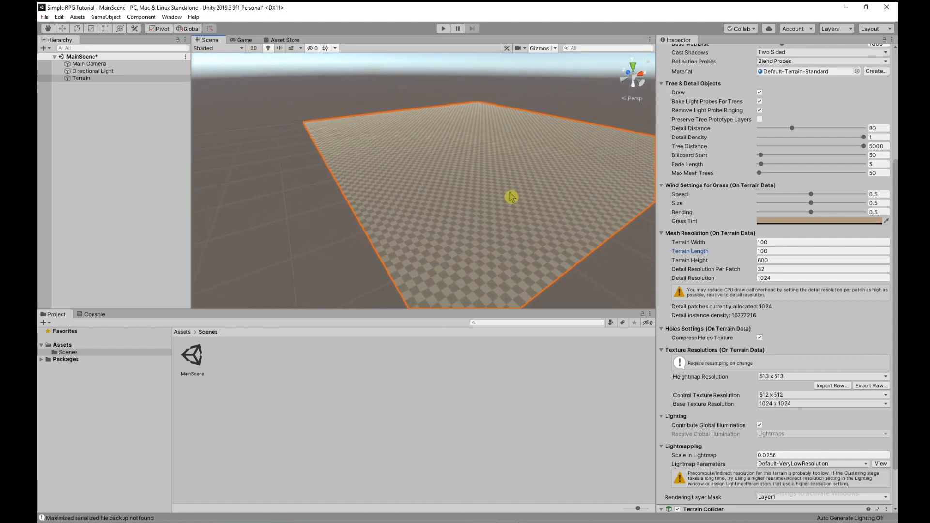
middle_click_drag(506, 197, 481, 202)
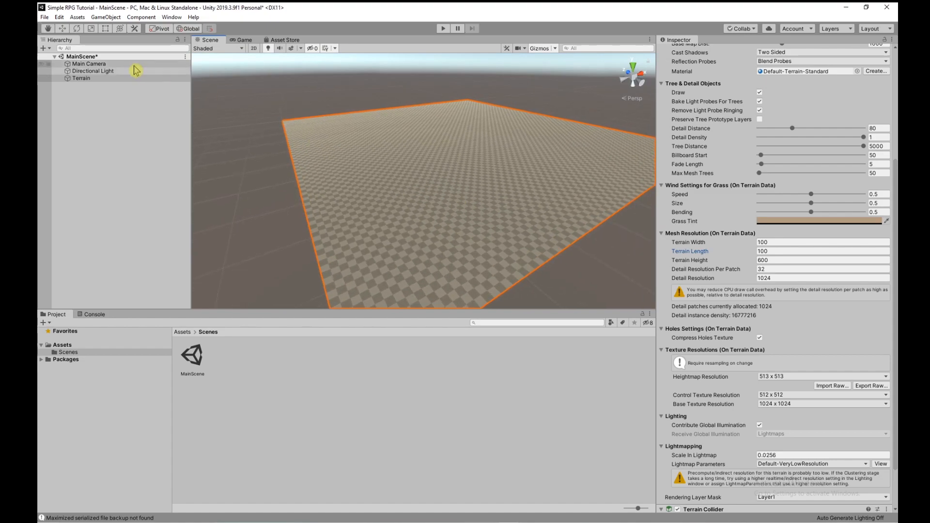
left_click(48, 29)
left_click_drag(224, 85, 448, 148)
left_click(48, 29)
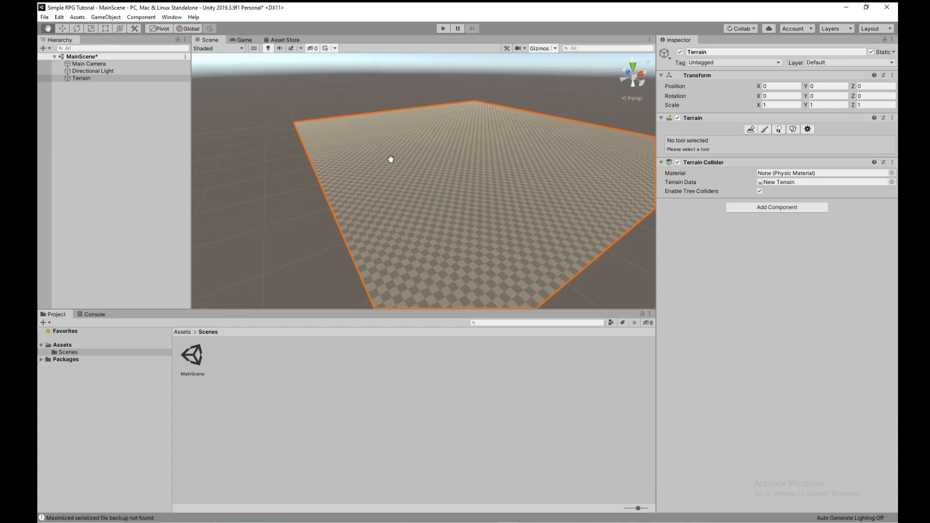
left_click_drag(390, 158, 376, 158)
right_click_drag(376, 158, 381, 191)
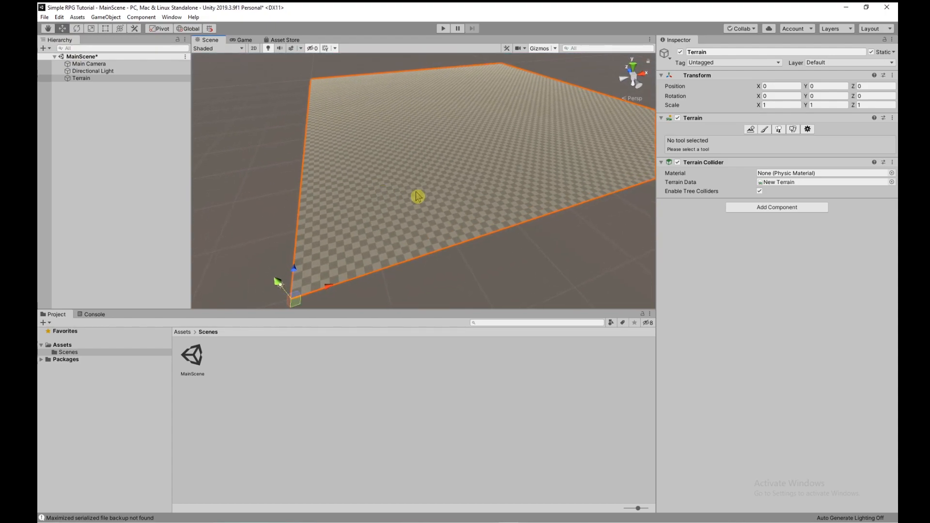
Switch the terrain's paint tool to Set Height and set the target height to 5
left_click(807, 129)
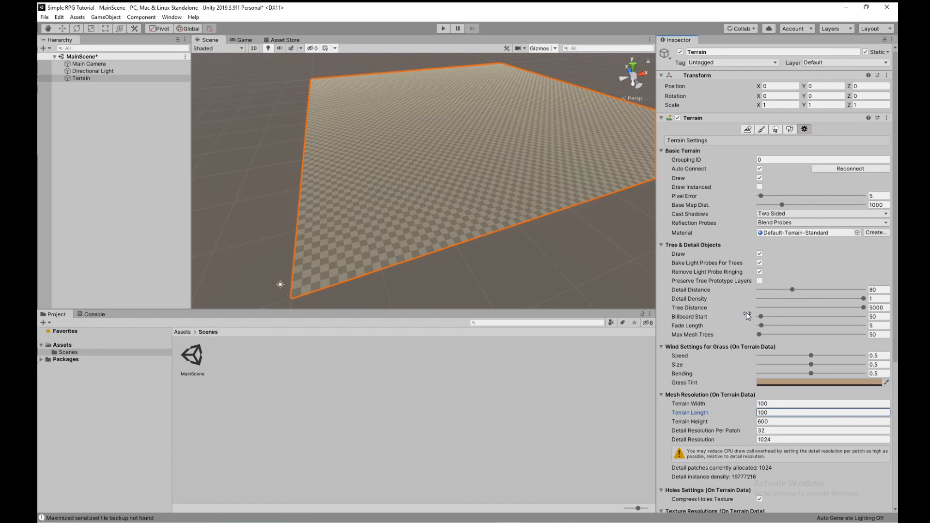
left_click(763, 129)
left_click(752, 140)
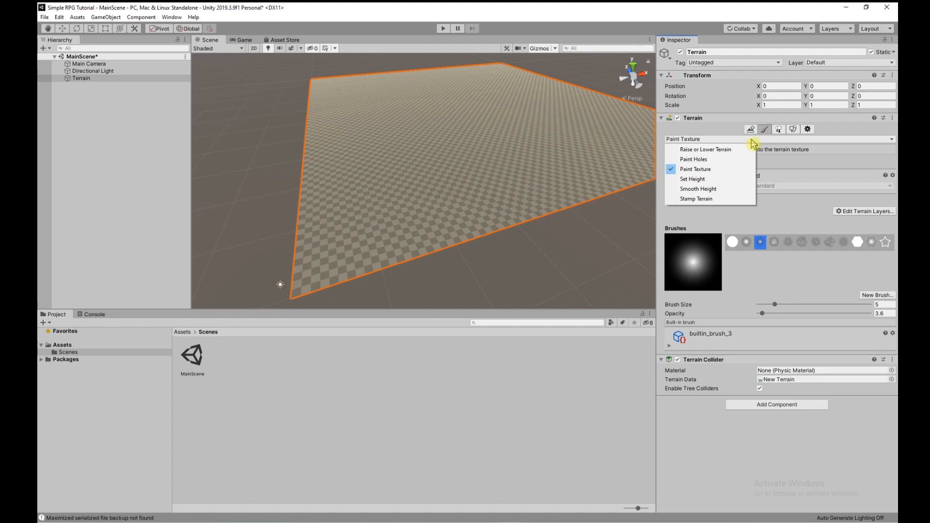
left_click(706, 179)
left_click(769, 187)
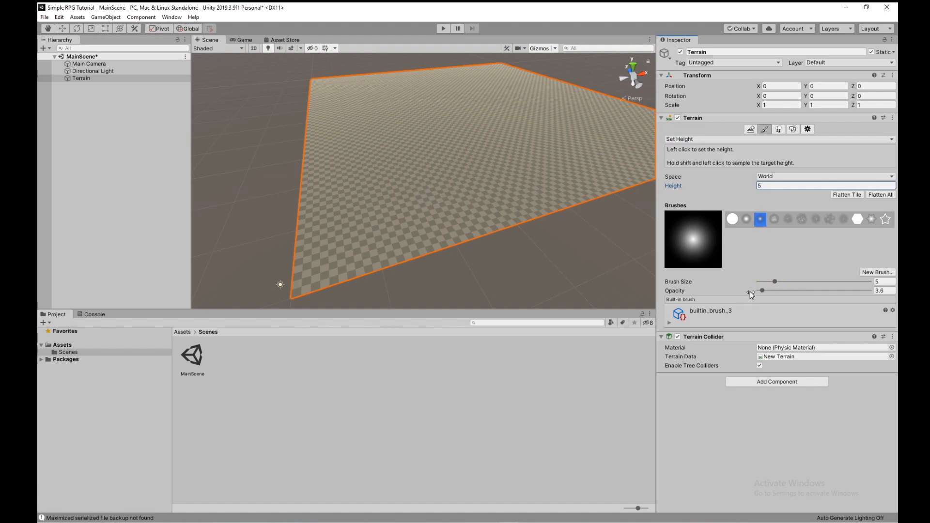
Raise the whole terrain to the target height of 5 using a brush at maximum size and 100 opacity
left_click_drag(775, 282, 874, 290)
left_click_drag(766, 291, 871, 292)
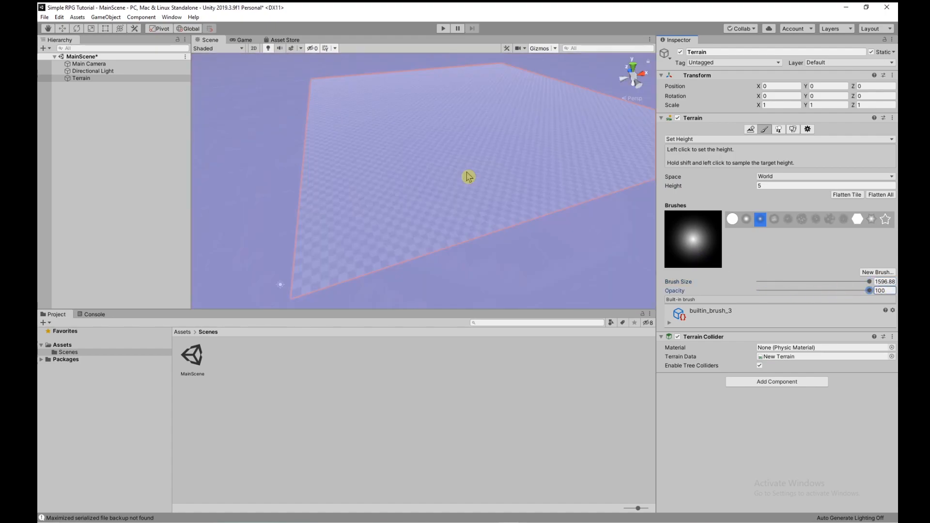
scroll(469, 162, "down", 3)
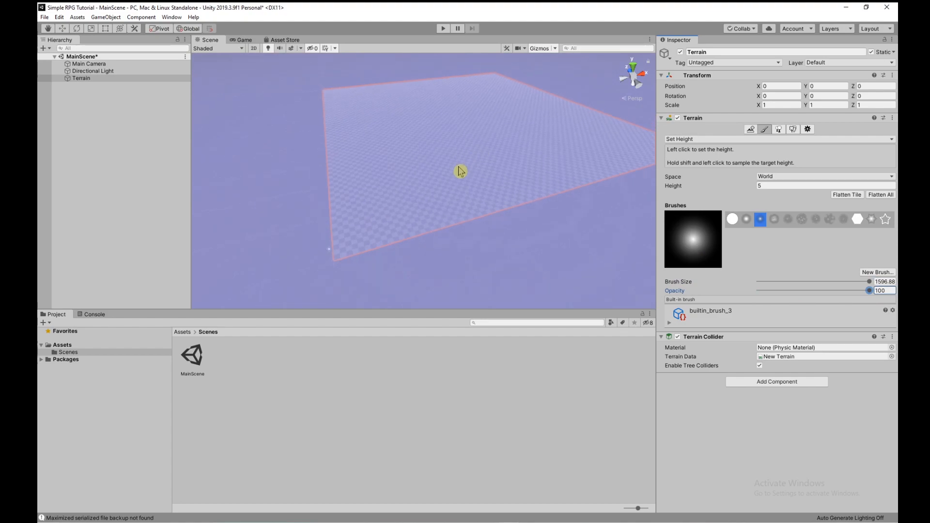
left_click(461, 171)
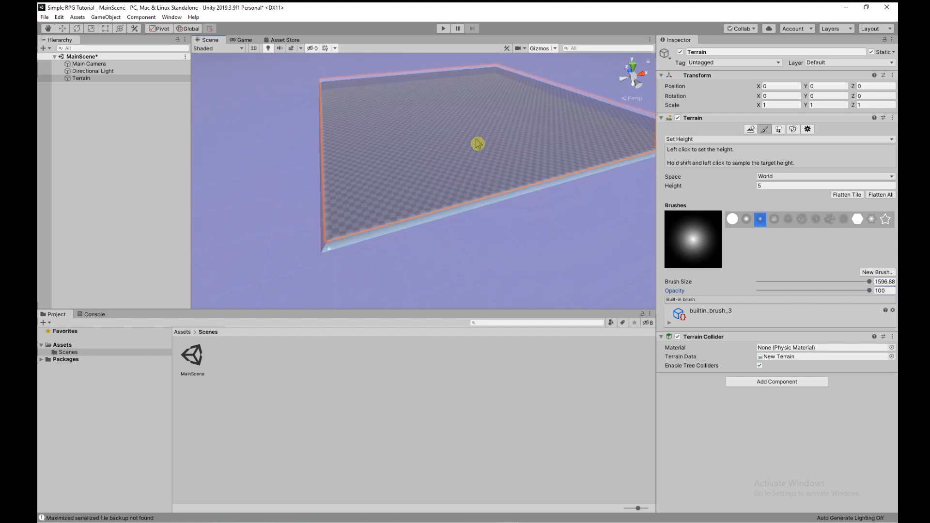
right_click_drag(483, 170, 490, 148)
Reduce the terrain brush to size 7 and opacity 13.5, and switch the paint tool to Paint Texture
left_click_drag(867, 282, 775, 291)
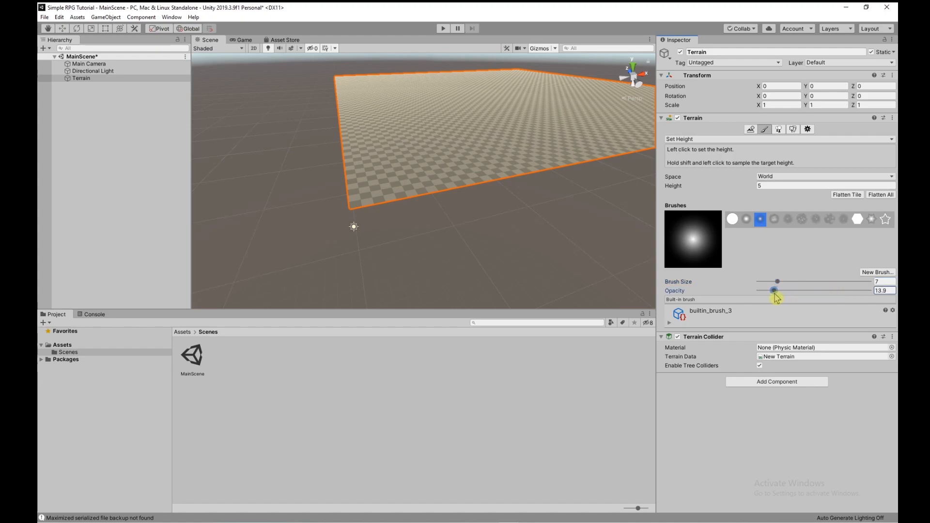
mouse_move(577, 203)
right_mouse_down()
mouse_move(612, 193)
mouse_move(583, 204)
mouse_move(591, 242)
right_mouse_up()
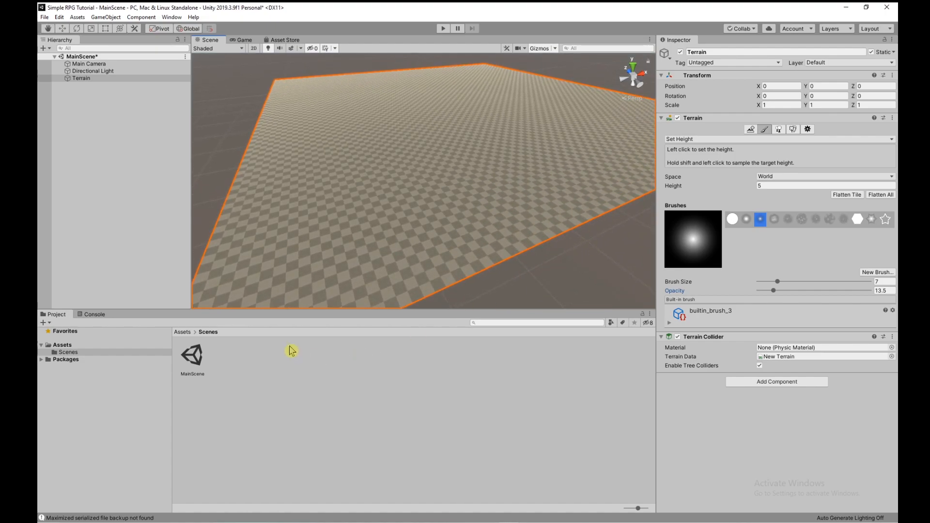
left_click(763, 139)
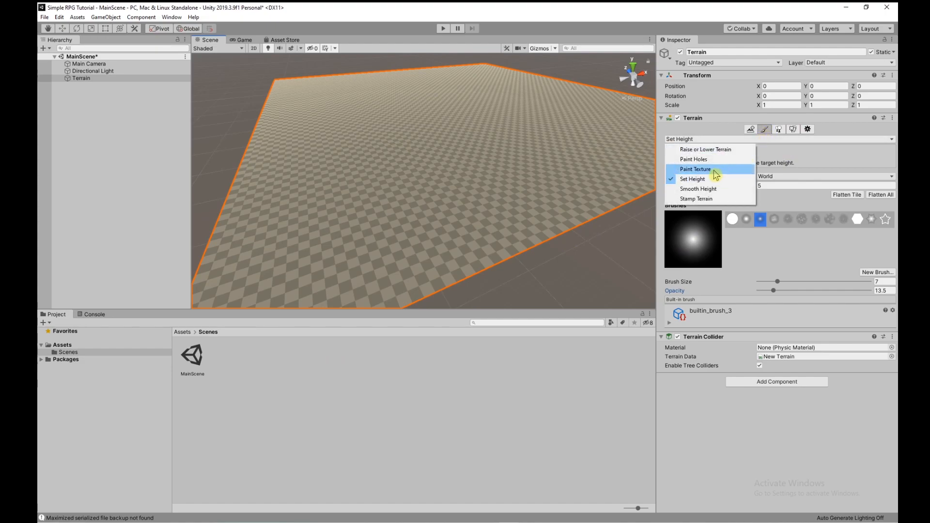
left_click(711, 170)
right_click_drag(577, 160, 554, 164)
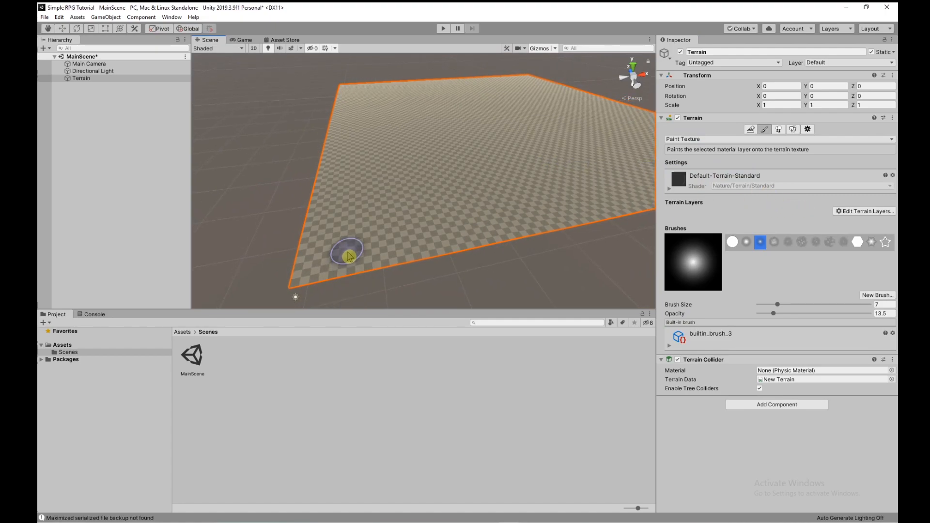
right_click_drag(410, 261, 460, 230)
left_click(465, 237)
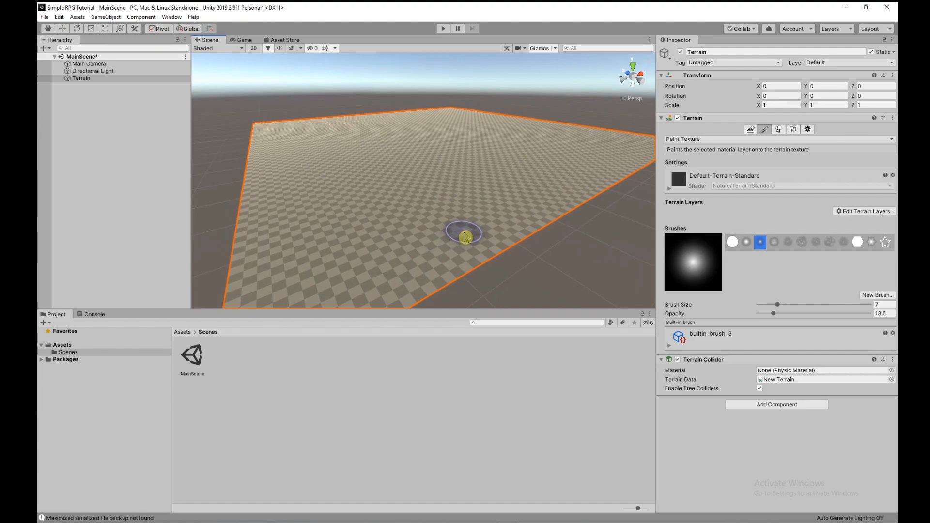
right_click_drag(483, 231, 459, 225)
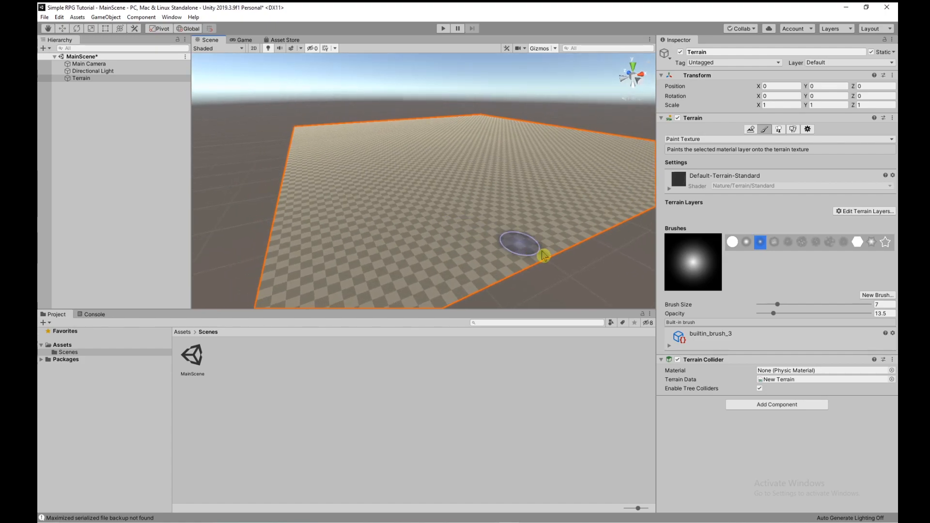
Switch to File Explorer and open the Grass folder inside _TEXTURES to view the available grass textures and normal maps
key("alt+Tab")
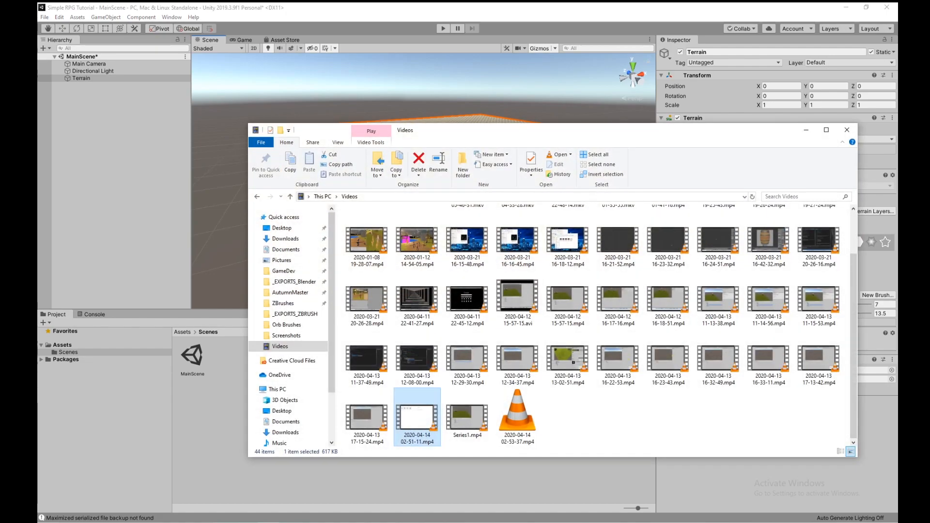
key("alt+Tab")
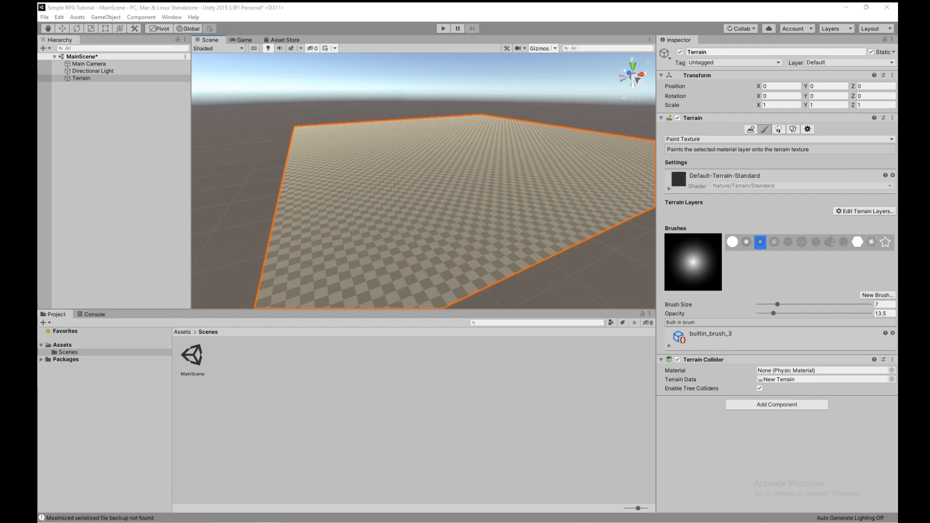
left_click_drag(897, 105, 503, 43)
double_click(533, 140)
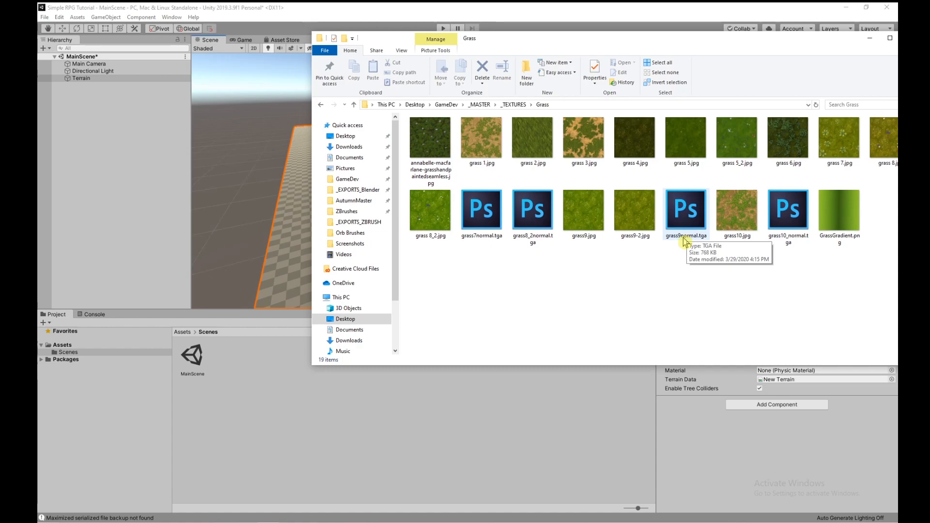
left_click(642, 224)
left_click(680, 222)
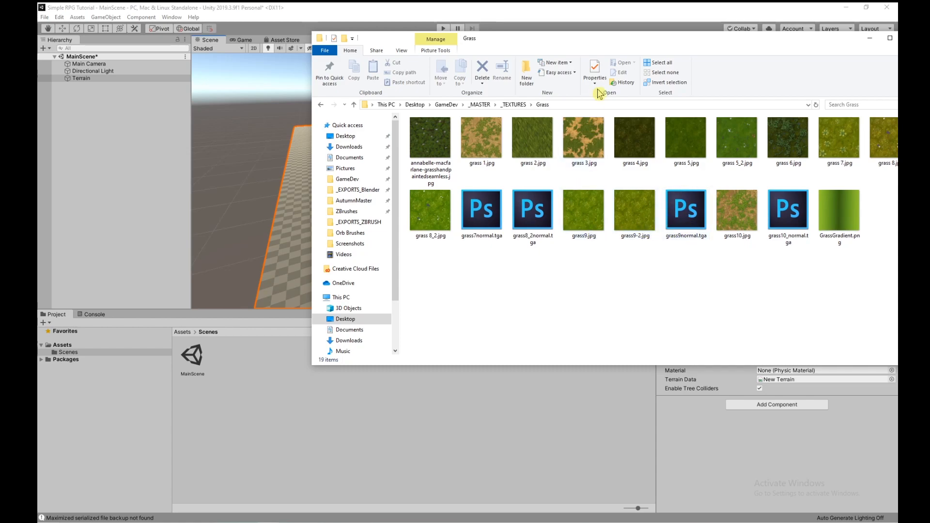
left_click_drag(607, 46, 588, 45)
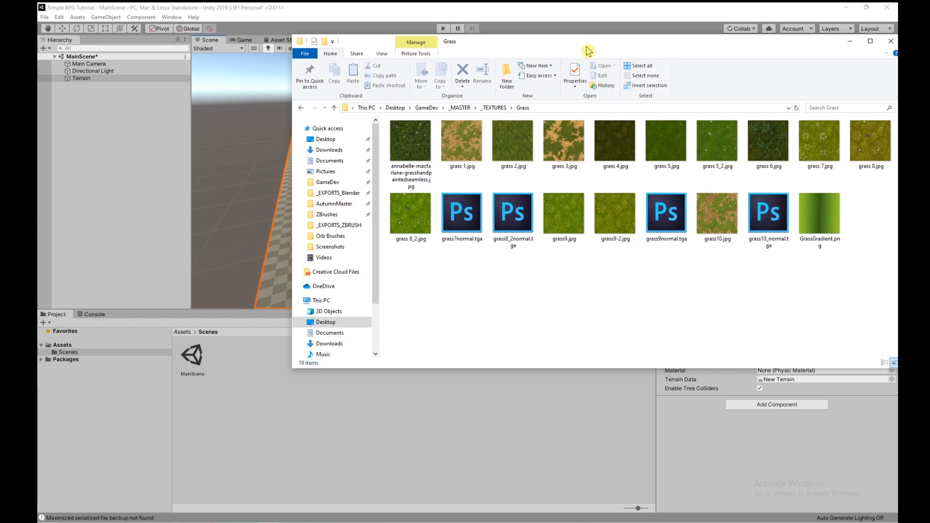
Switch to the browser with textures.com and search the site for "grass"
mouse_move(465, 522)
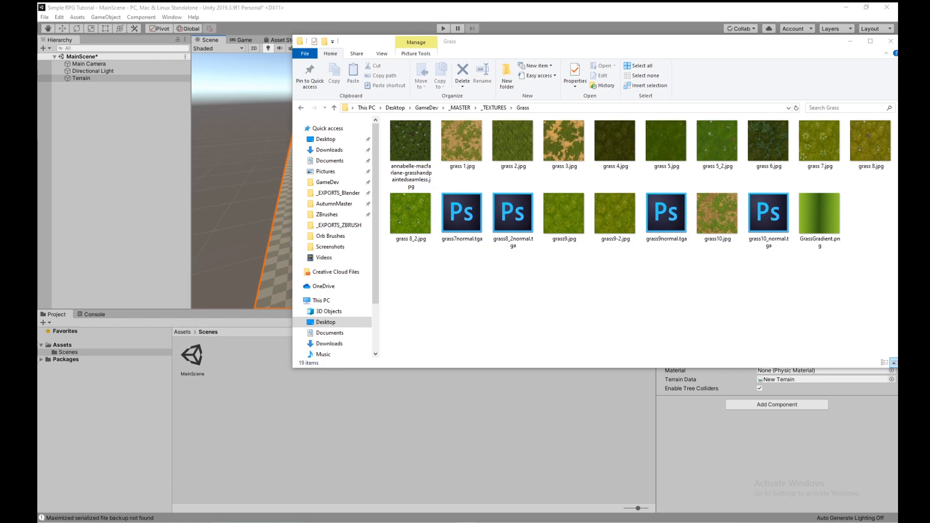
left_click_drag(897, 140, 373, 10)
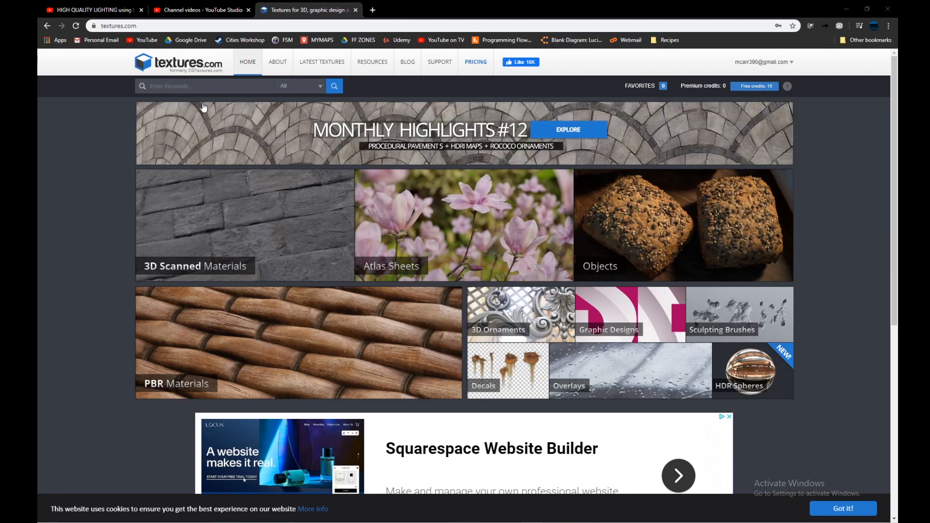
left_click(170, 84)
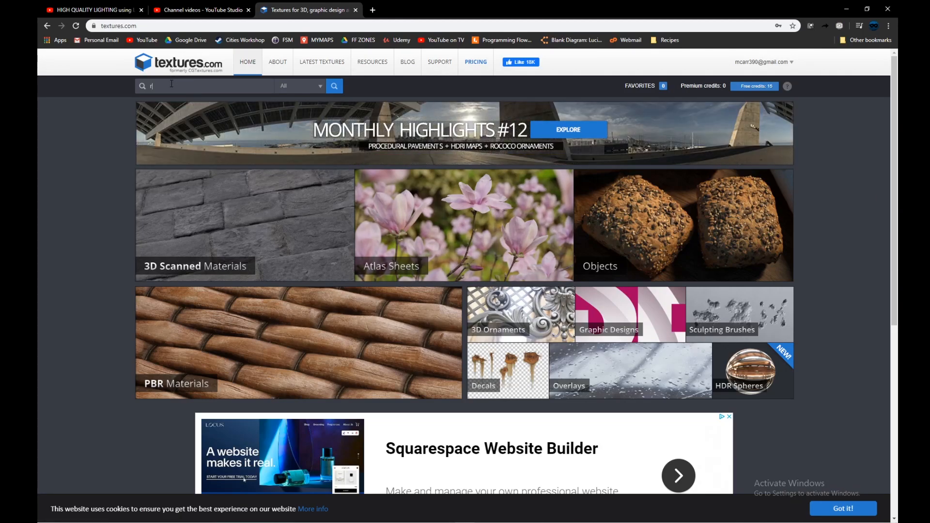
type("grass")
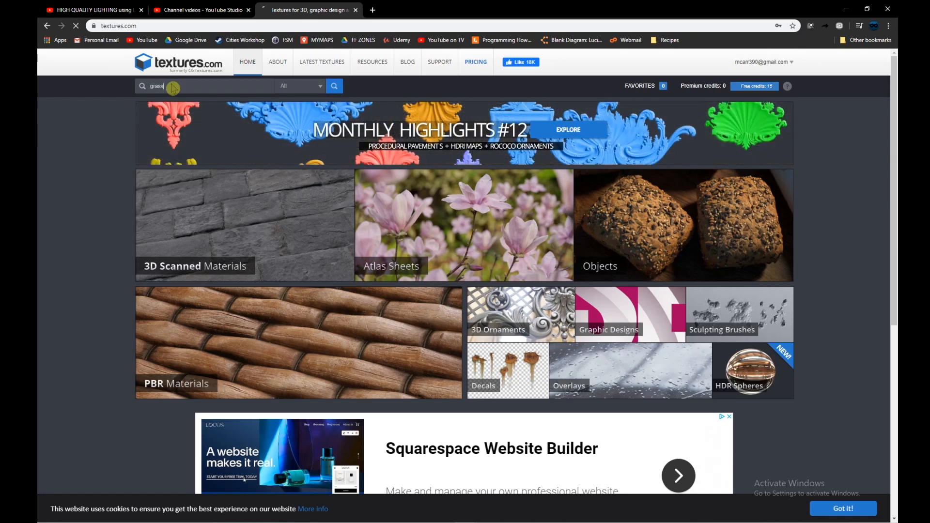
key("Return")
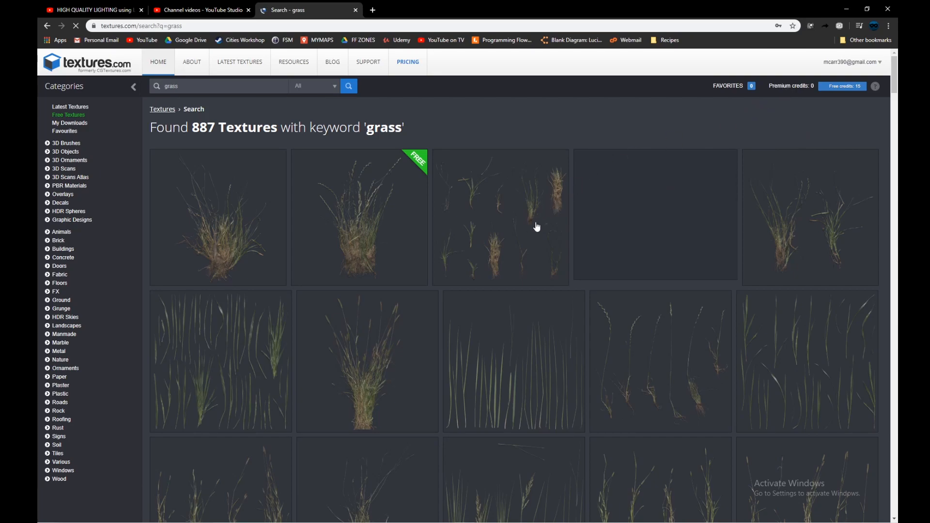
Browse the grass search results and open the Moss Surface - PBR0296 material page
scroll(492, 307, "down", 5)
scroll(492, 308, "down", 5)
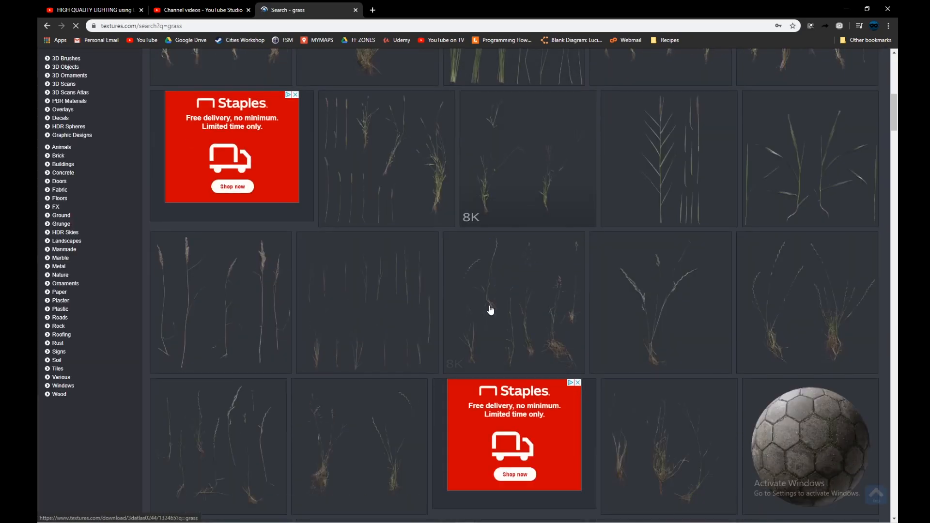
scroll(431, 358, "down", 4)
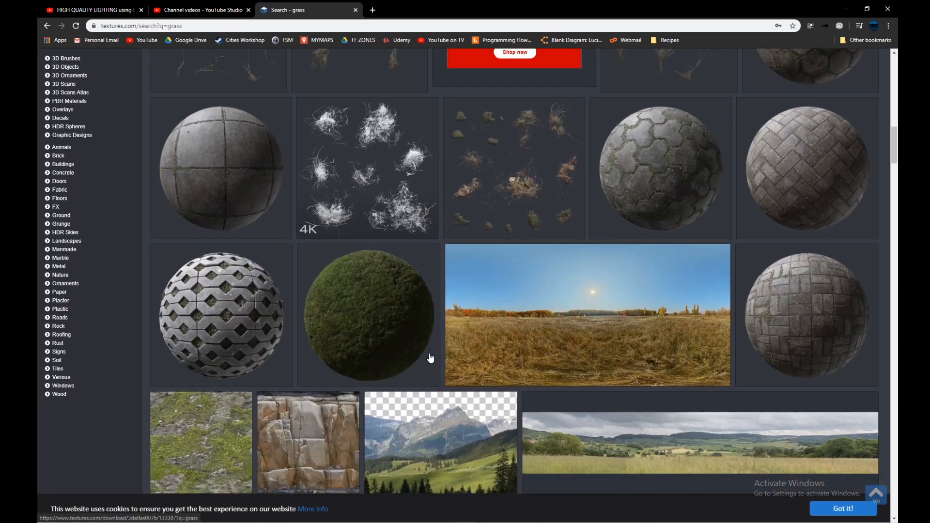
scroll(443, 346, "down", 8)
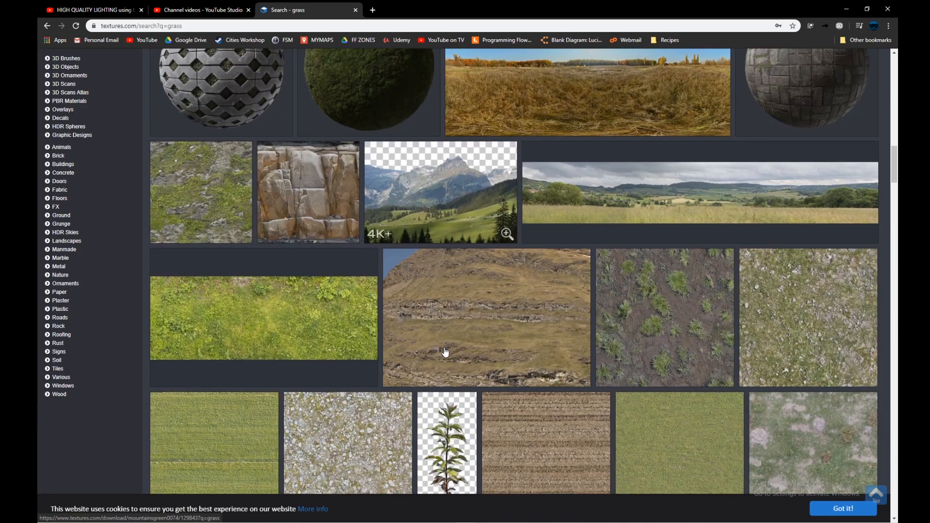
scroll(341, 291, "up", 9)
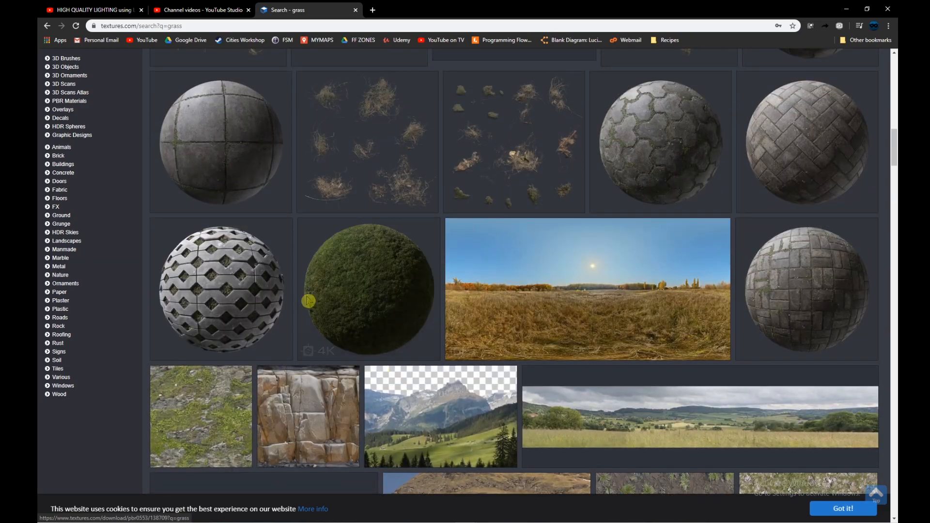
left_click(368, 291)
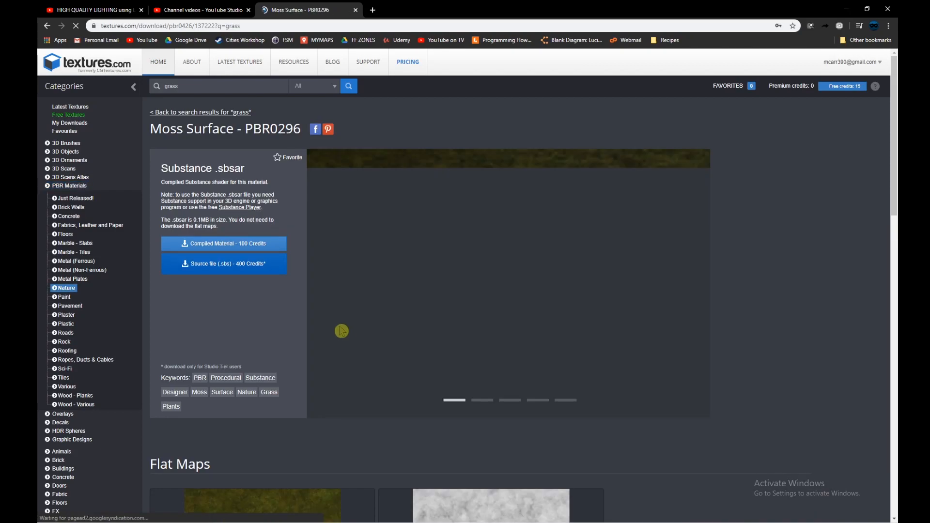
Examine the moss material's preview and its flat maps, comparing the albedo, height, normal and roughness textures and their download sizes
scroll(270, 348, "down", 7)
scroll(269, 349, "up", 5)
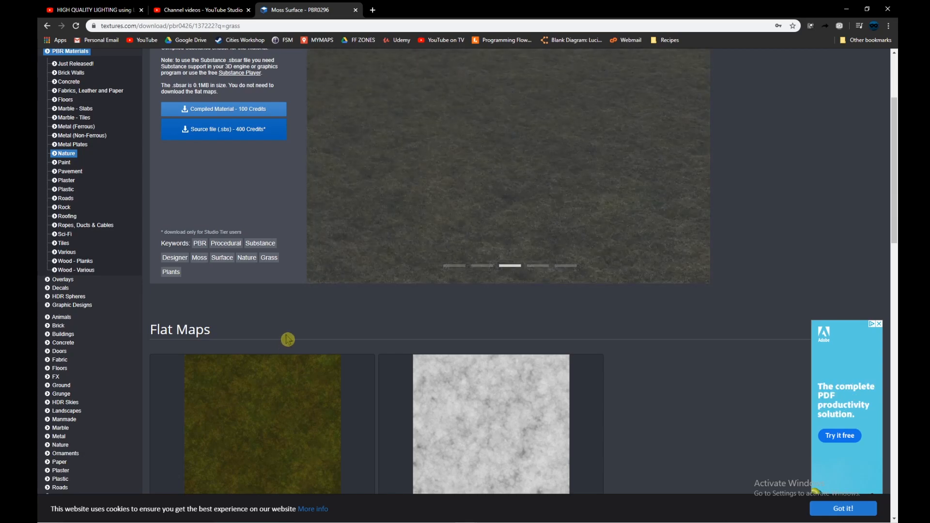
scroll(288, 339, "up", 3)
scroll(291, 349, "down", 3)
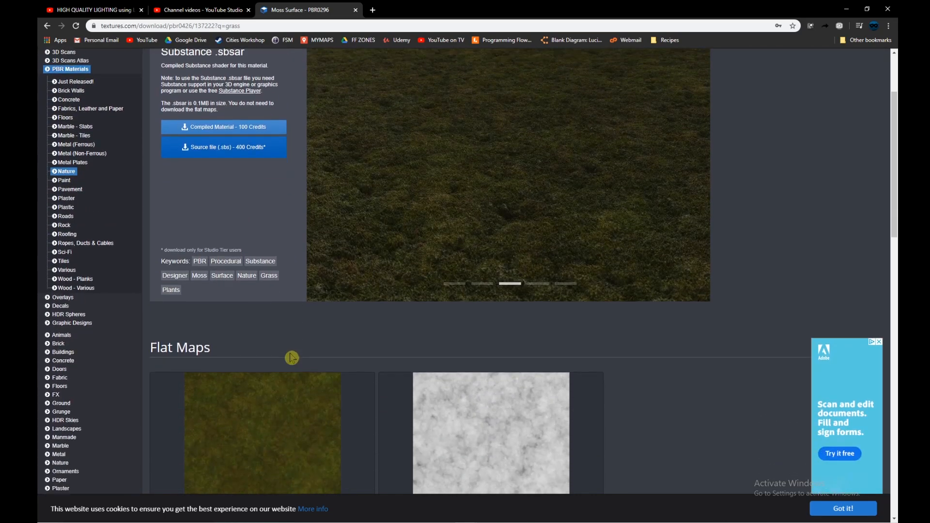
scroll(307, 349, "up", 1)
scroll(305, 347, "down", 7)
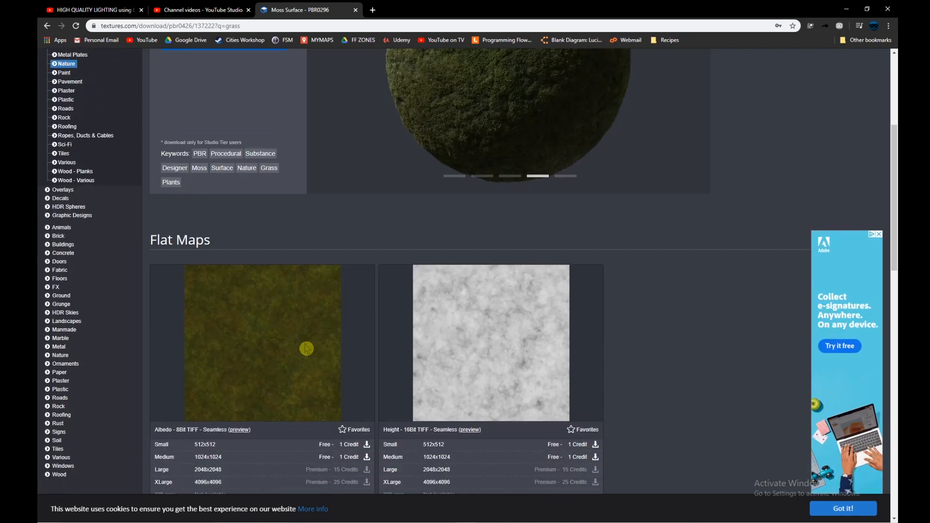
scroll(306, 347, "down", 1)
scroll(305, 349, "up", 3)
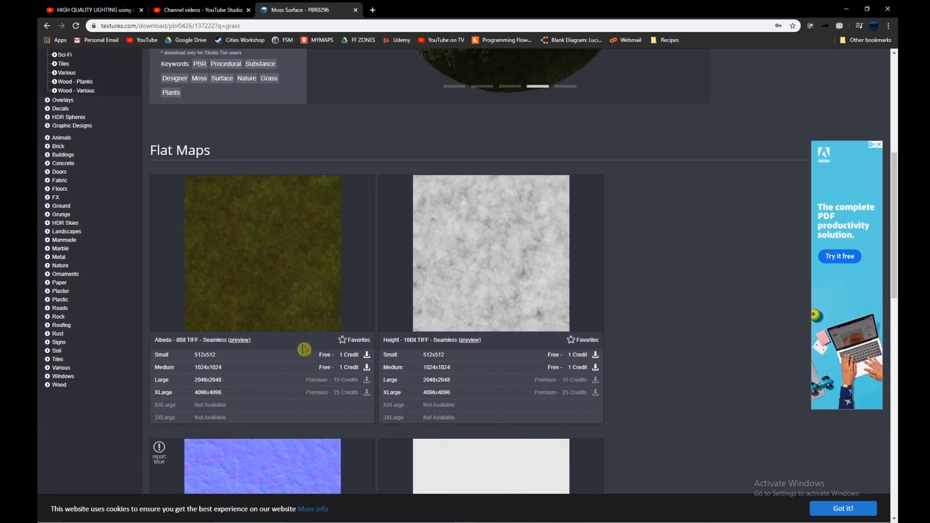
scroll(272, 264, "down", 1)
scroll(272, 264, "down", 1)
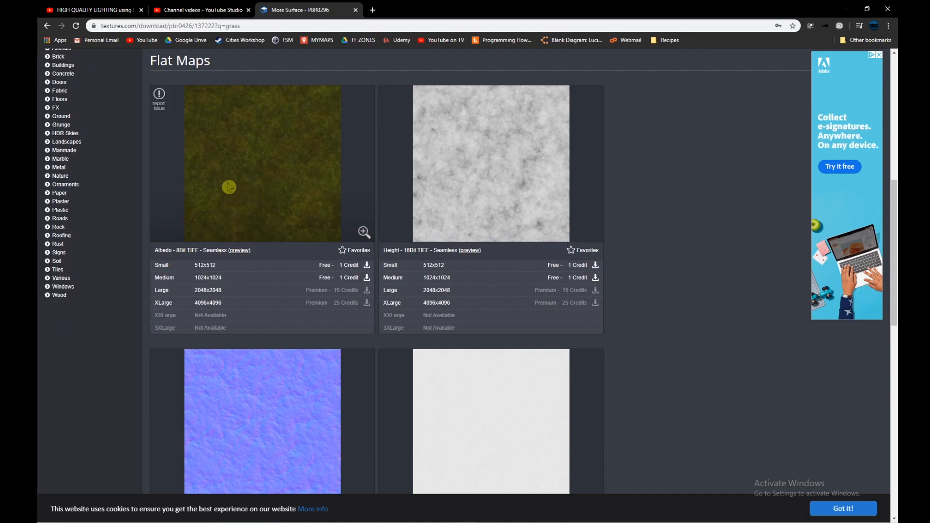
scroll(266, 214, "down", 4)
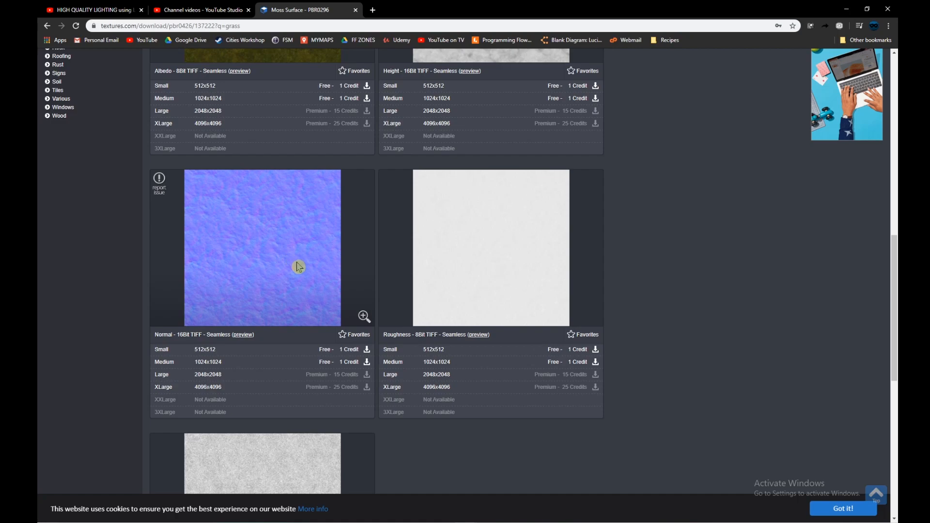
scroll(300, 276, "up", 4)
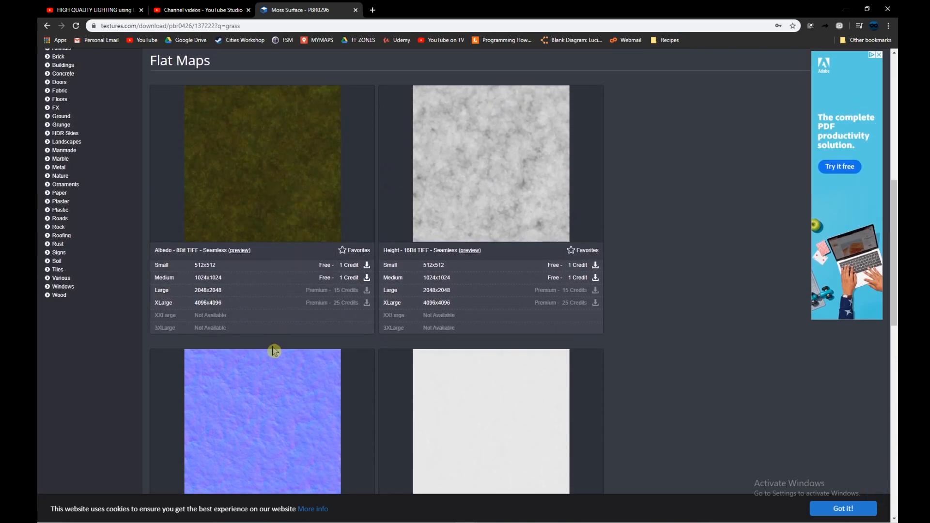
scroll(270, 384, "down", 1)
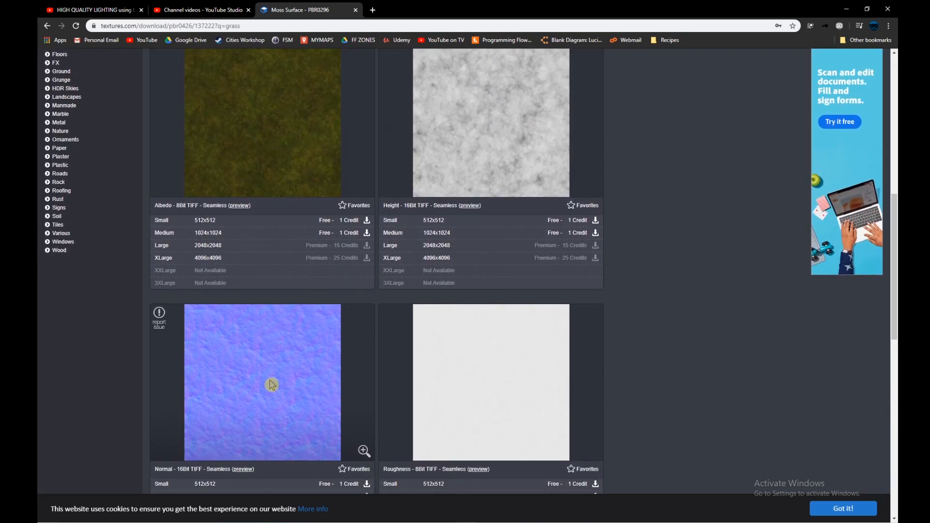
scroll(293, 332, "up", 3)
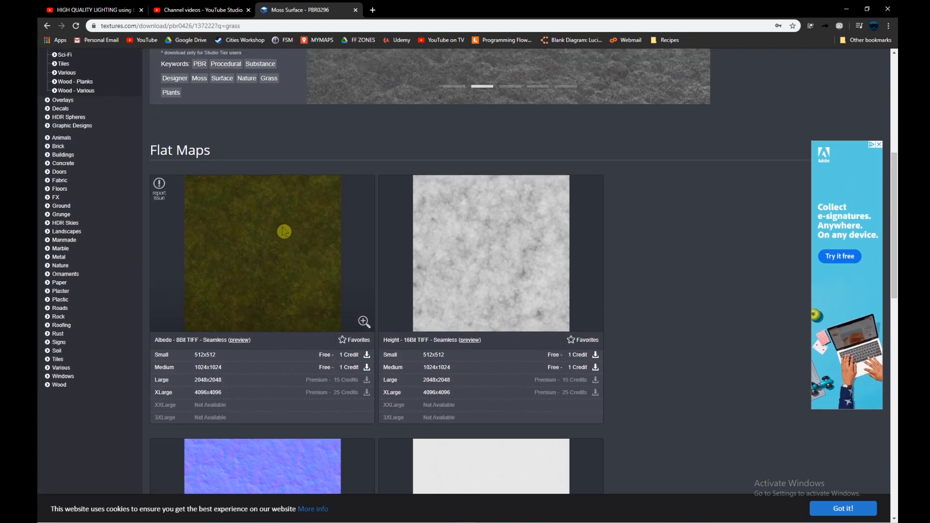
scroll(284, 255, "down", 2)
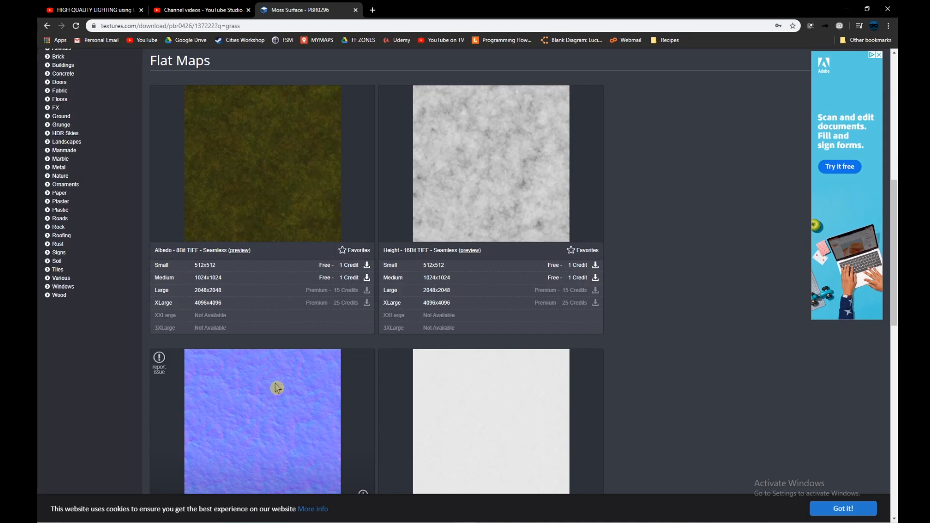
scroll(276, 388, "up", 3)
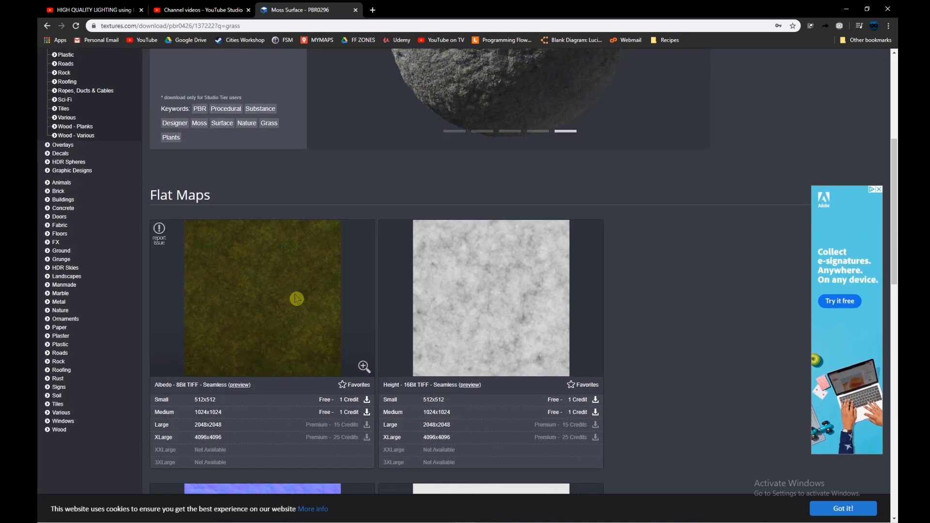
Import grass 7.jpg, grass 8.jpg, grass9-2.jpg, grass10.jpg and the grass7, grass8_2, grass9 and grass10 normal maps from File Explorer's Grass folder into Unity's Scenes folder
scroll(419, 70, "down", 1)
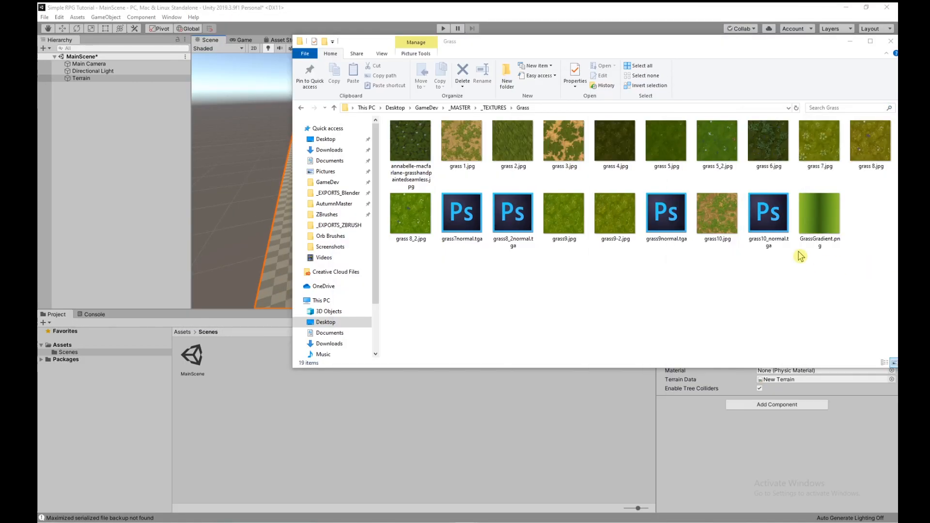
left_click(624, 226)
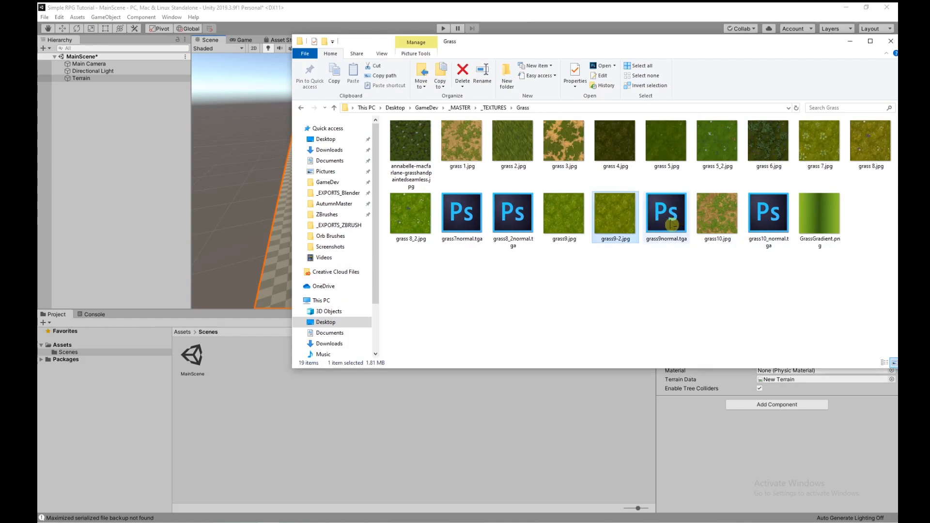
left_click(671, 224, "ctrl")
left_click(775, 222, "ctrl")
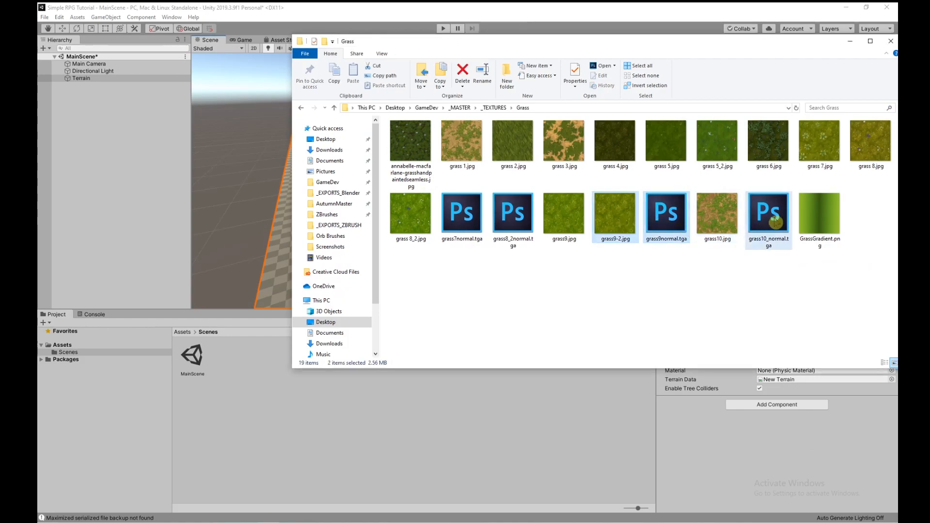
left_click(729, 219, "ctrl")
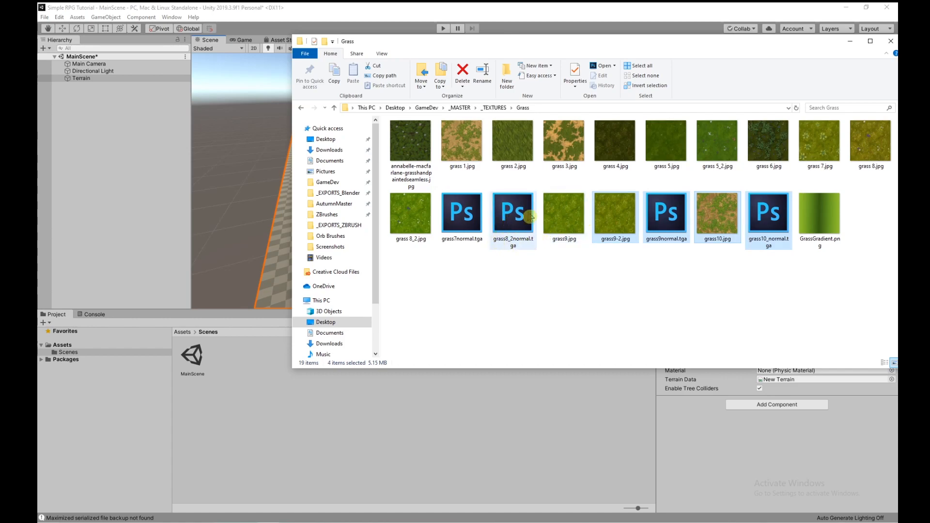
left_click(514, 224, "ctrl")
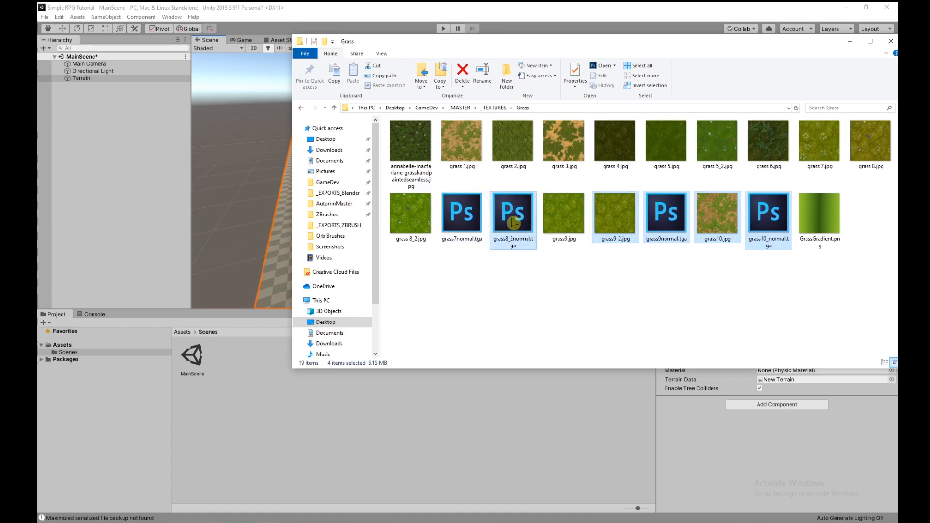
left_click(867, 157, "ctrl")
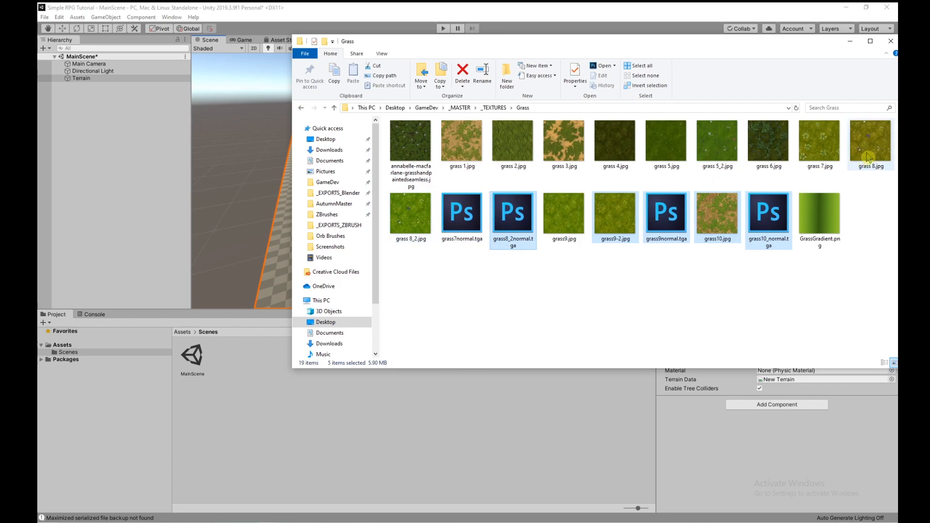
left_click(629, 159, "ctrl")
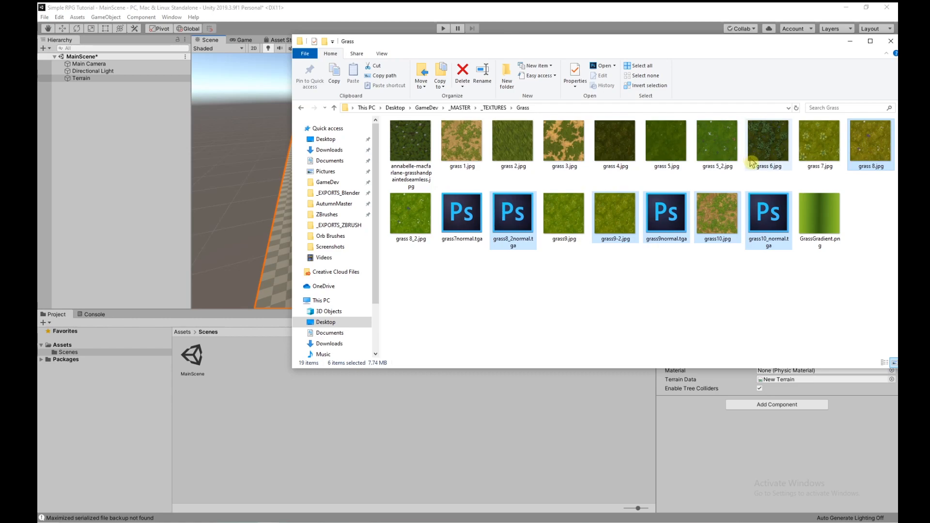
left_click(818, 156, "ctrl")
left_click(483, 222, "ctrl")
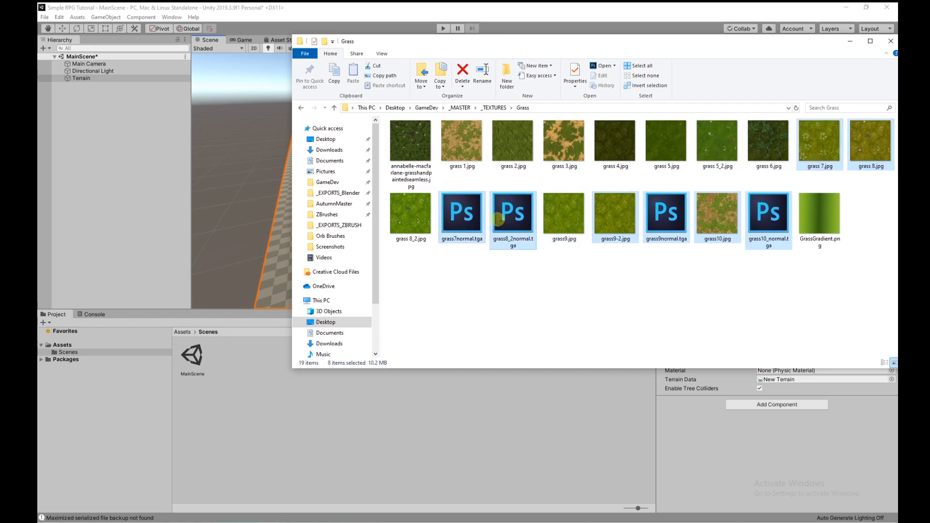
left_click_drag(505, 215, 315, 429)
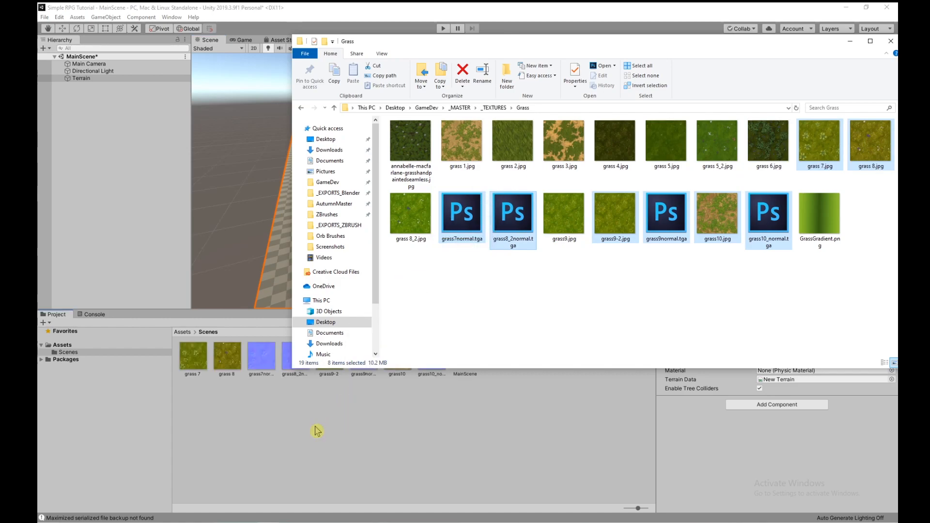
left_click(328, 421)
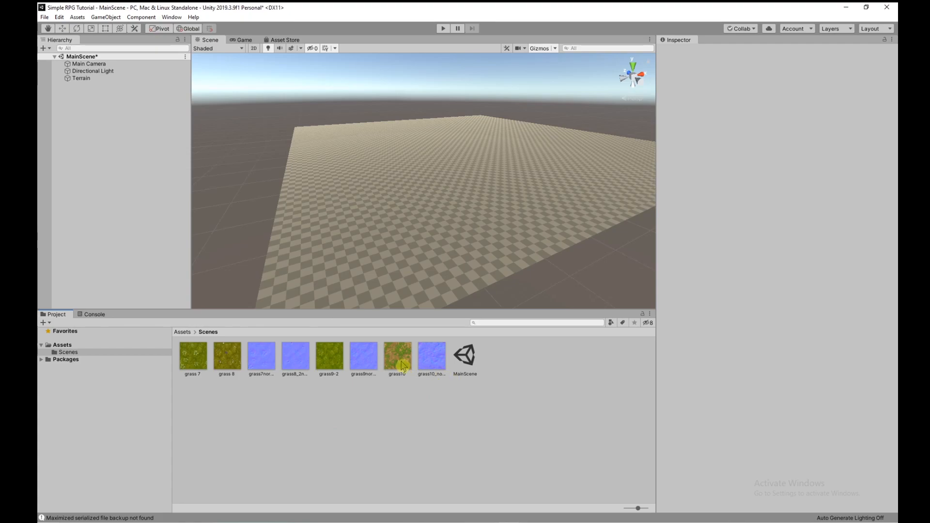
Set the Texture Type of the four imported grass normal textures to Normal map and apply the import settings
left_click(266, 358)
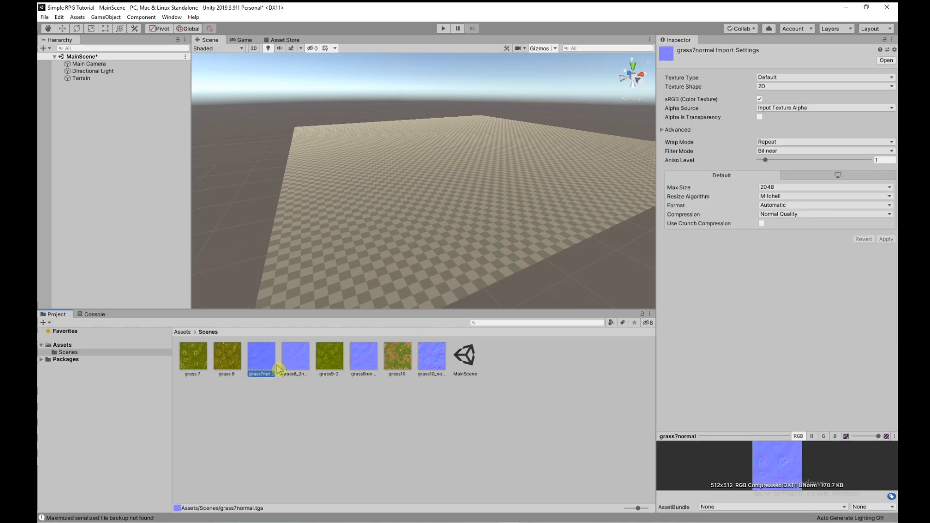
left_click(296, 368, "ctrl")
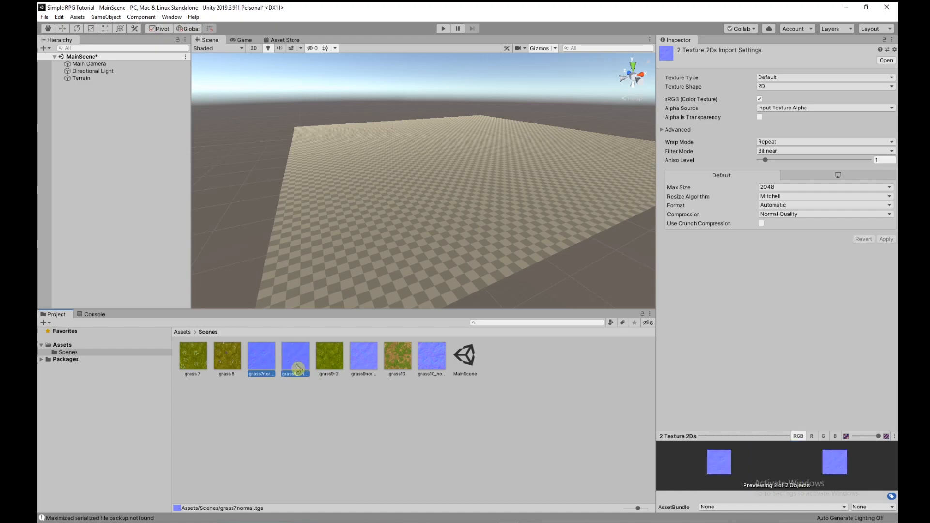
left_click(374, 365, "ctrl")
left_click(435, 368, "ctrl")
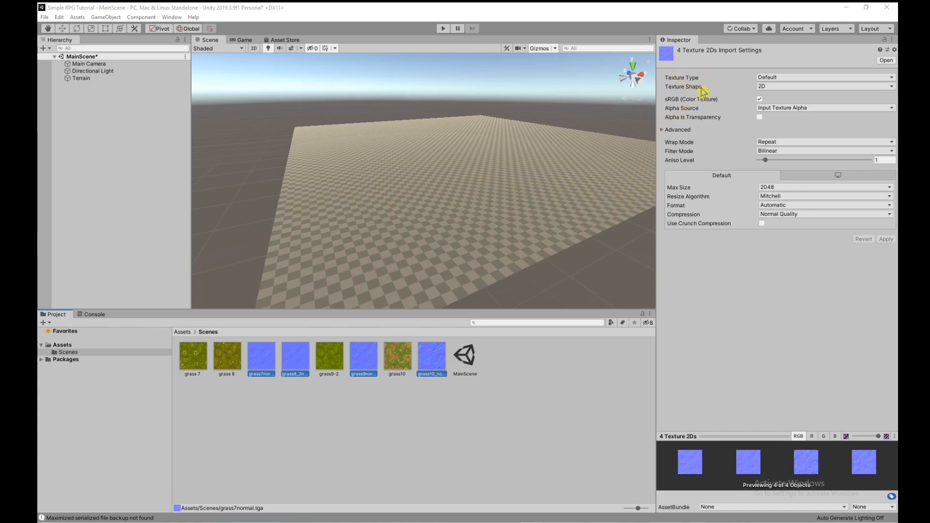
left_click(778, 78)
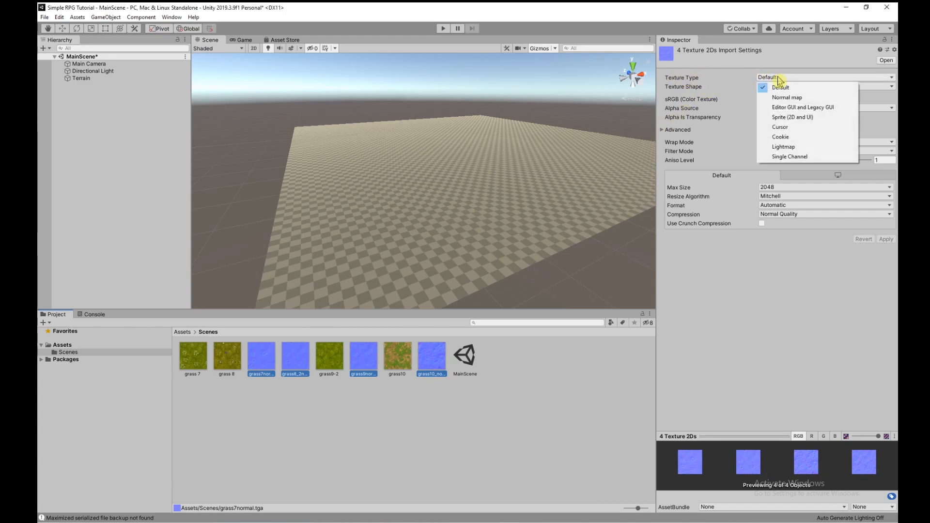
left_click(788, 98)
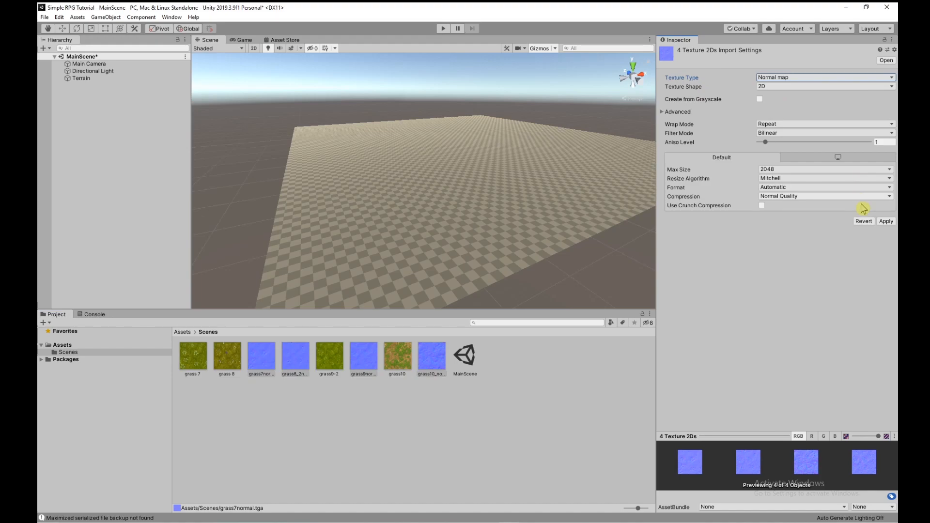
left_click(886, 221)
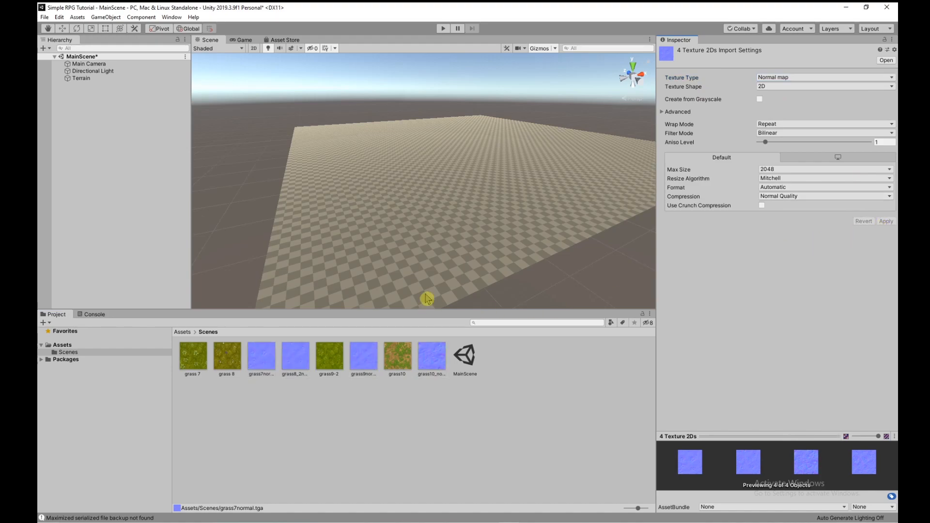
Create a new terrain layer on the Terrain using the grass9-2 texture
left_click(398, 255)
right_click_drag(441, 255, 436, 274)
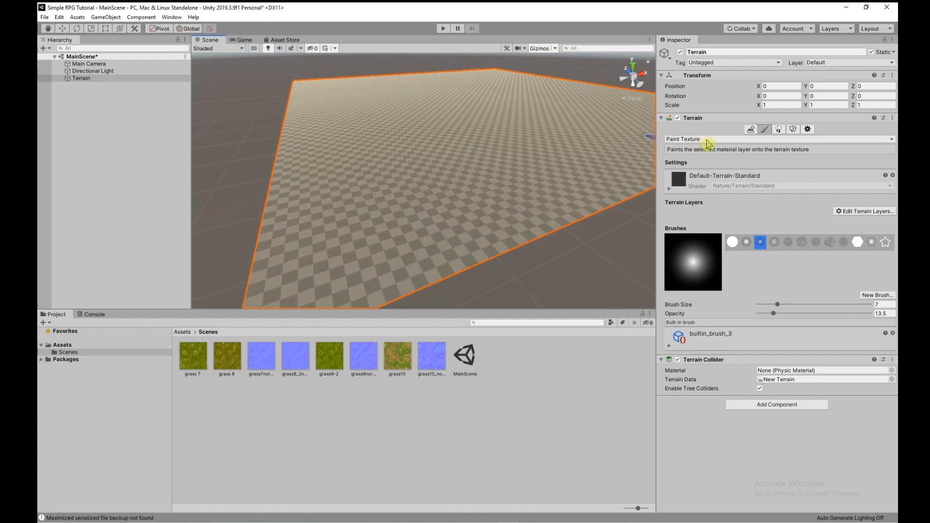
left_click(849, 217)
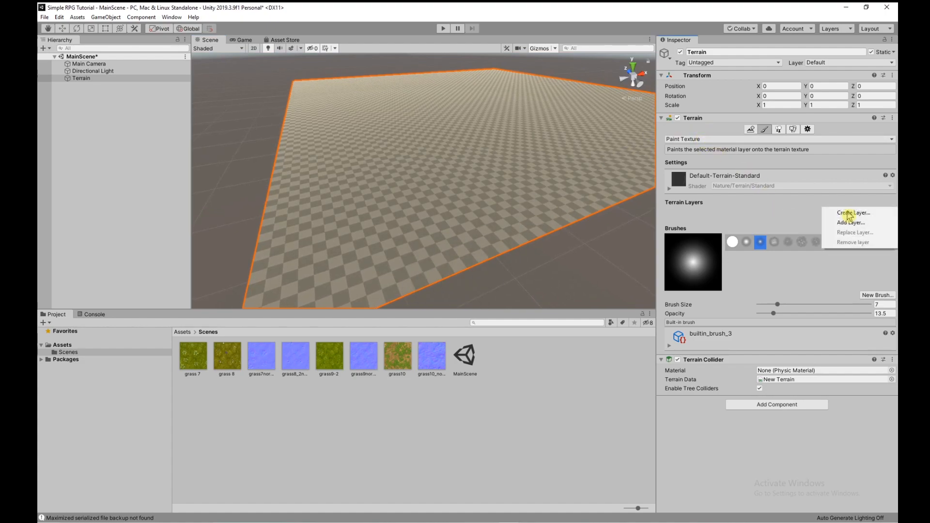
left_click(851, 217)
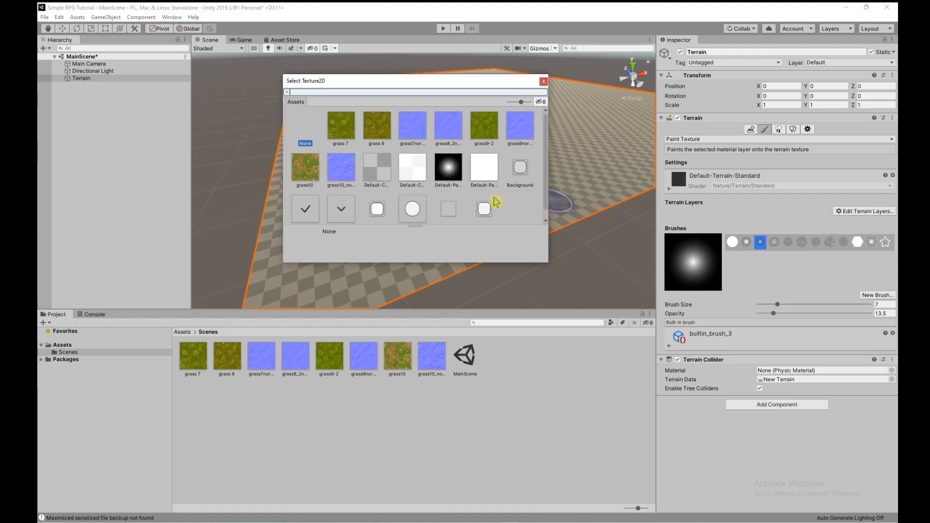
type("gra")
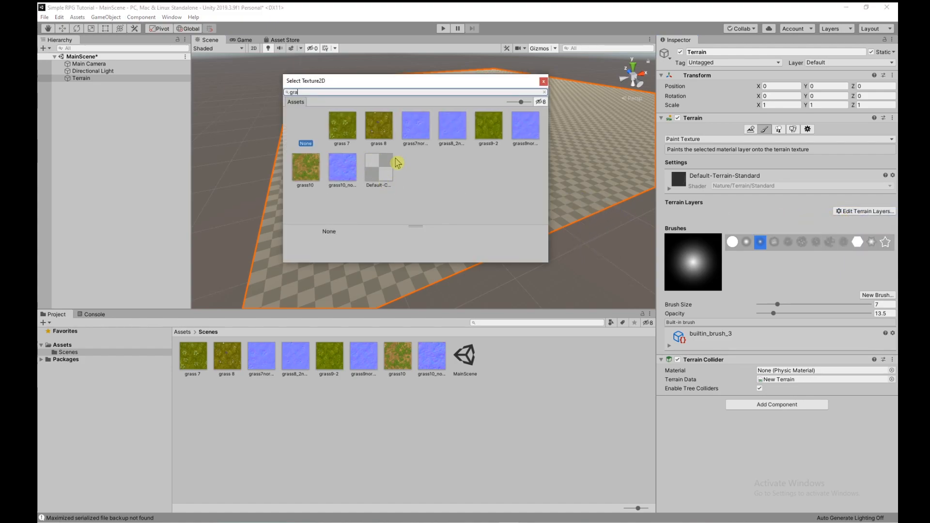
left_click(492, 136)
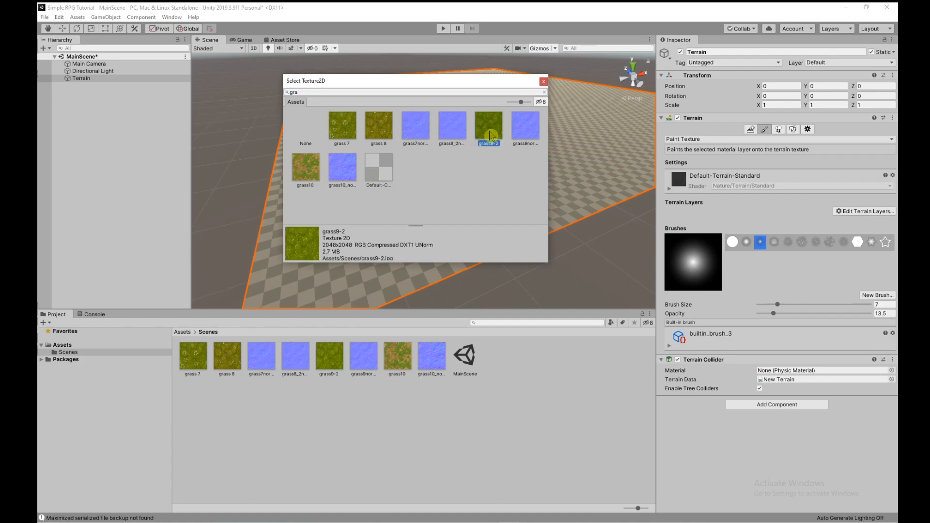
double_click(492, 136)
mouse_move(466, 192)
right_mouse_down()
mouse_move(459, 231)
mouse_move(413, 241)
mouse_move(412, 222)
mouse_move(395, 222)
mouse_move(505, 152)
mouse_move(508, 179)
mouse_move(440, 208)
mouse_move(500, 216)
right_mouse_up()
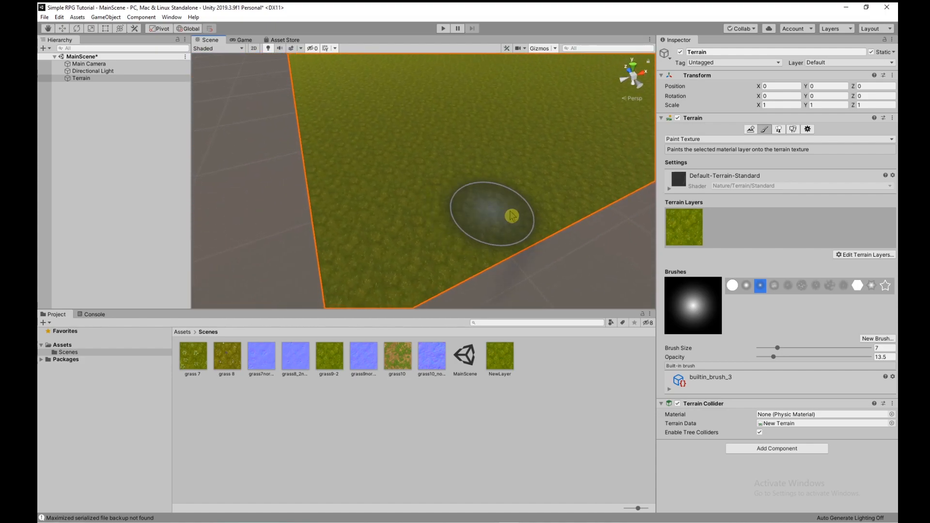
Assign the grass9normal texture as the Normal Map of the terrain's grass layer
left_click(685, 231)
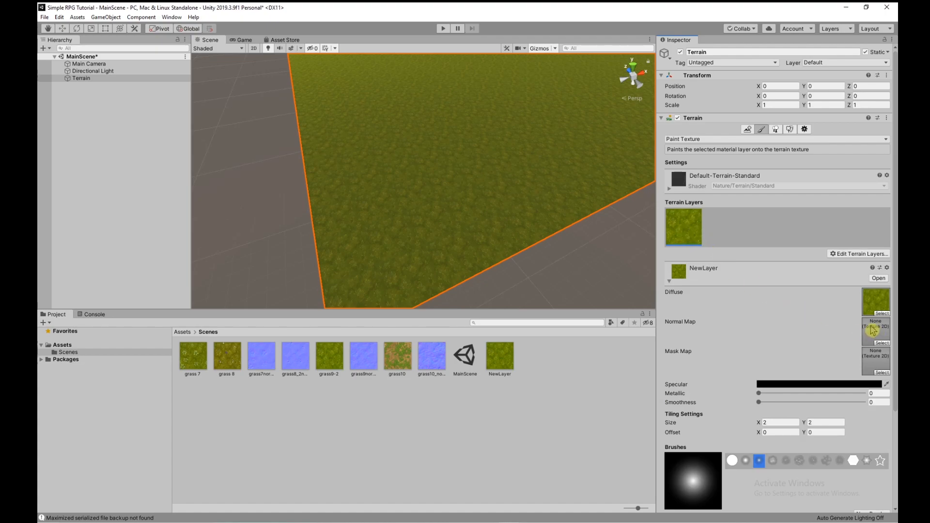
left_click(365, 364)
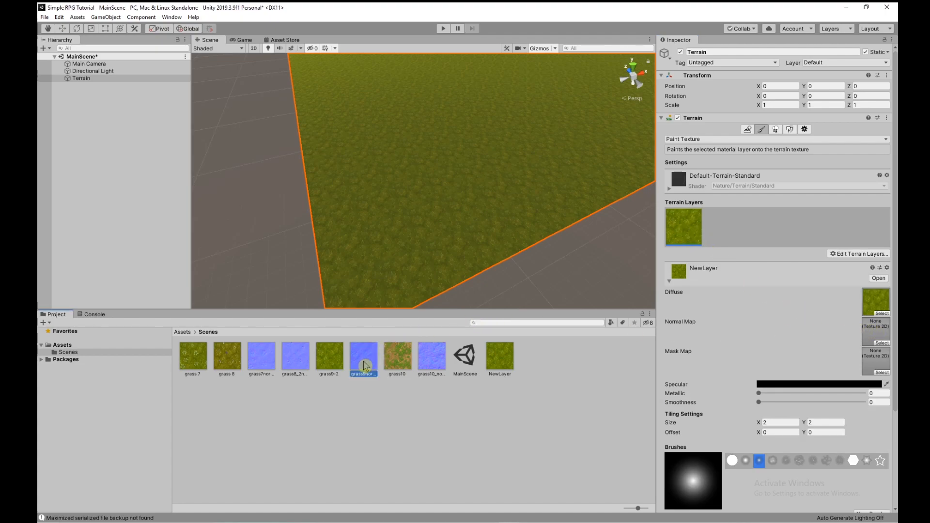
left_click_drag(557, 355, 852, 340)
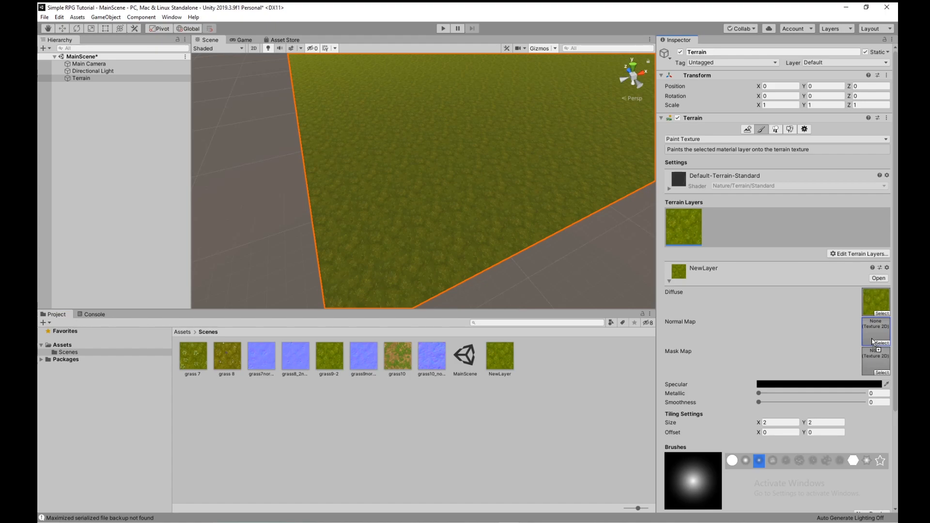
scroll(471, 249, "up", 8)
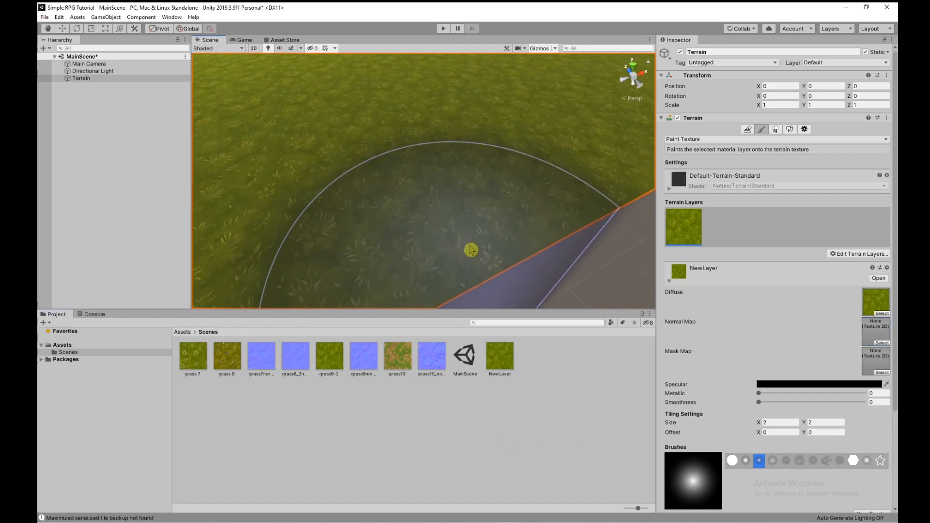
right_click_drag(624, 251, 667, 237)
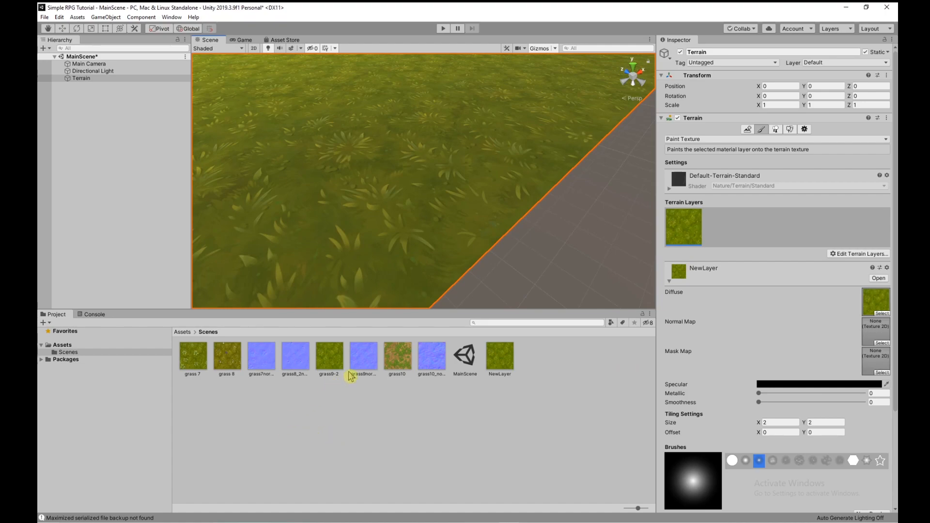
left_click(363, 367)
left_click_drag(427, 362, 664, 344)
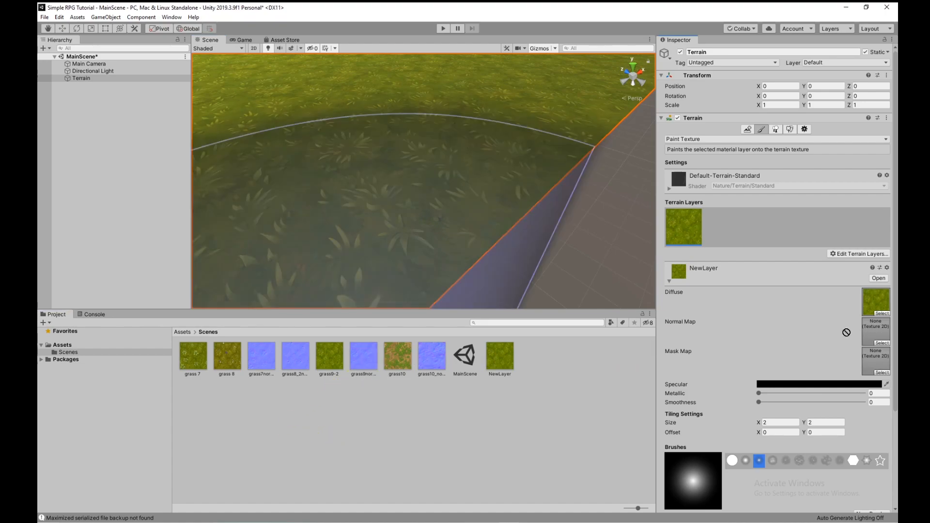
left_click_drag(880, 335, 880, 335)
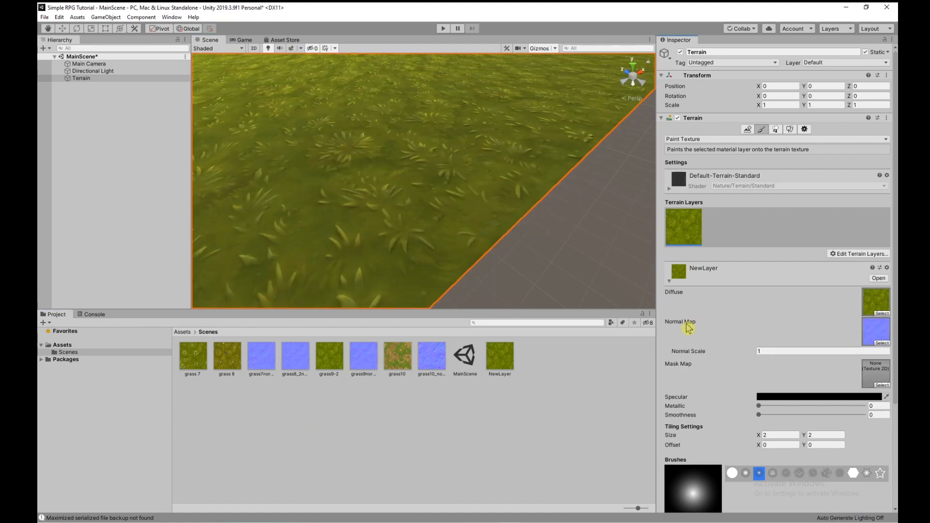
left_click_drag(611, 280, 581, 254, "alt")
scroll(583, 254, "down", 5)
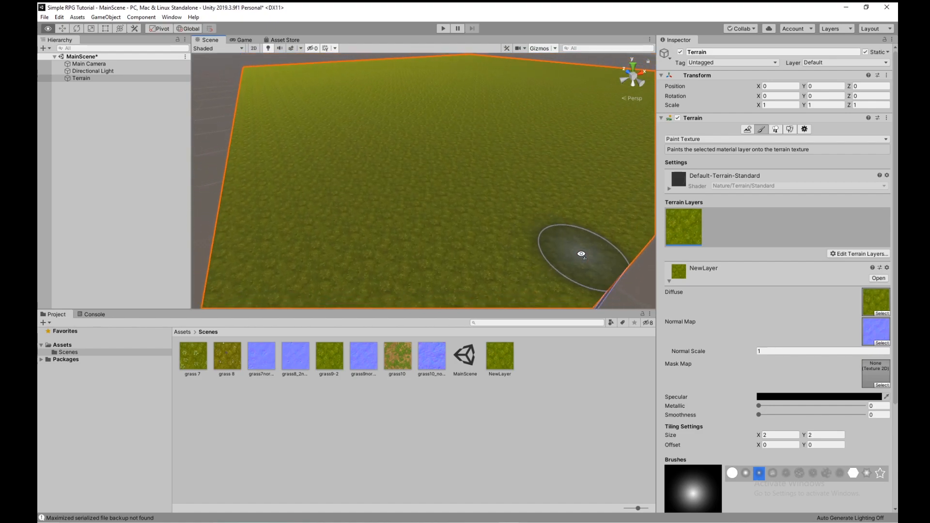
Show the top-level Assets folder and switch the terrain paint mode to Raise or Lower Terrain
left_click(182, 331)
left_click_drag(409, 253, 487, 236, "alt")
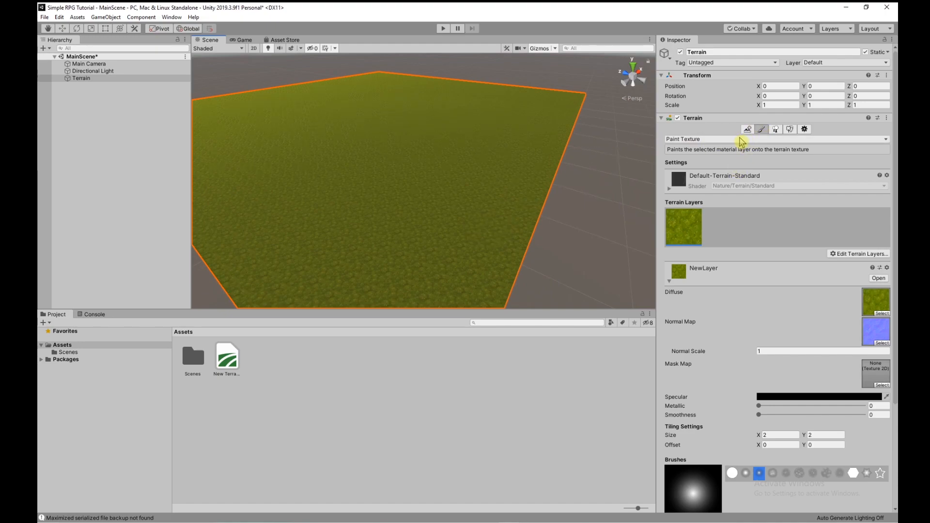
left_click(740, 141)
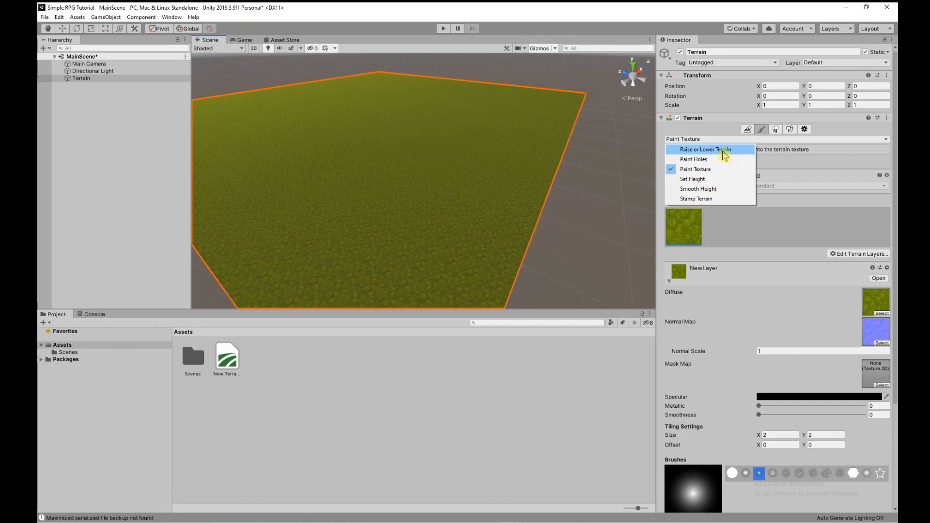
left_click(723, 150)
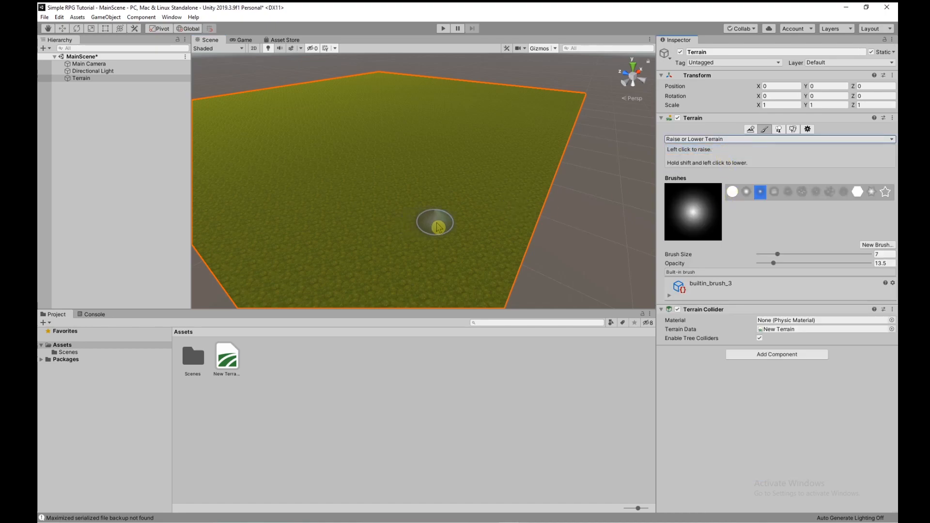
Try raising the terrain with a brush stroke near its edge, and undo the stroke
mouse_move(473, 243)
left_mouse_down()
mouse_move(509, 154)
mouse_move(497, 165)
left_mouse_up()
scroll(506, 181, "down", 5)
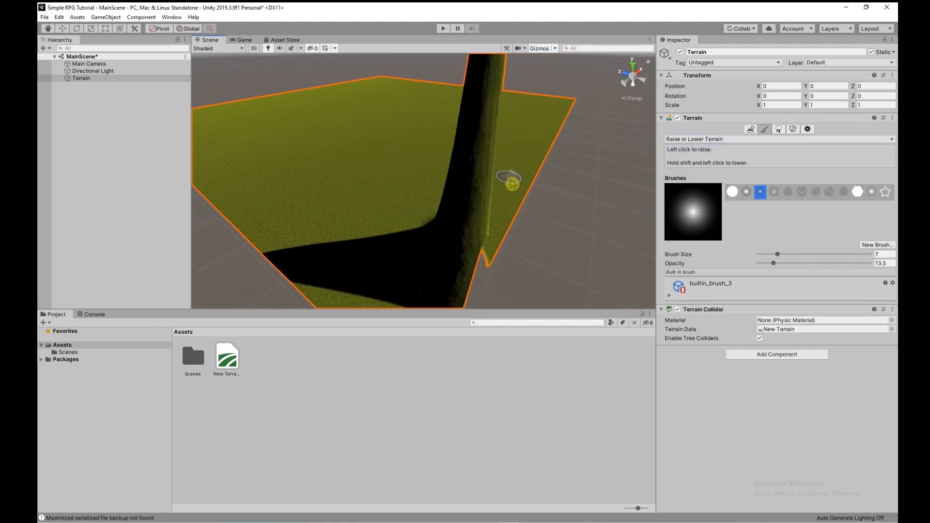
right_click_drag(518, 188, 533, 245)
key("ctrl+z")
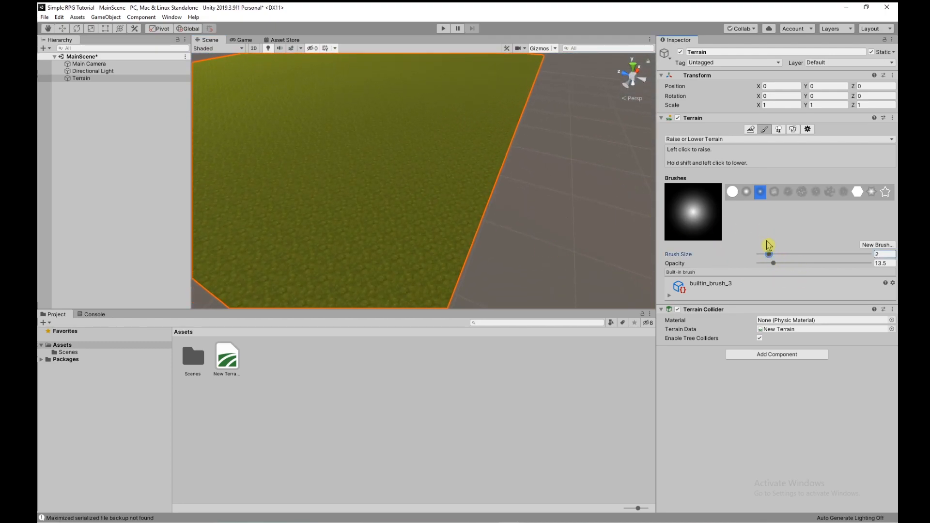
Set the brush size to 21 and the opacity to 8.3, and choose the cloudy builtin_brush_5 brush
mouse_move(771, 254)
left_mouse_down()
mouse_move(803, 254)
mouse_move(790, 260)
left_mouse_up()
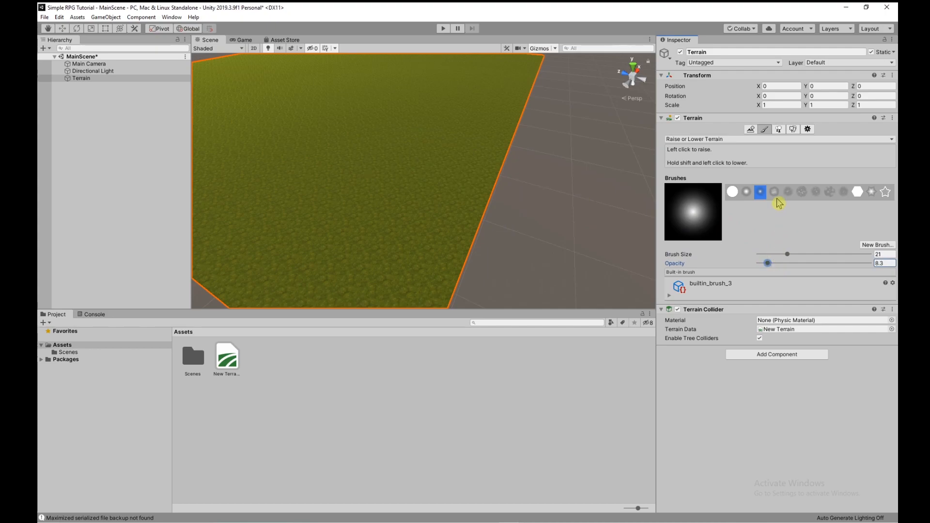
left_click(775, 192)
left_click(788, 192)
left_click(802, 192)
left_click(788, 192)
Try raising a rocky mountain near the terrain's edge with the cloudy brush, and undo the stroke
mouse_move(454, 187)
left_mouse_down()
mouse_move(475, 139)
mouse_move(446, 179)
mouse_move(481, 145)
left_mouse_up()
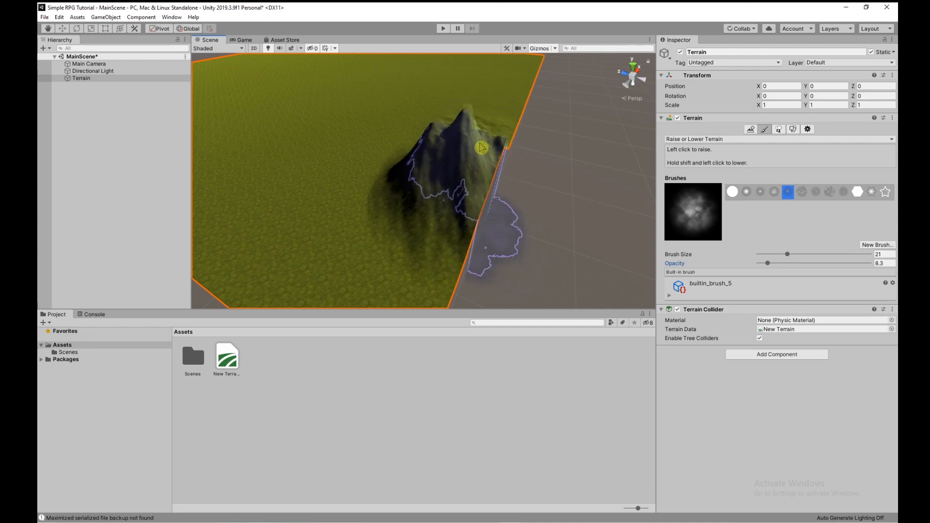
key("ctrl+z")
key("ctrl+z")
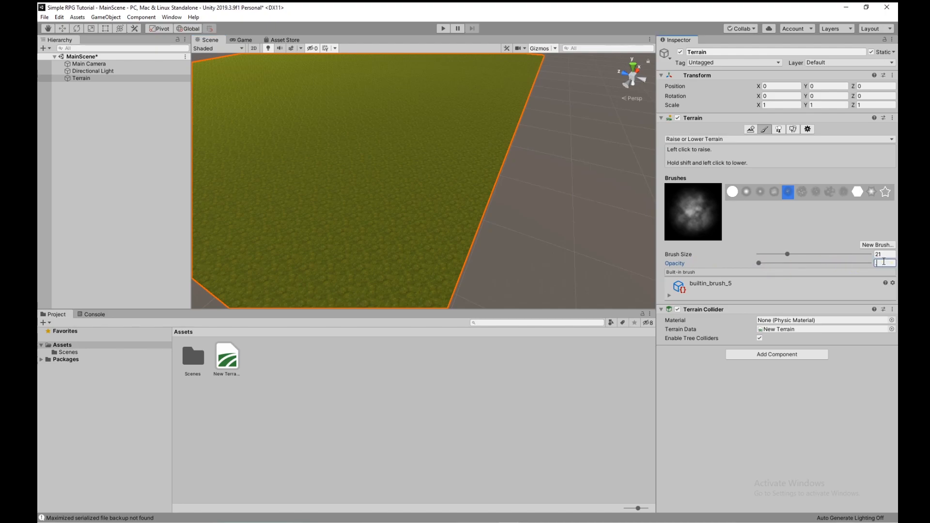
Lower the brush opacity to 0.2 and try low bumps near the terrain's edge, undoing the last stroke
mouse_move(449, 265)
left_mouse_down()
mouse_move(450, 191)
mouse_move(441, 177)
left_mouse_up()
key("w")
right_click_drag(478, 139, 471, 141)
key("d")
key("w")
key("ctrl+z")
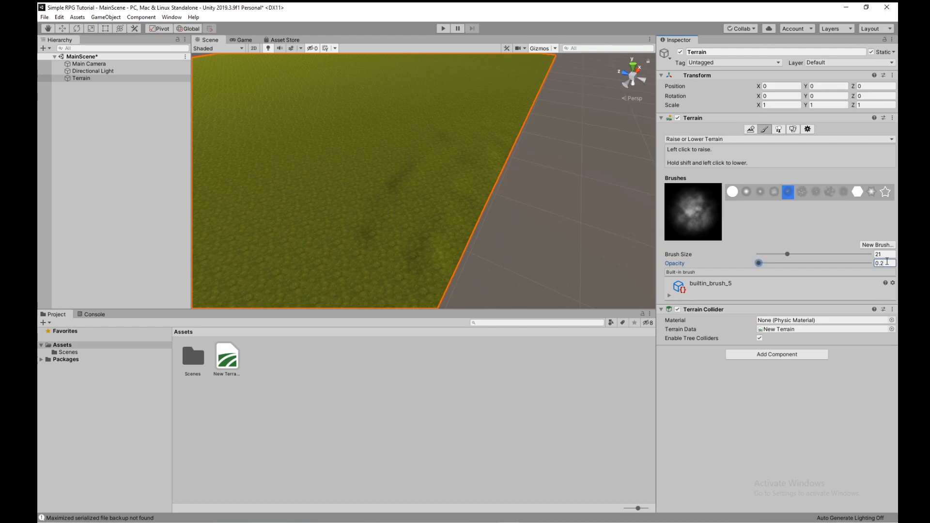
Raise low rocky ridges along the terrain's edge with builtin_brush_5 at opacity 0.2, undoing one stroke
right_click_drag(432, 151, 501, 157)
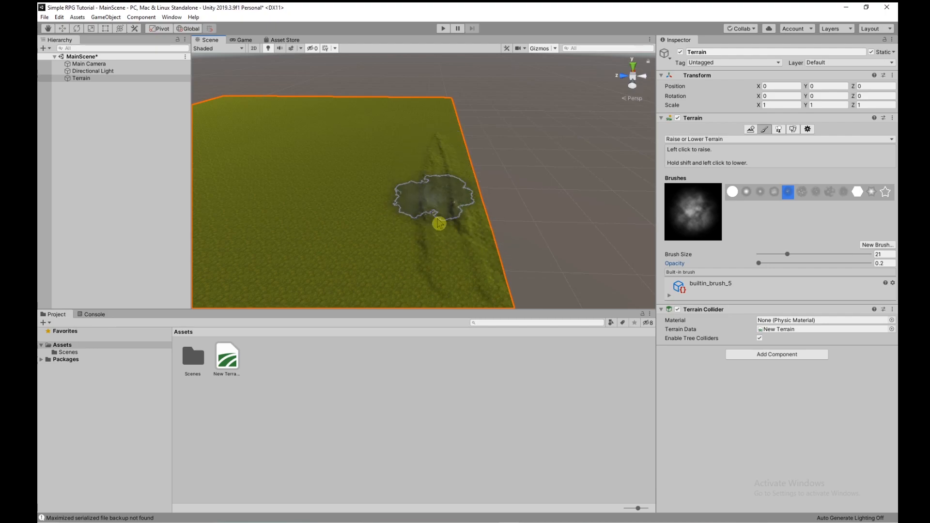
mouse_move(450, 165)
left_mouse_down()
mouse_move(475, 224)
mouse_move(469, 193)
left_mouse_up()
key("d")
mouse_move(470, 193)
right_mouse_down()
mouse_move(403, 184)
mouse_move(309, 193)
mouse_move(266, 209)
mouse_move(349, 208)
right_mouse_up()
mouse_move(386, 204)
left_mouse_down()
mouse_move(355, 199)
mouse_move(351, 189)
mouse_move(342, 220)
mouse_move(435, 210)
mouse_move(439, 188)
mouse_move(394, 170)
mouse_move(455, 184)
mouse_move(533, 166)
mouse_move(506, 190)
left_mouse_up()
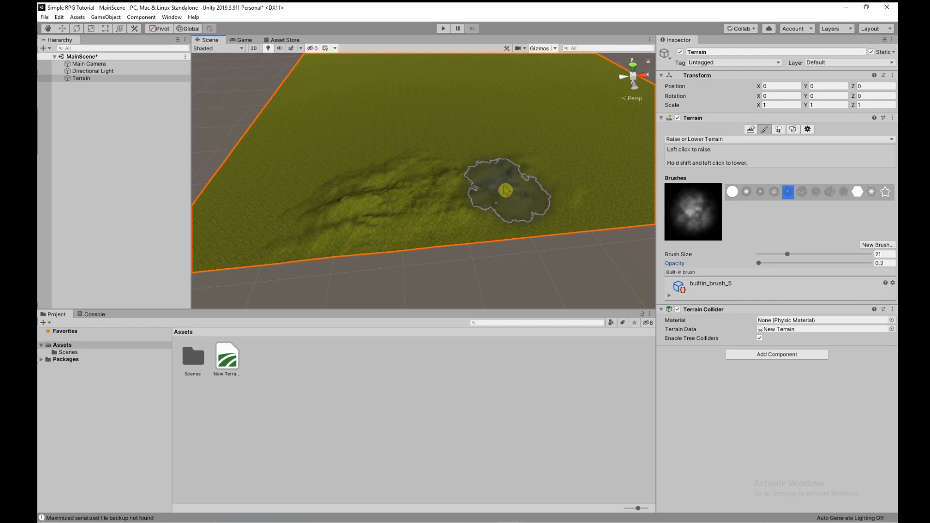
key("ctrl+z")
mouse_move(451, 223)
left_mouse_down()
mouse_move(407, 231)
mouse_move(501, 230)
mouse_move(520, 201)
mouse_move(516, 194)
mouse_move(494, 204)
mouse_move(559, 181)
mouse_move(588, 181)
mouse_move(551, 214)
mouse_move(533, 208)
mouse_move(600, 210)
mouse_move(517, 193)
mouse_move(295, 179)
mouse_move(499, 260)
left_mouse_up()
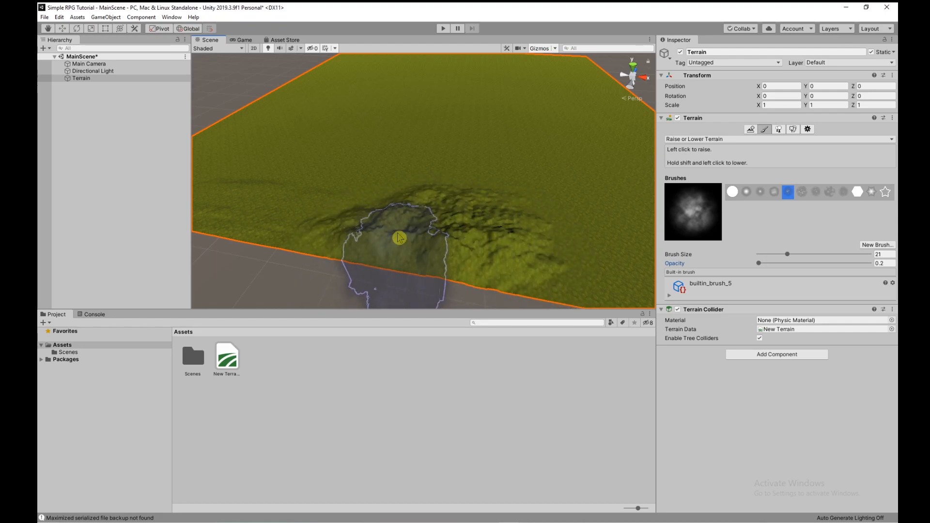
Build the rocky ridge higher along the edge and extend it toward the terrain's corner
mouse_move(464, 216)
left_mouse_down("alt")
mouse_move(478, 240)
mouse_move(365, 213)
left_mouse_up("alt")
mouse_move(387, 208)
middle_mouse_down()
mouse_move(417, 210)
mouse_move(247, 153)
middle_mouse_up()
mouse_move(247, 154)
left_mouse_down("alt")
mouse_move(313, 224)
mouse_move(366, 214)
mouse_move(253, 214)
mouse_move(207, 222)
mouse_move(183, 245)
left_mouse_up("alt")
mouse_move(422, 195)
left_mouse_down("alt")
mouse_move(363, 191)
mouse_move(451, 192)
mouse_move(301, 194)
mouse_move(393, 176)
left_mouse_up("alt")
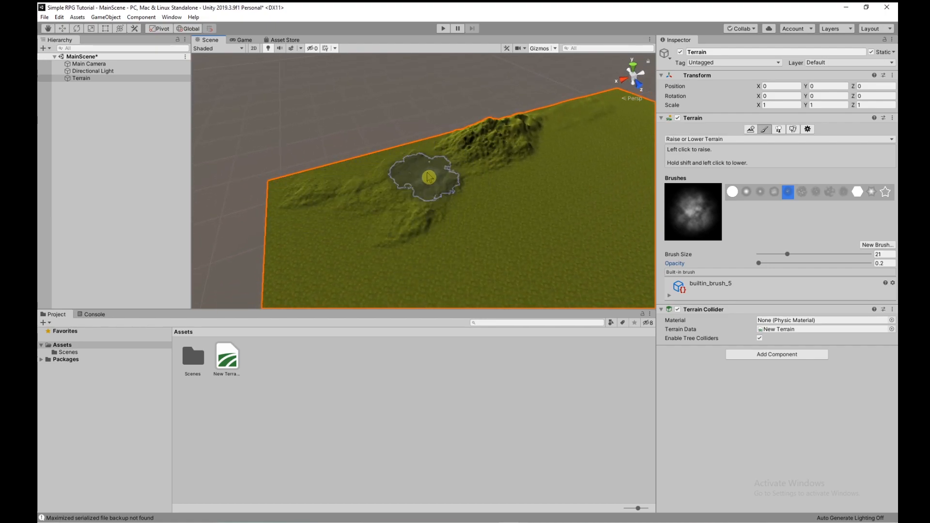
Raise the hills near the terrain's corner with broader strokes, using brush sizes 54 and 33
left_click_drag(787, 254, 804, 258)
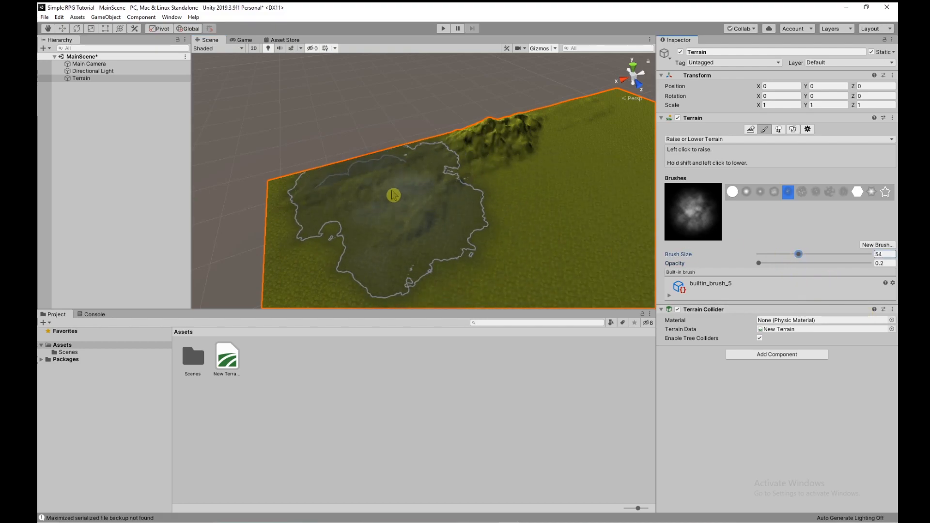
left_click_drag(358, 187, 598, 228)
left_click_drag(789, 257, 792, 254)
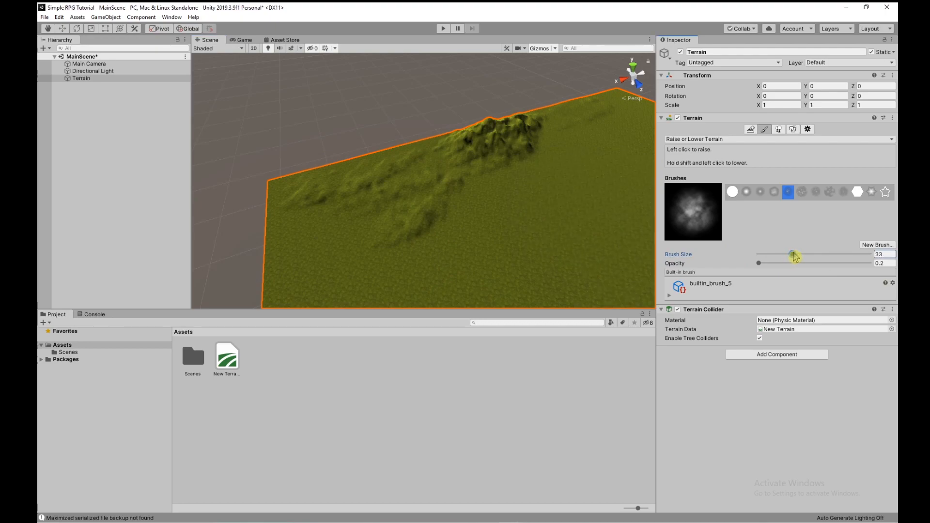
mouse_move(317, 197)
left_mouse_down()
mouse_move(409, 166)
mouse_move(339, 181)
mouse_move(348, 213)
left_mouse_up()
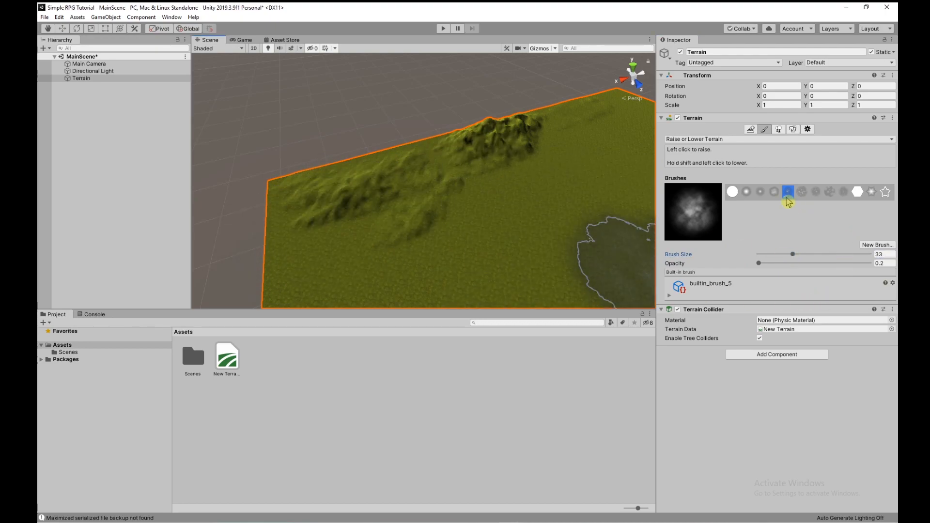
Switch to the soft round builtin_brush_2 and raise the corner of the terrain and the slopes around it
left_click(746, 193)
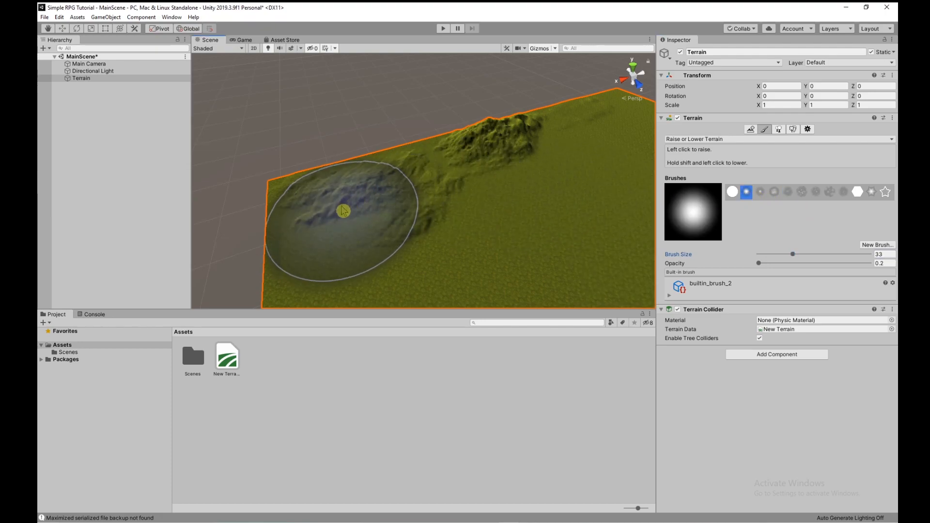
mouse_move(381, 208)
left_mouse_down()
mouse_move(417, 187)
mouse_move(338, 216)
mouse_move(304, 206)
mouse_move(295, 215)
mouse_move(384, 155)
mouse_move(421, 160)
mouse_move(499, 144)
mouse_move(304, 219)
mouse_move(411, 200)
left_mouse_up()
mouse_move(411, 200)
right_mouse_down()
mouse_move(415, 161)
mouse_move(341, 186)
mouse_move(371, 204)
right_mouse_up()
mouse_move(376, 205)
left_mouse_down()
mouse_move(474, 160)
mouse_move(393, 151)
mouse_move(396, 143)
mouse_move(363, 162)
mouse_move(358, 186)
mouse_move(407, 151)
mouse_move(484, 154)
mouse_move(370, 152)
mouse_move(379, 151)
mouse_move(364, 198)
left_mouse_up()
left_click(442, 138)
left_click(441, 151)
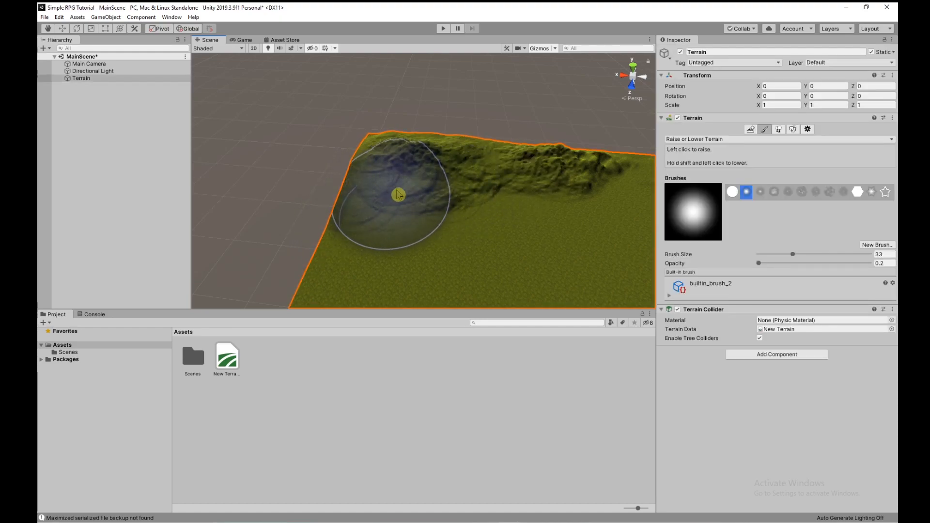
Raise a continuous ridge from the hilly corner along the adjoining terrain edge with the soft round brush
mouse_move(436, 195)
left_mouse_down("alt")
mouse_move(368, 193)
mouse_move(316, 150)
mouse_move(203, 123)
left_mouse_up("alt")
mouse_move(511, 219)
left_mouse_down("alt")
mouse_move(460, 200)
mouse_move(459, 207)
left_mouse_up("alt")
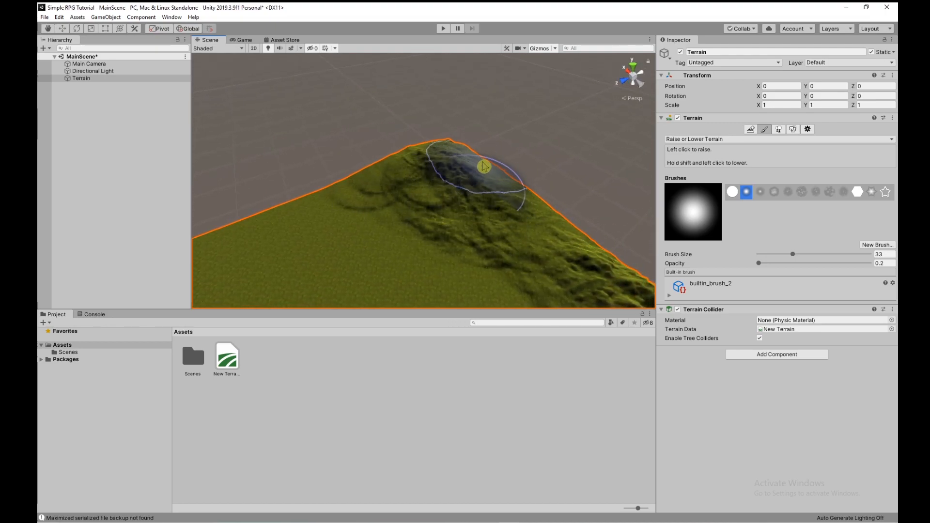
mouse_move(533, 214)
left_mouse_down("alt")
mouse_move(450, 197)
mouse_move(418, 208)
left_mouse_up("alt")
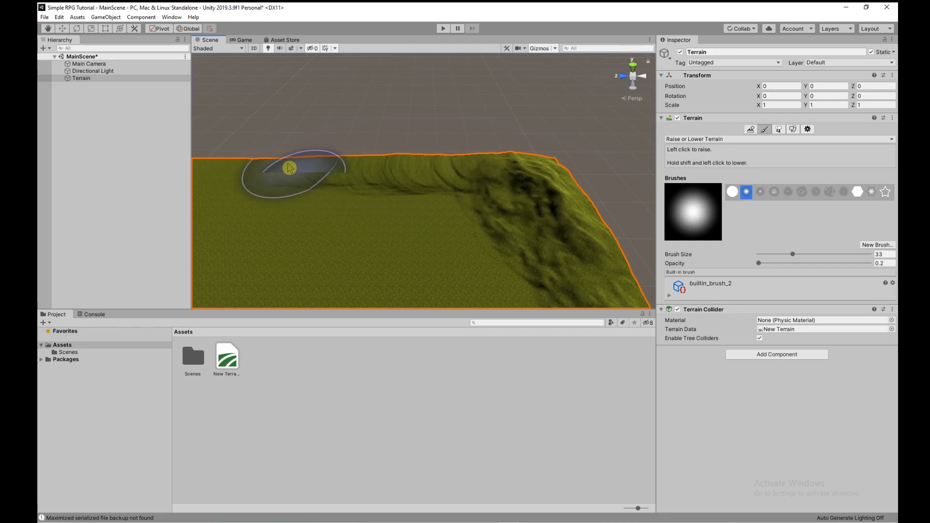
mouse_move(245, 170)
left_mouse_down("alt")
mouse_move(295, 159)
mouse_move(261, 170)
left_mouse_up("alt")
right_click_drag(262, 170, 262, 169)
key("s")
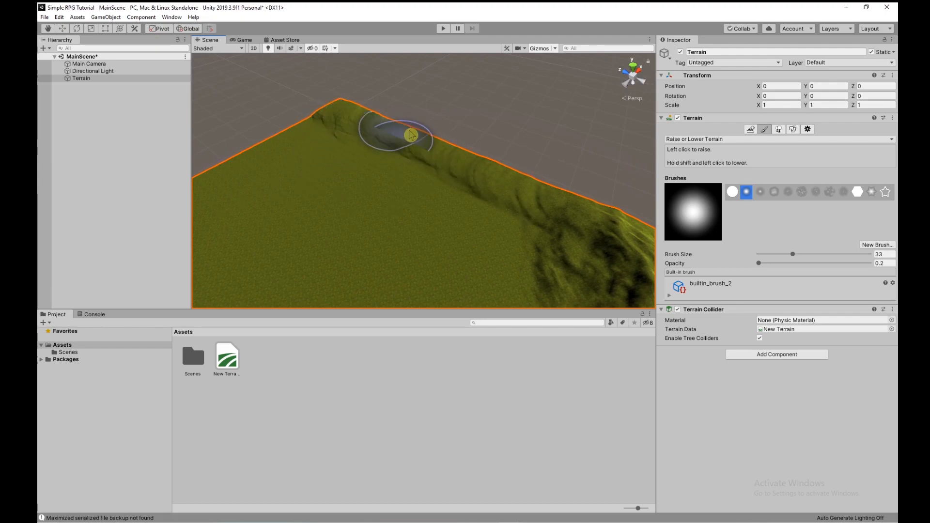
Raise hills along the remaining terrain edges with the soft round brush to enclose the flat centre
left_click_drag(492, 145, 400, 134, "alt")
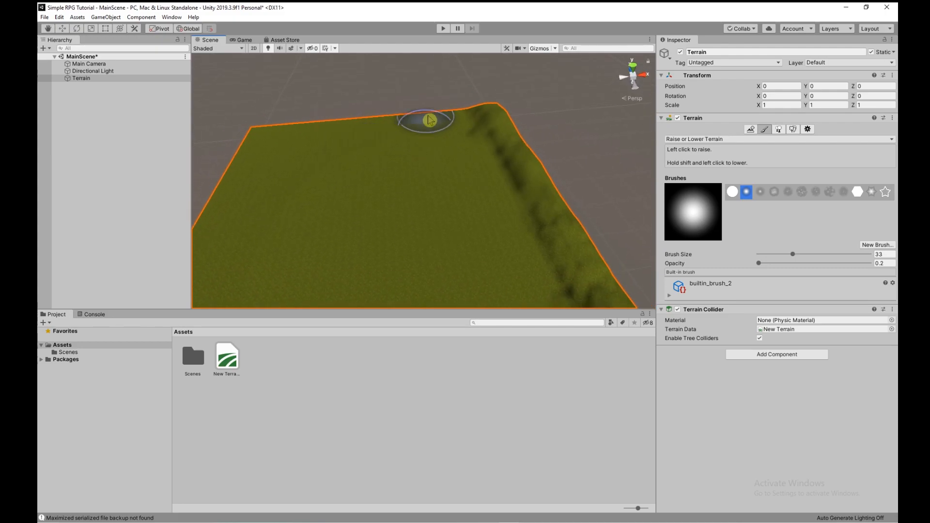
left_click_drag(330, 128, 376, 109, "alt")
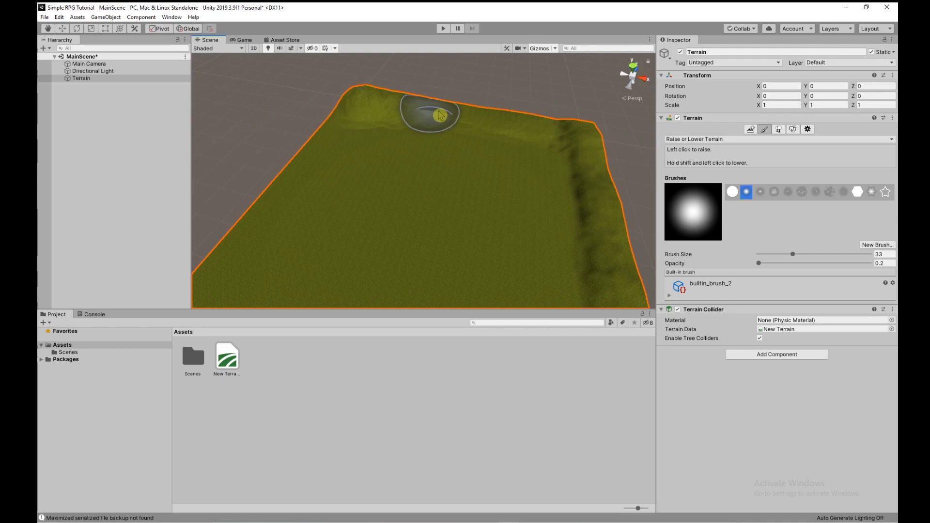
mouse_move(327, 147)
left_mouse_down()
mouse_move(305, 182)
mouse_move(374, 133)
left_mouse_up()
left_click_drag(316, 207, 413, 130, "alt")
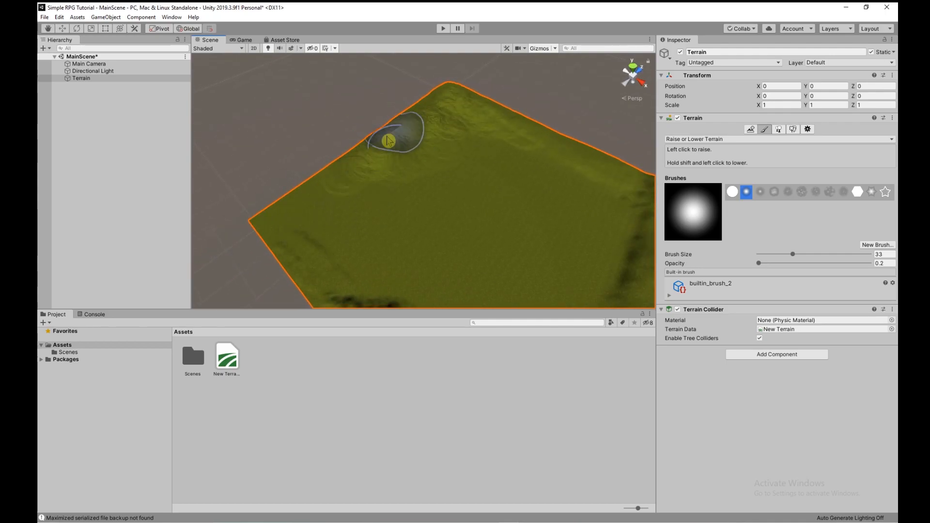
mouse_move(554, 213)
left_mouse_down("alt")
mouse_move(407, 168)
mouse_move(394, 50)
mouse_move(479, 180)
mouse_move(533, 152)
mouse_move(436, 145)
mouse_move(566, 150)
mouse_move(515, 160)
mouse_move(587, 183)
mouse_move(544, 135)
mouse_move(599, 175)
left_mouse_up("alt")
mouse_move(599, 175)
left_mouse_down("alt")
mouse_move(513, 160)
mouse_move(528, 170)
mouse_move(450, 148)
mouse_move(370, 183)
left_mouse_up("alt")
Switch back to builtin_brush_5 and add rough rocky detail to the ridges around the terrain's border
left_click(786, 195)
left_click(774, 193)
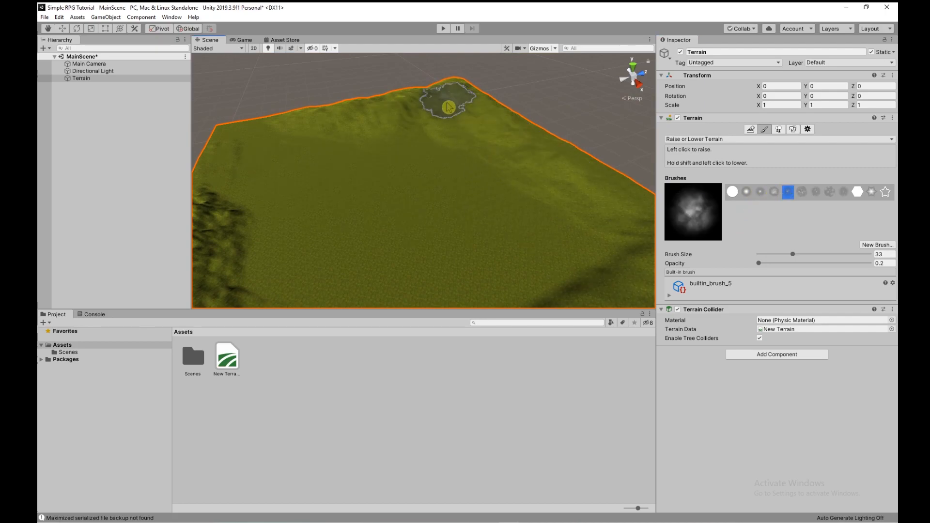
right_click_drag(431, 132, 471, 151)
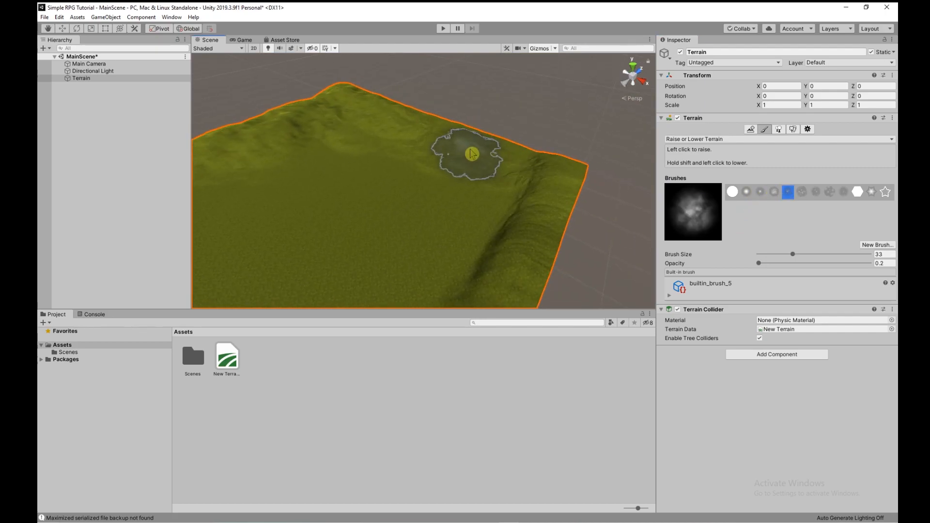
right_click_drag(565, 228, 600, 208)
mouse_move(600, 209)
middle_mouse_down()
mouse_move(548, 202)
mouse_move(570, 185)
middle_mouse_up()
mouse_move(507, 256)
left_mouse_down()
mouse_move(478, 208)
mouse_move(530, 216)
mouse_move(492, 255)
left_mouse_up()
right_click_drag(455, 242, 492, 259)
left_click_drag(492, 260, 423, 247)
mouse_move(422, 247)
right_mouse_down()
mouse_move(536, 243)
mouse_move(551, 193)
mouse_move(605, 175)
right_mouse_up()
Smooth the rough border ridge using Smooth Height at opacity 100
left_click(717, 139)
left_click(721, 189)
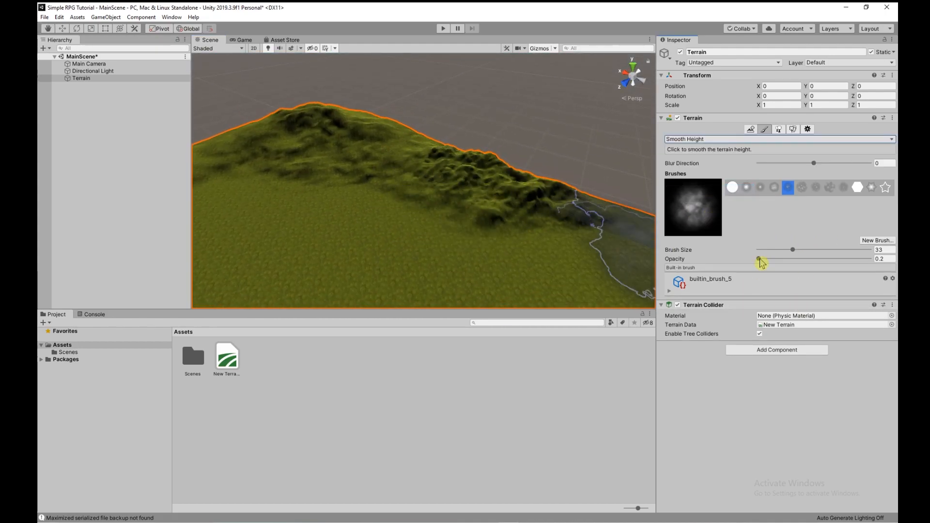
left_click_drag(759, 258, 870, 259)
mouse_move(466, 170)
left_mouse_down()
mouse_move(310, 141)
mouse_move(473, 187)
mouse_move(504, 223)
left_mouse_up()
mouse_move(504, 222)
right_mouse_down()
mouse_move(372, 198)
mouse_move(383, 199)
right_mouse_up()
Return to Raise or Lower Terrain and roughen the smoothed ridges with builtin_brush_5 at opacity 0.2
left_click(725, 139)
left_click(705, 149)
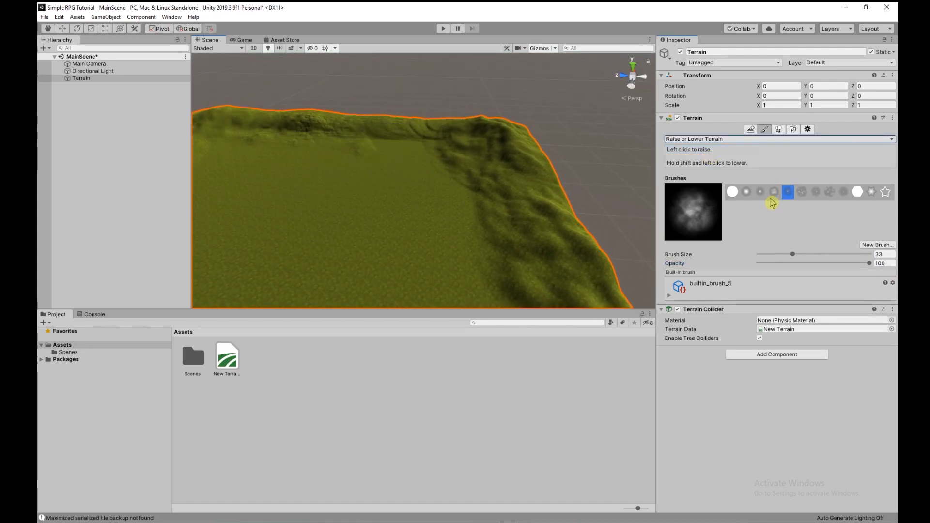
mouse_move(501, 158)
left_mouse_down()
mouse_move(494, 149)
mouse_move(527, 162)
left_mouse_up()
right_click_drag(543, 167, 518, 199)
mouse_move(521, 198)
left_mouse_down()
mouse_move(540, 134)
mouse_move(479, 109)
left_mouse_up()
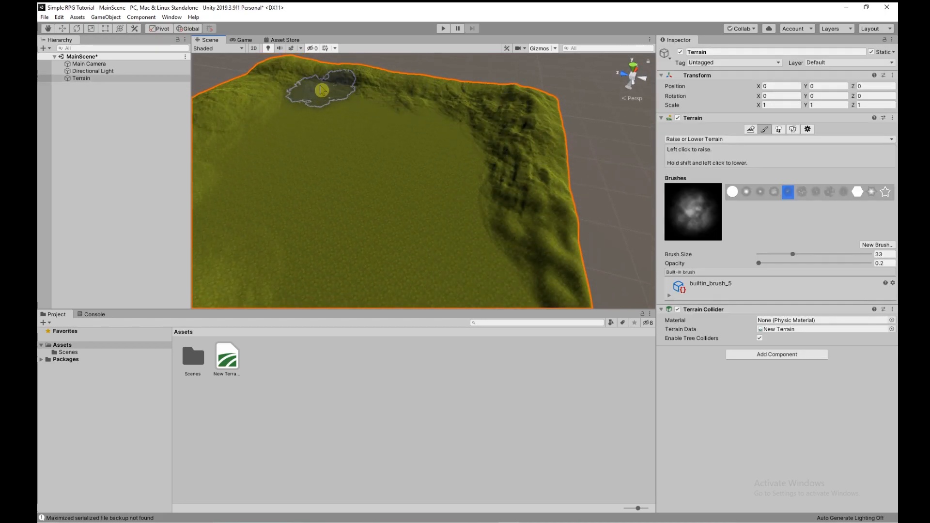
right_click_drag(323, 97, 363, 148)
mouse_move(547, 193)
right_mouse_down()
mouse_move(617, 214)
mouse_move(697, 183)
right_mouse_up()
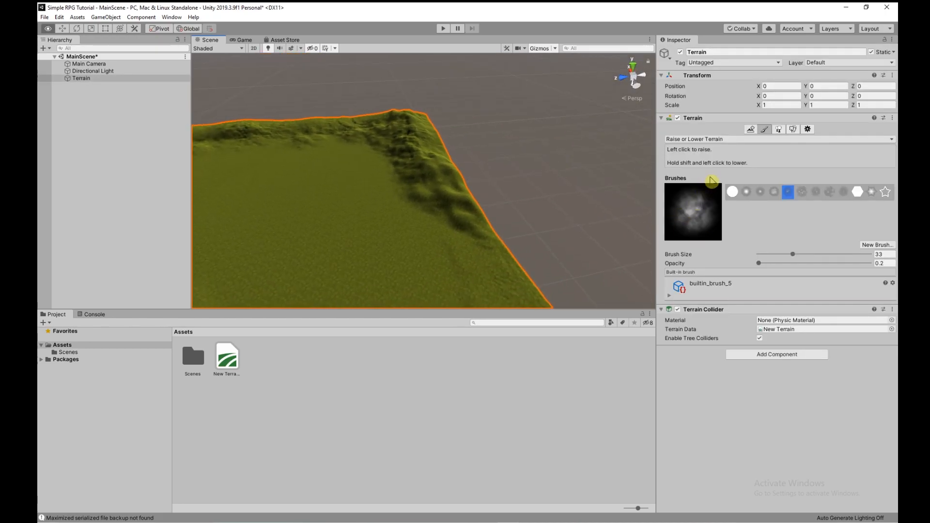
Build up the border ridge into taller, steeper hills with the soft round builtin_brush_2
left_click(747, 192)
mouse_move(430, 134)
right_mouse_down()
mouse_move(386, 118)
mouse_move(452, 129)
mouse_move(425, 108)
mouse_move(357, 91)
mouse_move(342, 98)
mouse_move(371, 81)
mouse_move(382, 126)
right_mouse_up()
mouse_move(390, 170)
left_mouse_down()
mouse_move(290, 202)
mouse_move(291, 146)
mouse_move(416, 150)
mouse_move(380, 103)
left_mouse_up()
right_click_drag(380, 103, 451, 149)
mouse_move(419, 138)
left_mouse_down()
mouse_move(301, 141)
mouse_move(527, 177)
mouse_move(494, 177)
left_mouse_up()
left_click_drag(482, 173, 385, 158, "alt")
Smooth the steep ridge using Smooth Height at size 8 and opacity 100, and raise fine bumps on it at opacity 0.2
left_click(745, 139)
left_click(712, 183)
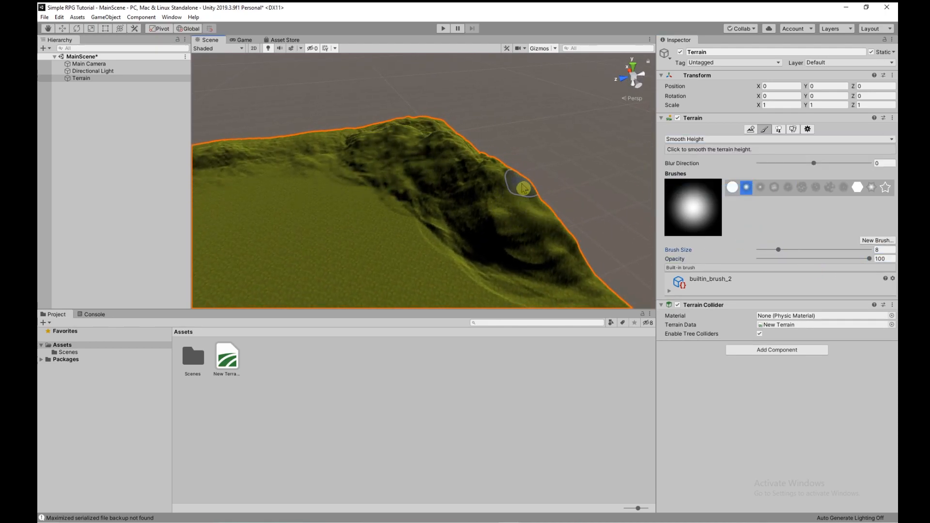
left_click(726, 139)
left_click(698, 147)
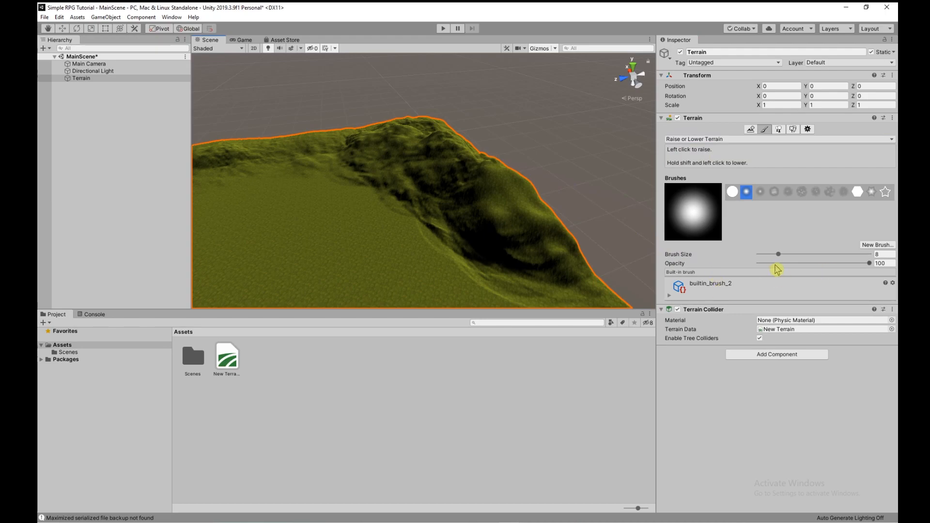
left_click_drag(439, 143, 383, 181, "alt")
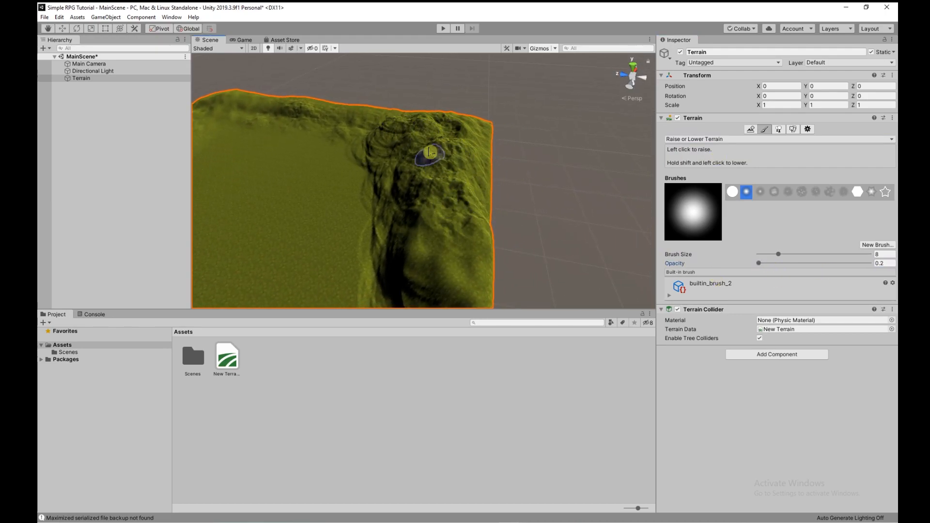
Smooth the hills around the terrain's border using Smooth Height with brush size 32 and opacity 100
left_click(744, 139)
left_click(696, 189)
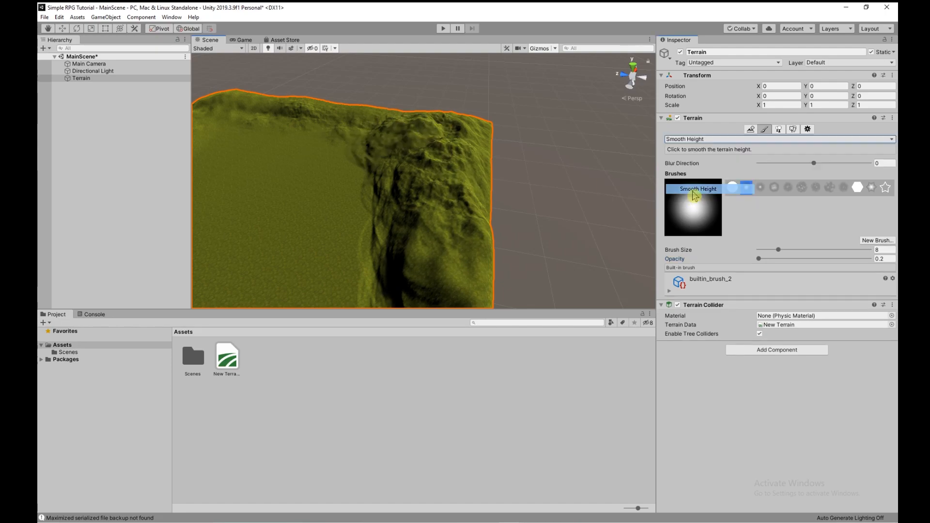
left_click_drag(788, 250, 792, 250)
left_click_drag(429, 140, 311, 169, "alt")
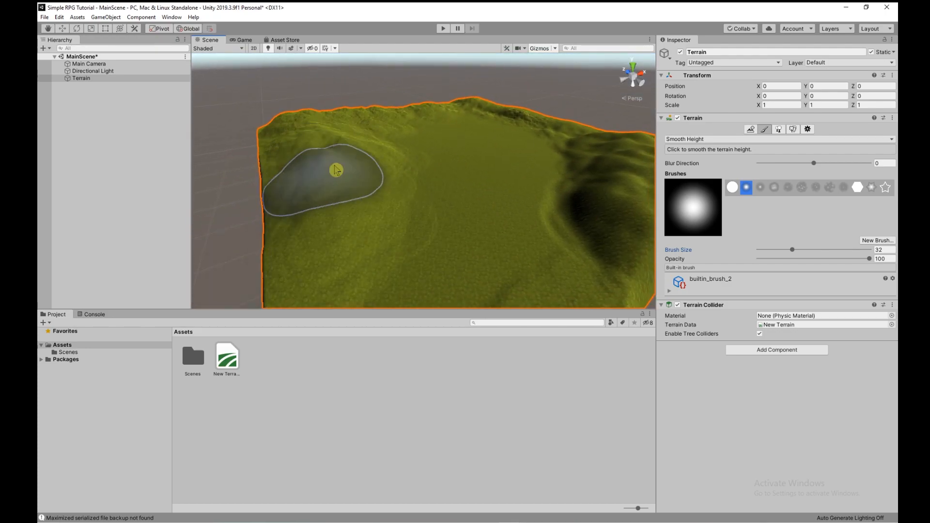
left_click_drag(484, 111, 589, 231, "alt")
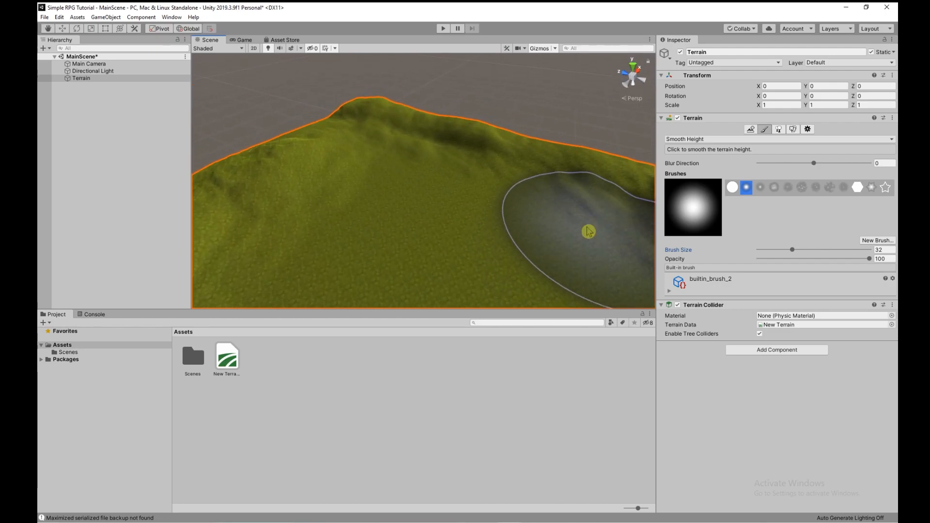
Return to Raise or Lower Terrain and add ridges to the smoothed border hills at brush size 16 and opacity 0.2
left_click(728, 140)
left_click(722, 149)
left_click_drag(759, 254, 751, 253)
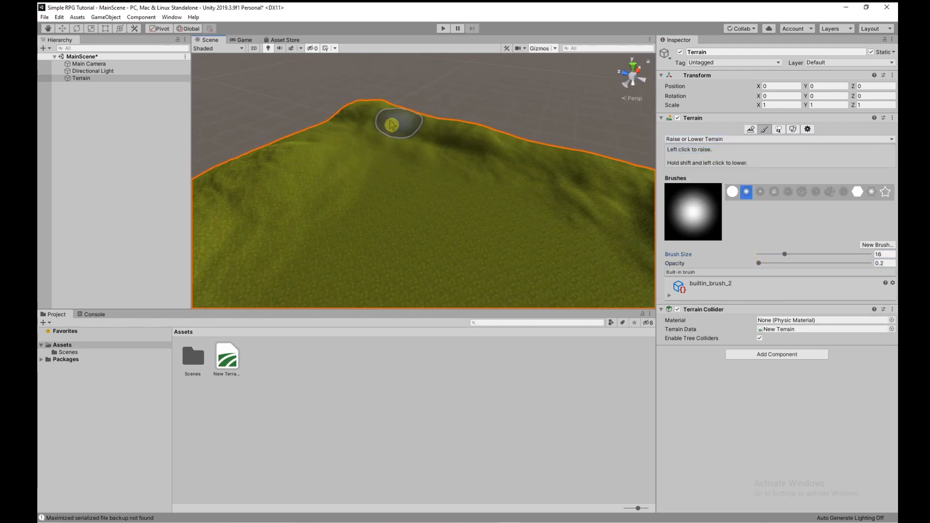
left_click_drag(446, 174, 412, 166, "alt")
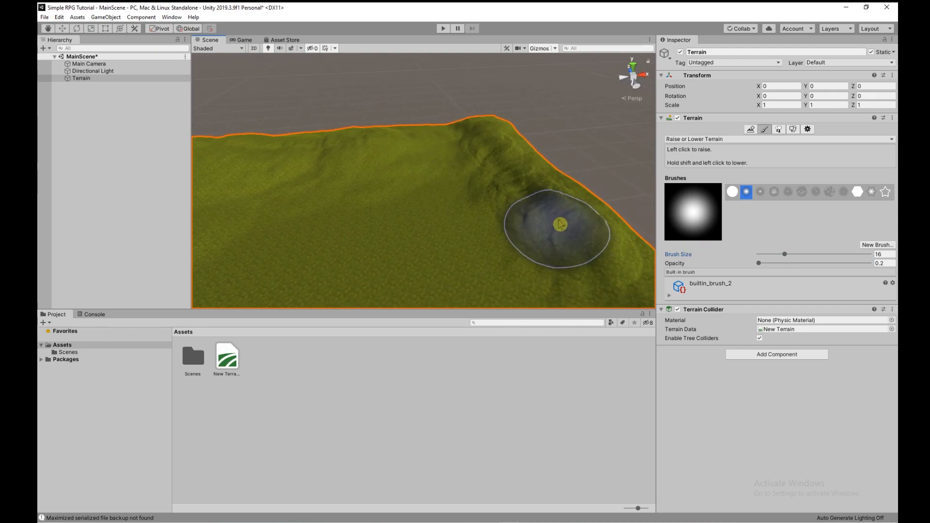
left_click_drag(447, 136, 612, 169, "alt")
mouse_move(271, 146)
left_mouse_down("alt")
mouse_move(384, 149)
mouse_move(320, 158)
mouse_move(247, 150)
left_mouse_up("alt")
Continue sculpting bumps and slopes on the border hills around the other sides of the terrain with the same soft brush
mouse_move(370, 175)
left_mouse_down()
mouse_move(365, 254)
mouse_move(274, 213)
left_mouse_up()
left_click_drag(350, 169, 433, 186, "alt")
left_click_drag(340, 180, 233, 218, "alt")
mouse_move(423, 197)
left_mouse_down()
mouse_move(473, 139)
mouse_move(403, 235)
left_mouse_up()
left_click_drag(539, 121, 363, 103, "alt")
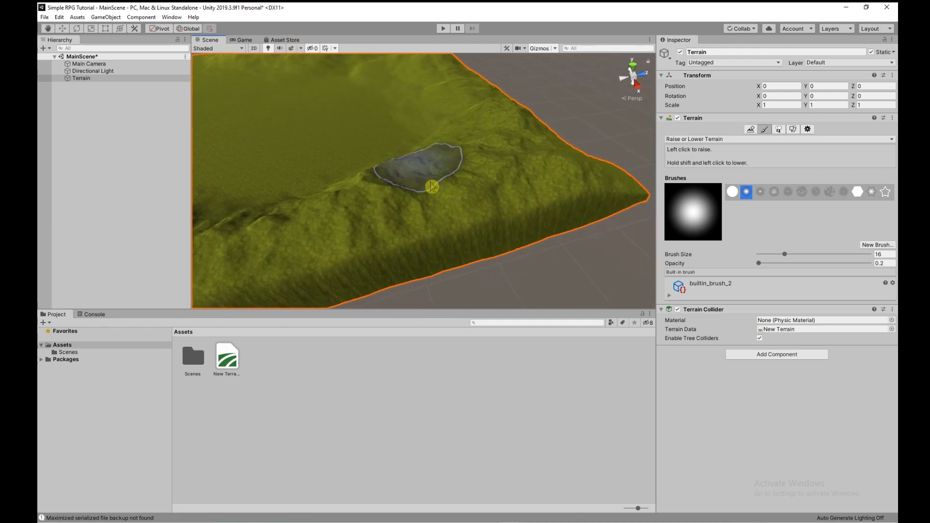
mouse_move(629, 180)
left_mouse_down("alt")
mouse_move(280, 191)
mouse_move(234, 110)
mouse_move(467, 260)
mouse_move(433, 260)
mouse_move(464, 239)
left_mouse_up("alt")
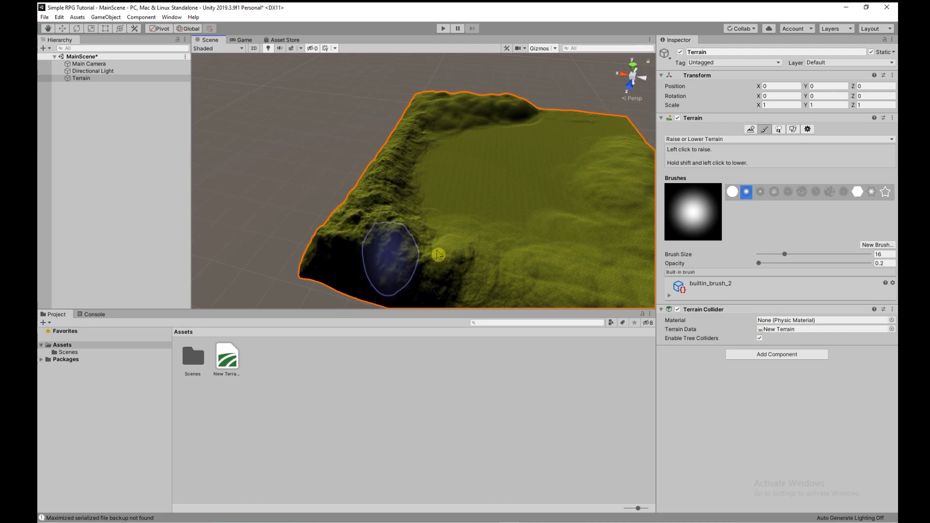
Raise more bumps and ridges on the border hills along the terrain's edge and corner at brush size 16 and opacity 0.2
right_click_drag(430, 247, 375, 221)
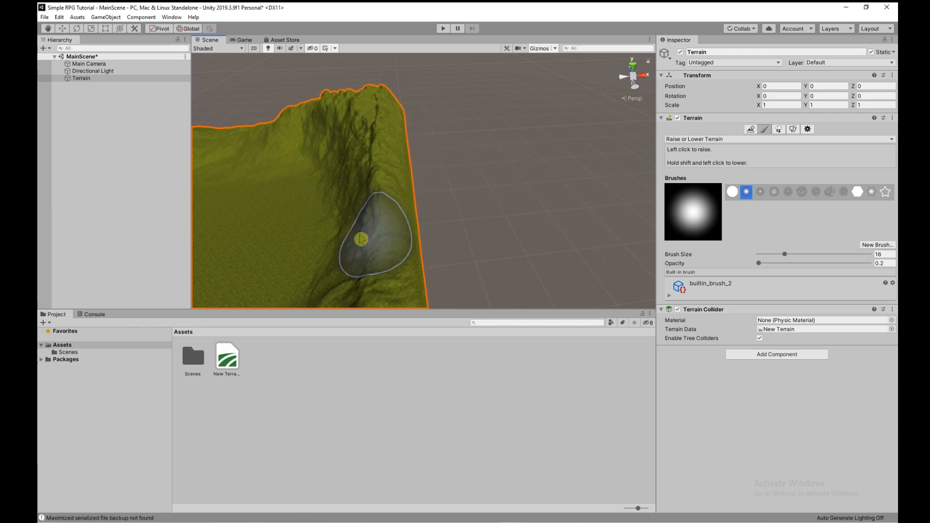
right_click_drag(366, 175, 381, 187)
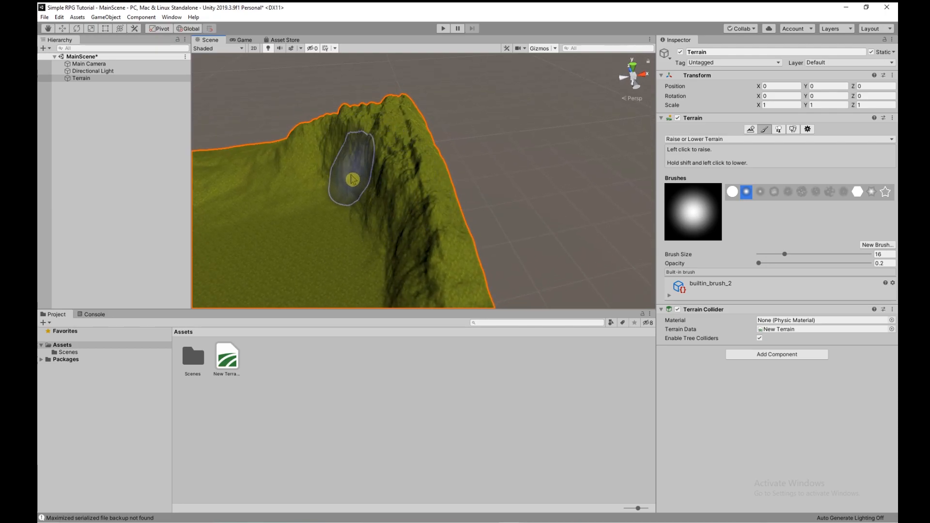
mouse_move(396, 242)
right_mouse_down()
mouse_move(473, 266)
mouse_move(441, 211)
right_mouse_up()
right_click_drag(306, 168, 358, 184)
Smooth the sculpted border hills and corners using Smooth Height at brush size 16 and opacity 100
left_click(717, 140)
left_click(706, 189)
left_click_drag(759, 260, 846, 264)
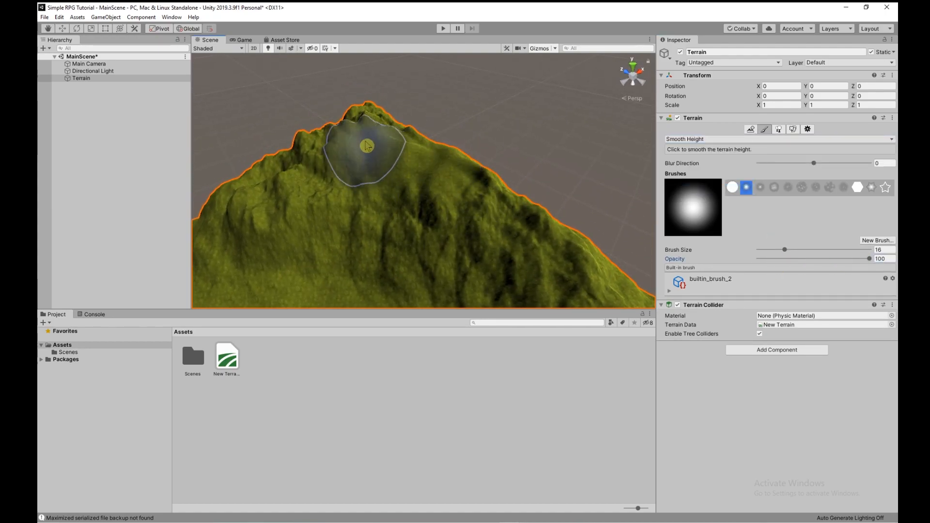
mouse_move(279, 170)
right_mouse_down()
mouse_move(390, 170)
mouse_move(446, 141)
right_mouse_up()
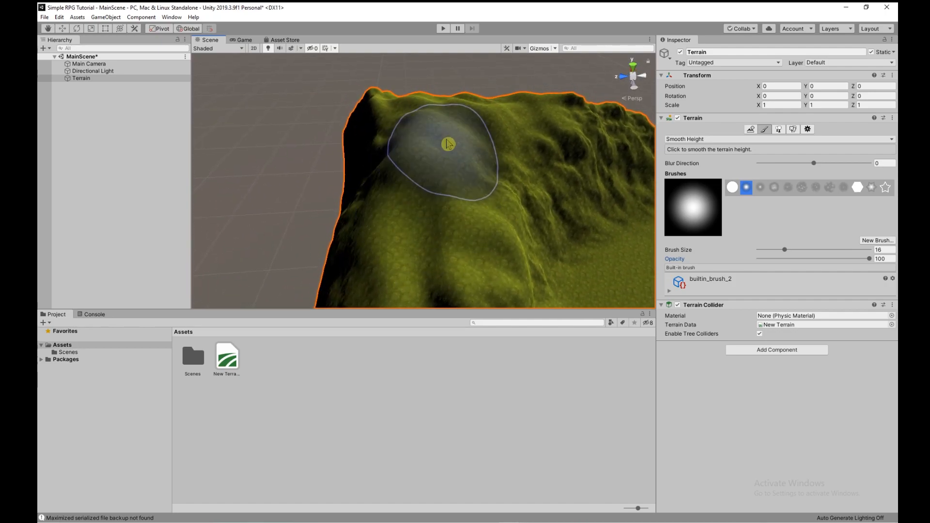
mouse_move(394, 193)
right_mouse_down()
mouse_move(388, 156)
mouse_move(305, 148)
mouse_move(317, 145)
right_mouse_up()
right_click_drag(521, 139, 345, 166)
right_click_drag(430, 197, 399, 257)
scroll(398, 257, "down", 2)
Build up the border hills with Raise or Lower Terrain at brush size 20 and opacity 0.2
left_click(770, 139)
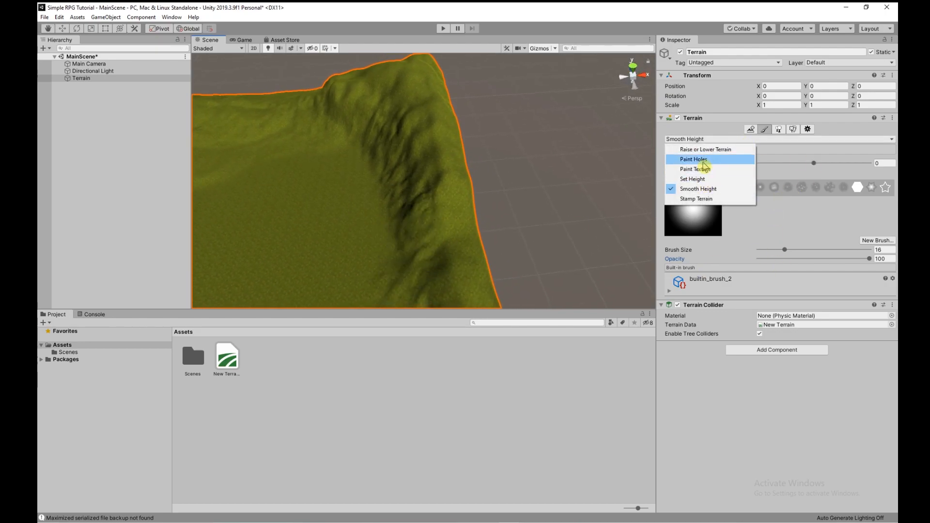
left_click(712, 149)
left_click_drag(777, 263, 742, 266)
right_click_drag(389, 162, 456, 204)
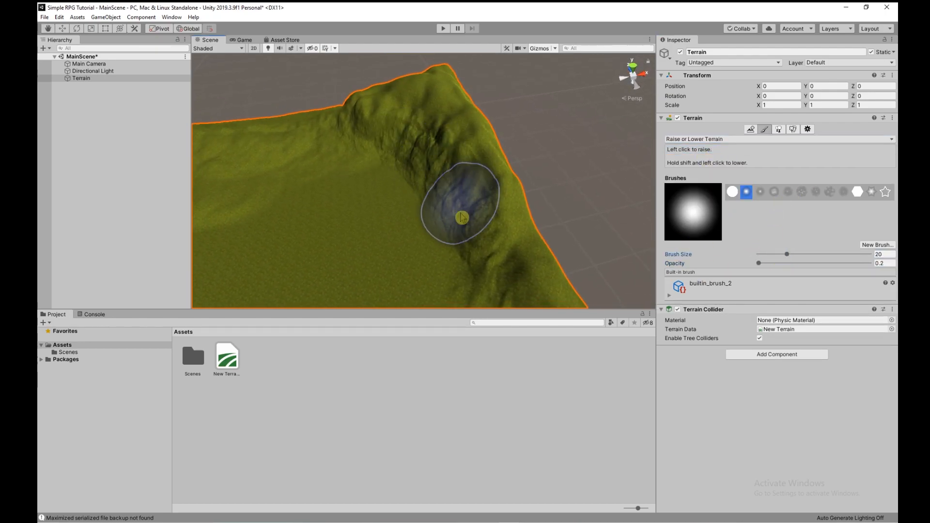
right_click_drag(461, 245, 425, 142)
Smooth the newly raised border hills using Smooth Height at brush size 20 and opacity 100
left_click(708, 139)
left_click(687, 189)
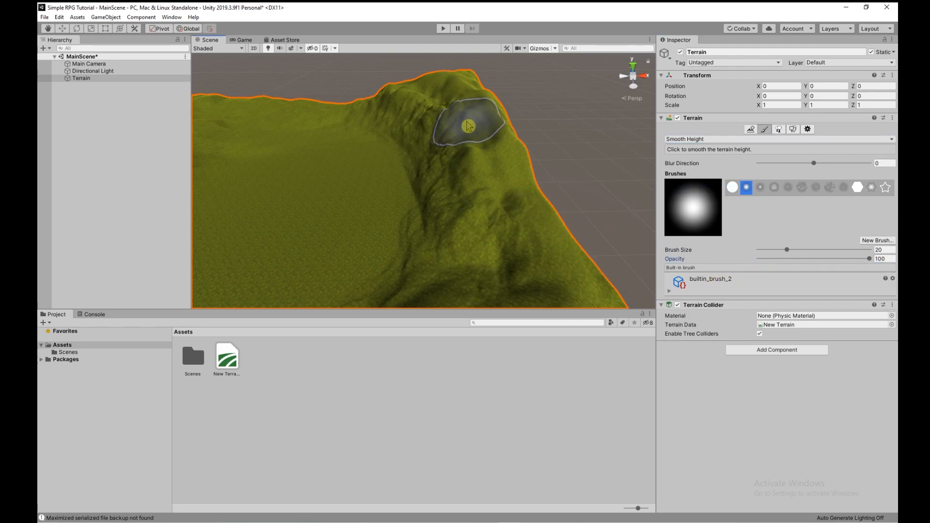
mouse_move(497, 236)
right_mouse_down()
mouse_move(438, 208)
mouse_move(720, 218)
mouse_move(858, 265)
mouse_move(540, 259)
mouse_move(581, 249)
mouse_move(592, 233)
mouse_move(415, 259)
mouse_move(488, 186)
right_mouse_up()
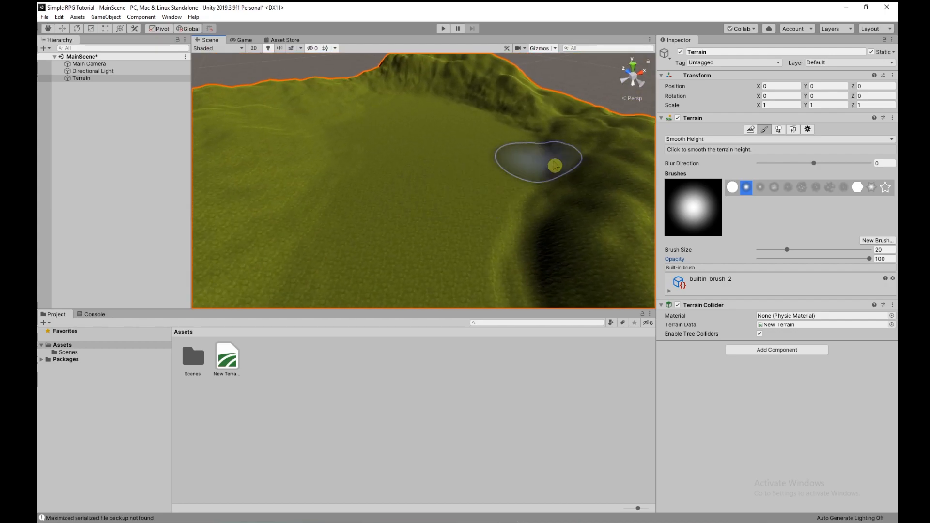
Add rough bumps to the flat inner ground with Raise or Lower Terrain, using builtin_brush_5 at size 20 and opacity 0.2
left_click(769, 140)
left_click(726, 150)
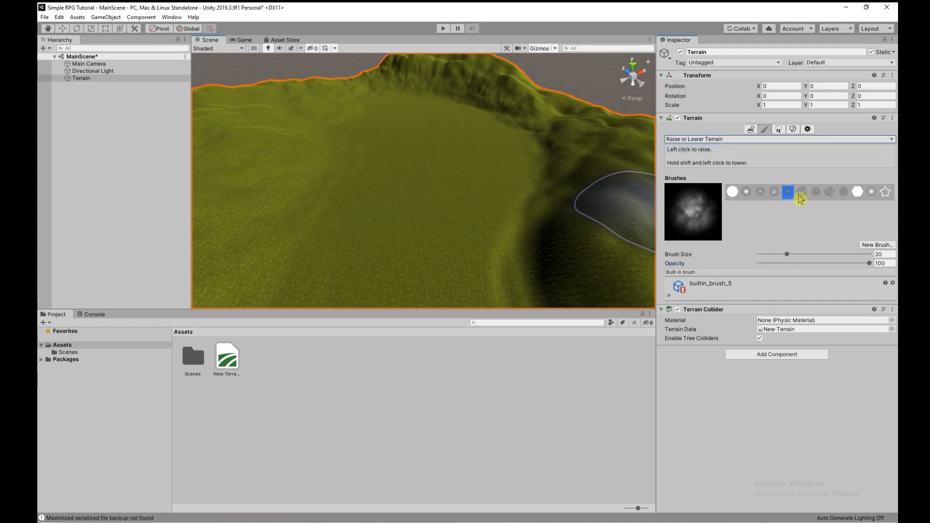
left_click_drag(870, 263, 759, 263)
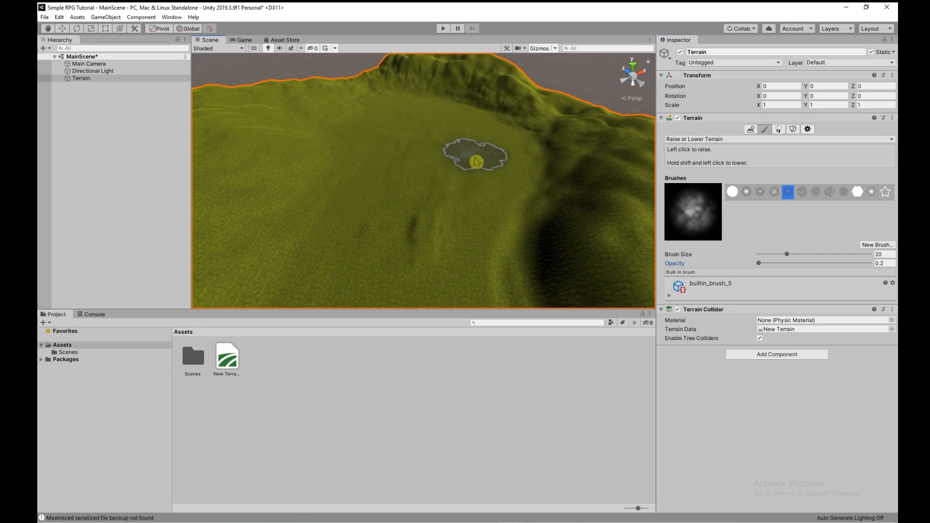
mouse_move(482, 153)
left_mouse_down()
mouse_move(353, 204)
mouse_move(463, 135)
mouse_move(436, 222)
left_mouse_up()
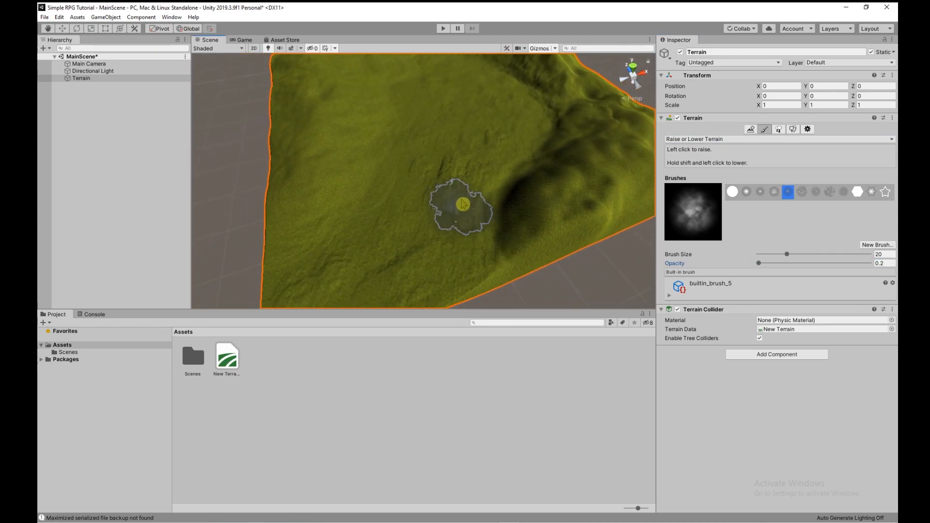
right_click_drag(477, 244, 403, 255)
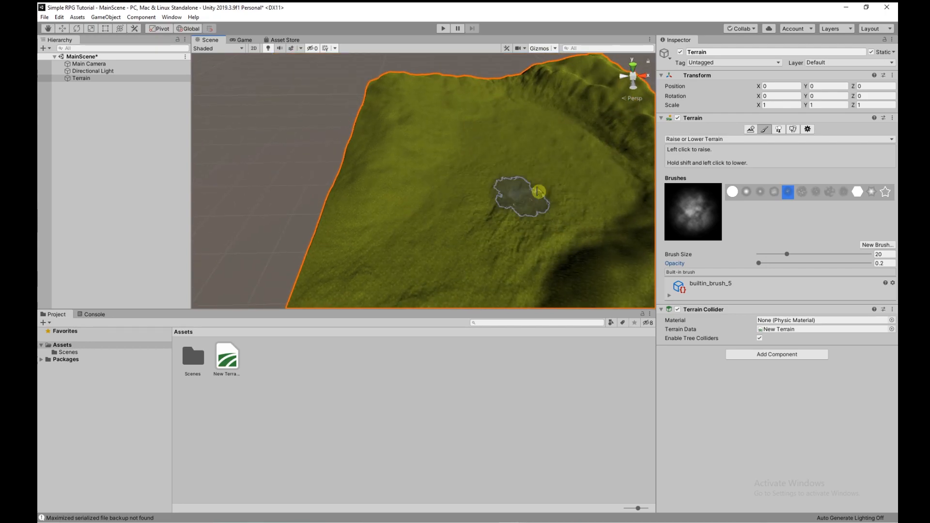
mouse_move(333, 296)
right_mouse_down()
mouse_move(509, 258)
mouse_move(515, 245)
mouse_move(633, 202)
mouse_move(559, 164)
mouse_move(550, 182)
mouse_move(538, 170)
mouse_move(548, 208)
mouse_move(572, 160)
mouse_move(588, 176)
mouse_move(525, 214)
mouse_move(557, 194)
right_mouse_up()
Raise peaks and bumps on the border hills with the soft round builtin_brush_2 at size 20 and opacity 0.2
left_click(746, 192)
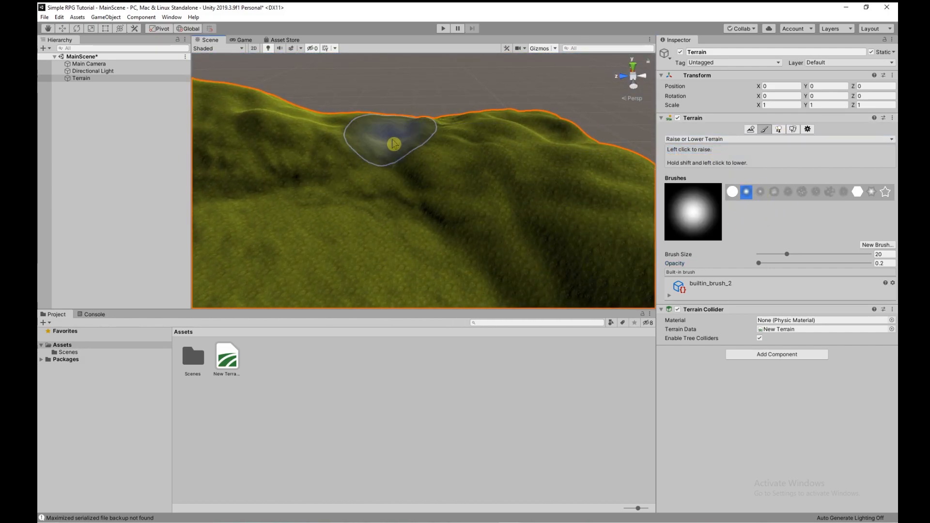
mouse_move(378, 133)
right_mouse_down()
mouse_move(357, 129)
mouse_move(442, 168)
right_mouse_up()
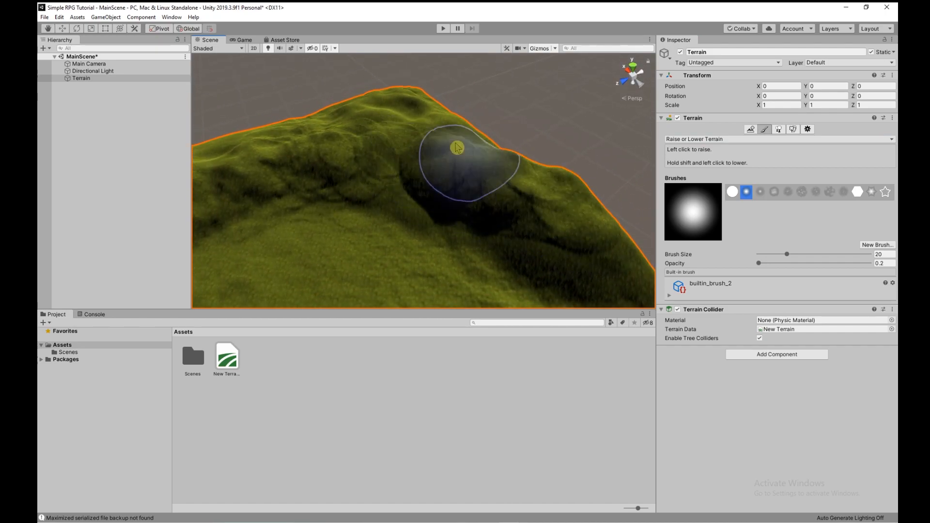
right_click_drag(438, 118, 411, 210)
mouse_move(368, 120)
right_mouse_down()
mouse_move(257, 83)
mouse_move(454, 232)
mouse_move(453, 193)
mouse_move(661, 171)
mouse_move(695, 180)
right_mouse_up()
key("w")
left_click(697, 175)
mouse_move(591, 187)
right_mouse_down()
mouse_move(531, 182)
mouse_move(510, 200)
right_mouse_up()
left_click(764, 131)
mouse_move(421, 210)
right_mouse_down()
mouse_move(475, 224)
mouse_move(484, 215)
mouse_move(419, 151)
mouse_move(376, 153)
mouse_move(243, 125)
mouse_move(481, 129)
mouse_move(321, 110)
mouse_move(398, 97)
mouse_move(510, 120)
mouse_move(573, 104)
mouse_move(411, 150)
right_mouse_up()
scroll(488, 164, "up", 4)
scroll(488, 164, "down", 4)
Smooth the hill peaks and the inner ground using Smooth Height with builtin_brush_2 at size 20 and opacity 100
left_click(688, 140)
left_click(692, 194)
left_click(706, 140)
left_click(708, 150)
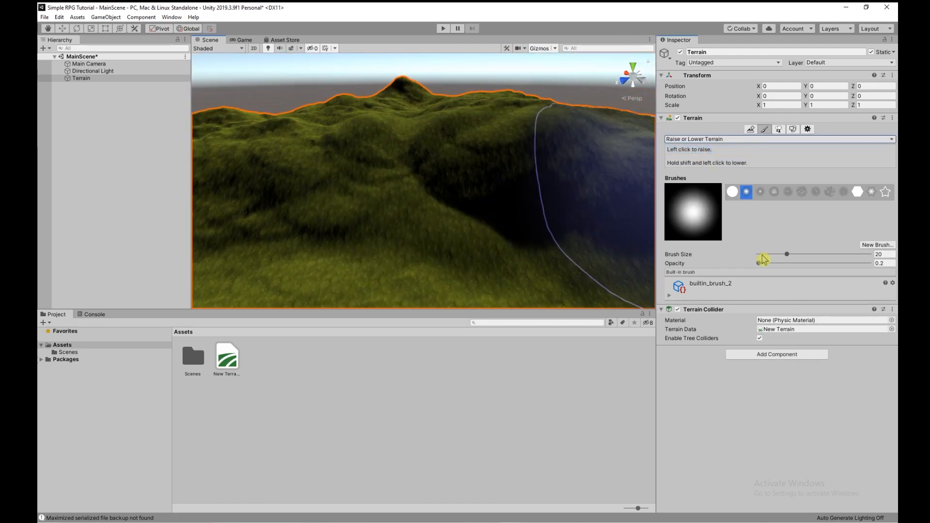
scroll(338, 164, "down", 5)
left_click(706, 139)
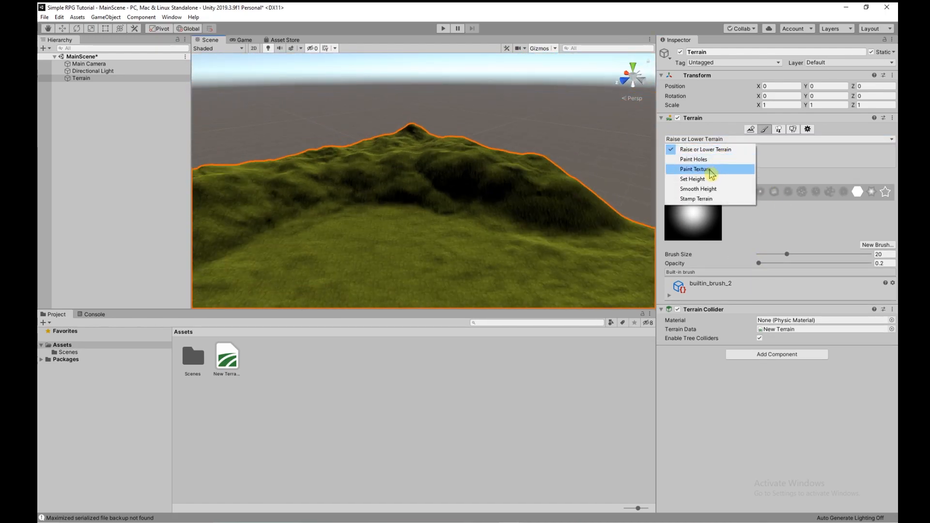
left_click(697, 190)
left_click_drag(566, 248, 532, 240, "alt")
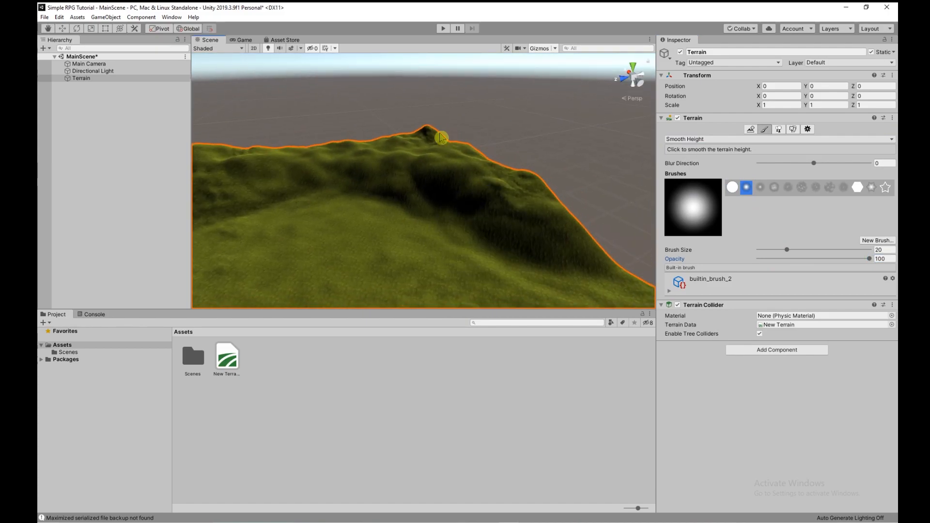
left_click_drag(249, 160, 214, 189, "alt")
right_click_drag(214, 190, 231, 188)
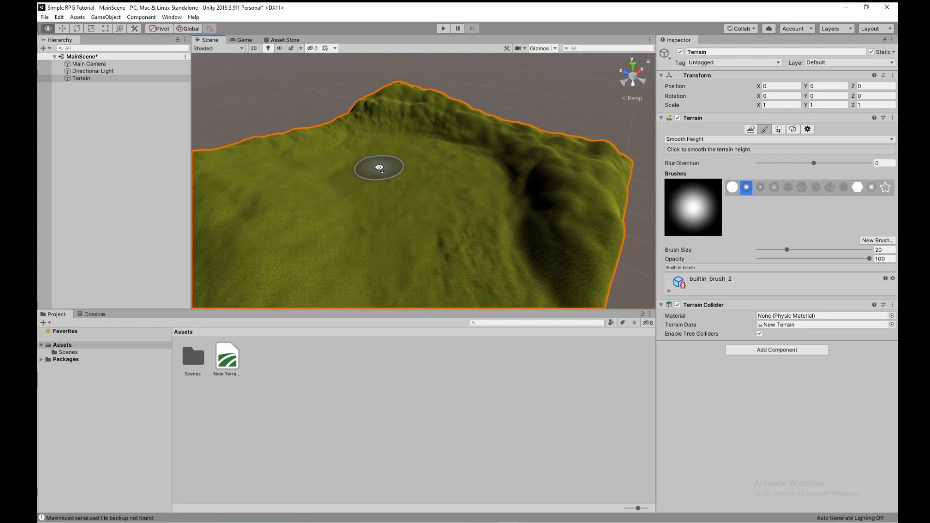
right_click_drag(378, 166, 399, 155)
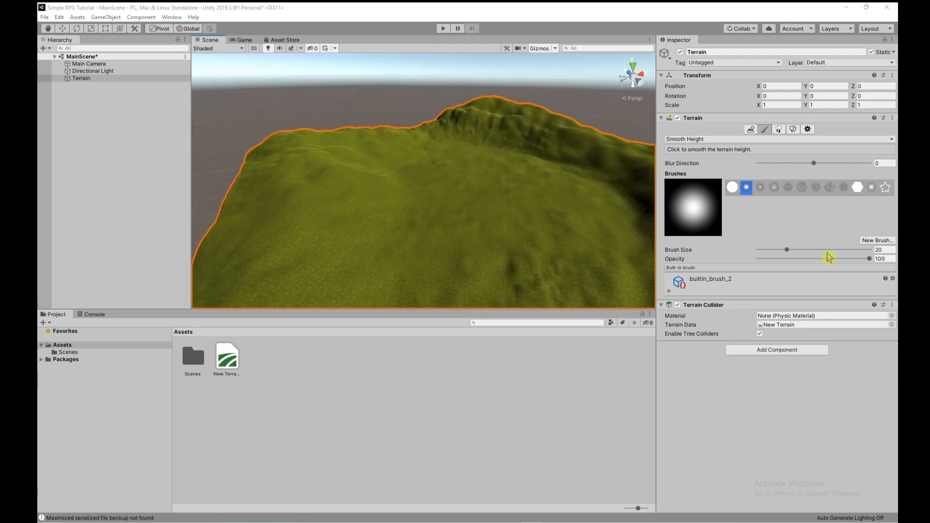
right_click_drag(484, 242, 245, 227)
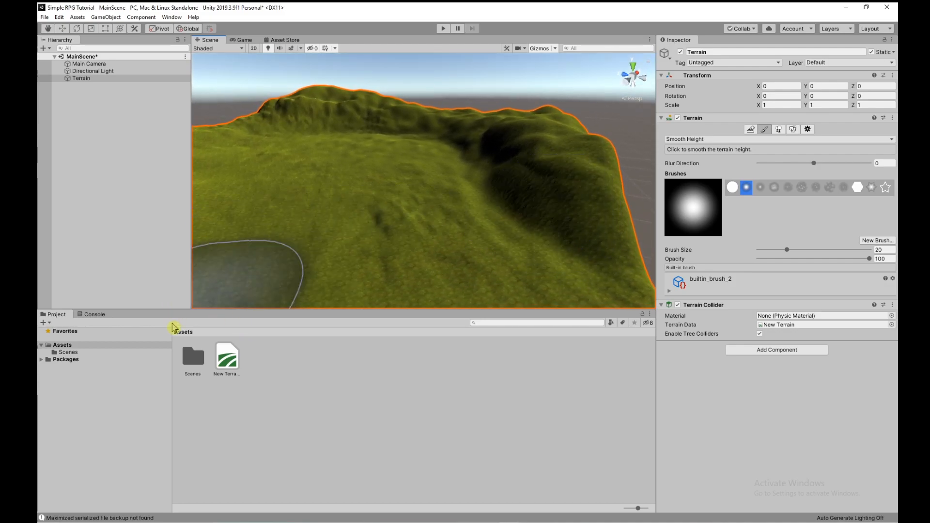
Search the Asset Store for "fantasy forest set"
left_click(201, 361)
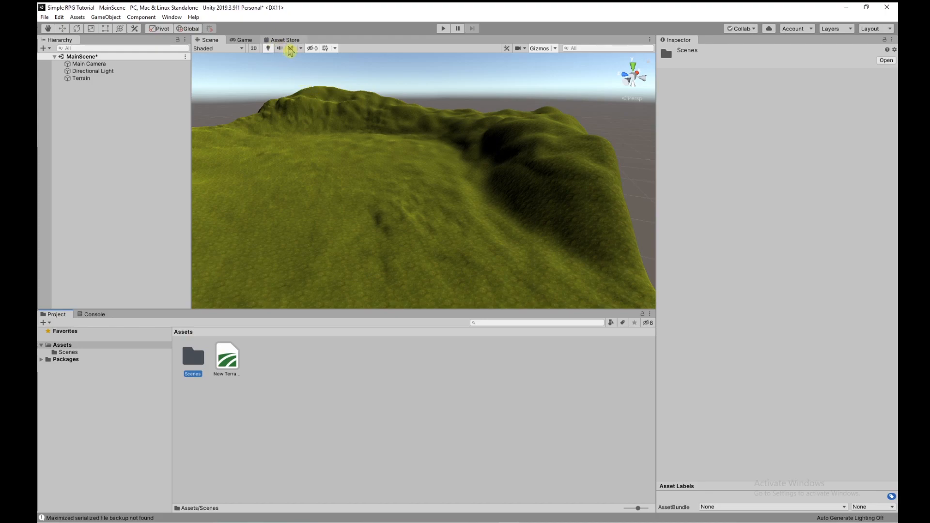
left_click(285, 42)
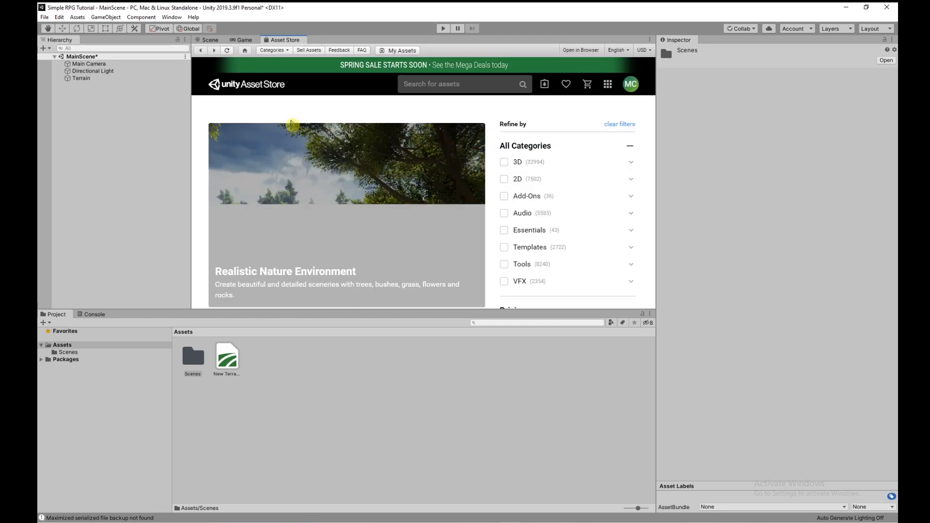
left_click(438, 84)
type("fan")
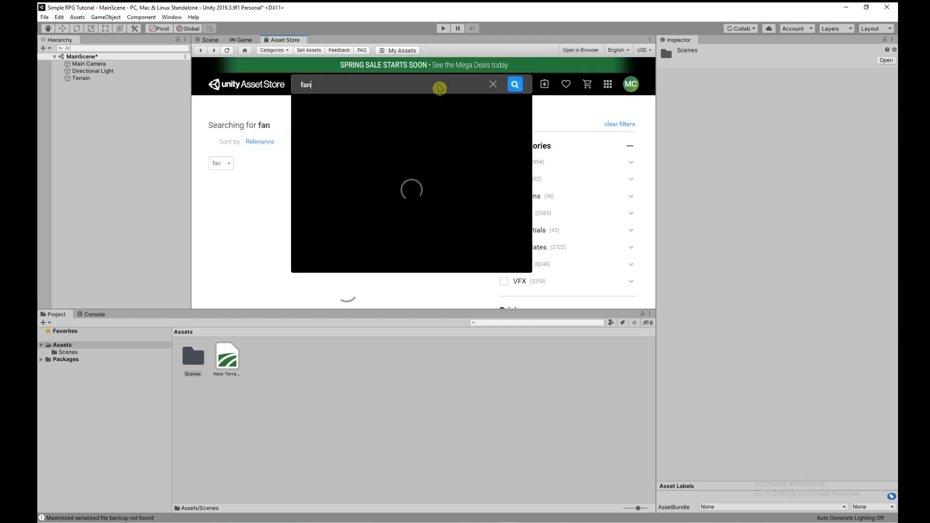
type("tasy forest set")
key("Return")
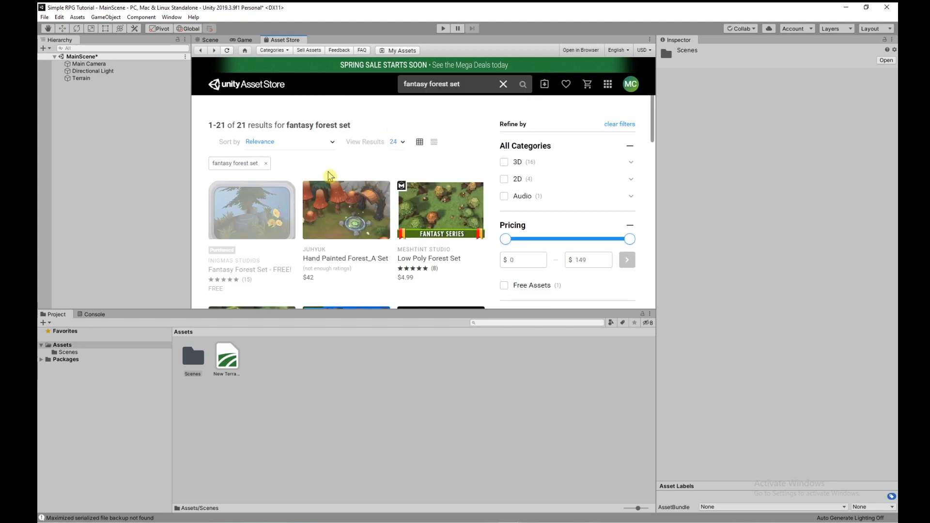
Import the complete Fantasy Forest Set - FREE package into the project
left_click(269, 222)
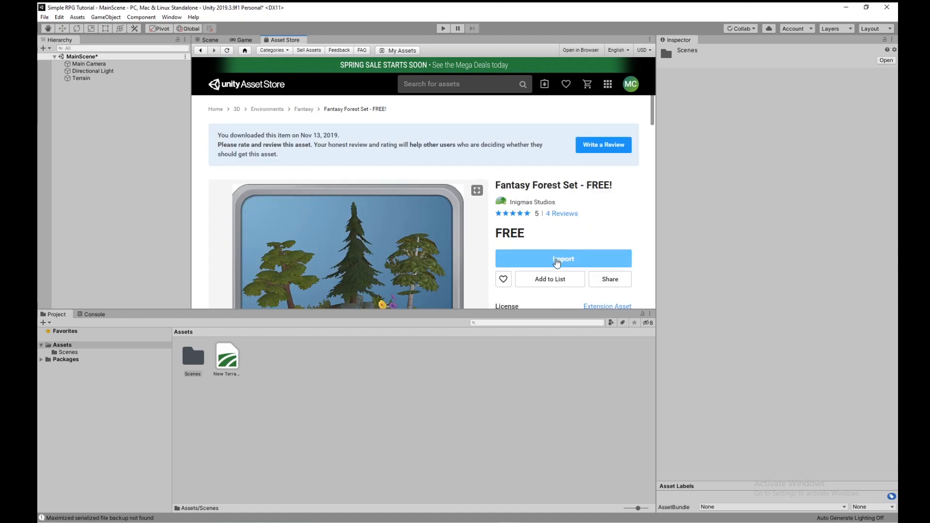
left_click(557, 259)
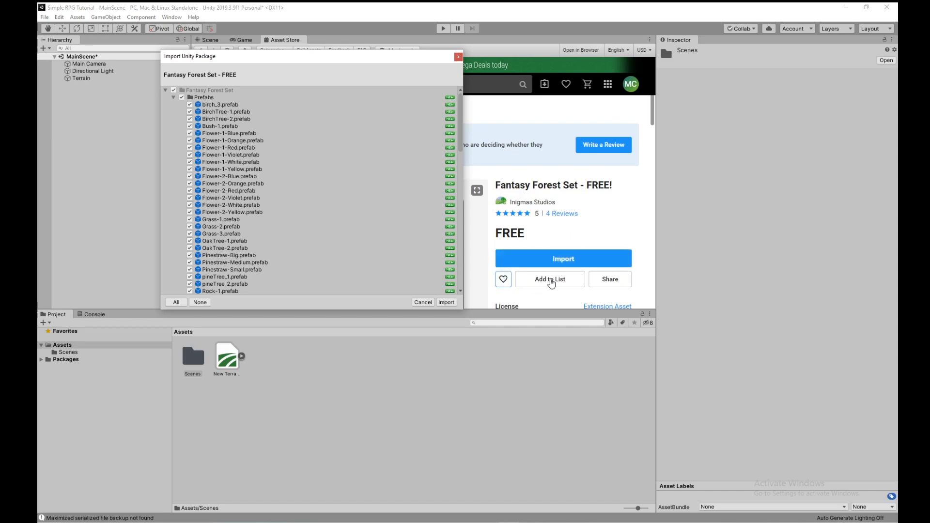
left_click(447, 303)
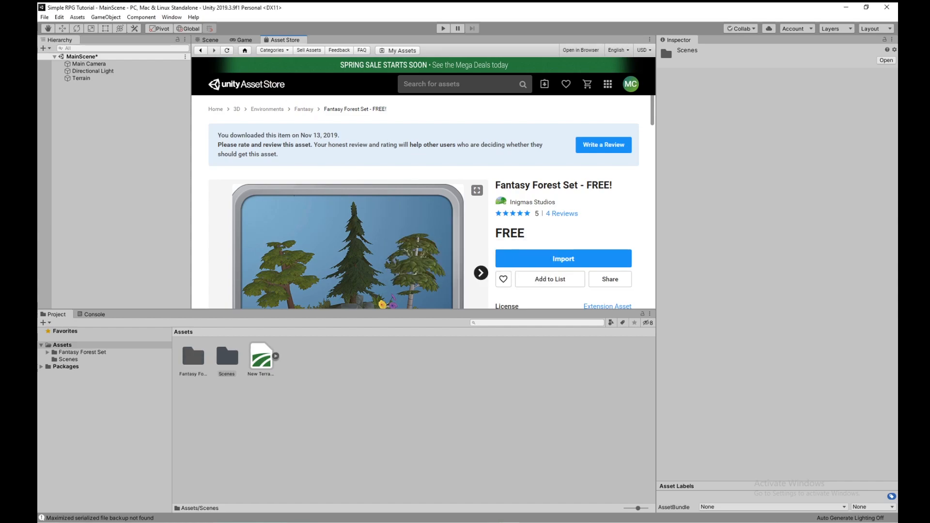
Return to the Scene view and create a folder named ThirdParty in Assets
left_click(209, 40)
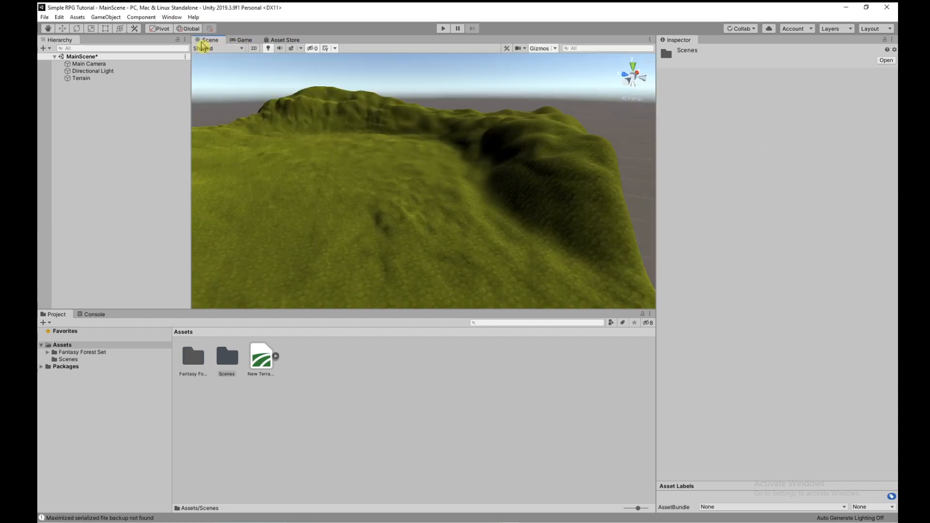
left_click(85, 353)
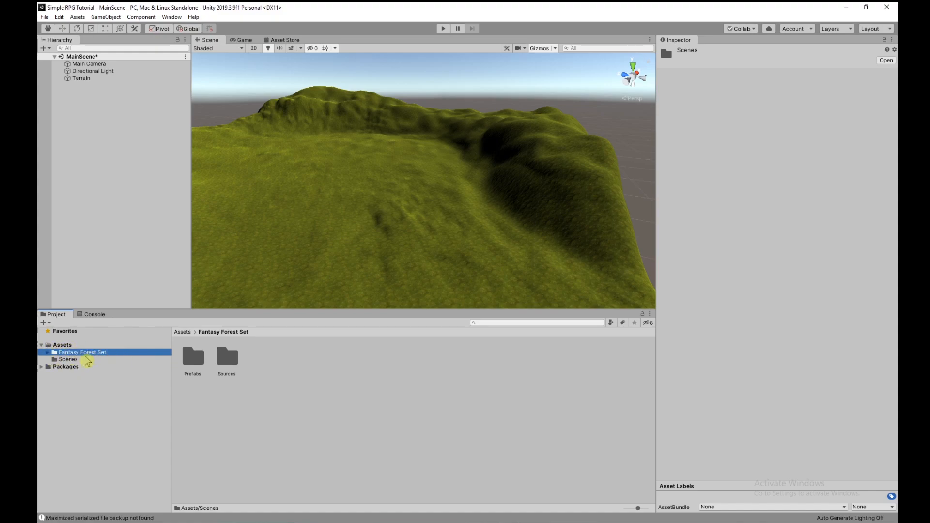
left_click(62, 345)
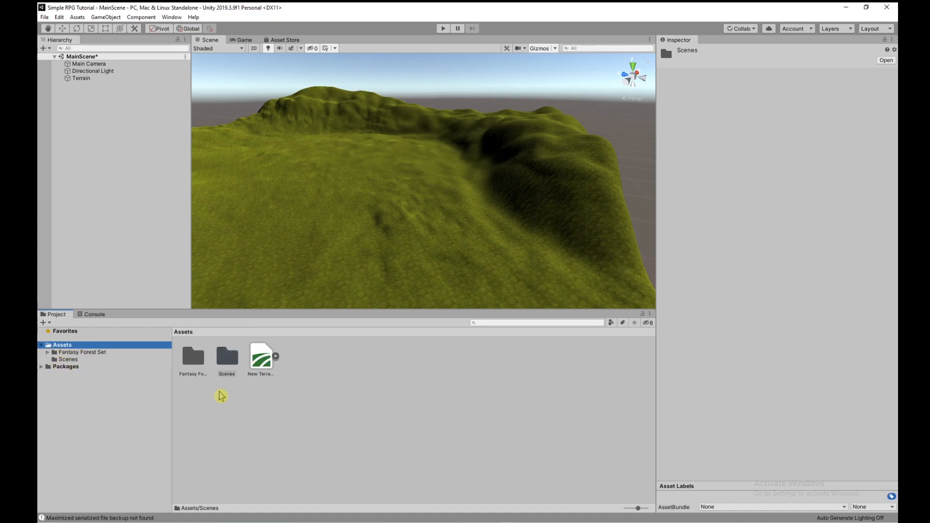
right_click(216, 400)
mouse_move(269, 177)
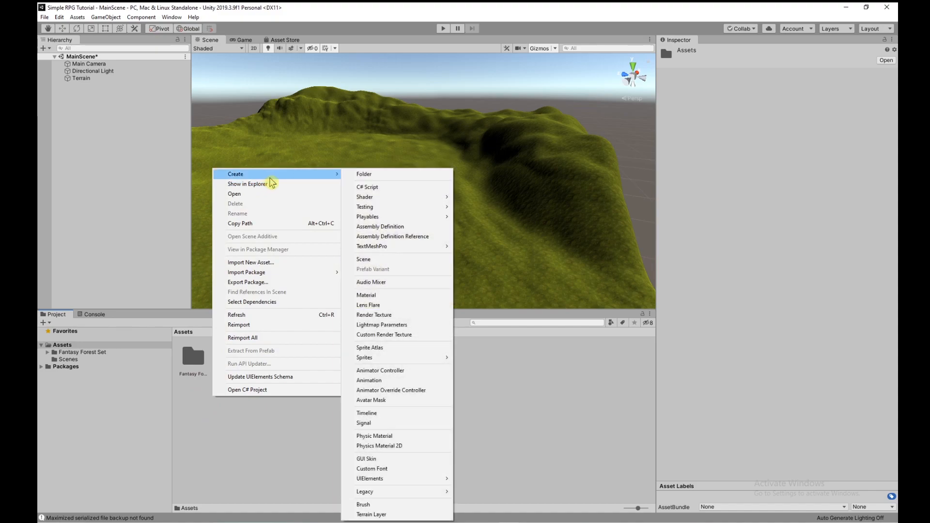
left_click(388, 175)
type("ThirdParty")
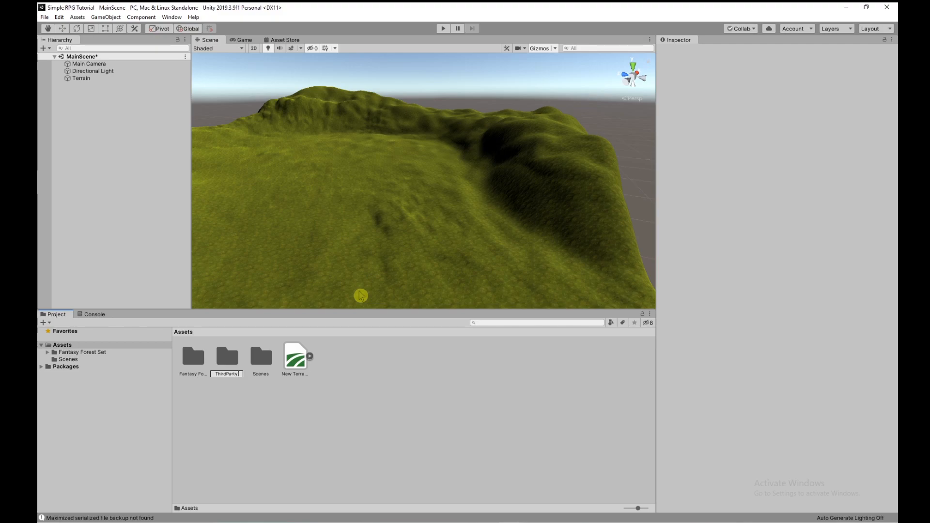
key("Return")
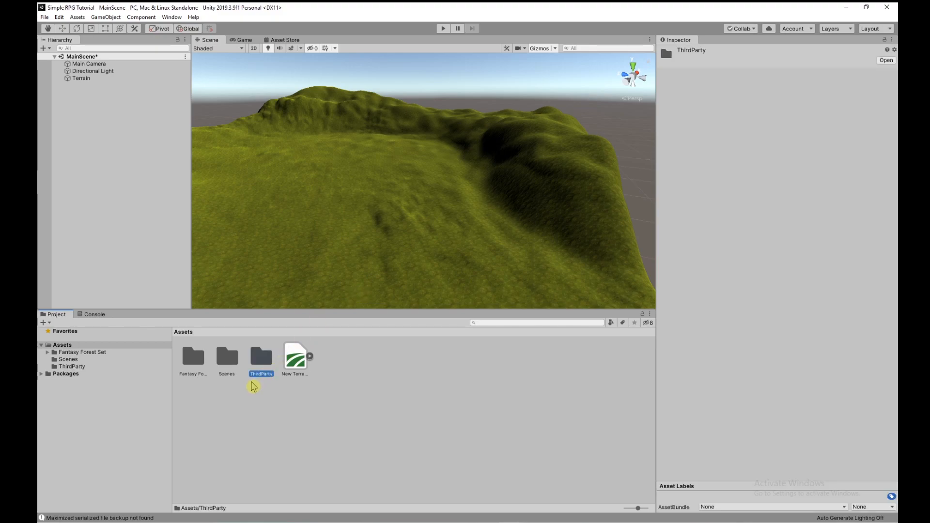
Move the Fantasy Forest Set folder into ThirdParty and open its Prefabs folder
left_click_drag(187, 361, 267, 372)
double_click(221, 362)
double_click(196, 365)
double_click(193, 358)
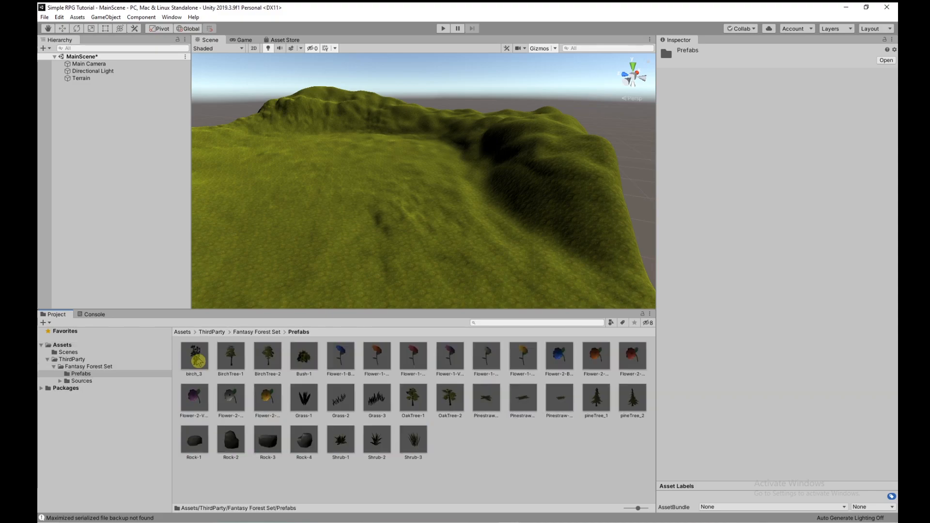
Select the terrain in the scene with its inner ground and border hills in view
scroll(393, 243, "down", 4)
mouse_move(394, 241)
right_mouse_down()
mouse_move(384, 254)
mouse_move(409, 234)
right_mouse_up()
left_click(409, 239)
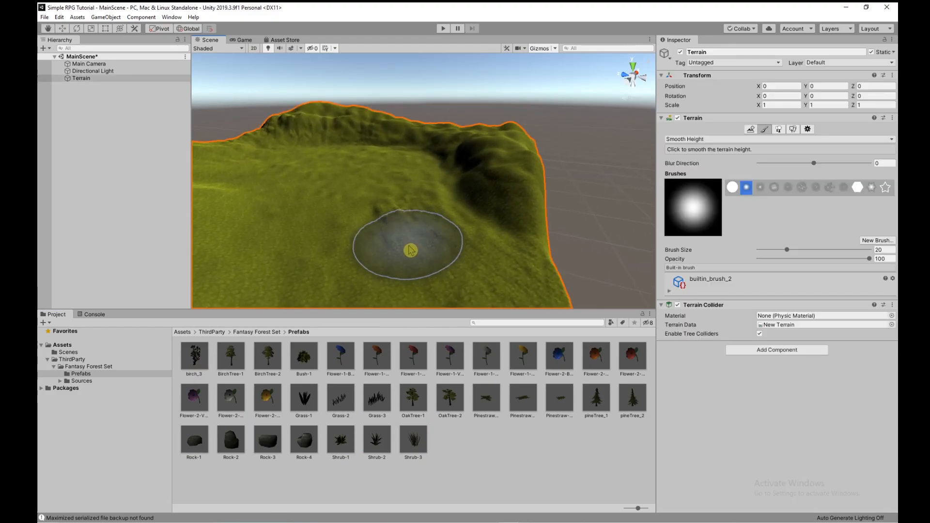
Try placing a single pineTree_1 prefab by hand on the terrain's inner ground, and undo the placement
left_click_drag(607, 409, 380, 260)
scroll(438, 253, "up", 7)
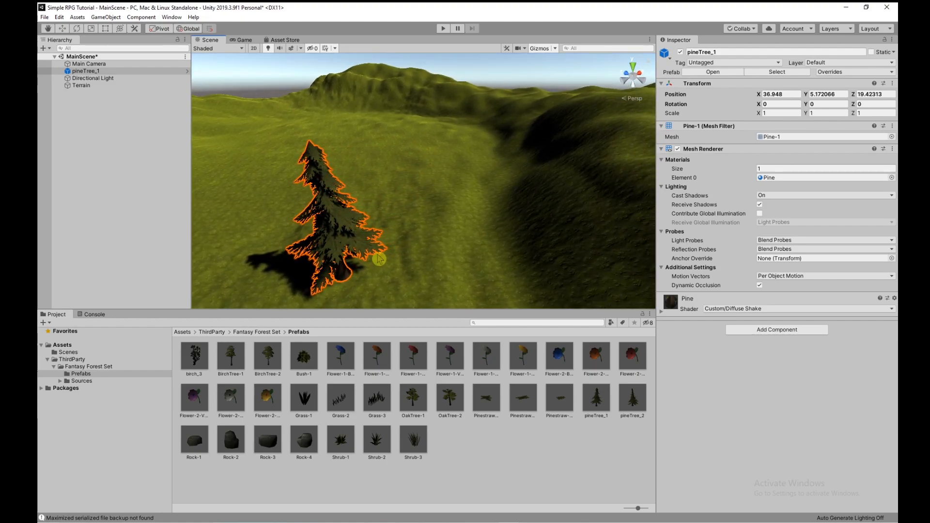
key("ctrl+z")
scroll(380, 247, "down", 5)
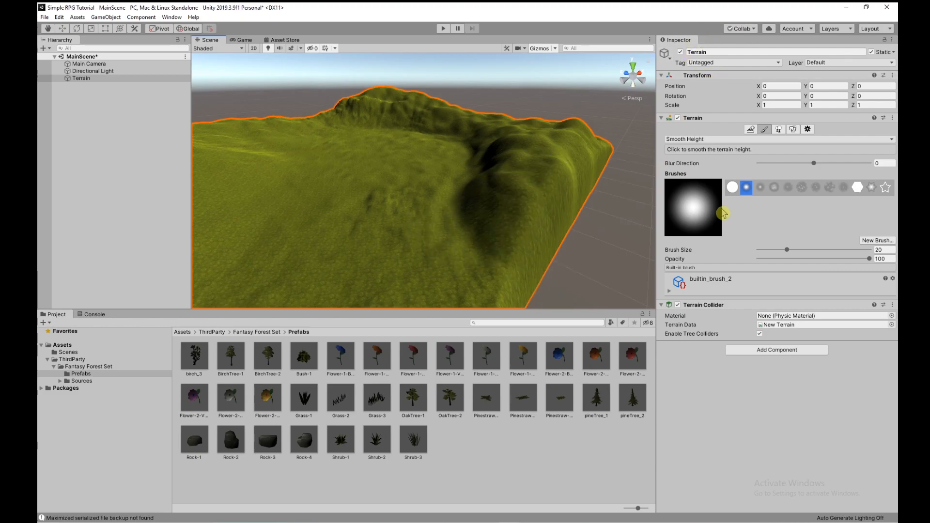
Activate Paint Trees on the terrain and add the pineTree_1 prefab as a paintable tree
left_click(779, 129)
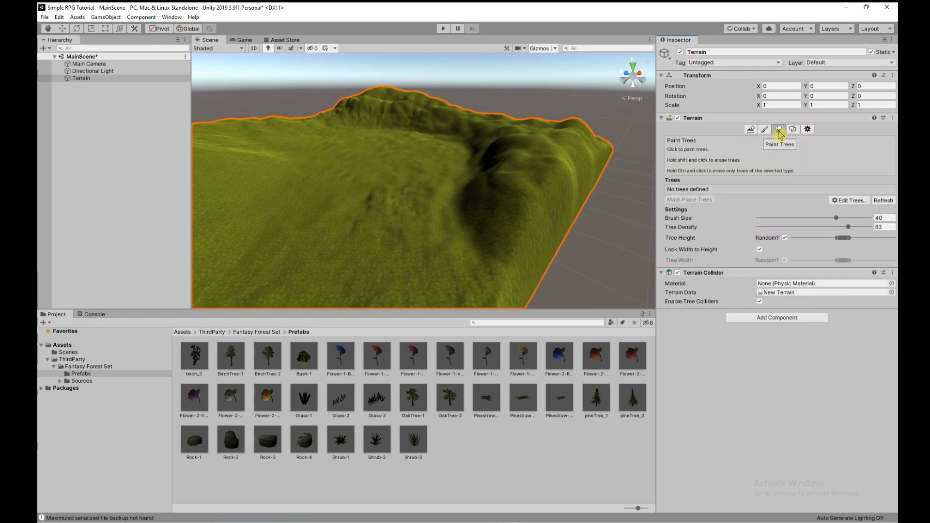
left_click(843, 203)
left_click(845, 209)
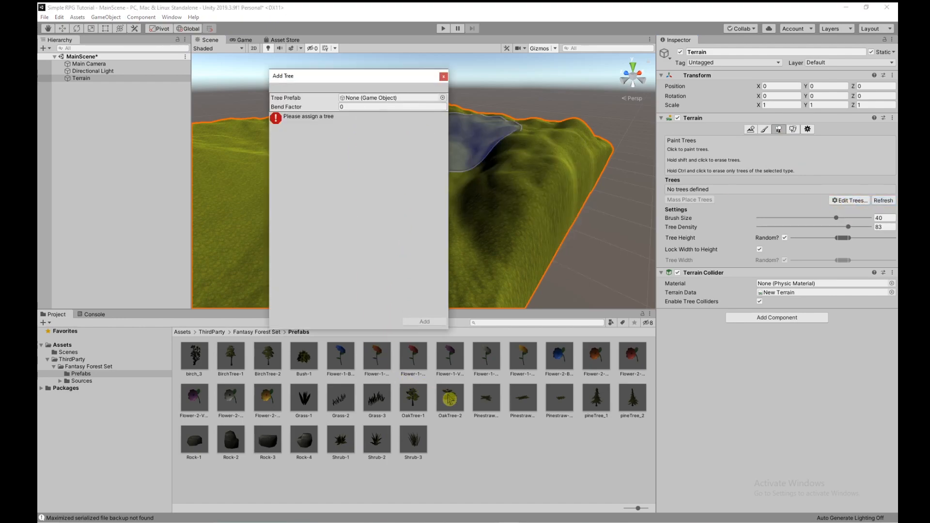
mouse_move(596, 398)
left_mouse_down()
mouse_move(469, 248)
mouse_move(376, 99)
left_mouse_up()
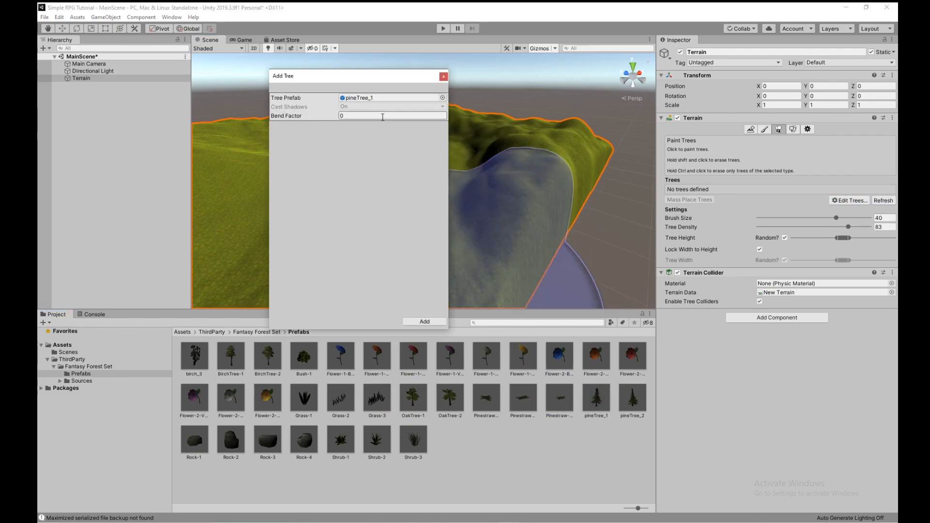
left_click(424, 322)
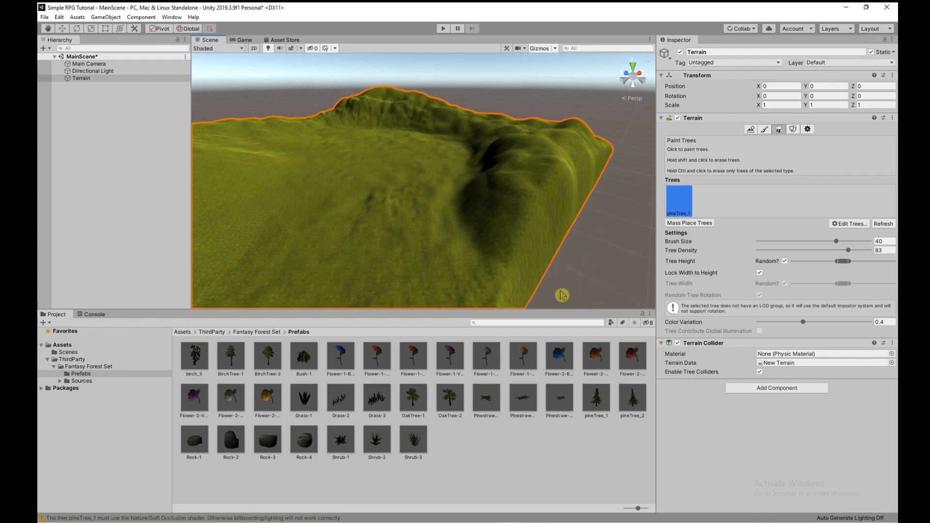
Paint a test patch of pines on the inner ground with brush size 40 and tree density 83, trying undo and redo
mouse_move(417, 177)
left_mouse_down("alt")
mouse_move(446, 170)
mouse_move(441, 178)
left_mouse_up("alt")
left_click(409, 199)
mouse_move(451, 210)
left_mouse_down("alt")
mouse_move(420, 217)
mouse_move(426, 132)
left_mouse_up("alt")
key("w")
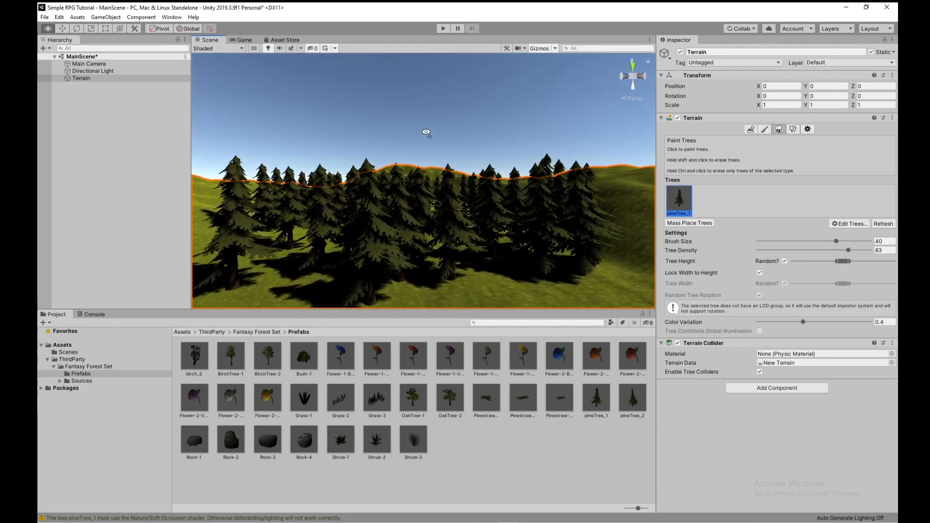
key("w")
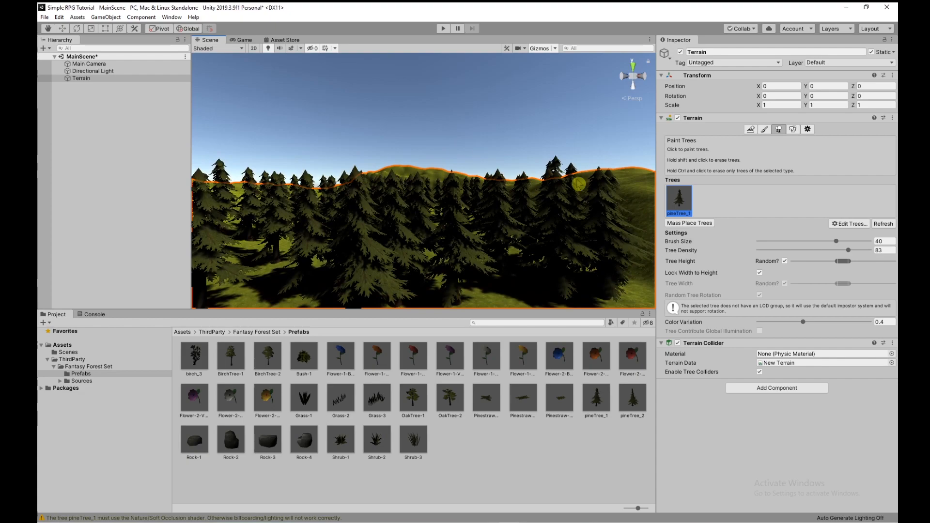
key("ctrl+z")
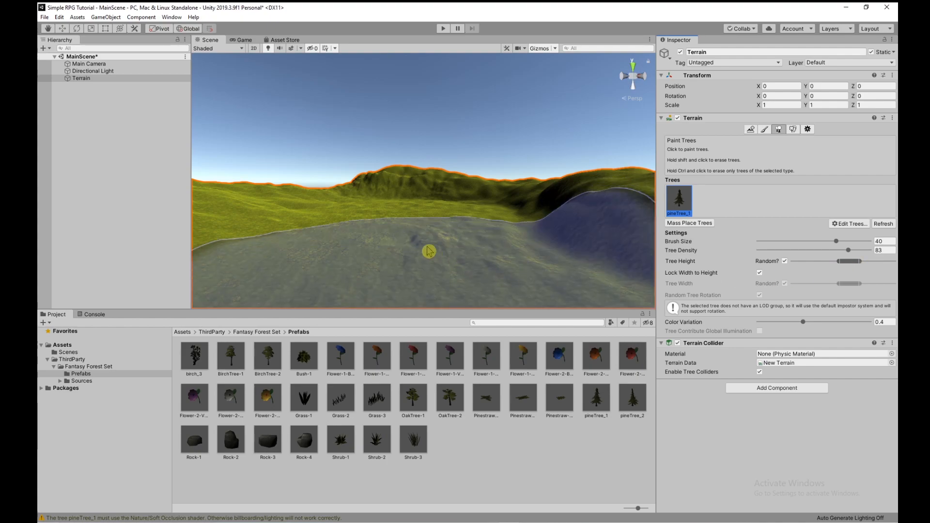
key("w")
right_click_drag(428, 228, 451, 259)
key("ctrl+z")
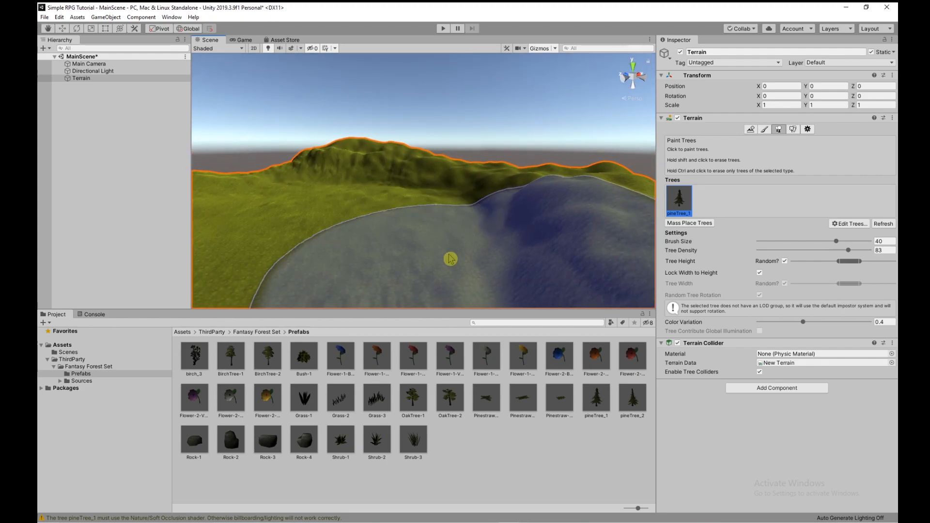
key("ctrl+y")
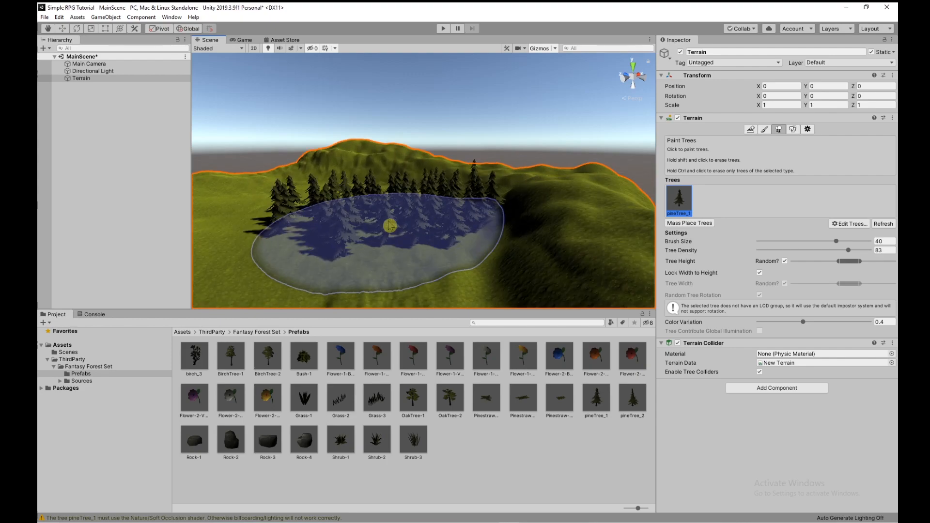
Examine how the painted pine patch renders from different camera distances and angles
right_click_drag(386, 222, 384, 255)
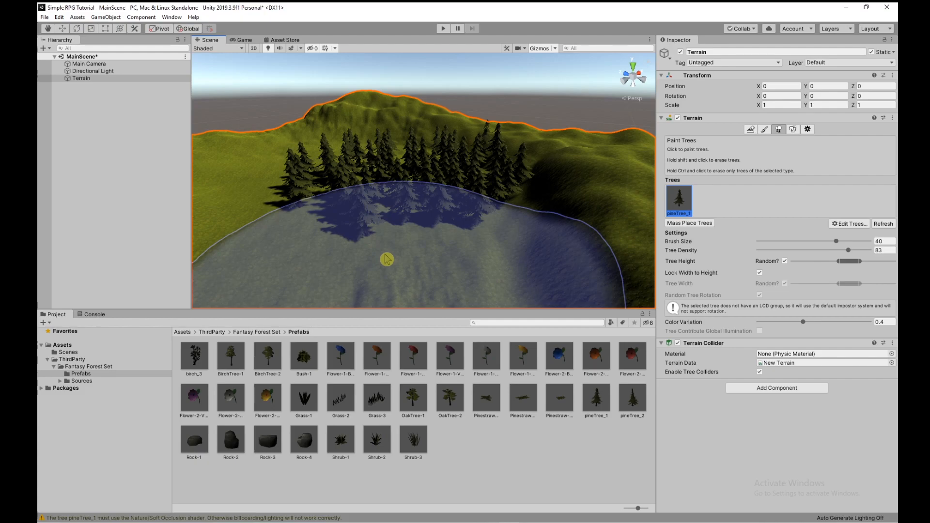
mouse_move(386, 259)
right_mouse_down()
mouse_move(394, 233)
mouse_move(465, 202)
mouse_move(532, 148)
mouse_move(567, 141)
mouse_move(517, 169)
right_mouse_up()
scroll(517, 170, "down", 10)
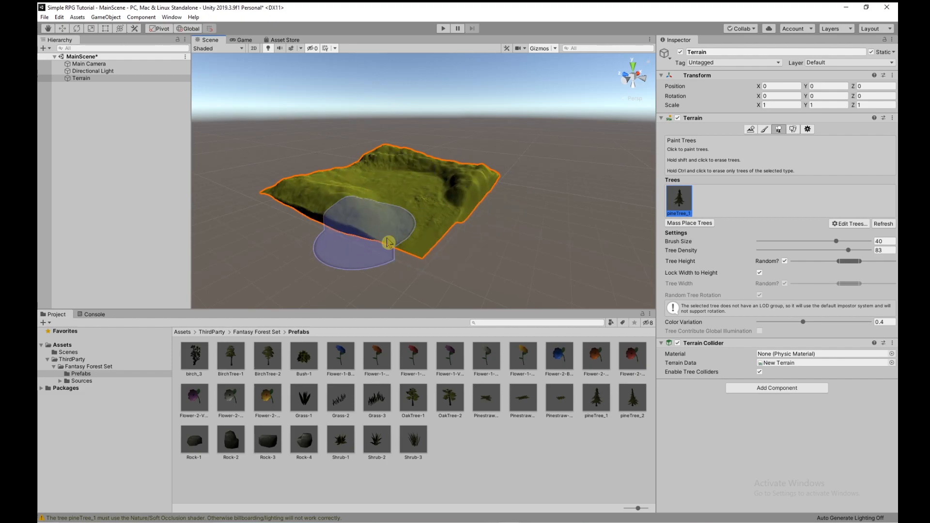
scroll(408, 226, "up", 10)
mouse_move(407, 225)
right_mouse_down()
mouse_move(457, 218)
mouse_move(433, 263)
right_mouse_up()
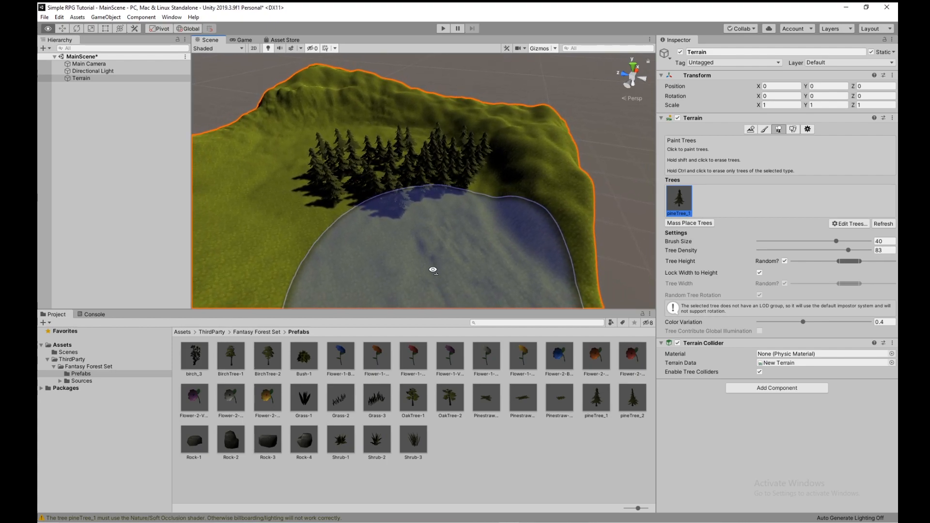
key("w")
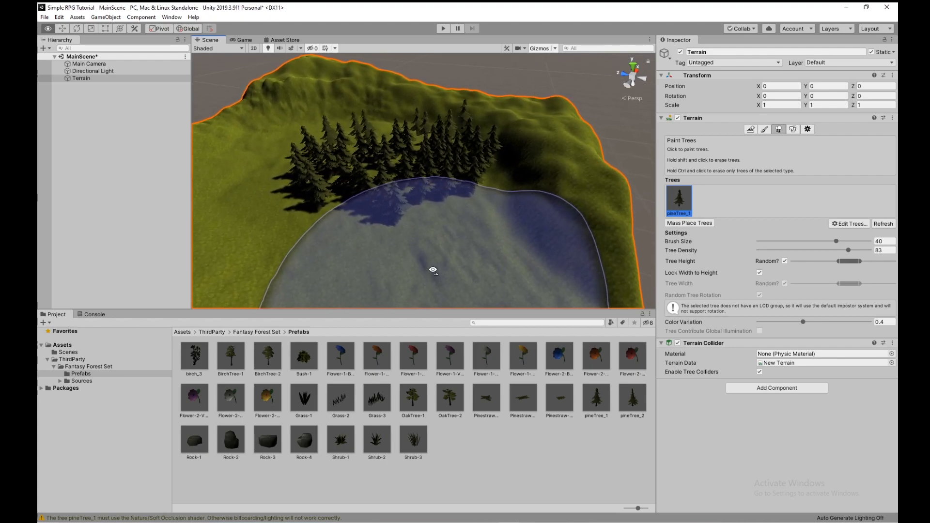
key("s")
key("w")
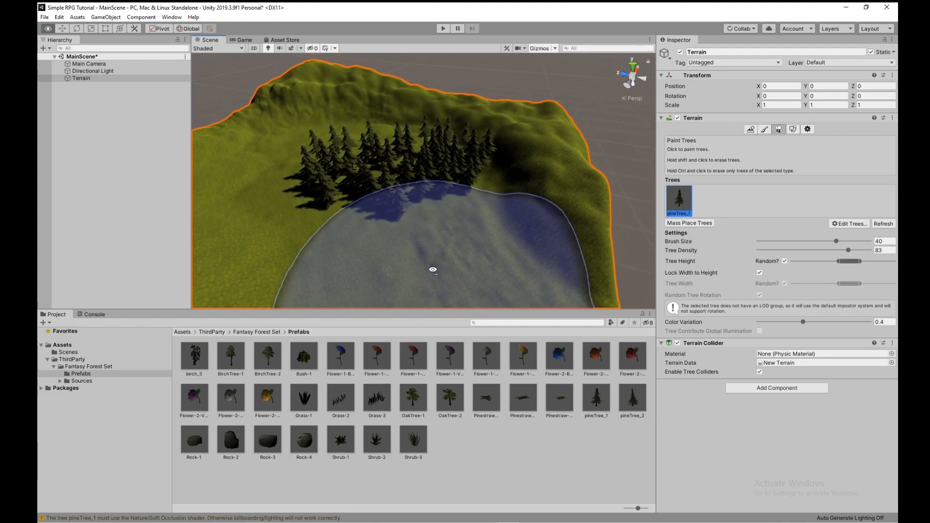
right_click_drag(441, 269, 608, 198)
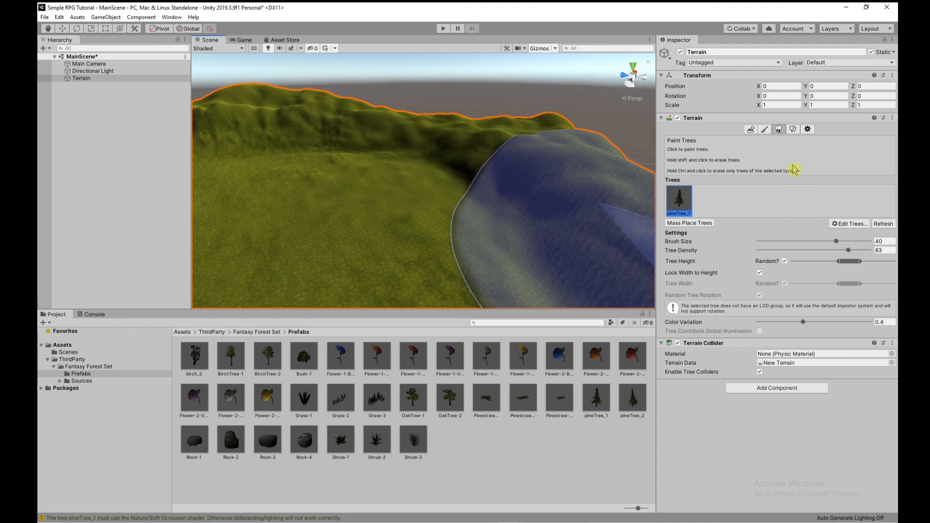
In the terrain settings, set the tree Fade Length to 126.4 and the Billboard Start to 161
left_click(808, 129)
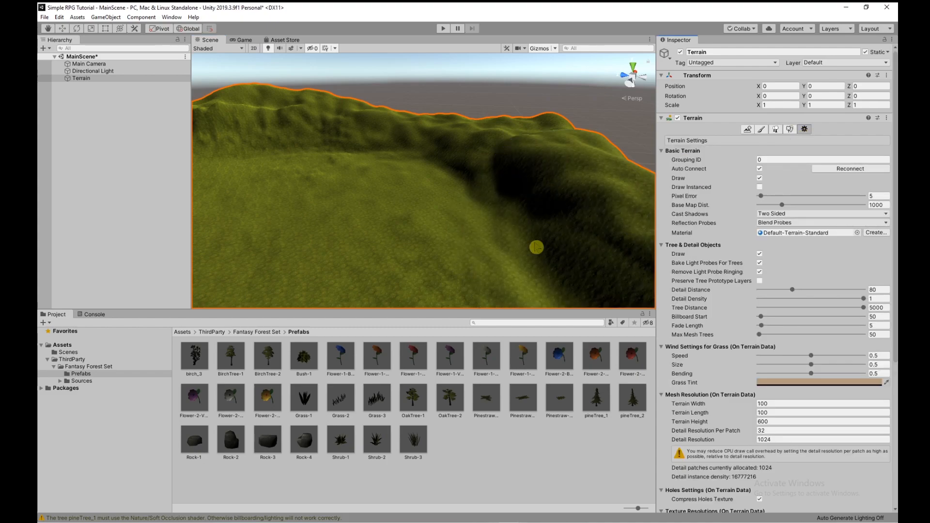
right_click_drag(443, 224, 402, 237)
left_click(775, 130)
mouse_move(439, 177)
right_mouse_down()
mouse_move(429, 155)
mouse_move(465, 166)
mouse_move(600, 156)
mouse_move(557, 162)
right_mouse_up()
left_click(808, 130)
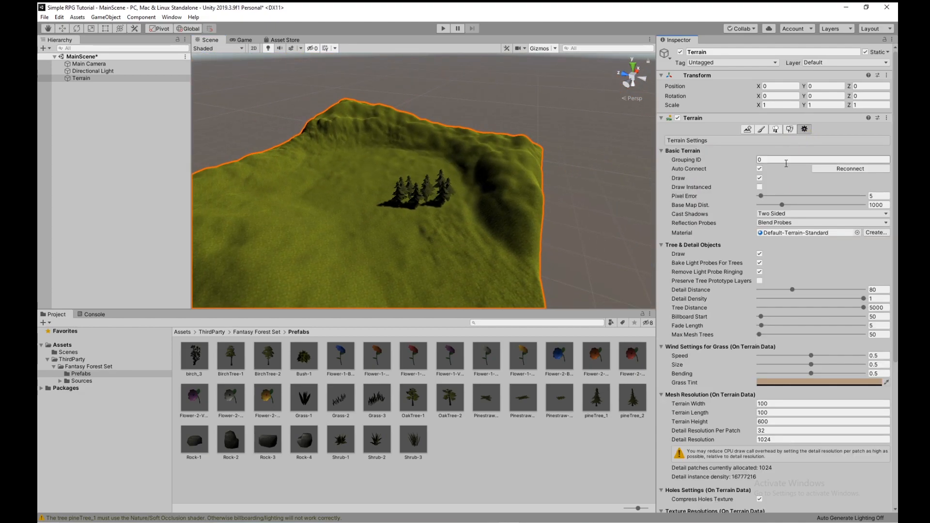
scroll(770, 293, "down", 5)
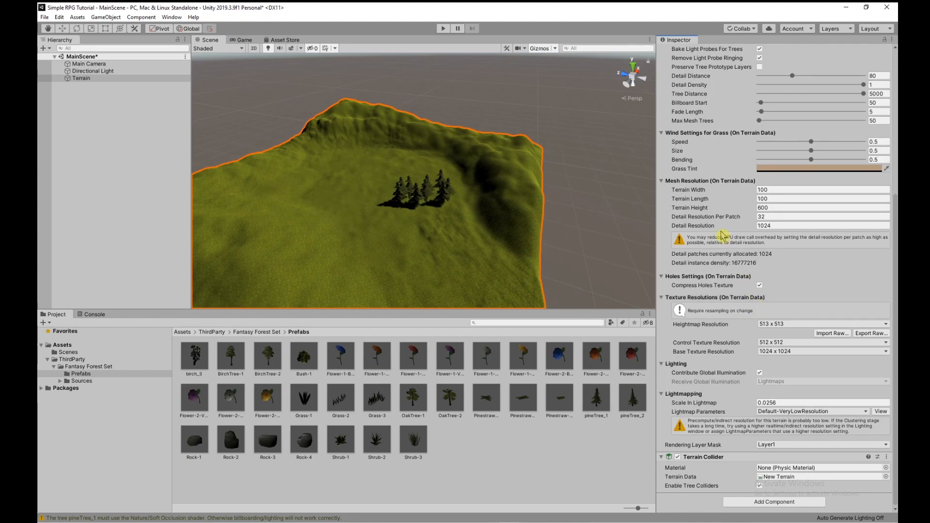
scroll(726, 274, "up", 5)
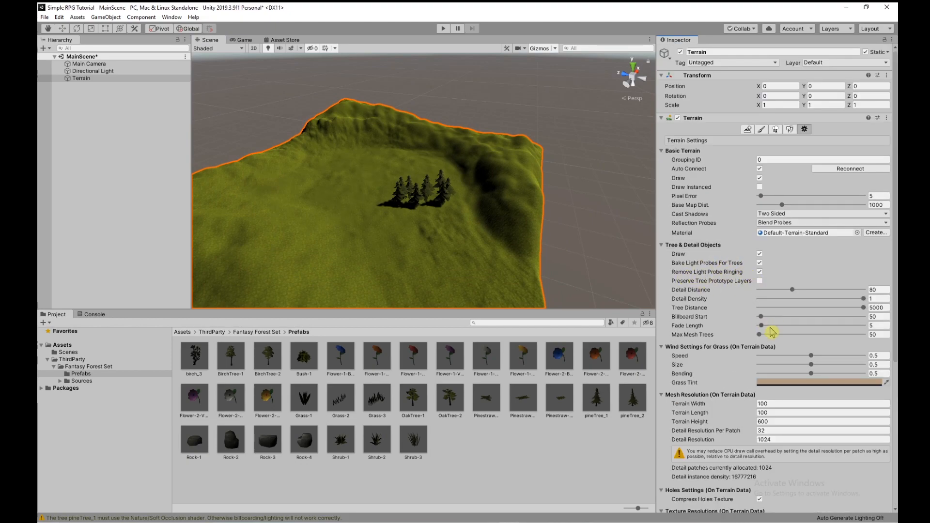
left_click_drag(761, 330, 778, 331)
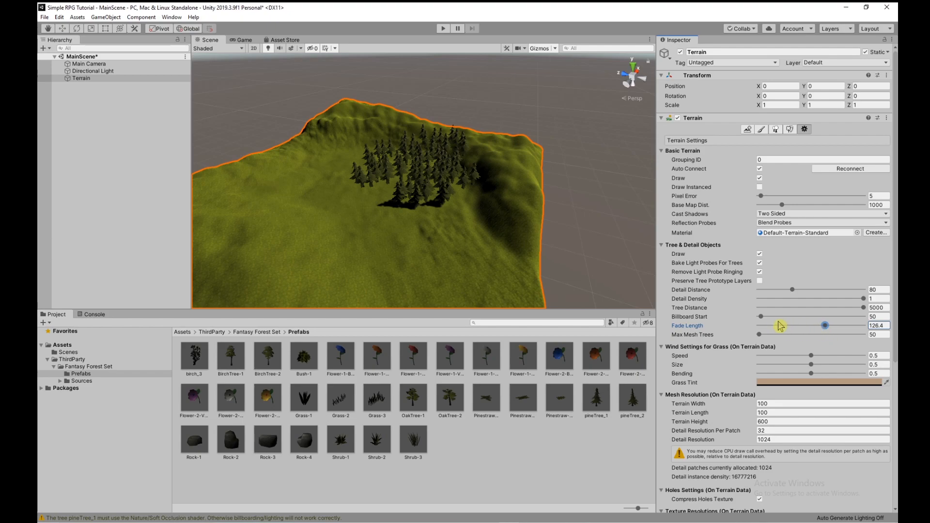
mouse_move(761, 318)
left_mouse_down()
mouse_move(774, 319)
mouse_move(764, 323)
left_mouse_up()
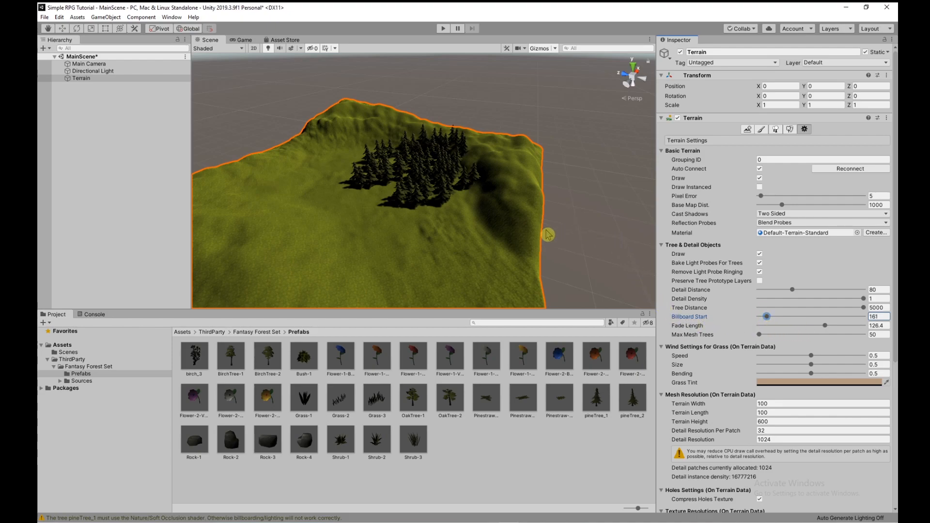
Reactivate Paint Trees and erase the test patch of pines from the inner ground
left_click_drag(550, 239, 502, 242, "alt")
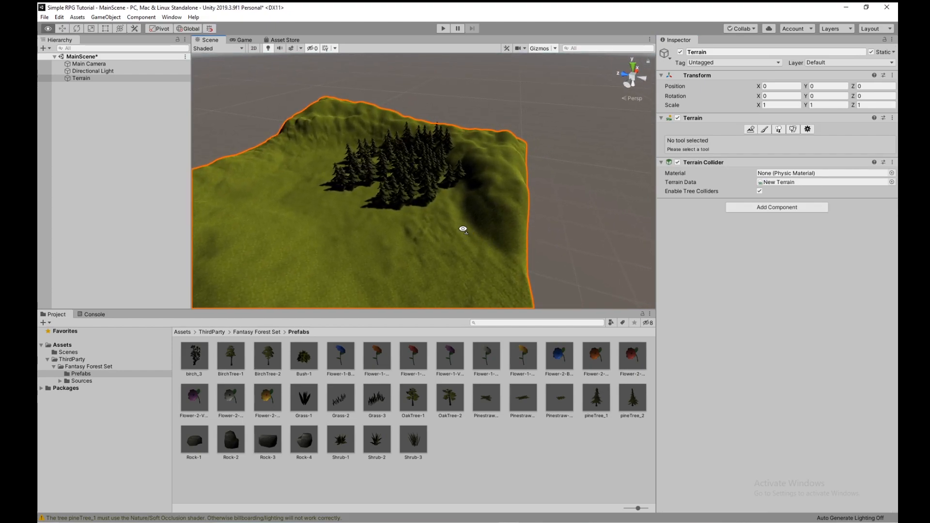
right_click_drag(463, 228, 462, 228)
right_click_drag(428, 181, 429, 182)
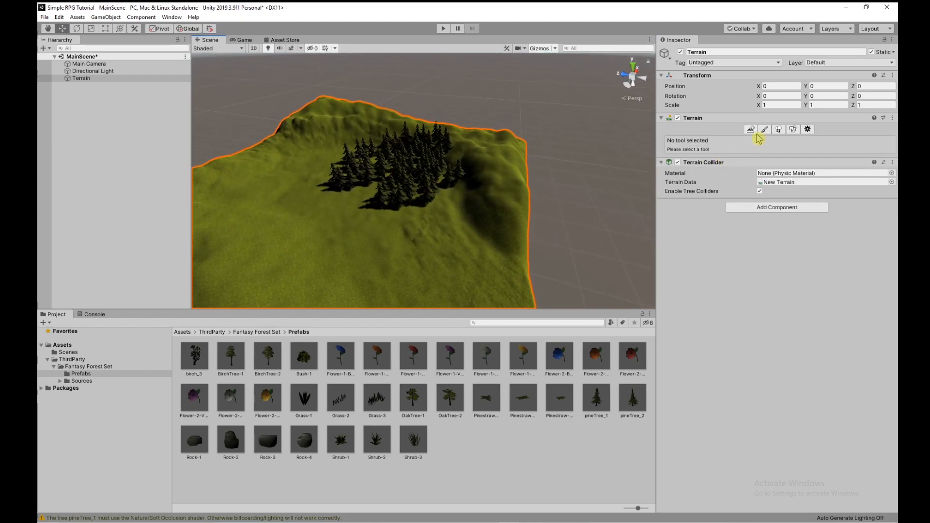
left_click(778, 129)
mouse_move(415, 208)
left_mouse_down("shift")
mouse_move(413, 172)
mouse_move(412, 208)
left_mouse_up("shift")
Set the tree brush size to 8.9 and density to 71, and paint dense pines over one side of the border hills
right_click_drag(411, 207, 459, 205)
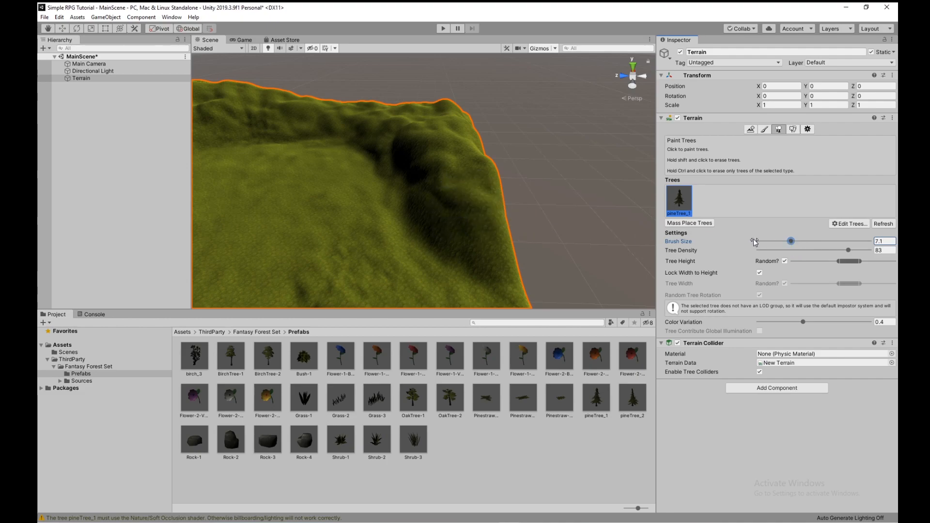
left_click(833, 251)
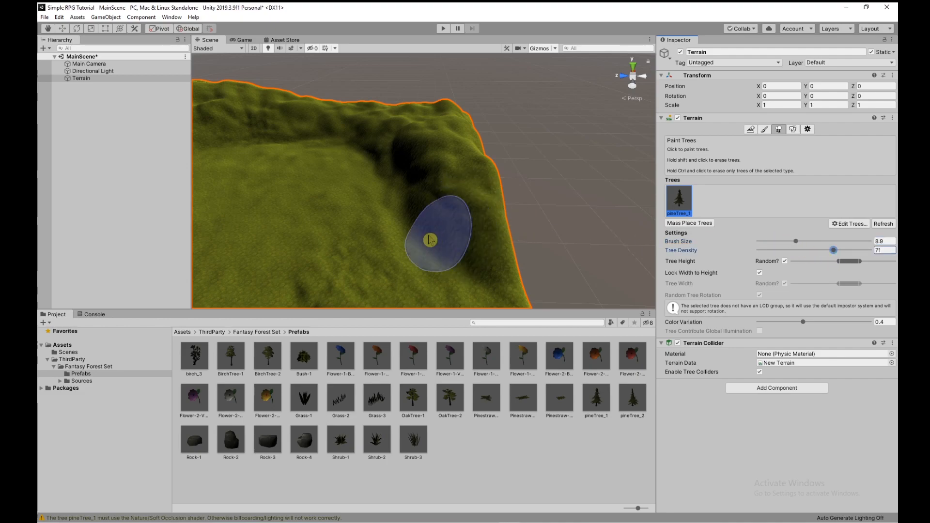
mouse_move(473, 207)
left_mouse_down()
mouse_move(468, 214)
mouse_move(464, 176)
mouse_move(492, 191)
mouse_move(485, 230)
mouse_move(434, 150)
mouse_move(456, 135)
mouse_move(484, 141)
mouse_move(478, 157)
left_mouse_up()
right_click_drag(478, 157, 449, 208)
mouse_move(449, 208)
left_mouse_down()
mouse_move(439, 156)
mouse_move(407, 104)
left_mouse_up()
mouse_move(407, 104)
right_mouse_down()
mouse_move(409, 95)
mouse_move(394, 121)
mouse_move(444, 165)
right_mouse_up()
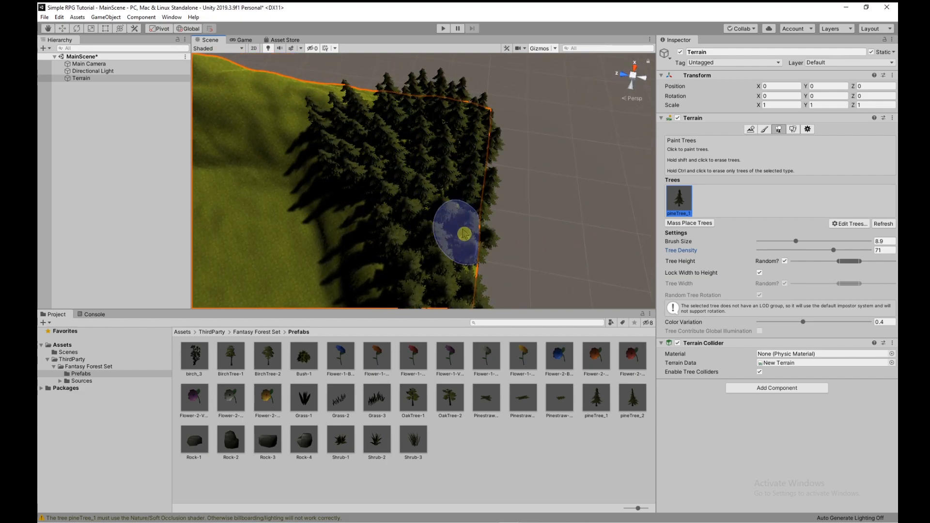
Continue the dense pine band around the terrain corner and onto the adjoining border hill
left_click_drag(341, 107, 322, 97)
mouse_move(344, 108)
right_mouse_down()
mouse_move(291, 76)
mouse_move(276, 90)
mouse_move(393, 194)
right_mouse_up()
left_click_drag(425, 219, 417, 210)
right_click_drag(286, 104, 229, 71)
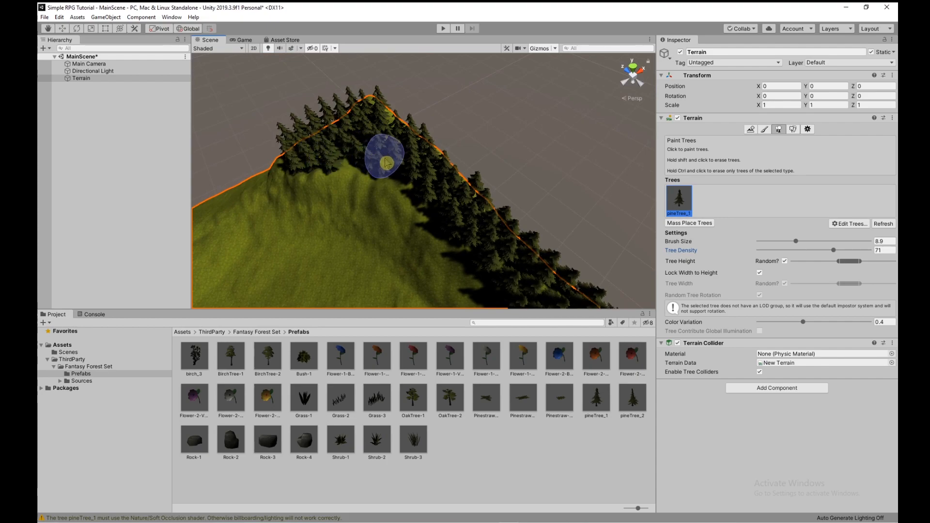
right_click_drag(428, 189, 388, 139)
left_click(374, 146)
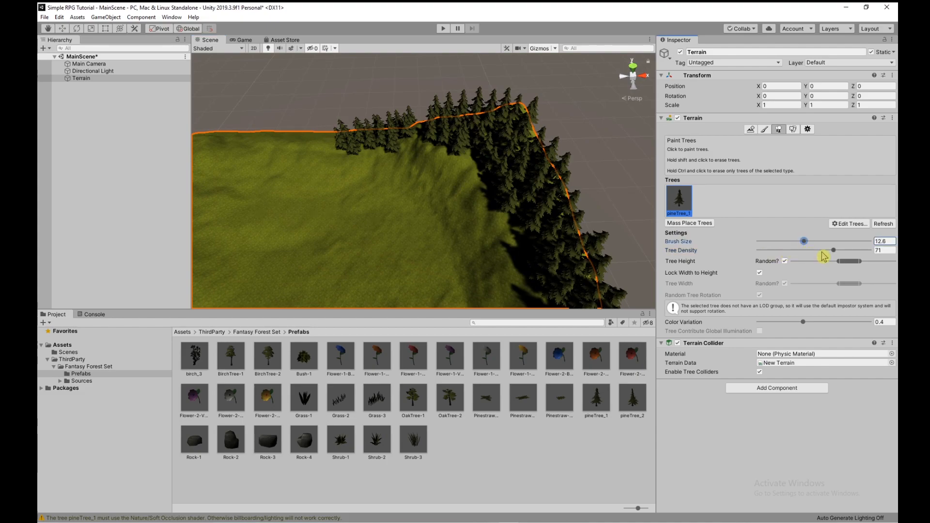
Set the tree brush size to 12.6 and density to 56, and paint pines along the remaining border hills
right_click_drag(488, 200, 417, 170)
left_click_drag(358, 142, 272, 134)
mouse_move(300, 141)
right_mouse_down()
mouse_move(280, 155)
mouse_move(162, 182)
mouse_move(264, 150)
right_mouse_up()
mouse_move(264, 150)
left_mouse_down()
mouse_move(312, 141)
mouse_move(490, 150)
mouse_move(544, 191)
mouse_move(565, 245)
mouse_move(591, 264)
left_mouse_up()
mouse_move(590, 264)
right_mouse_down()
mouse_move(602, 249)
mouse_move(623, 259)
mouse_move(650, 245)
right_mouse_up()
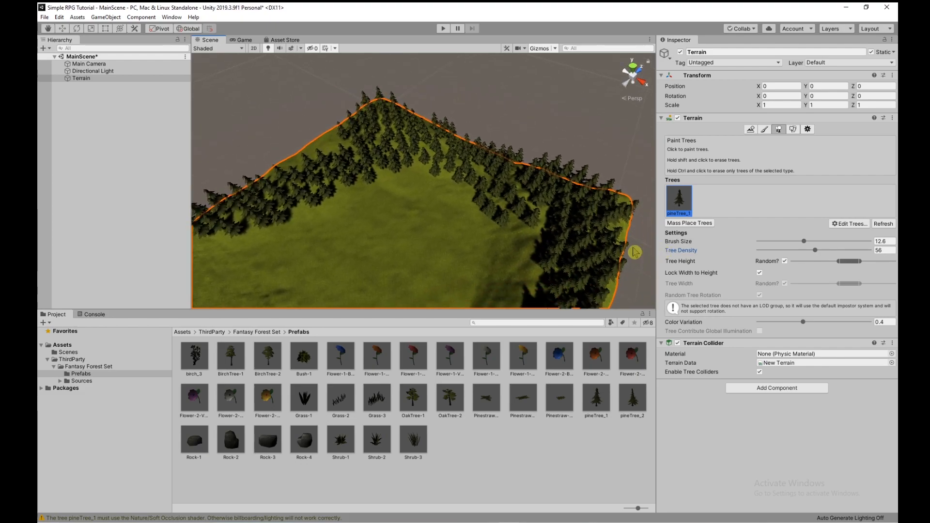
Erase stray pines at the forest's inner edge, and scatter a few single pines inside it with brush size 28.2 and tree density 21
mouse_move(536, 242)
left_mouse_down("shift")
mouse_move(501, 235)
mouse_move(500, 218)
mouse_move(478, 209)
left_mouse_up("shift")
mouse_move(409, 181)
right_mouse_down()
mouse_move(361, 191)
mouse_move(373, 189)
right_mouse_up()
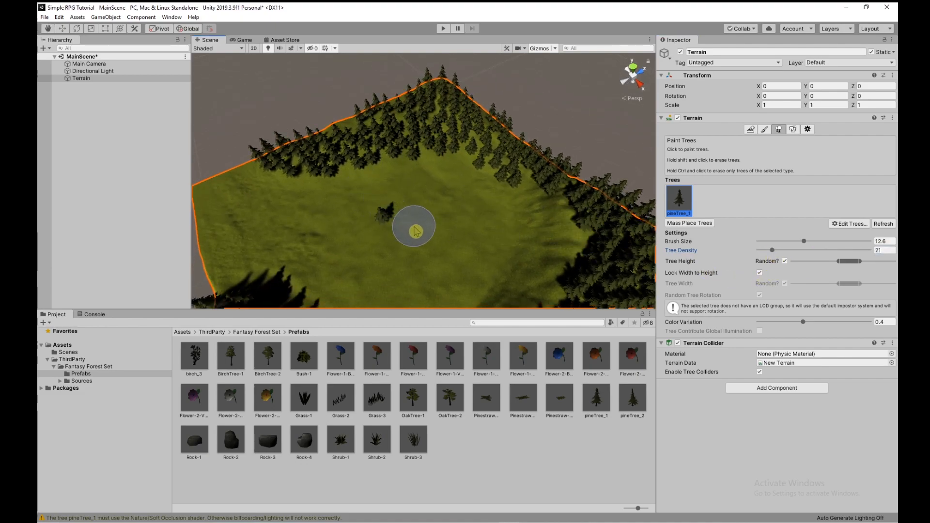
left_click_drag(804, 240, 825, 240)
mouse_move(394, 187)
left_mouse_down()
mouse_move(483, 194)
mouse_move(451, 175)
mouse_move(360, 180)
mouse_move(461, 162)
mouse_move(508, 191)
mouse_move(507, 201)
left_mouse_up()
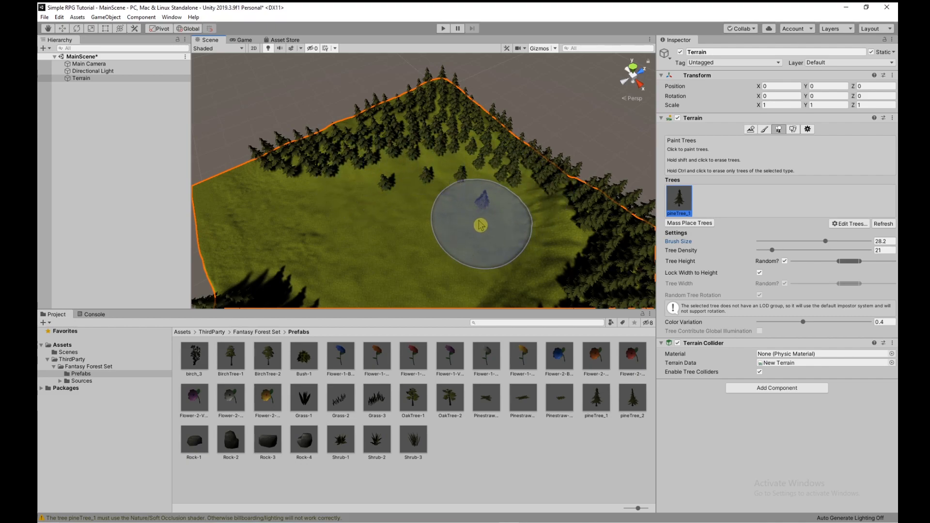
Try another pine stroke on the inner ground, undo it, and set the tree density to 14
mouse_move(460, 223)
right_mouse_down()
mouse_move(408, 263)
mouse_move(359, 212)
mouse_move(612, 179)
mouse_move(716, 184)
mouse_move(659, 167)
right_mouse_up()
key("w")
left_click(477, 187)
key("ctrl+z")
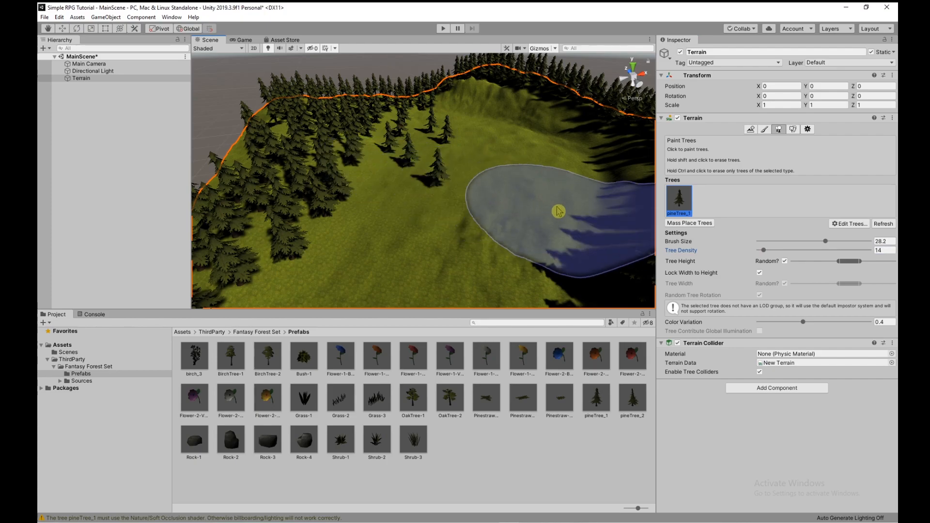
middle_click_drag(590, 198, 348, 216)
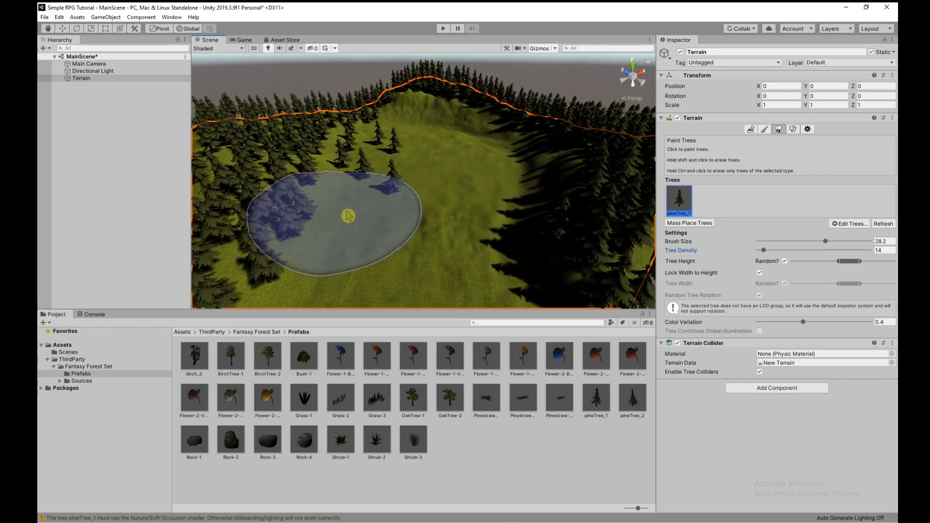
Raise the directional light and move it above the terrain to about X 45.56, Y 50.9, Z 56.2
mouse_move(362, 226)
left_mouse_down("alt")
mouse_move(389, 190)
mouse_move(386, 145)
mouse_move(356, 154)
mouse_move(374, 180)
left_mouse_up("alt")
mouse_move(393, 235)
left_mouse_down("alt")
mouse_move(363, 253)
mouse_move(384, 266)
mouse_move(394, 259)
left_mouse_up("alt")
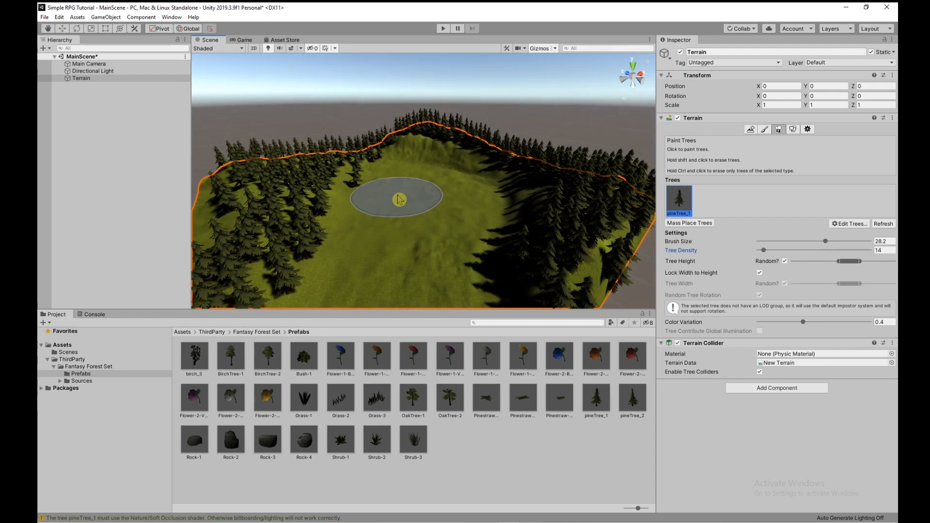
left_click_drag(409, 200, 446, 219, "alt")
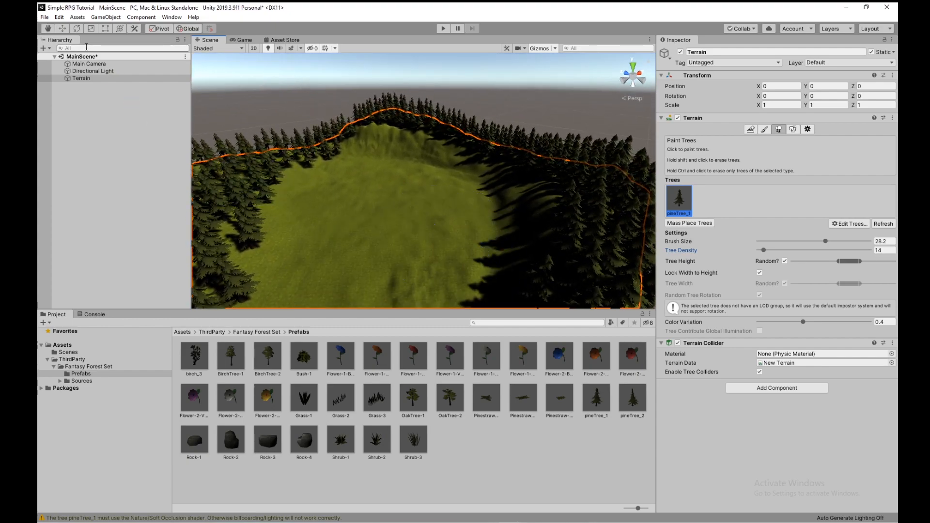
left_click(110, 71)
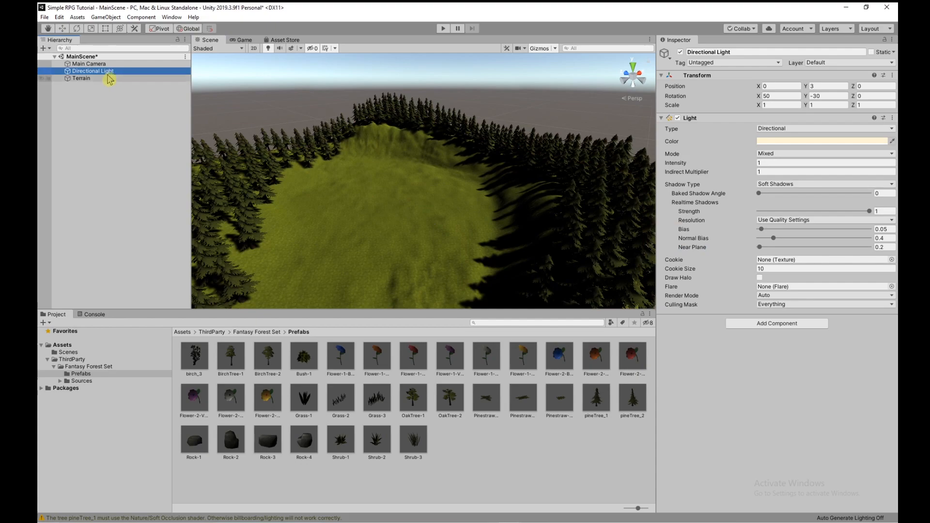
scroll(347, 187, "down", 8)
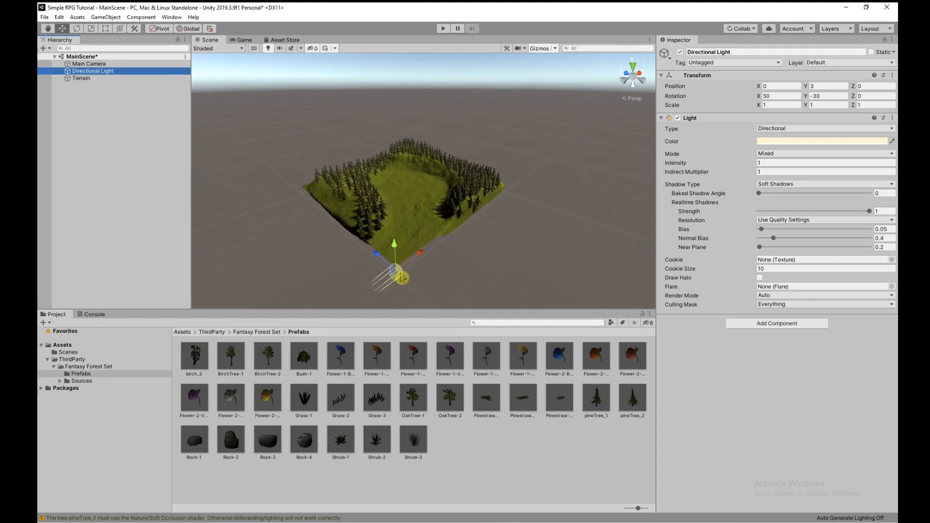
left_click_drag(398, 246, 396, 247)
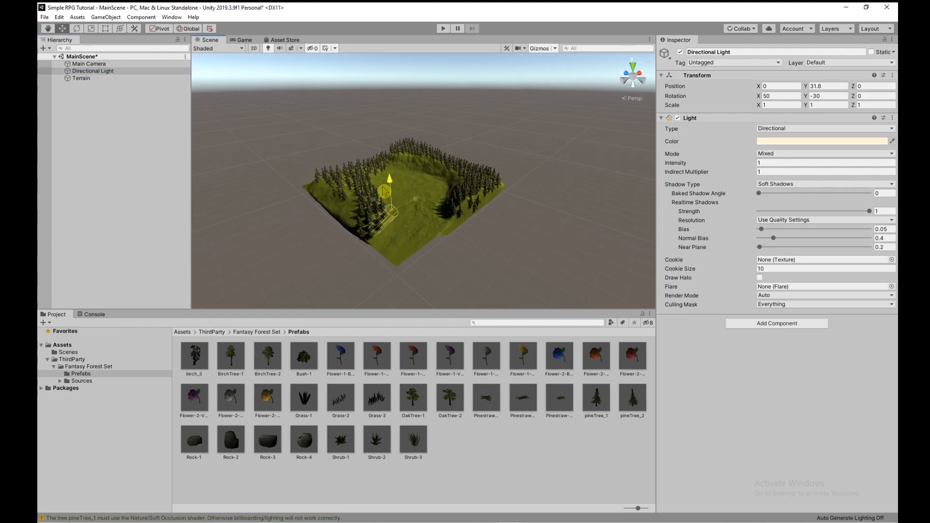
right_click_drag(415, 188, 463, 133)
left_click_drag(463, 133, 567, 138)
right_click_drag(566, 138, 452, 192)
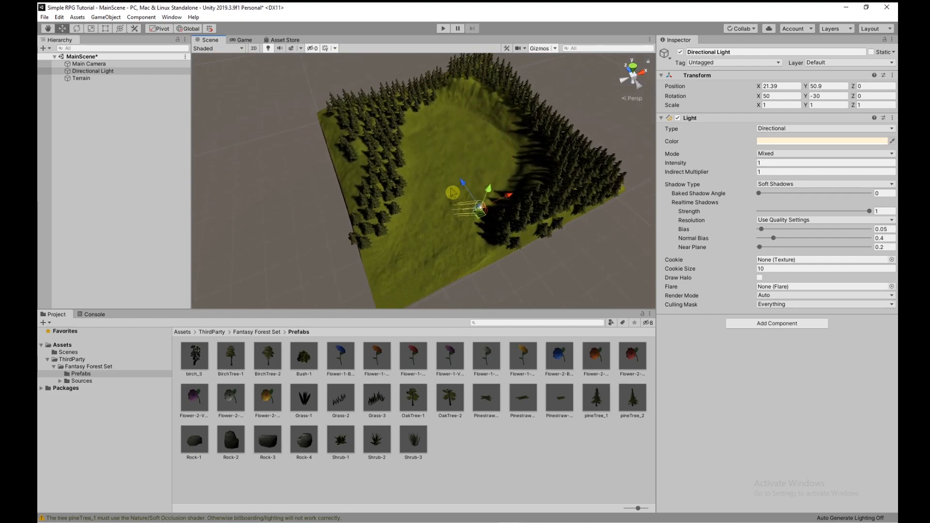
left_click_drag(512, 97, 557, 99)
right_click_drag(552, 186, 599, 135)
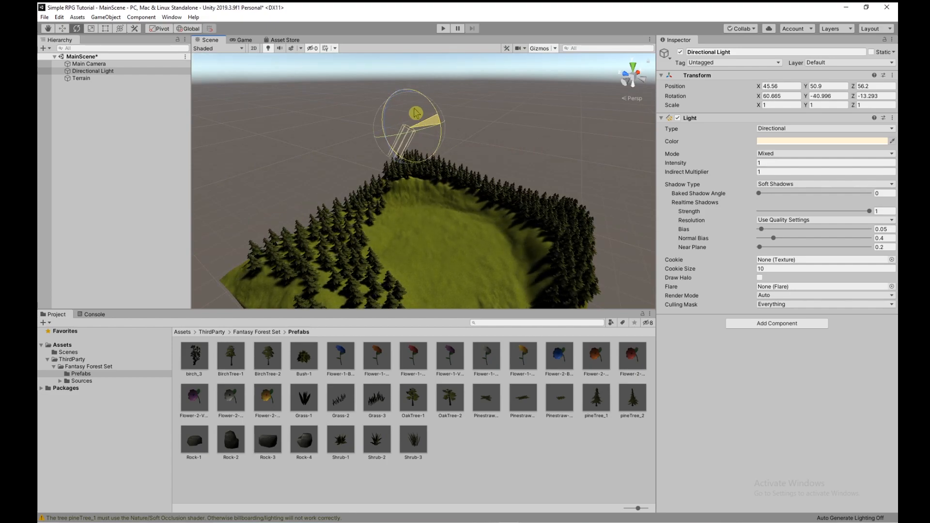
Rotate the directional light to about X 70.1, Y -109.2, Z -86.5
left_click_drag(340, 86, 272, 107)
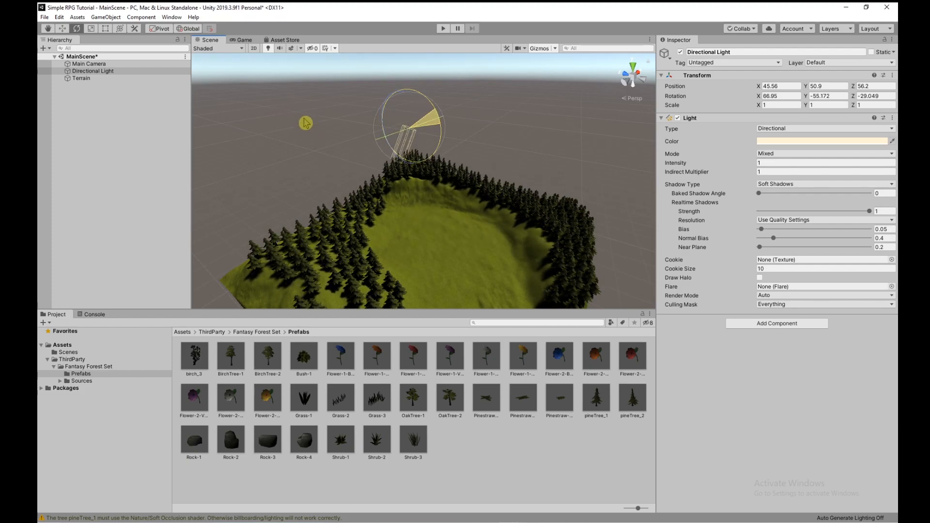
right_click_drag(324, 140, 448, 195)
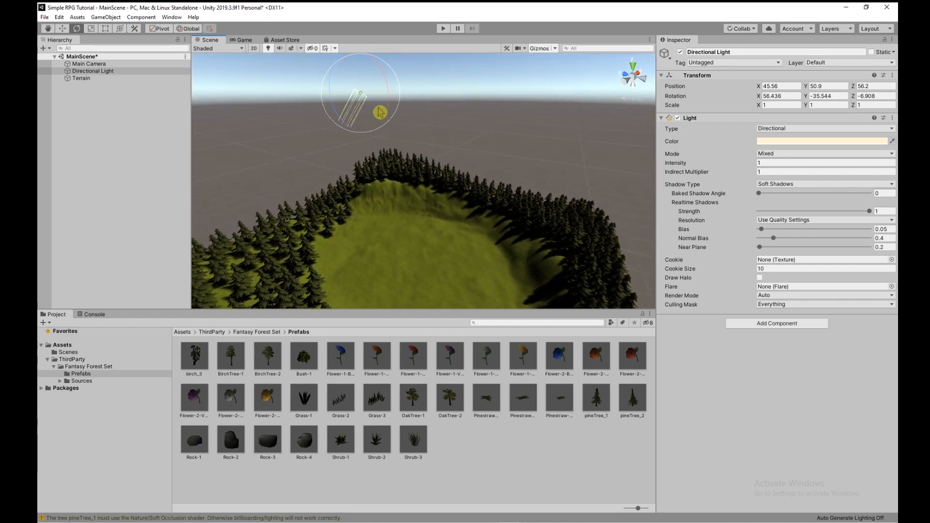
left_click_drag(389, 116, 339, 58)
key("w")
Show the project's root Assets folder, select the terrain, and set its terrain tool to Paint Texture
right_click_drag(453, 218, 526, 232)
left_click(181, 332)
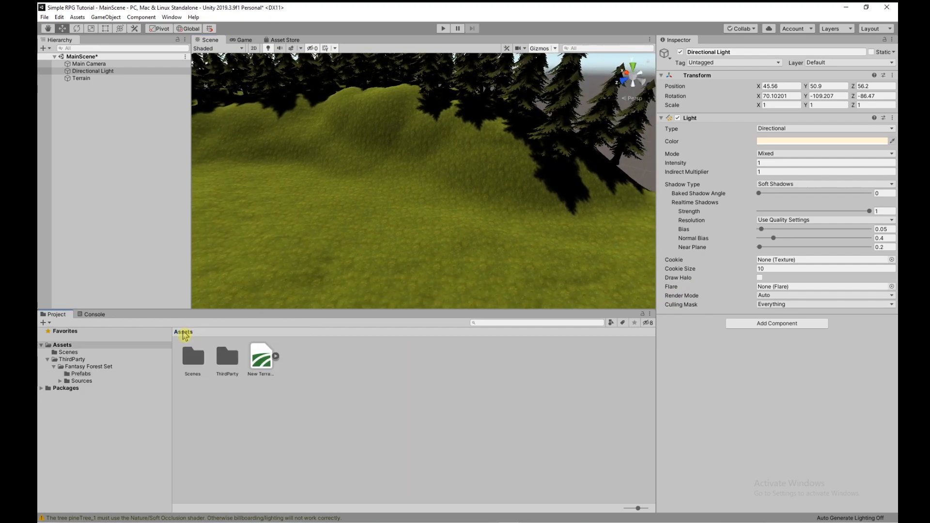
left_click(510, 224)
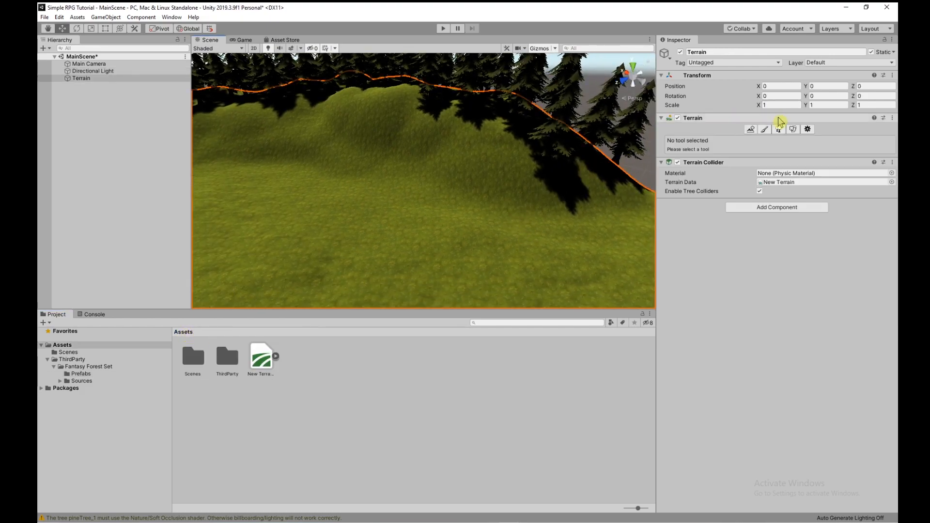
left_click(765, 129)
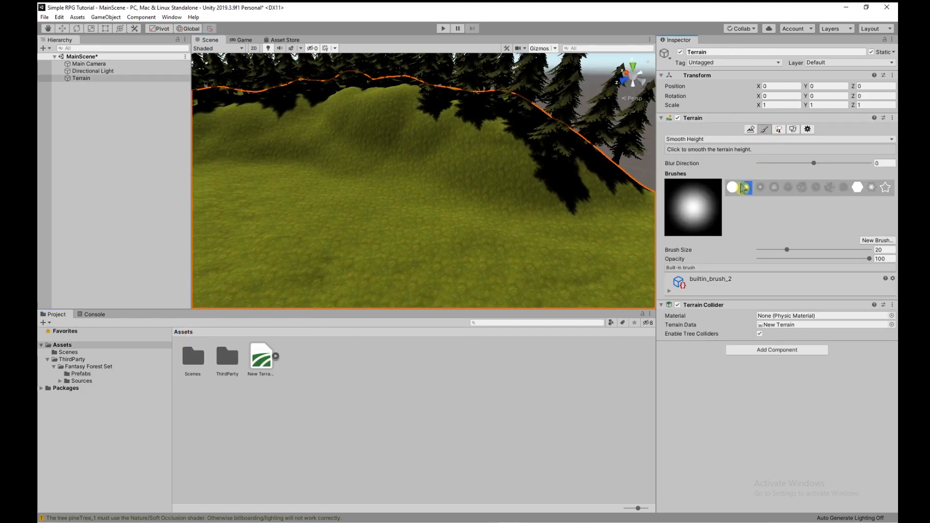
left_click(766, 139)
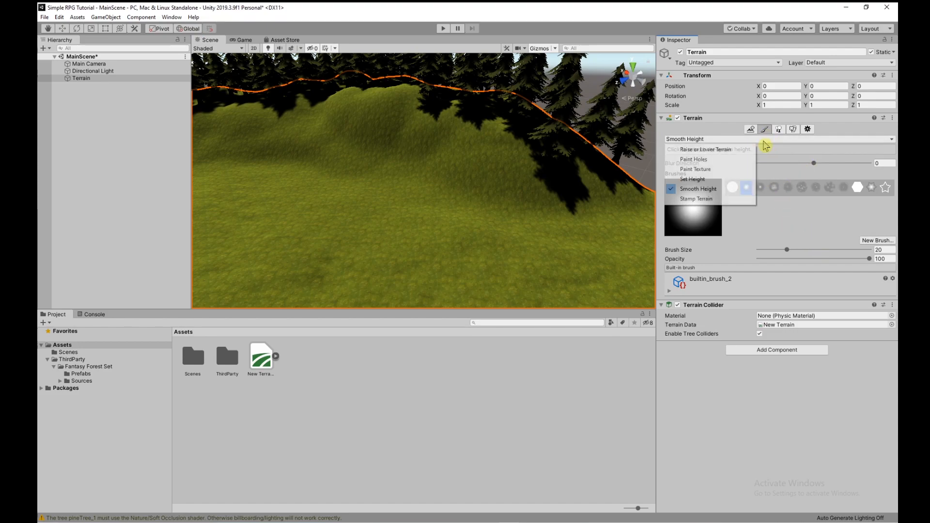
left_click(712, 169)
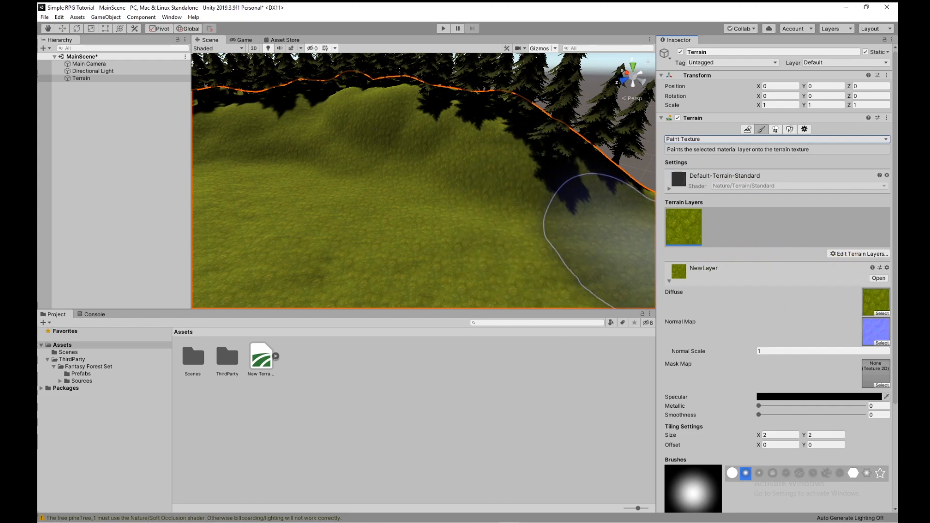
Switch to File Explorer, open the _TEXTURES > Stone > Cliff folder, and import all six cliff textures into the project's Scenes folder
key("alt+Tab")
left_click_drag(553, 48, 557, 38)
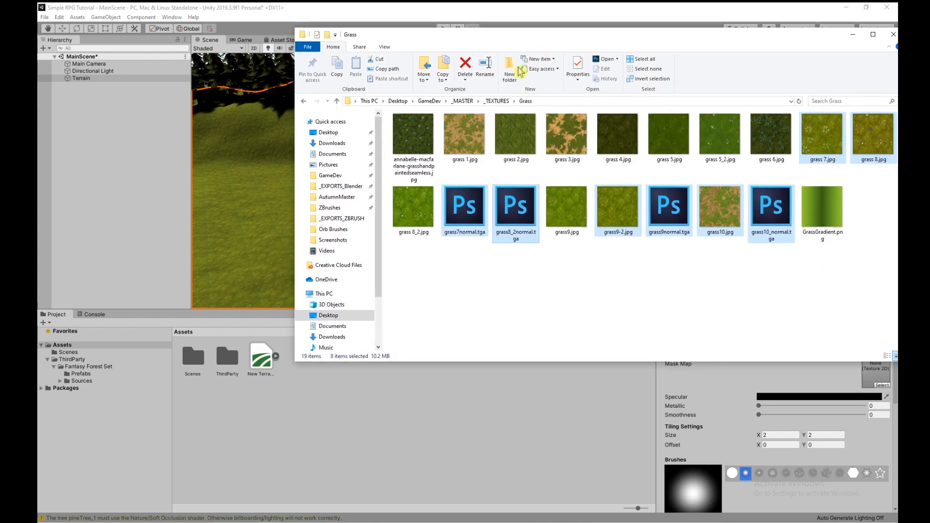
left_click(490, 102)
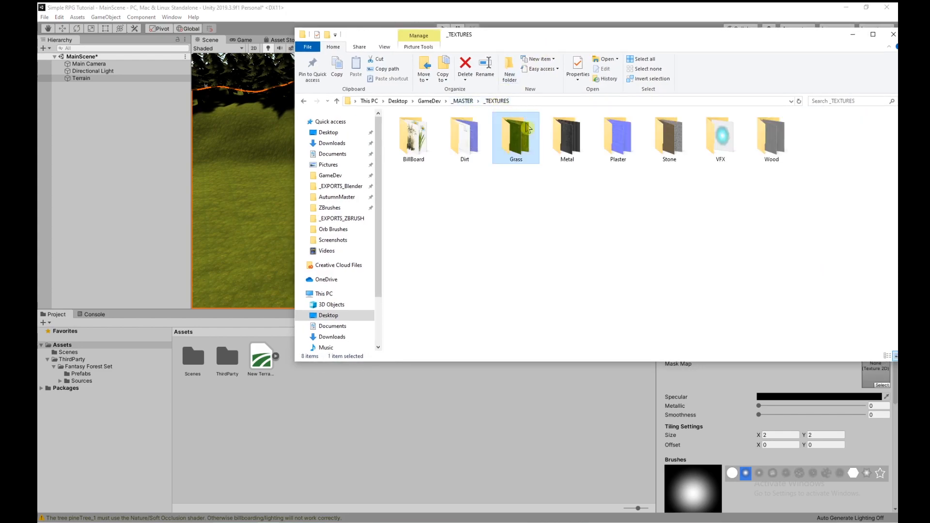
double_click(673, 145)
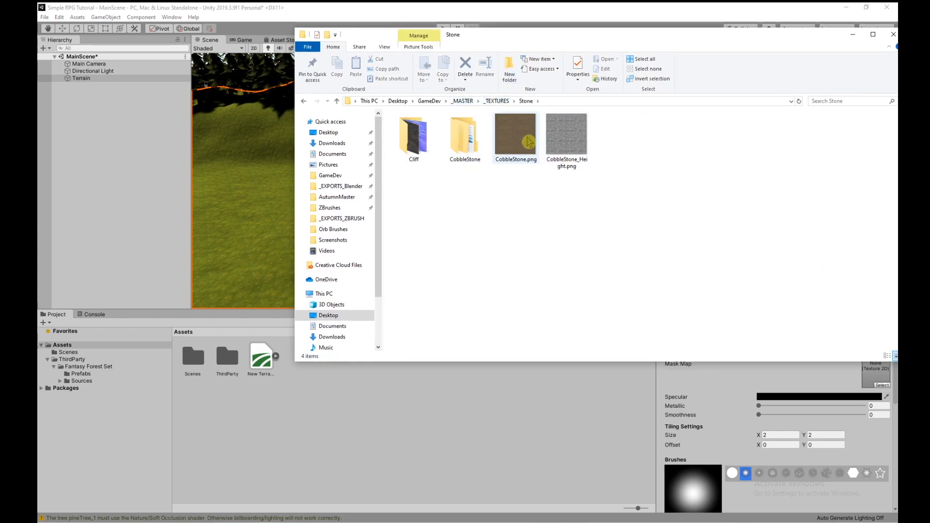
double_click(412, 140)
left_click(413, 138)
left_click(669, 138, "shift")
left_click_drag(557, 160, 196, 365)
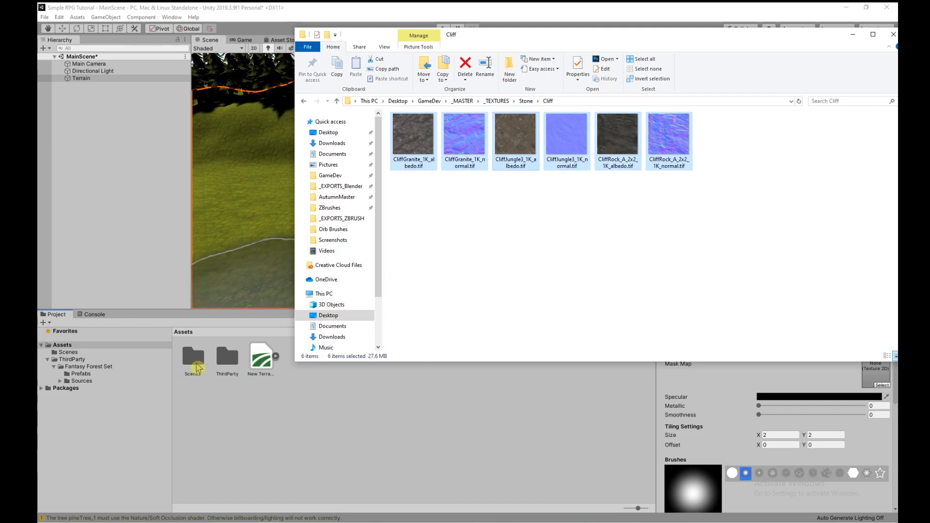
Check the imported textures in the Scenes folder, and start renaming that folder from the Assets root
double_click(196, 364)
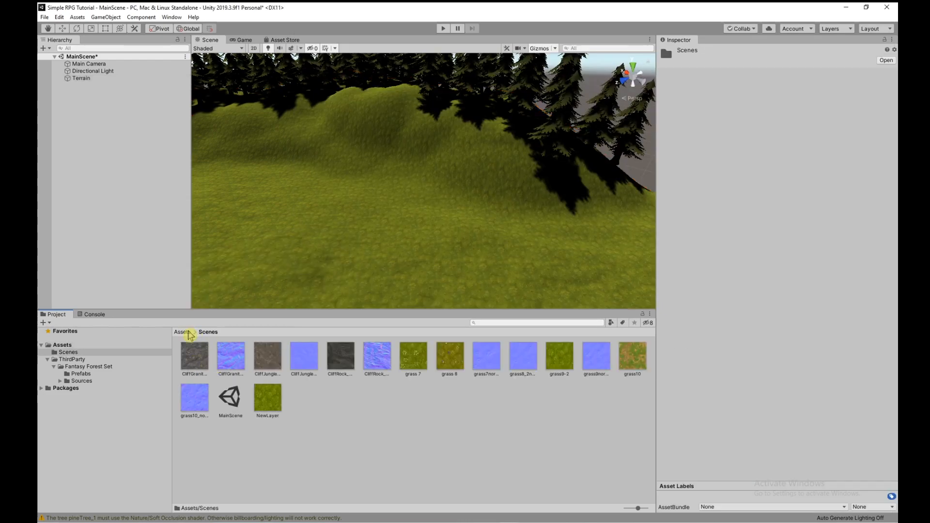
left_click(182, 332)
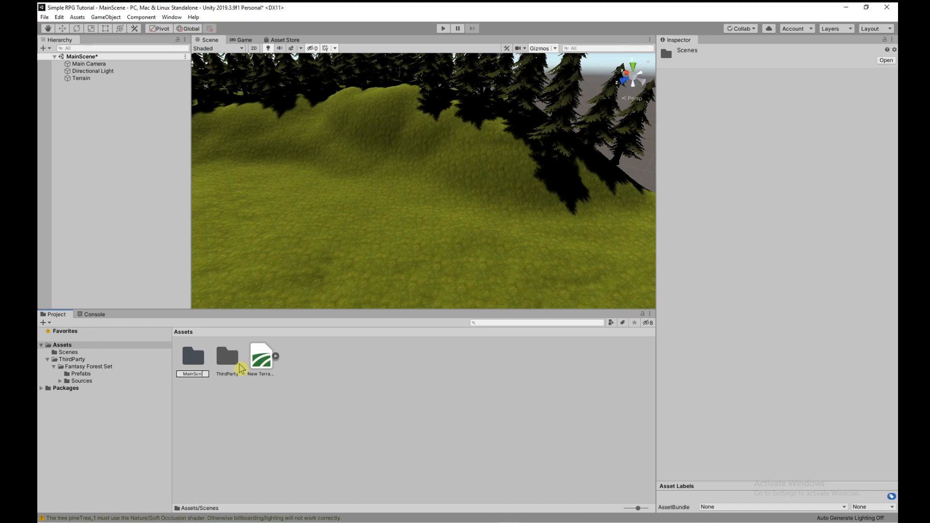
Rename the Scenes folder to MainScene and open it
key("Return")
right_click_drag(478, 165, 479, 184)
double_click(190, 362)
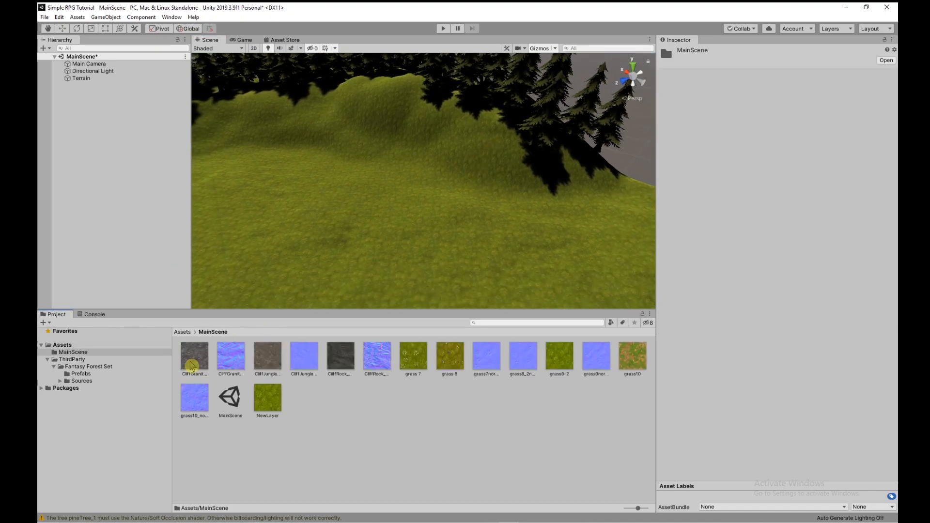
Select the terrain and create a new terrain layer from the CliffGranite_1K_albedo texture
scroll(423, 237, "down", 5)
left_click(430, 229)
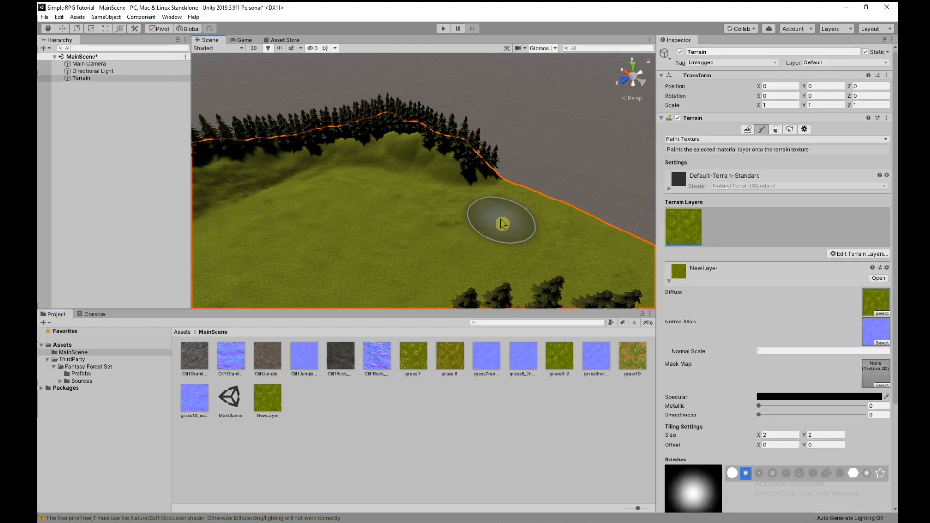
scroll(503, 222, "up", 3)
left_click(857, 257)
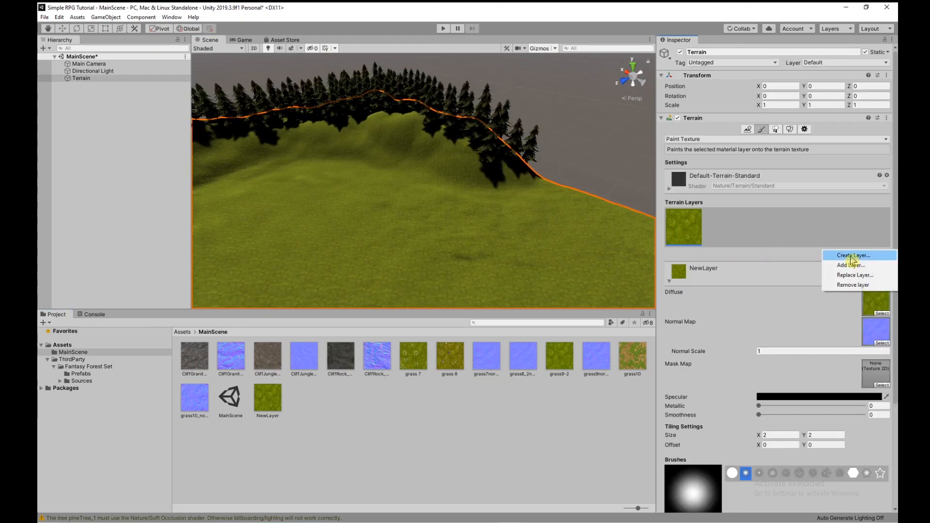
left_click(853, 261)
type("cli")
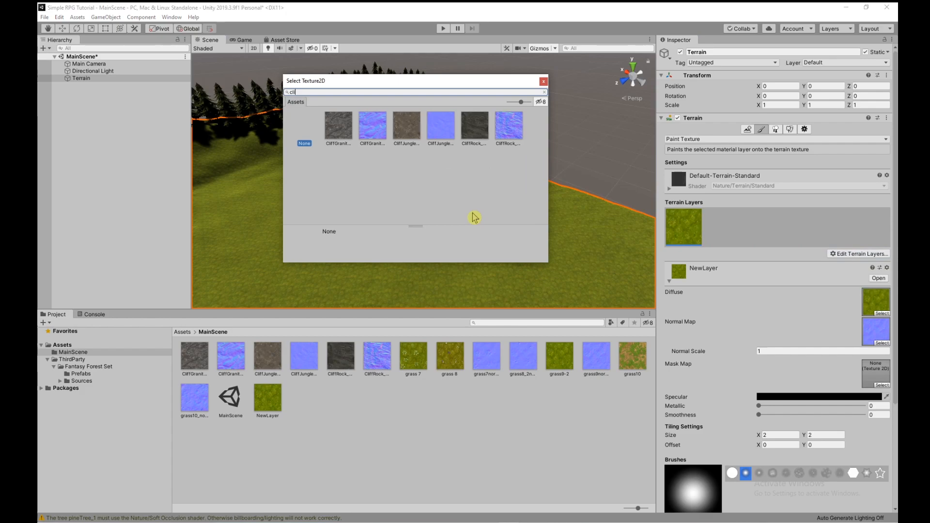
double_click(338, 127)
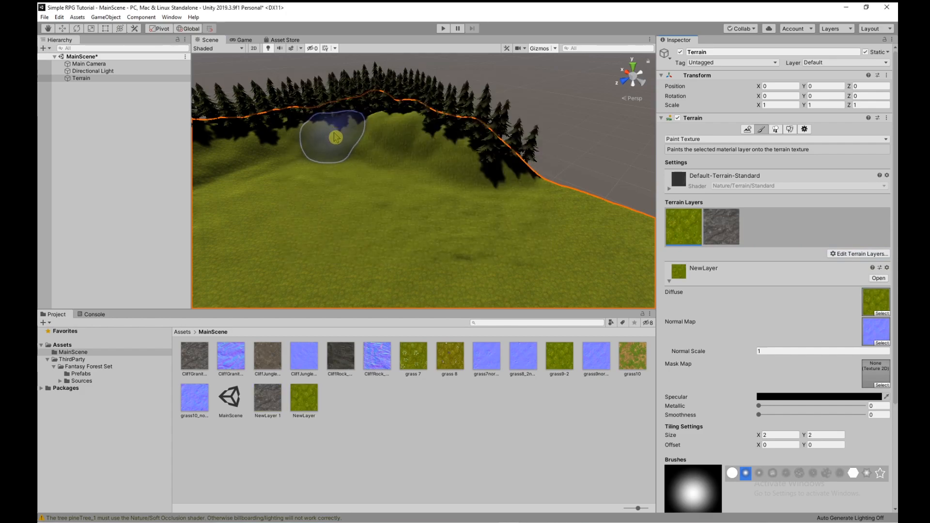
Create another terrain layer from the CliffJungle3_1K_albedo texture
left_click(849, 255)
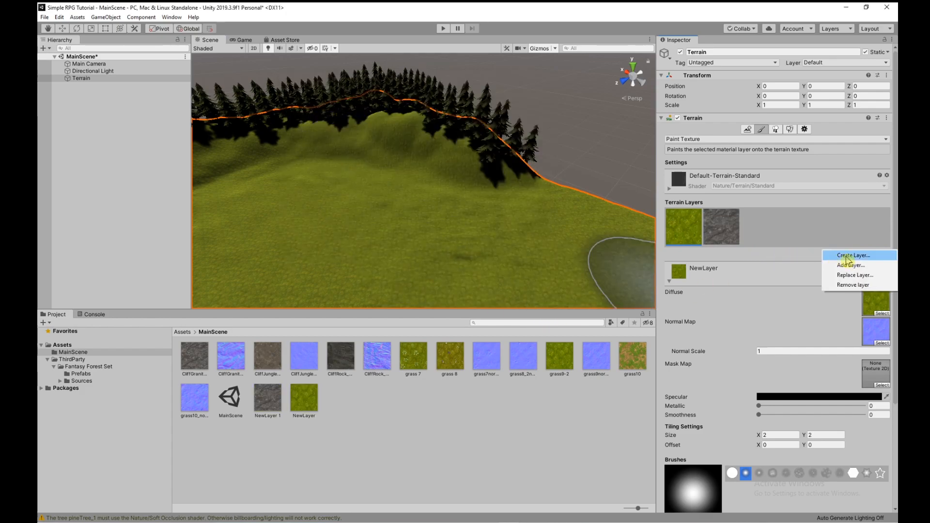
left_click(853, 260)
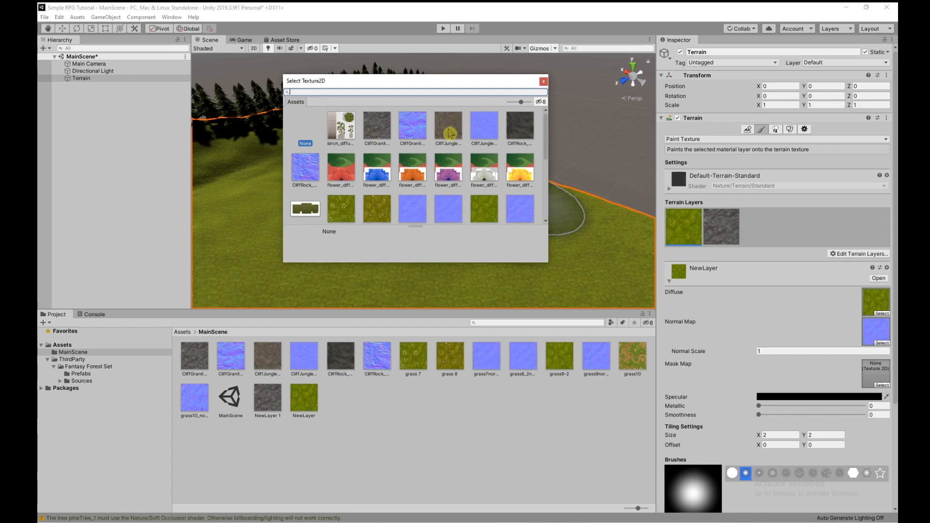
left_click(449, 133)
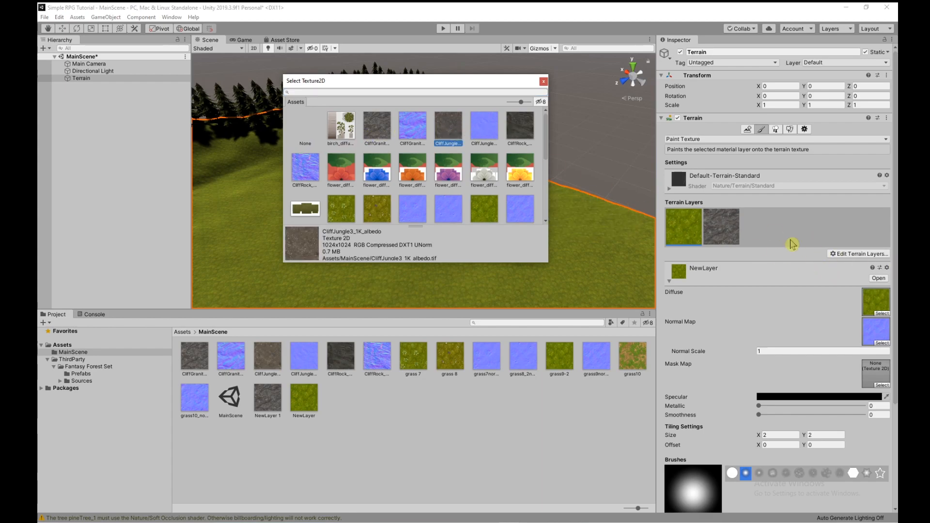
double_click(458, 129)
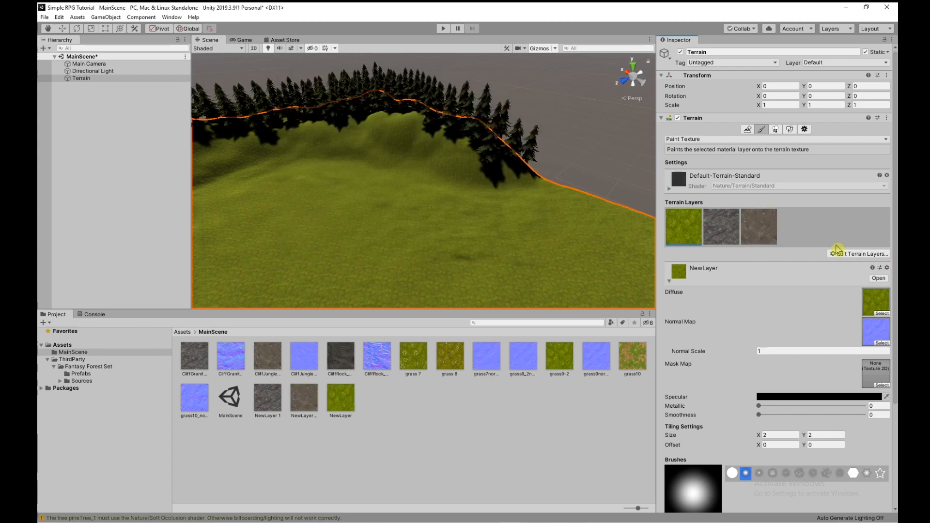
Create a further terrain layer from the dark CliffRock albedo texture
left_click(840, 256)
left_click(848, 261)
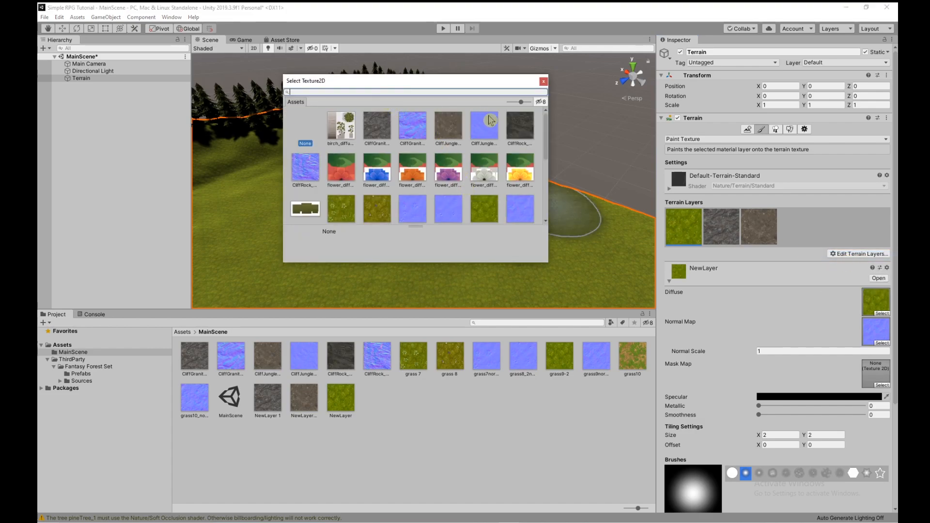
double_click(521, 136)
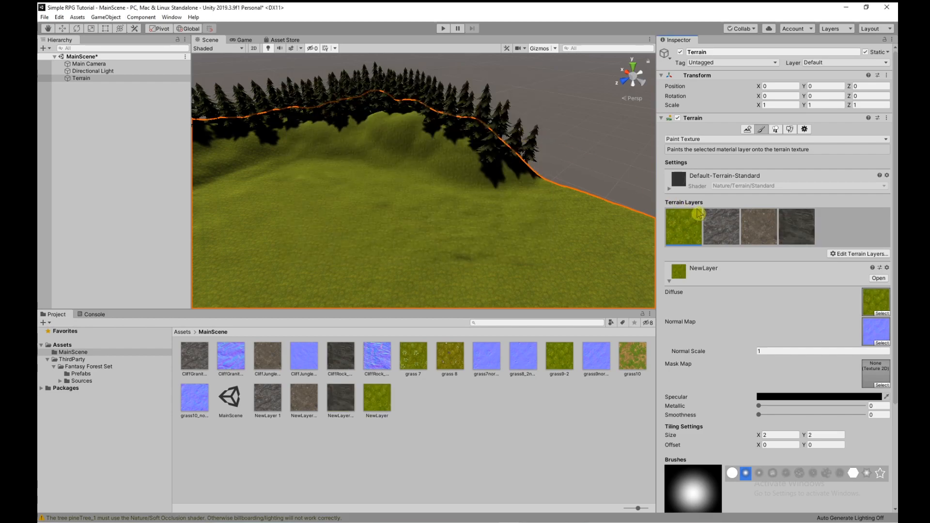
Assign the CliffGranite_1K_normal texture as the normal map of the granite terrain layer
left_click(730, 235)
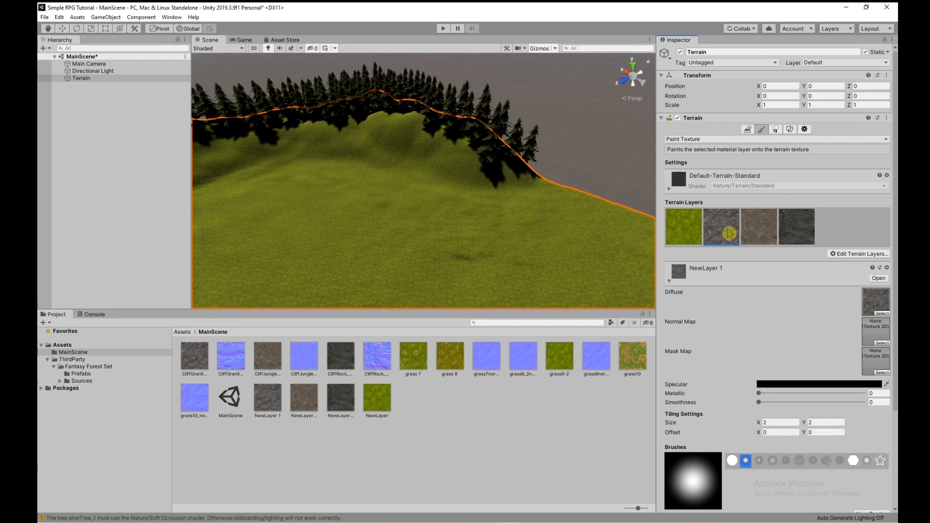
key("w")
right_click_drag(559, 236, 577, 227)
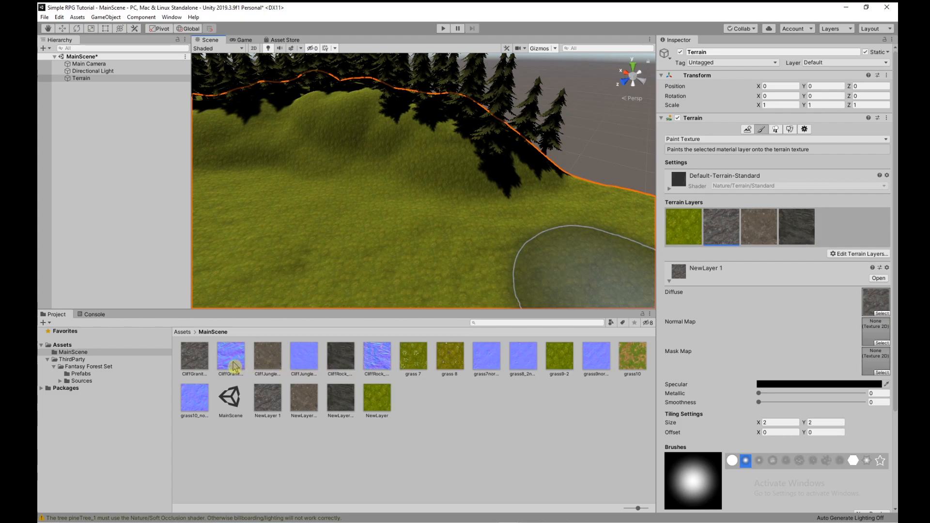
left_click_drag(237, 366, 883, 339)
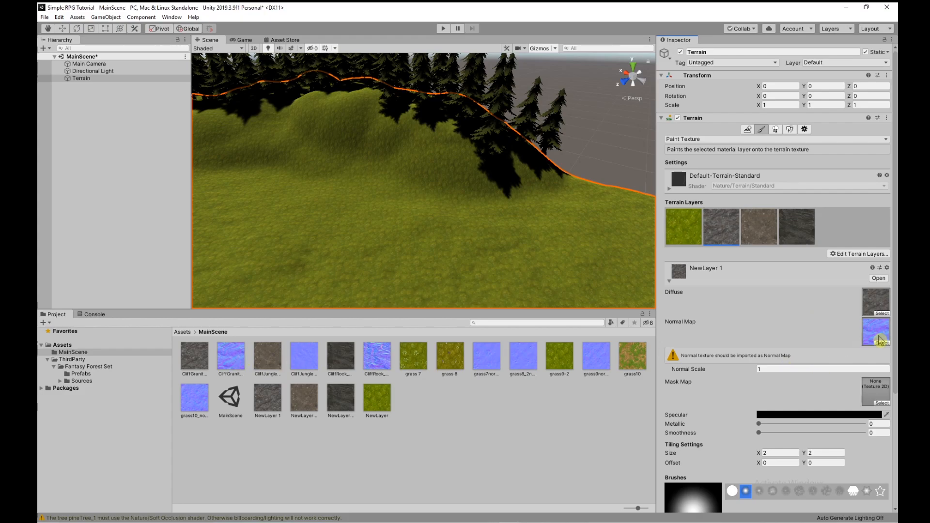
Set the texture type of the CliffGranite, CliffJungle and CliffRock normal textures to Normal map and apply the import settings
left_click(231, 358)
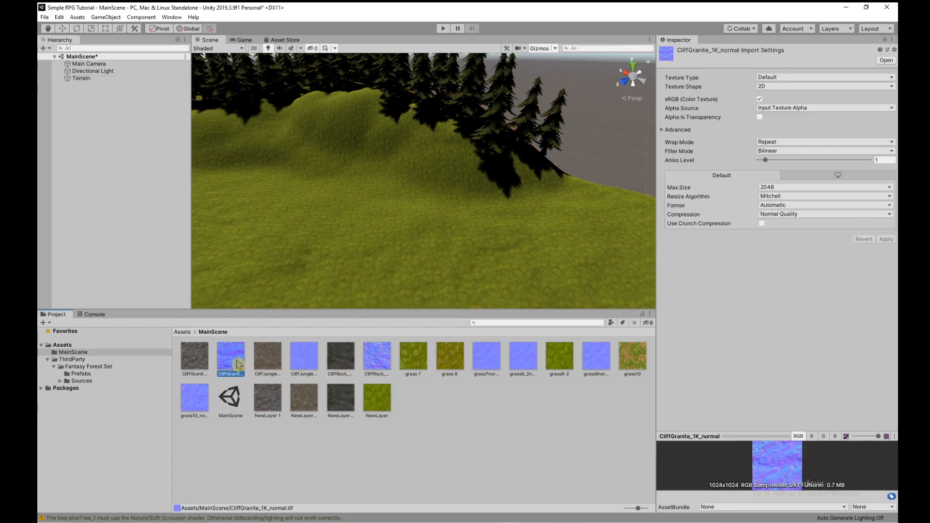
left_click(304, 357, "ctrl")
left_click(372, 358, "ctrl")
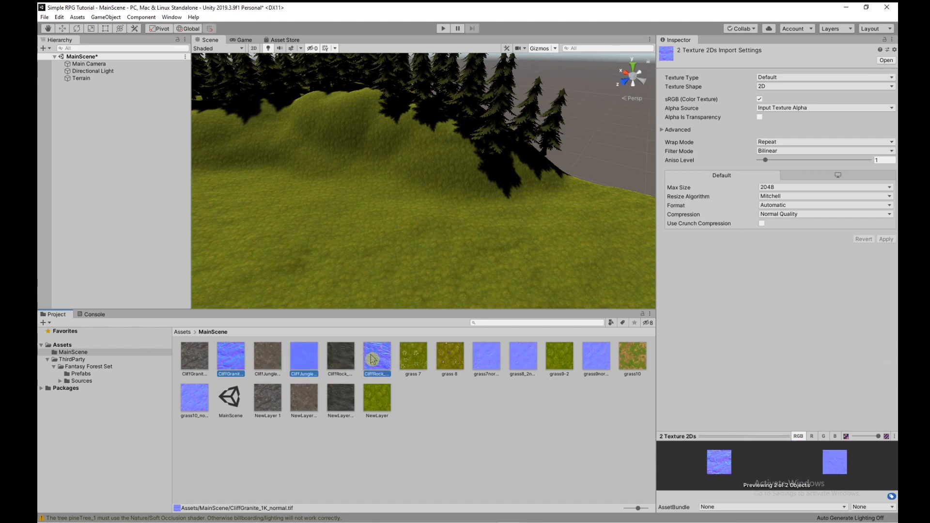
left_click(817, 78)
left_click(797, 96)
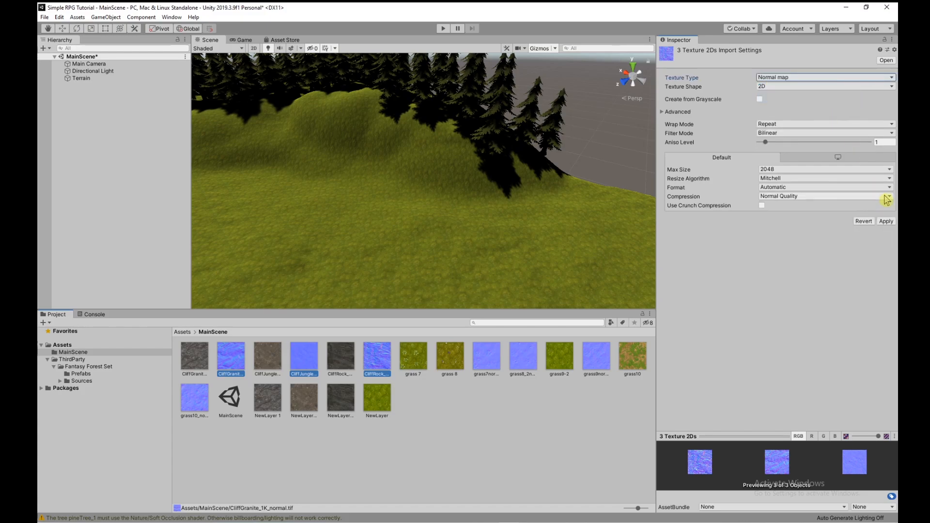
left_click(886, 221)
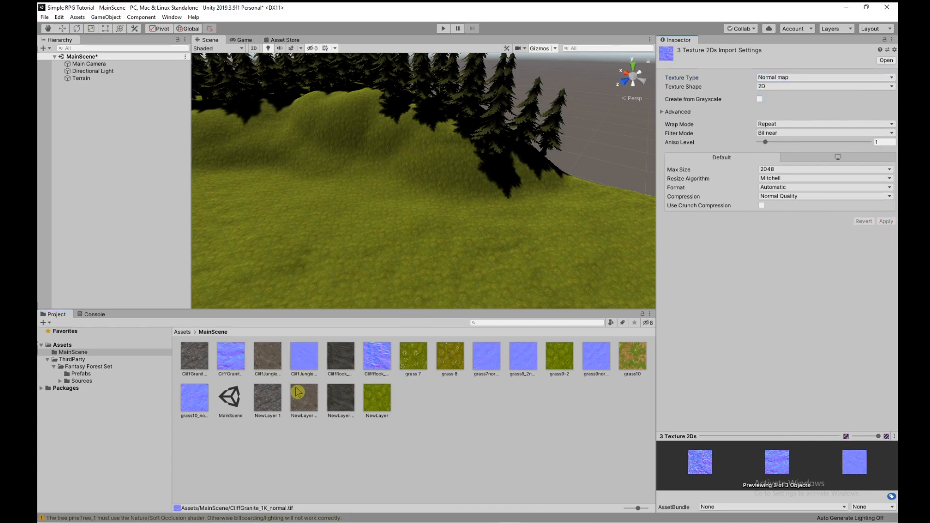
Assign the CliffJungle and CliffRock normal textures as normal maps of their matching terrain layers
left_click(364, 199)
left_click(768, 235)
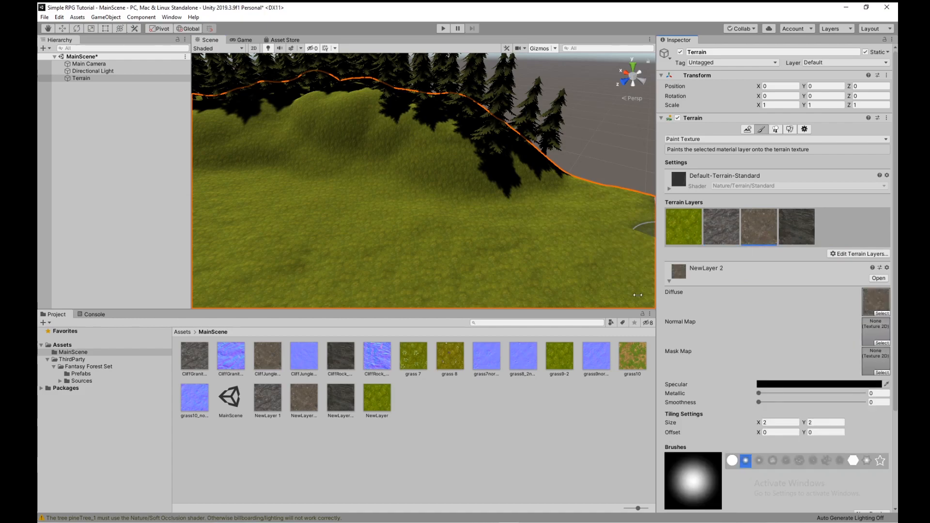
left_click_drag(304, 358, 837, 347)
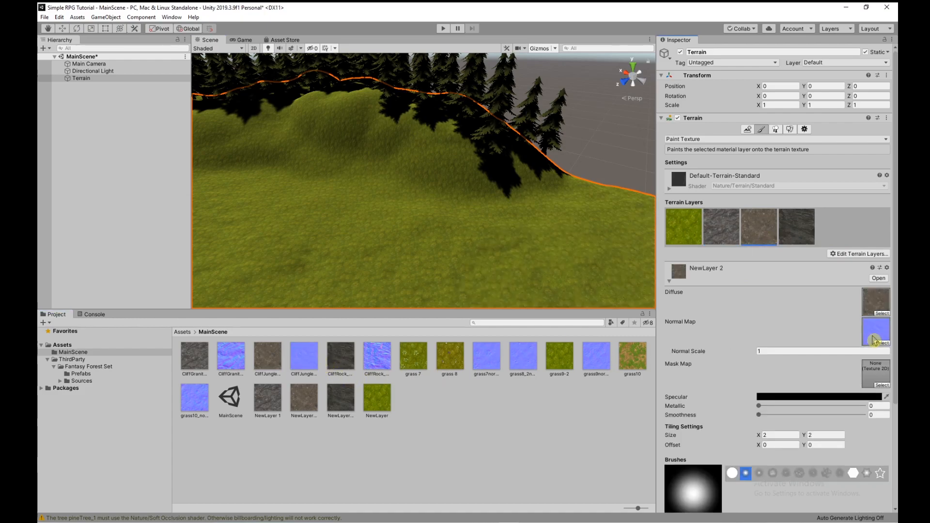
left_click(797, 228)
left_click_drag(391, 377, 868, 333)
Reactivate terrain texture painting with the granite layer and set the brush size to 7
key("w")
right_click_drag(582, 247, 475, 244)
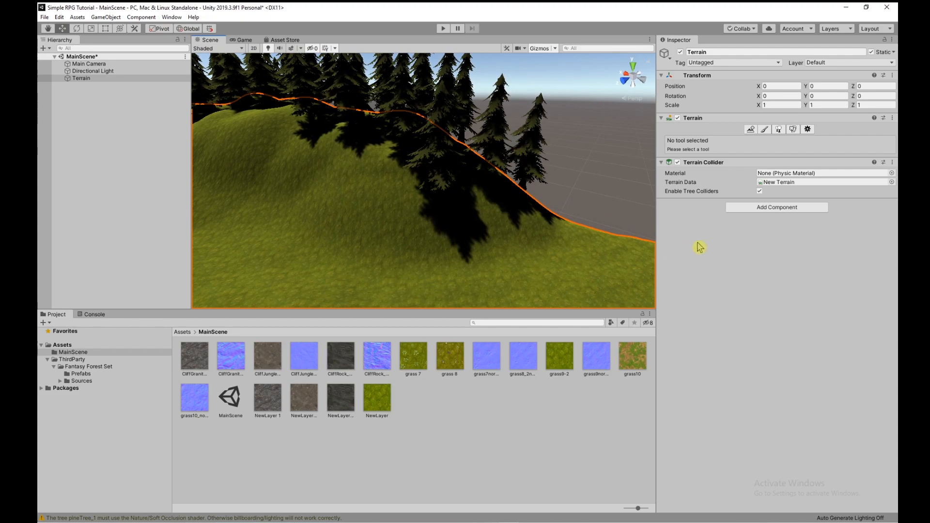
left_click(764, 130)
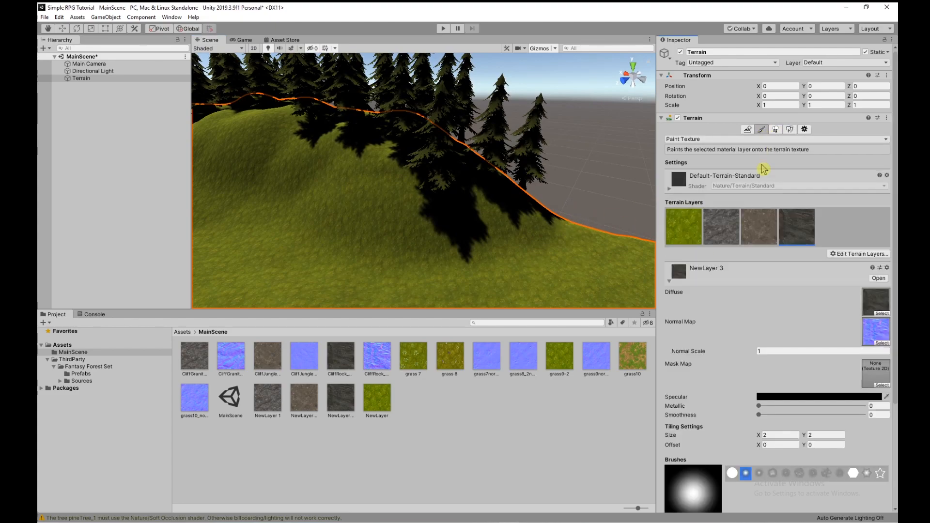
left_click(728, 230)
scroll(470, 263, "down", 3)
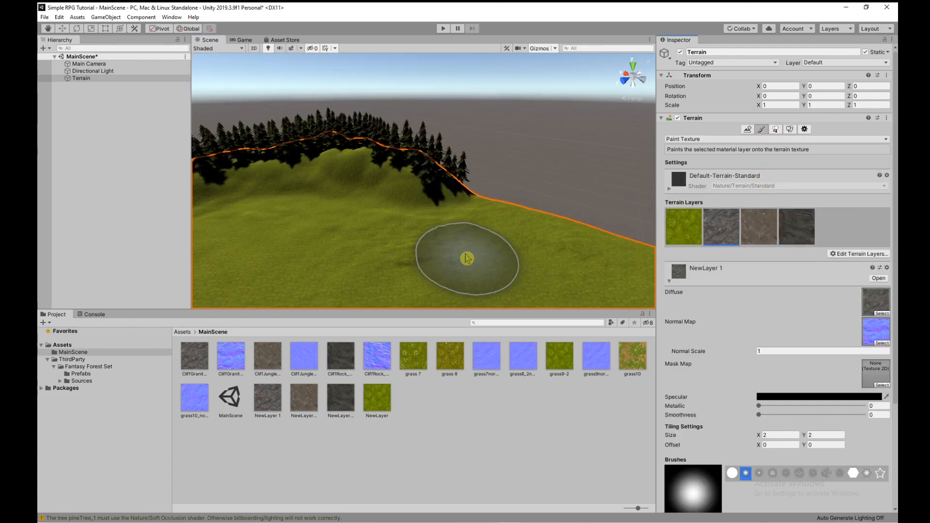
scroll(467, 260, "up", 2)
scroll(773, 432, "down", 5)
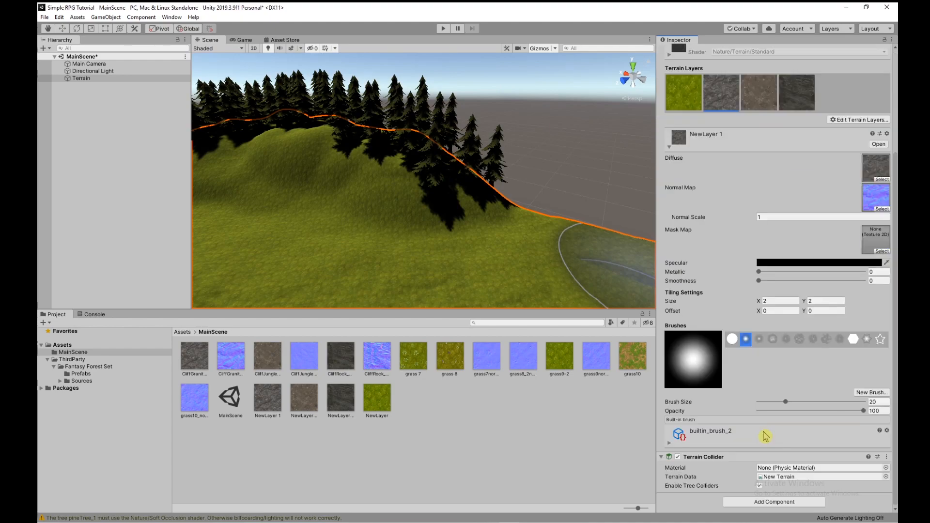
mouse_move(481, 258)
right_mouse_down()
mouse_move(442, 288)
mouse_move(485, 261)
right_mouse_up()
left_click_drag(774, 404, 776, 402)
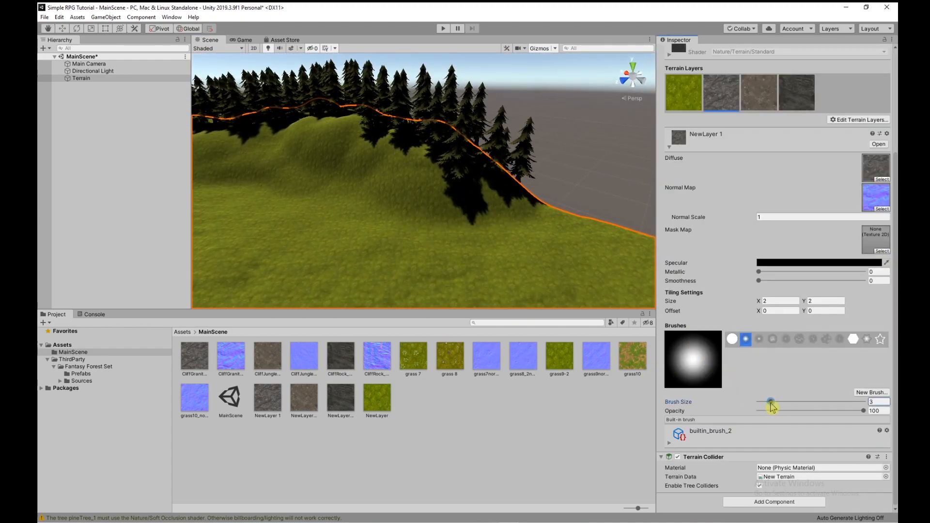
Paint a patch of granite rock on the grassy slope beneath the pine trees
mouse_move(464, 273)
right_mouse_down()
mouse_move(457, 229)
mouse_move(428, 231)
mouse_move(456, 267)
mouse_move(509, 289)
mouse_move(469, 263)
right_mouse_up()
key("w")
mouse_move(440, 222)
left_mouse_down()
mouse_move(334, 208)
mouse_move(322, 187)
mouse_move(340, 159)
mouse_move(378, 150)
mouse_move(475, 183)
mouse_move(474, 210)
left_mouse_up()
key("w")
right_click_drag(474, 210, 430, 203)
key("s")
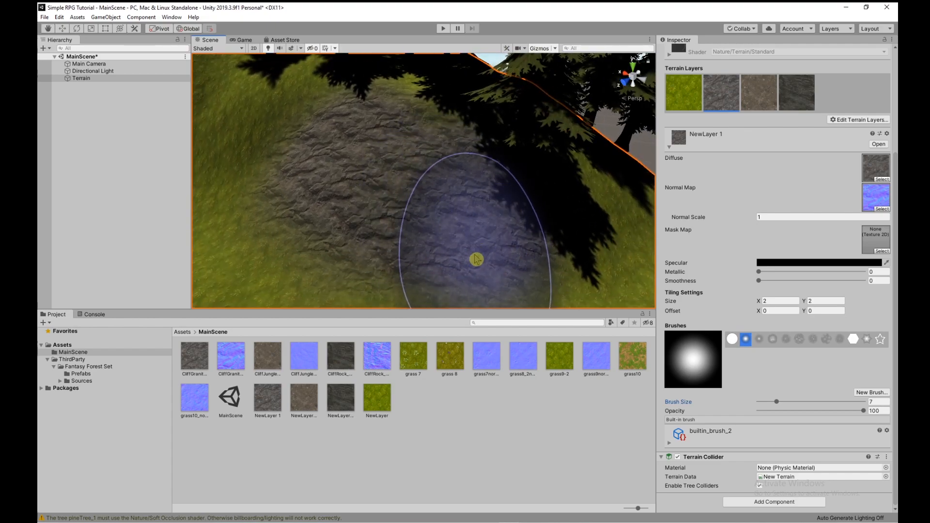
Examine the painted granite patch from near and far to judge how its texture repeats
left_click(193, 361)
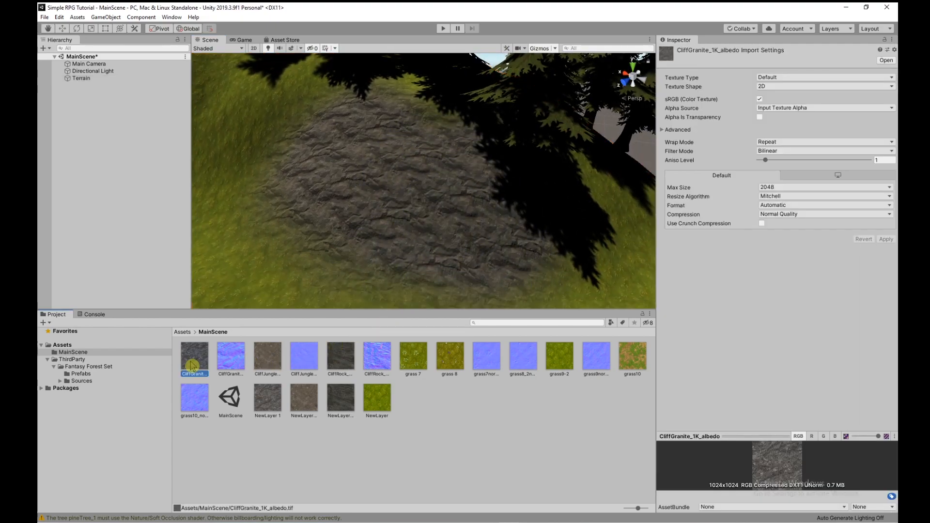
right_click_drag(491, 237, 460, 235)
key("w")
key("s")
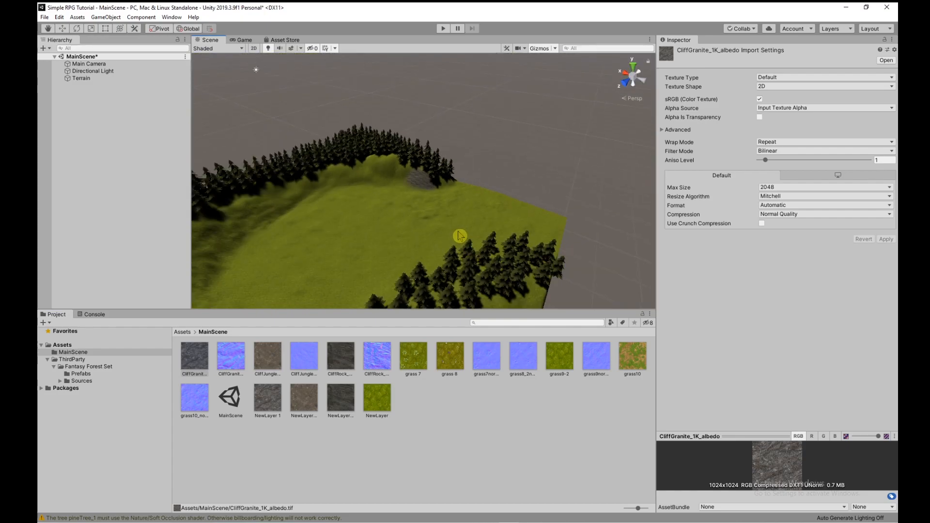
scroll(460, 234, "up", 4)
scroll(461, 234, "down", 2)
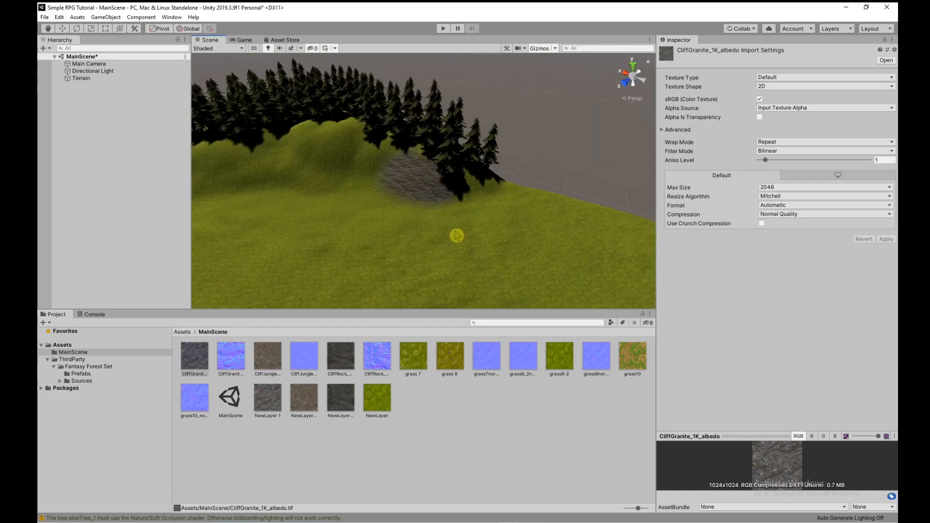
scroll(452, 235, "up", 1)
scroll(452, 235, "up", 2)
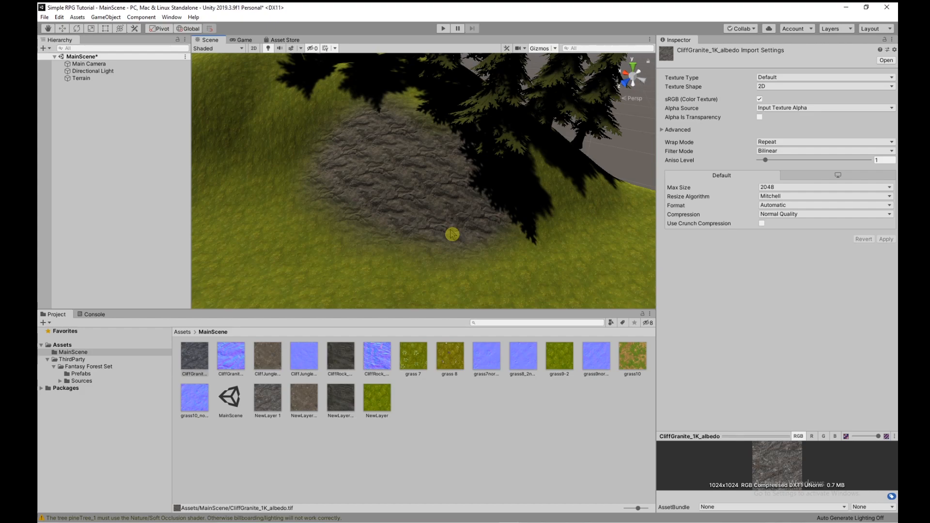
scroll(452, 234, "up", 5)
scroll(452, 235, "down", 5)
scroll(450, 231, "up", 6)
scroll(450, 232, "down", 5)
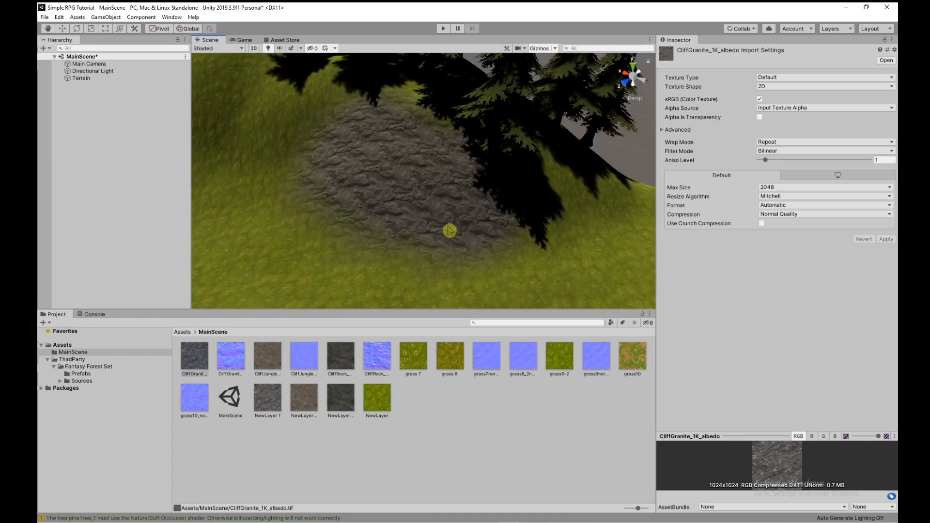
left_click_drag(446, 210, 474, 222, "alt")
scroll(470, 222, "up", 5)
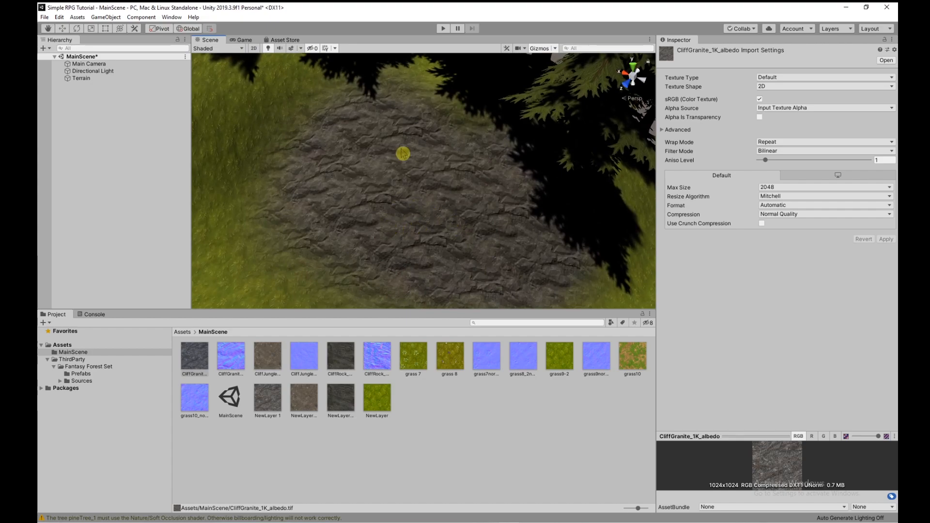
scroll(434, 220, "down", 5)
scroll(438, 224, "up", 5)
scroll(494, 249, "down", 5)
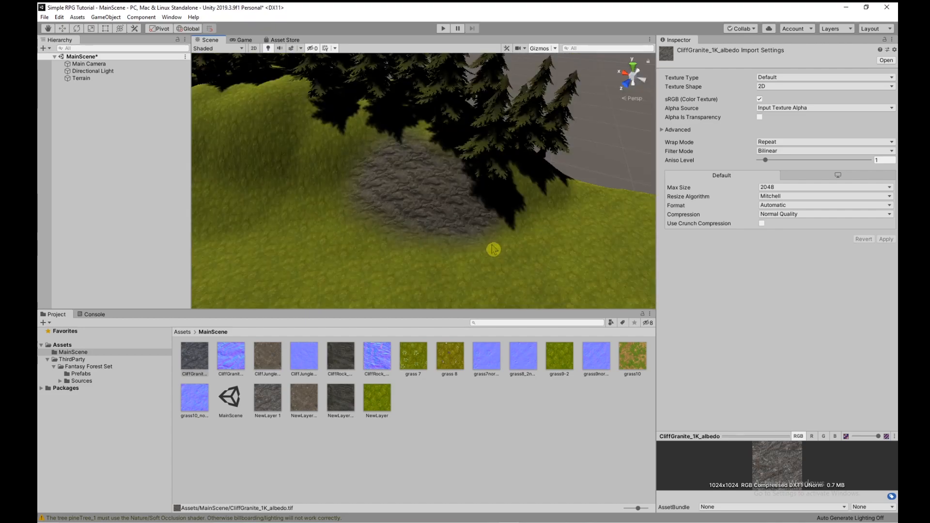
Set the granite terrain layer's tiling size to 4 by 4 and check the painted patch up close and from afar
left_click(446, 211)
scroll(484, 251, "up", 5)
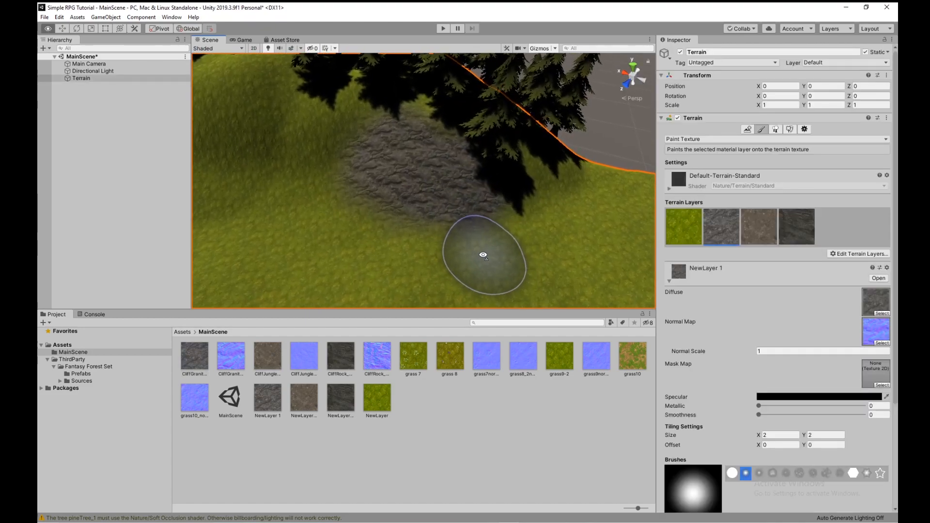
scroll(764, 427, "down", 4)
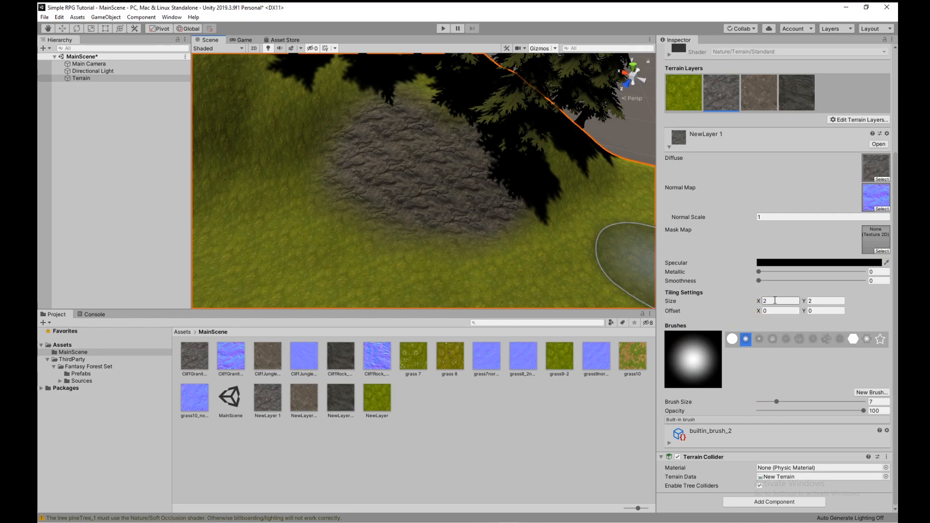
left_click(775, 300)
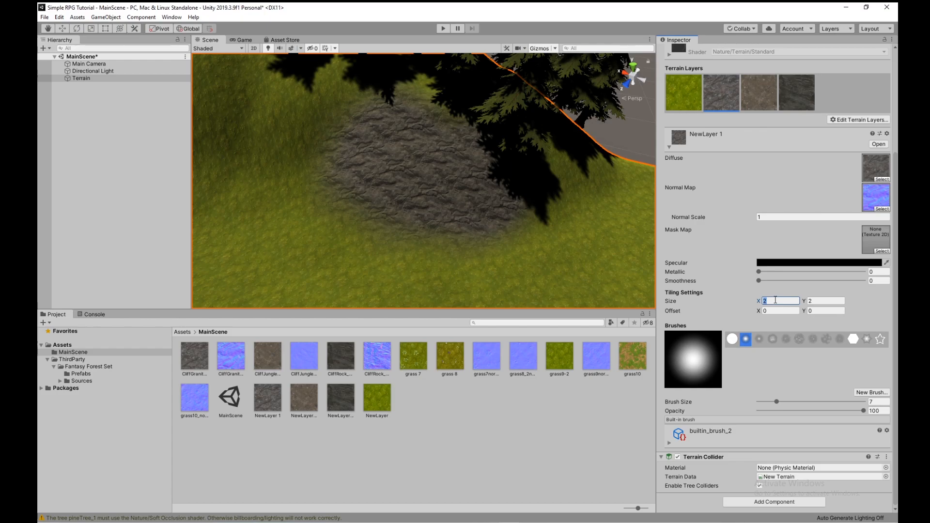
type("4")
left_click(819, 300)
type("4")
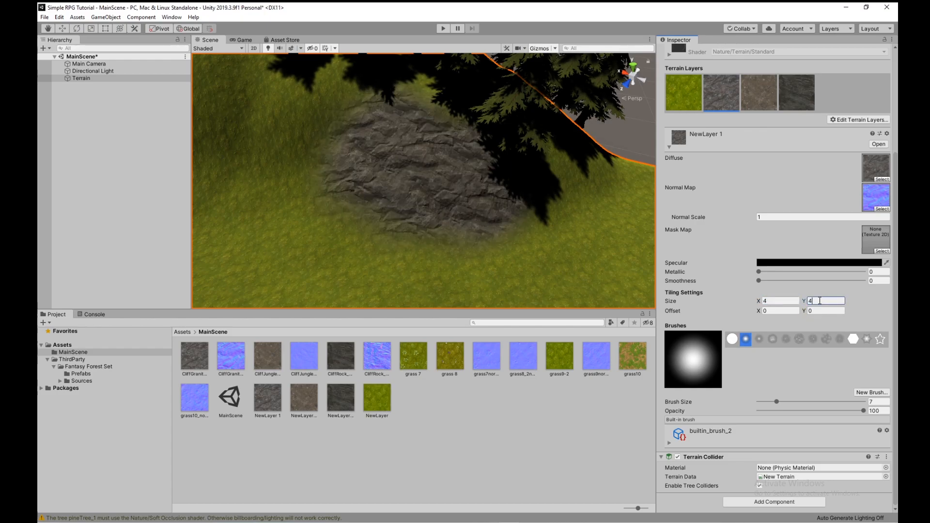
scroll(571, 247, "up", 5)
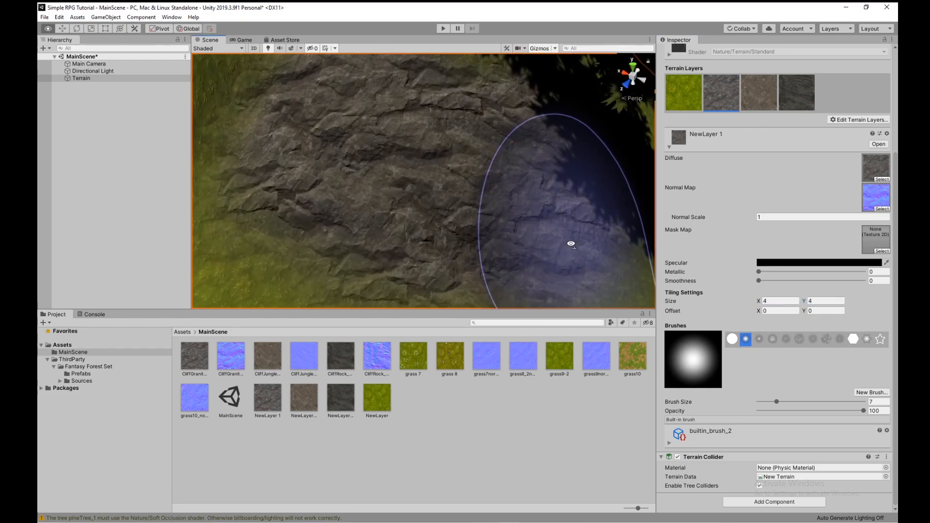
scroll(571, 244, "down", 8)
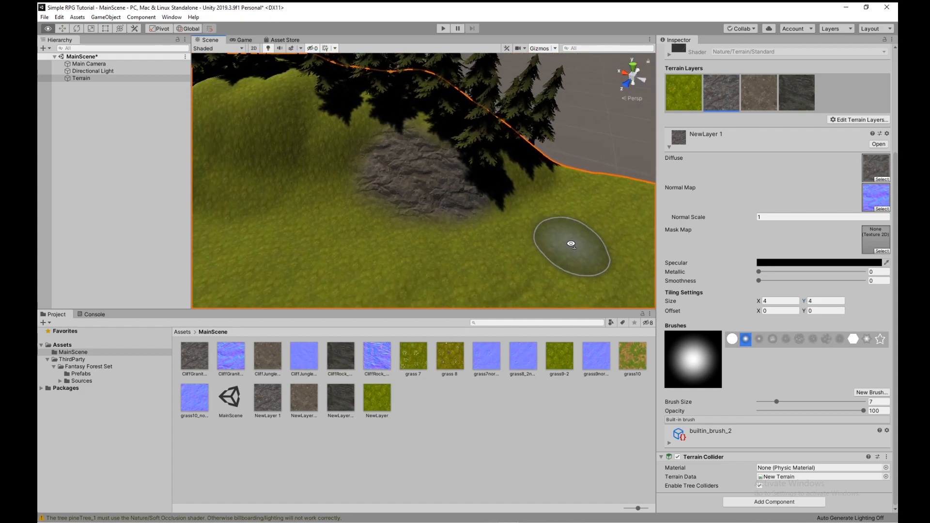
Extend the granite patch with the size 7 brush, covering the slope beneath the pines and the adjoining hillside
mouse_move(568, 243)
left_mouse_down("alt")
mouse_move(537, 233)
mouse_move(536, 218)
mouse_move(490, 234)
left_mouse_up("alt")
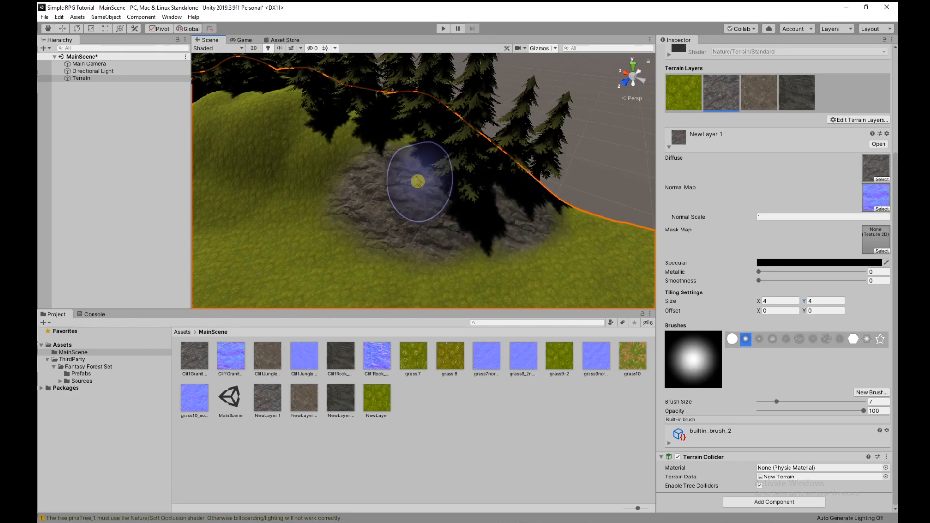
mouse_move(382, 179)
left_mouse_down()
mouse_move(327, 183)
mouse_move(307, 204)
mouse_move(267, 199)
mouse_move(308, 158)
mouse_move(353, 141)
mouse_move(393, 144)
mouse_move(473, 189)
mouse_move(517, 181)
left_mouse_up()
mouse_move(451, 194)
right_mouse_down()
mouse_move(419, 181)
mouse_move(407, 197)
right_mouse_up()
mouse_move(407, 197)
left_mouse_down()
mouse_move(374, 188)
mouse_move(419, 178)
mouse_move(359, 170)
left_mouse_up()
mouse_move(415, 161)
left_mouse_down()
mouse_move(469, 151)
mouse_move(427, 146)
left_mouse_up()
mouse_move(329, 161)
left_mouse_down()
mouse_move(326, 180)
mouse_move(305, 187)
mouse_move(291, 164)
left_mouse_up()
right_click_drag(295, 160, 238, 163)
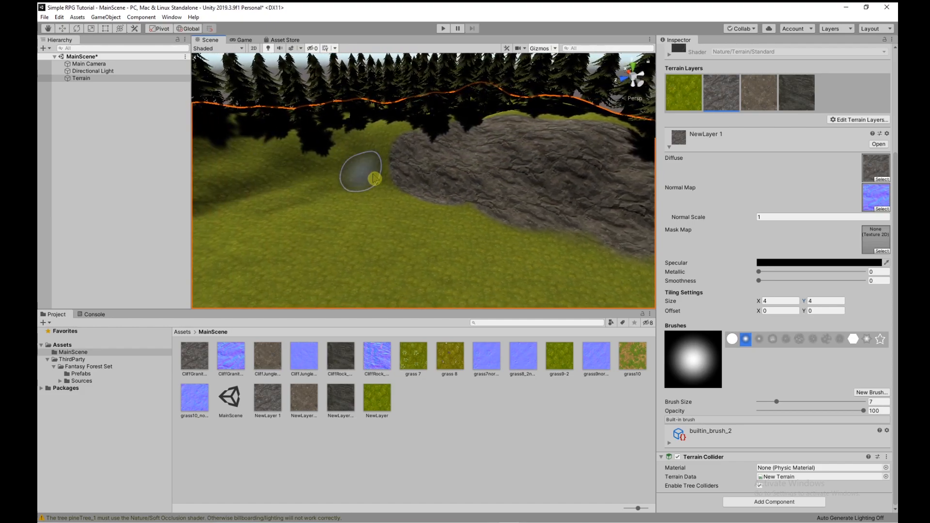
left_click_drag(357, 177, 394, 174)
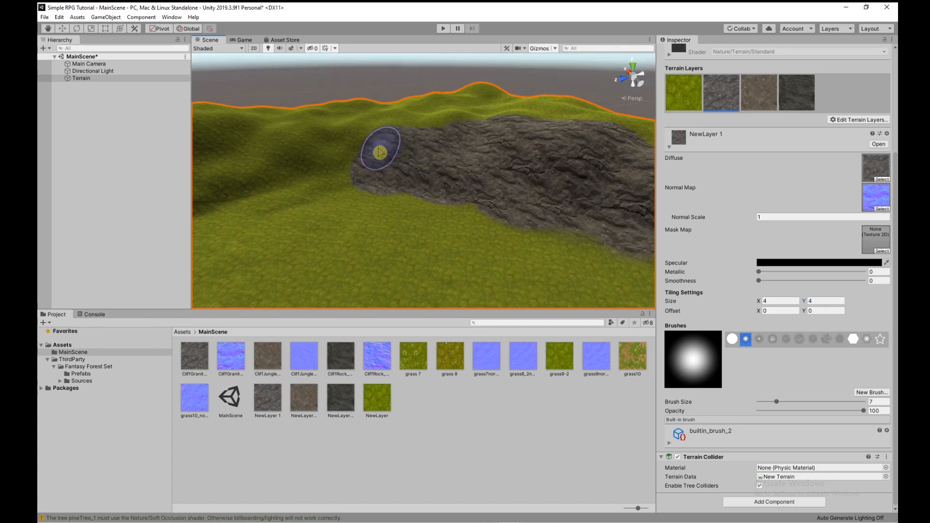
left_click_drag(320, 154, 292, 159)
mouse_move(350, 163)
right_mouse_down()
mouse_move(301, 150)
mouse_move(337, 150)
mouse_move(335, 163)
mouse_move(239, 141)
mouse_move(370, 165)
right_mouse_up()
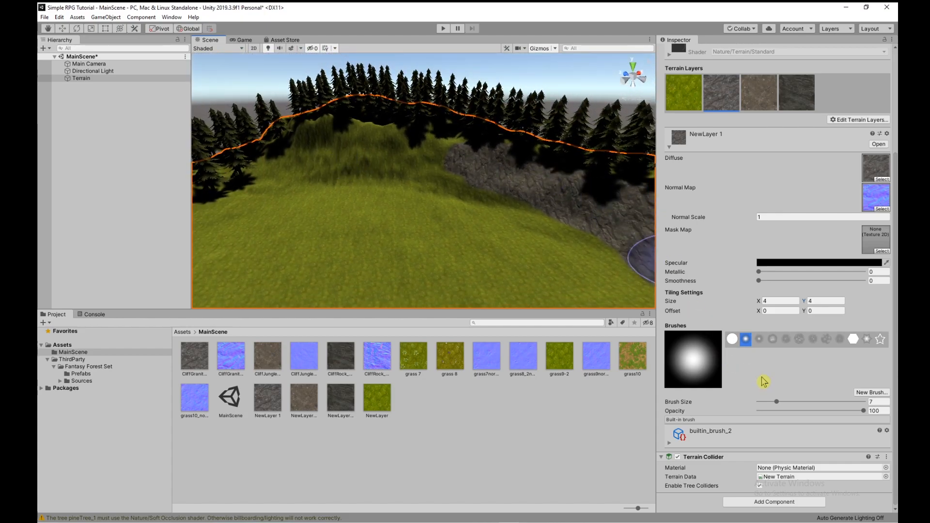
Enlarge the brush to size 13 and paint granite over the steep hill and the rest of the ridge face
left_click_drag(776, 403, 781, 402)
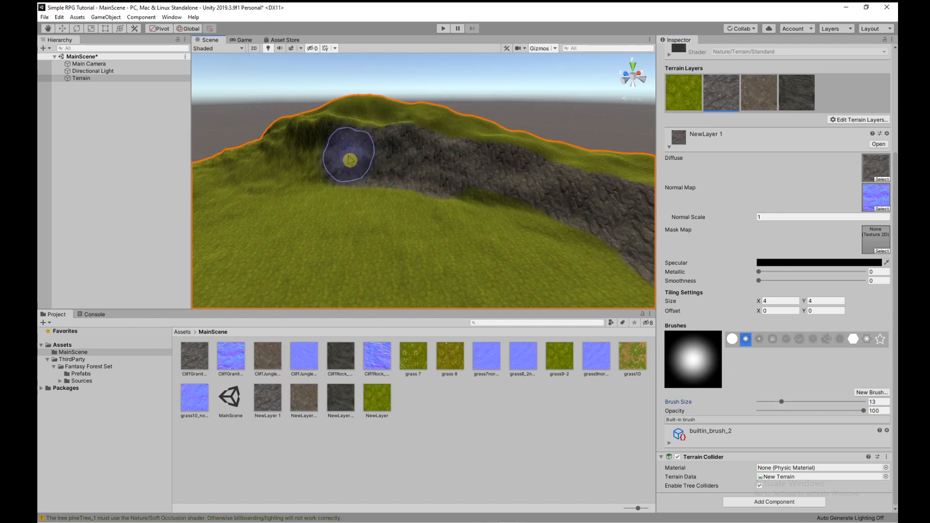
left_click_drag(289, 166, 296, 165)
left_click_drag(356, 162, 404, 148)
mouse_move(407, 150)
right_mouse_down()
mouse_move(416, 125)
mouse_move(414, 137)
right_mouse_up()
key("w")
left_click_drag(431, 206, 428, 211)
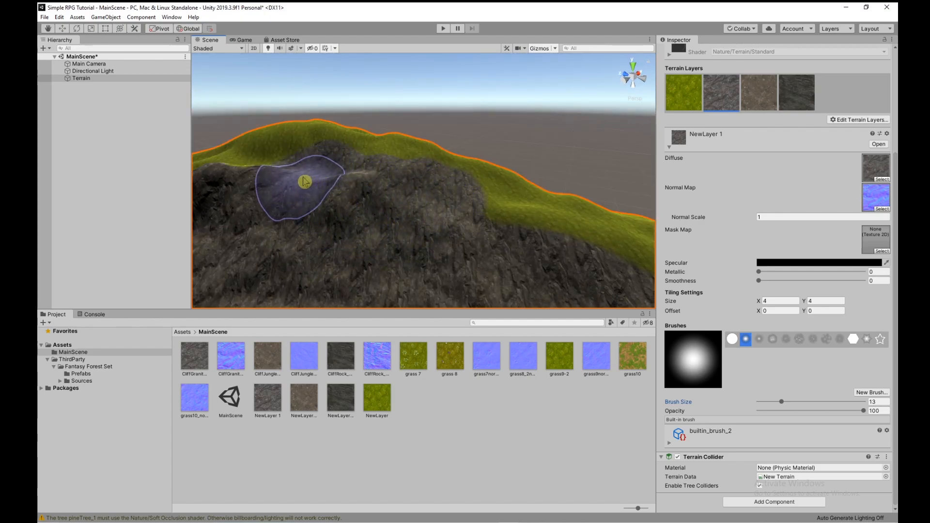
left_click_drag(286, 171, 327, 187)
mouse_move(328, 187)
right_mouse_down()
mouse_move(312, 222)
mouse_move(405, 245)
mouse_move(330, 237)
mouse_move(295, 216)
mouse_move(411, 235)
mouse_move(473, 225)
mouse_move(402, 203)
right_mouse_up()
left_click_drag(388, 198, 387, 209)
mouse_move(438, 234)
right_mouse_down()
mouse_move(539, 233)
mouse_move(581, 203)
mouse_move(566, 241)
mouse_move(573, 251)
mouse_move(581, 246)
mouse_move(454, 233)
mouse_move(498, 243)
mouse_move(567, 197)
right_mouse_up()
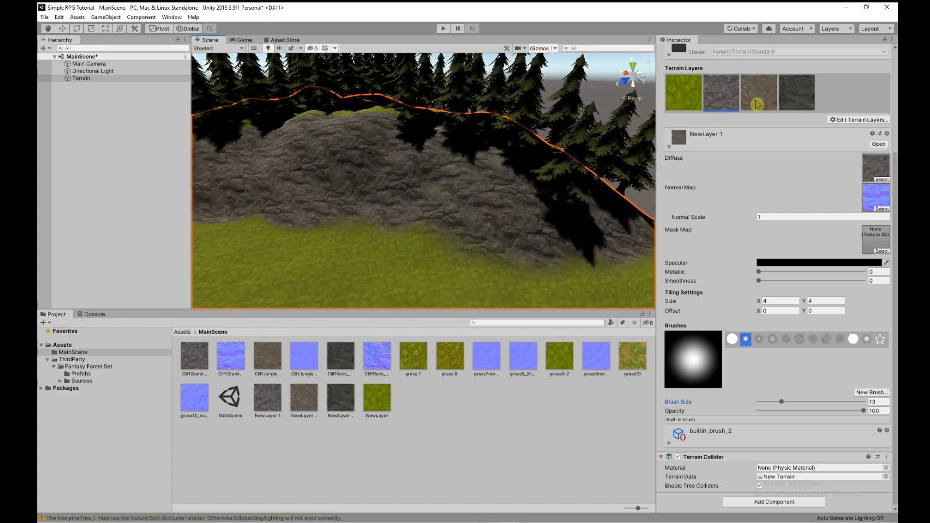
Preview the grass10 texture asset and reselect the terrain
right_click_drag(442, 226, 455, 236)
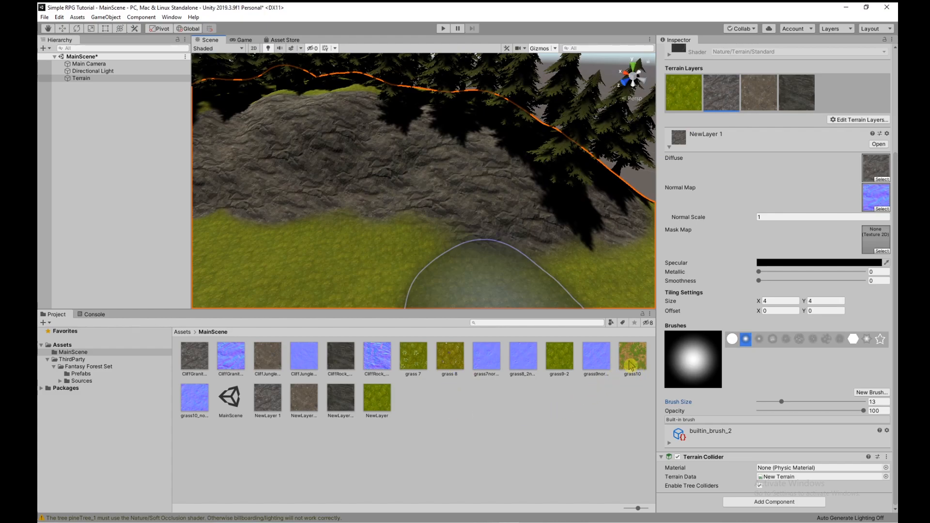
left_click(467, 270)
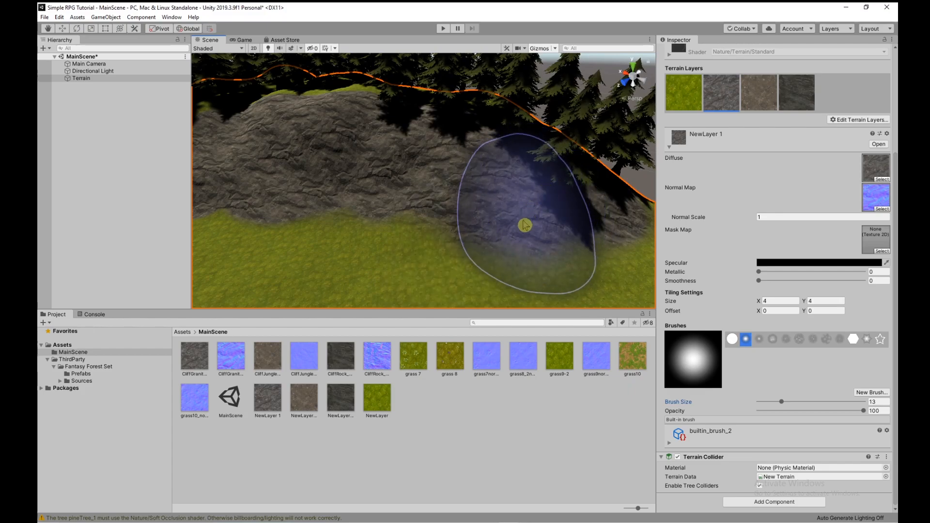
scroll(758, 138, "up", 5)
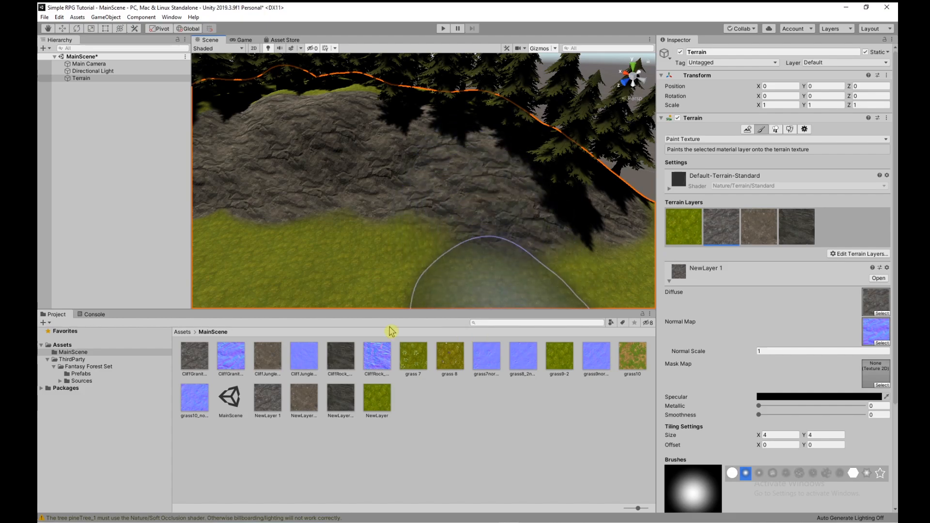
left_click(632, 364)
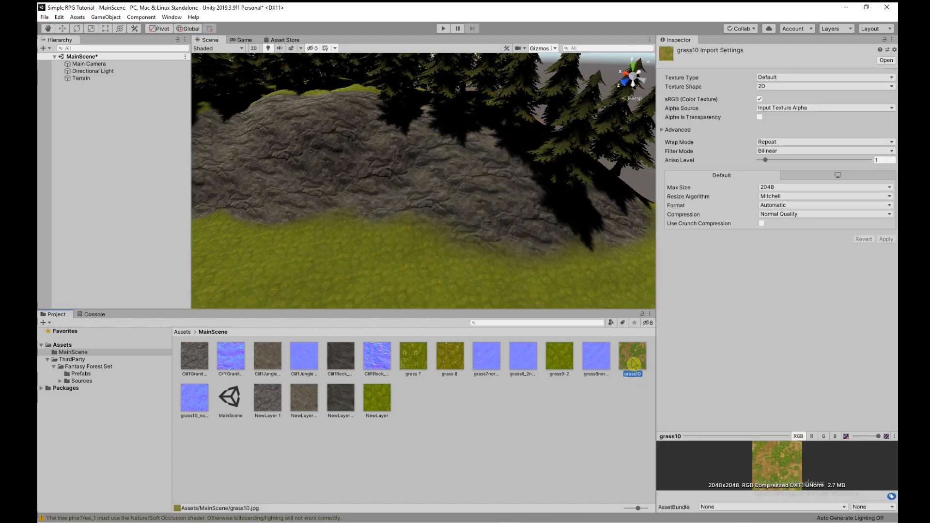
left_click(428, 260)
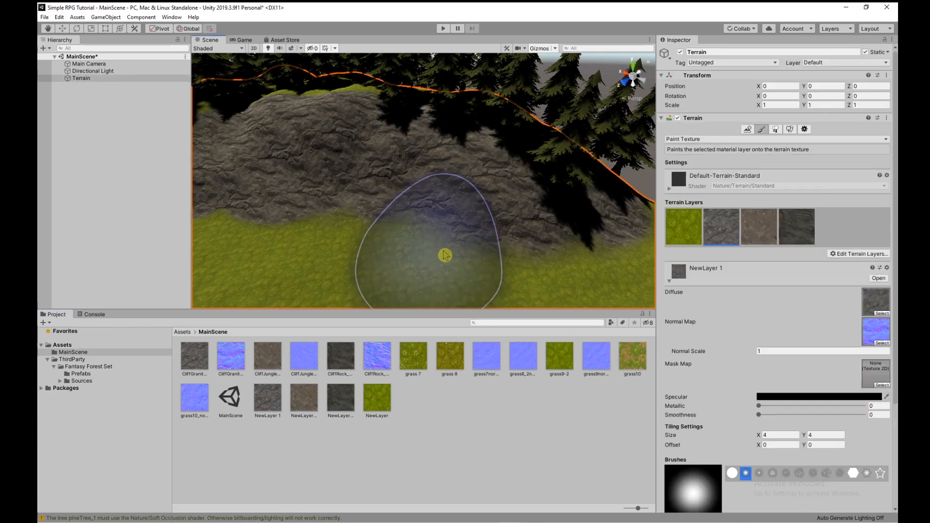
Create a terrain layer from the grass10 texture and assign the grass10 normal texture as its normal map
left_click(831, 253)
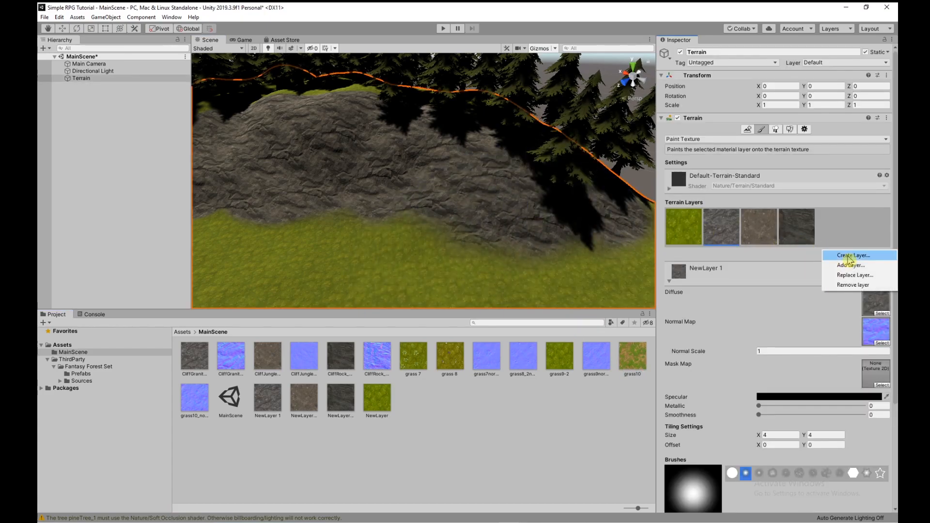
left_click(847, 257)
scroll(442, 206, "down", 2)
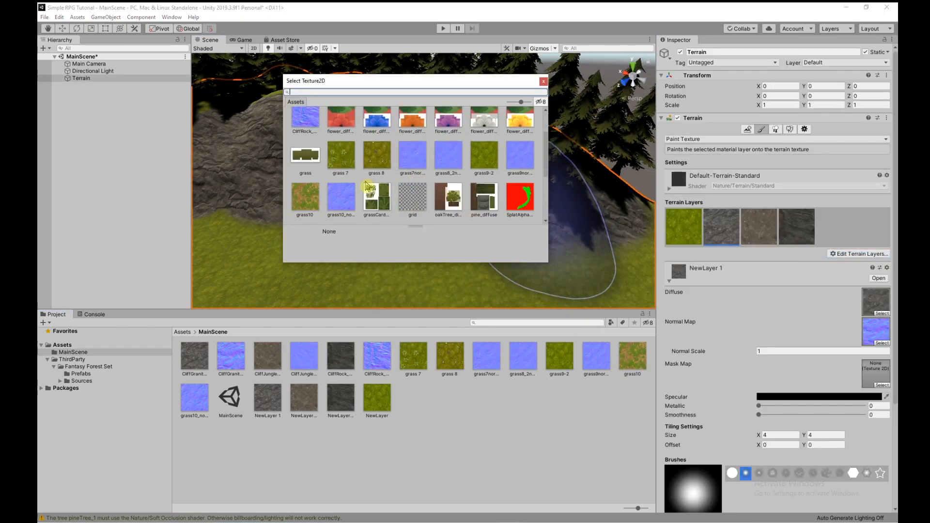
left_click(306, 200)
double_click(308, 206)
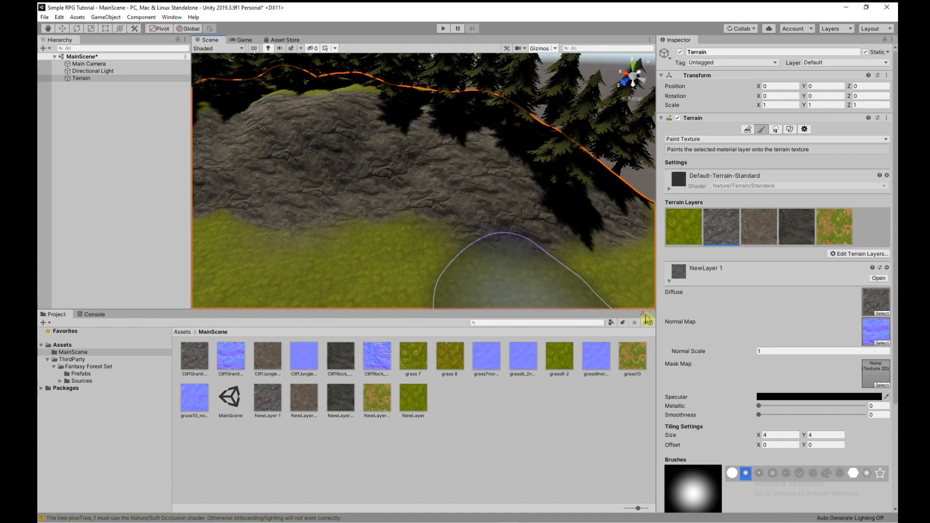
left_click(825, 240)
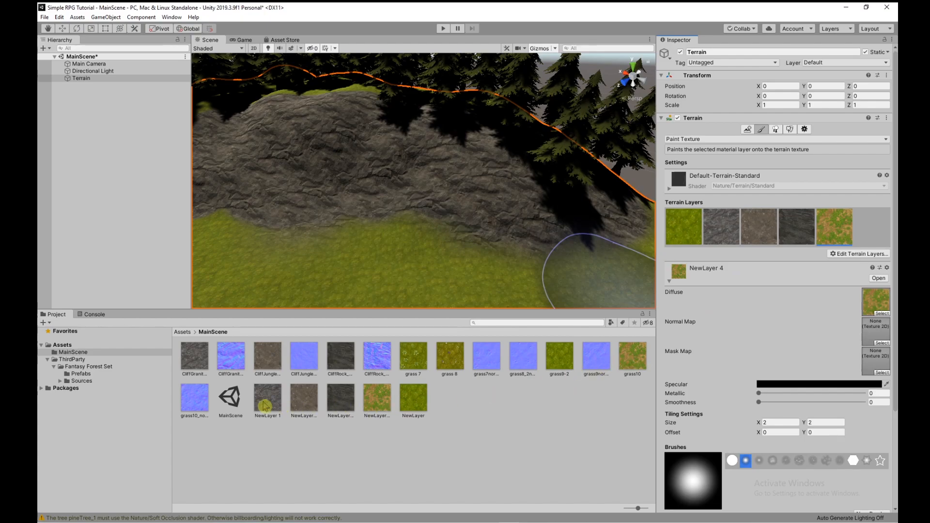
left_click_drag(207, 402, 813, 338)
left_click_drag(874, 339, 875, 335)
Set the brush opacity to 1.5 and the brush size to 4 for painting the grass10 layer
scroll(499, 235, "down", 3)
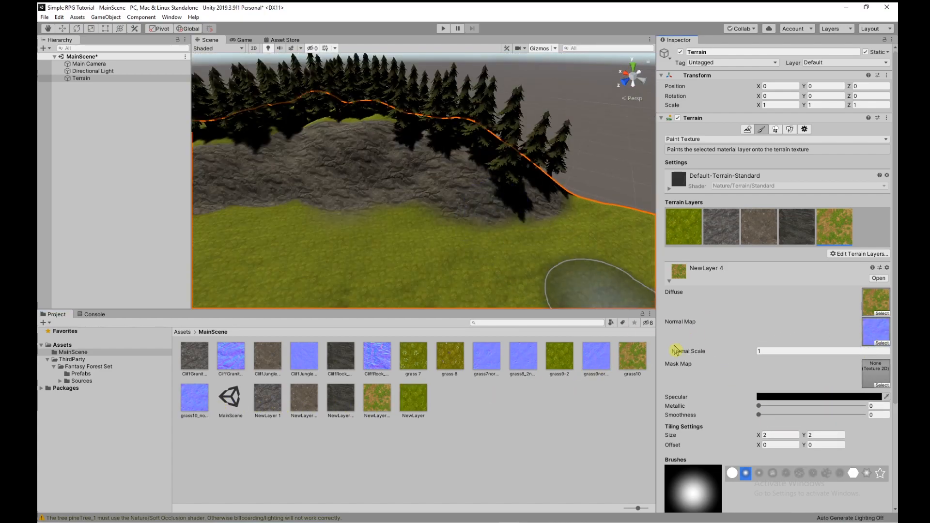
scroll(741, 322, "down", 3)
scroll(737, 363, "down", 2)
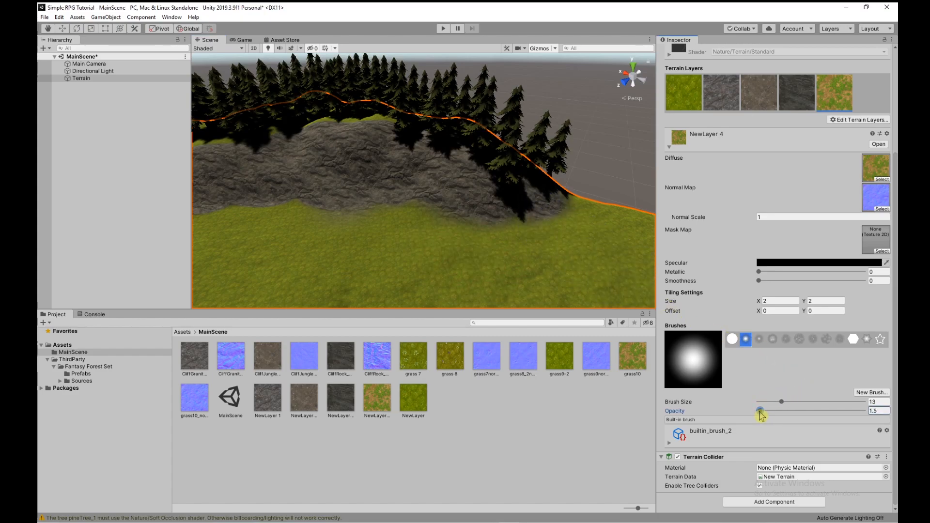
scroll(582, 249, "up", 5)
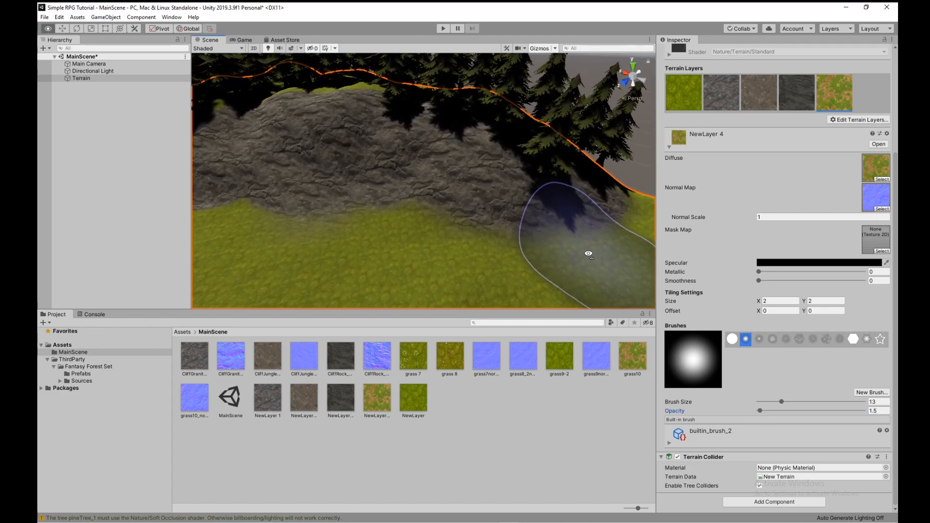
left_click(774, 402)
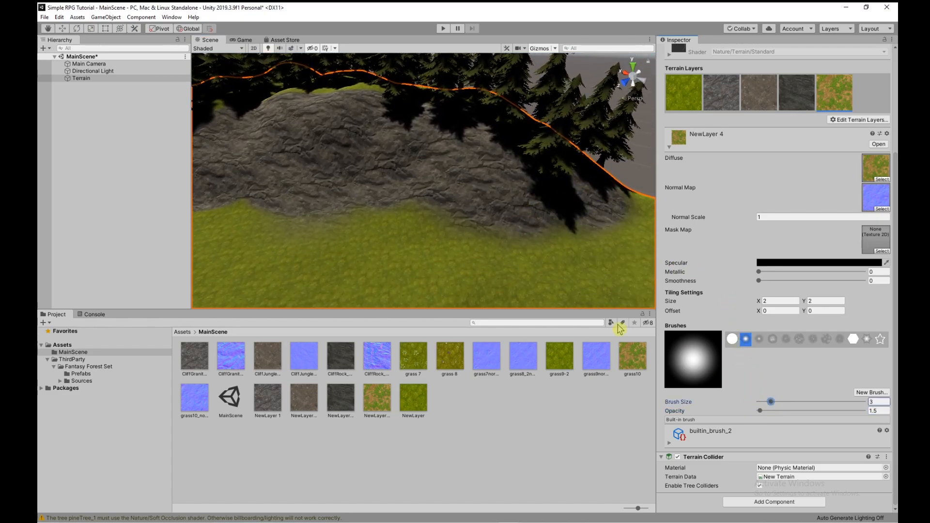
left_click_drag(778, 404, 783, 404)
mouse_move(597, 245)
left_mouse_down("alt")
mouse_move(511, 238)
mouse_move(453, 266)
mouse_move(453, 254)
mouse_move(499, 218)
left_mouse_up("alt")
left_click(776, 403)
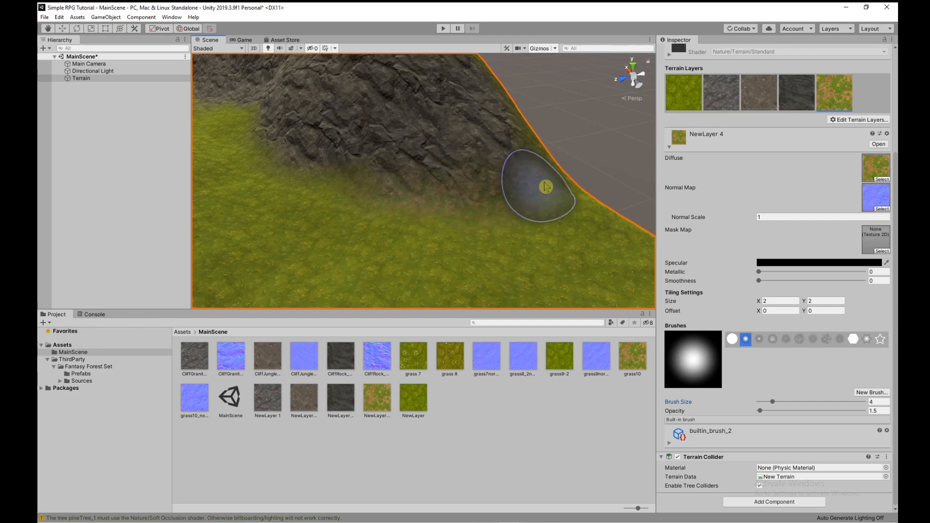
Paint the grass10 layer along the whole base of the granite cliffs to blend the rock into the grass
left_click_drag(528, 206, 554, 193, "alt")
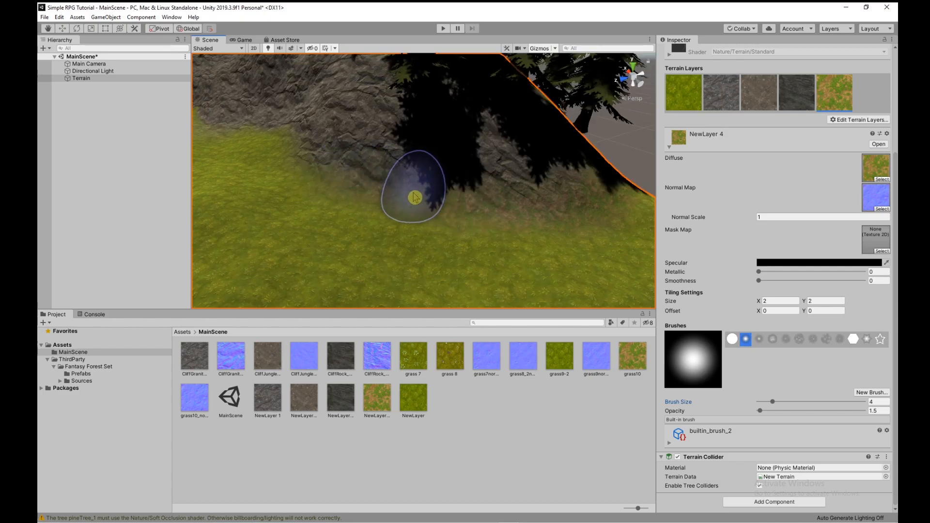
mouse_move(290, 162)
left_mouse_down("alt")
mouse_move(365, 150)
mouse_move(498, 218)
left_mouse_up("alt")
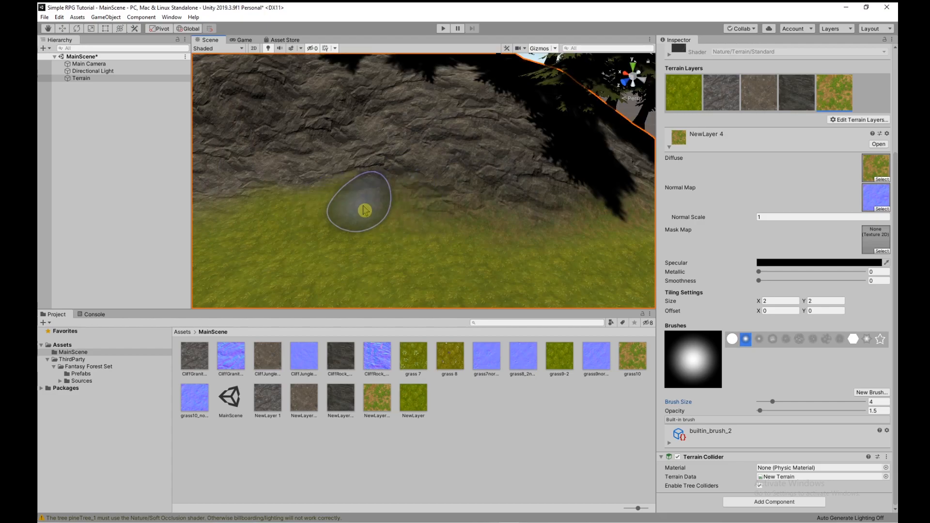
mouse_move(353, 206)
left_mouse_down("alt")
mouse_move(315, 214)
mouse_move(248, 207)
mouse_move(440, 222)
left_mouse_up("alt")
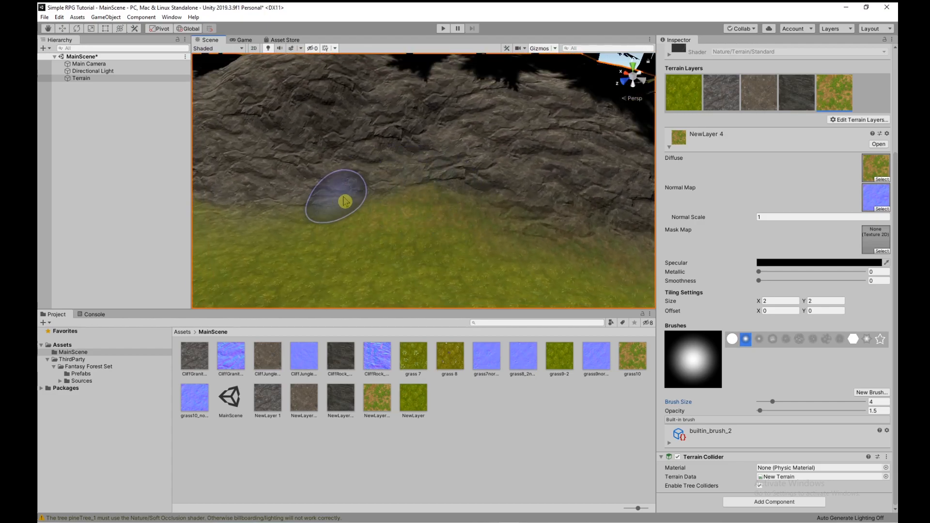
mouse_move(285, 193)
left_mouse_down()
mouse_move(310, 194)
mouse_move(289, 205)
mouse_move(221, 199)
mouse_move(281, 193)
mouse_move(393, 220)
left_mouse_up()
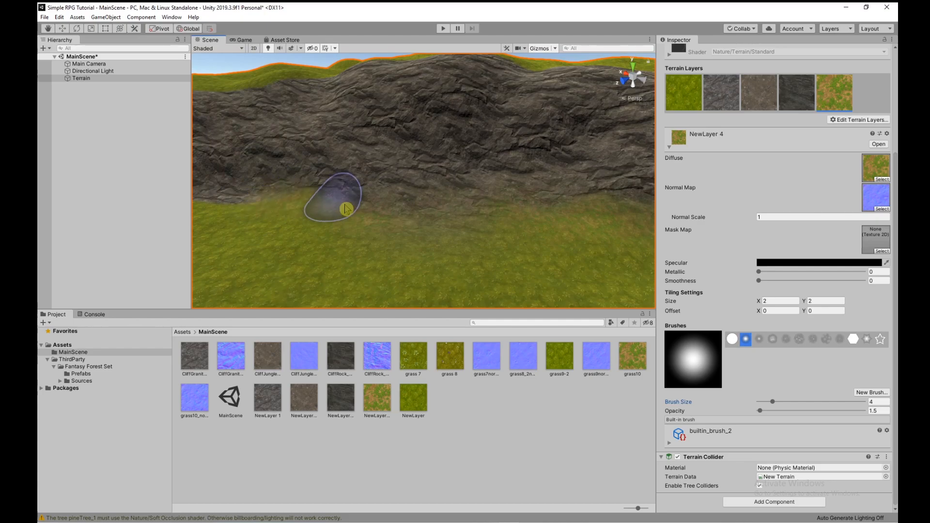
mouse_move(333, 185)
right_mouse_down()
mouse_move(297, 183)
mouse_move(306, 210)
mouse_move(317, 201)
right_mouse_up()
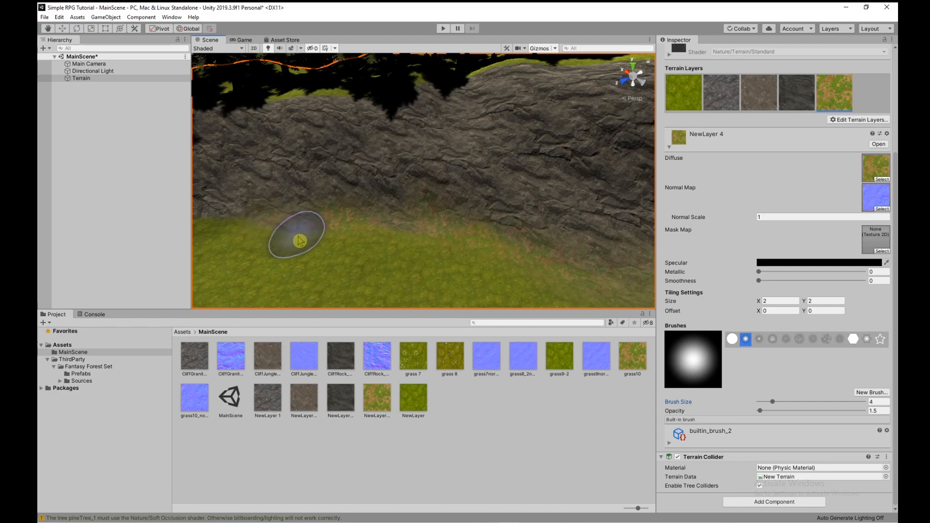
mouse_move(312, 214)
right_mouse_down()
mouse_move(223, 197)
mouse_move(264, 199)
mouse_move(385, 264)
right_mouse_up()
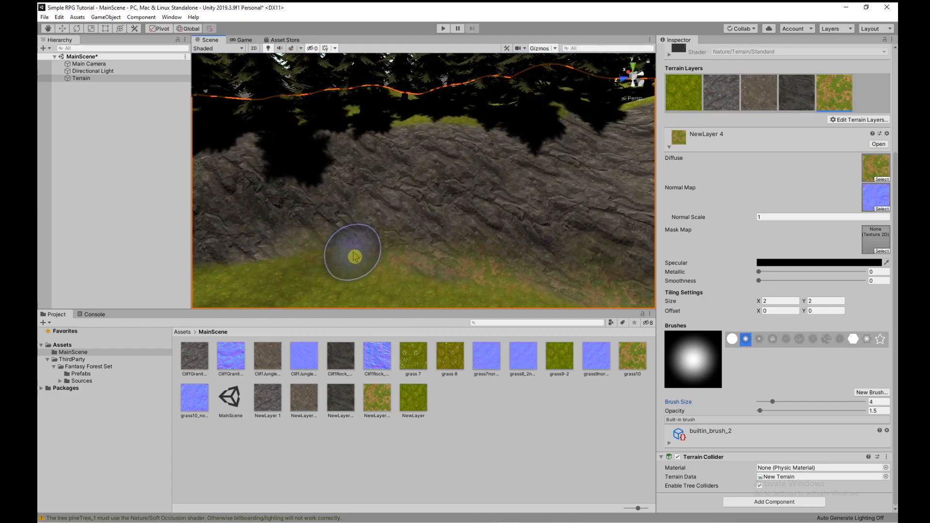
mouse_move(394, 270)
right_mouse_down()
mouse_move(307, 266)
mouse_move(442, 249)
right_mouse_up()
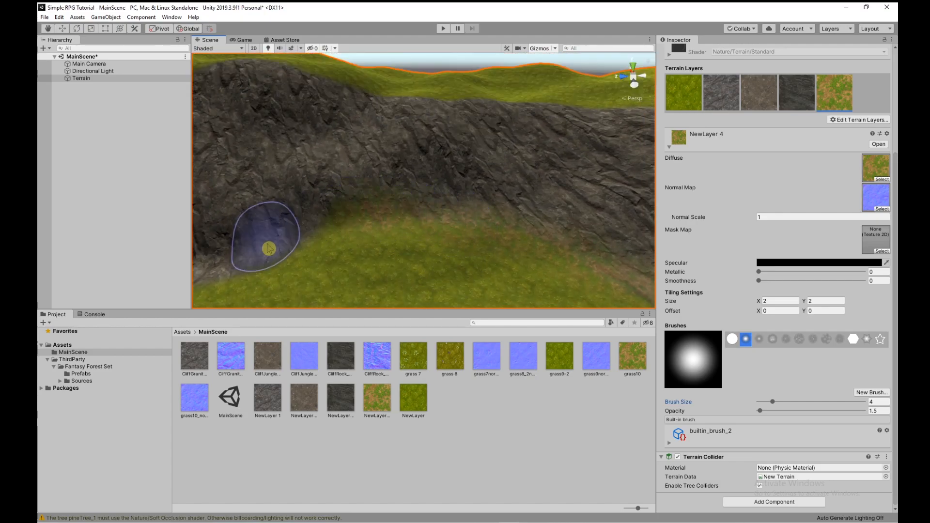
mouse_move(304, 260)
right_mouse_down()
mouse_move(276, 249)
mouse_move(294, 260)
right_mouse_up()
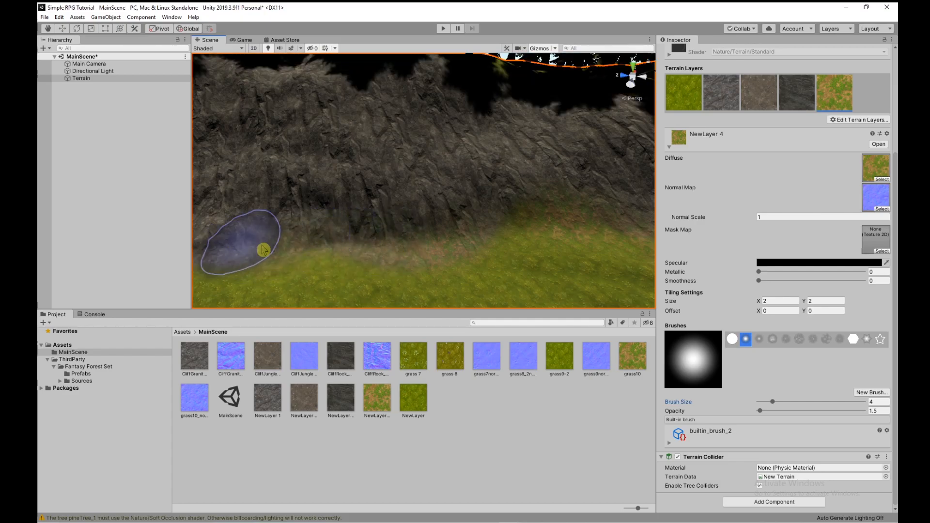
right_click_drag(340, 260, 400, 259)
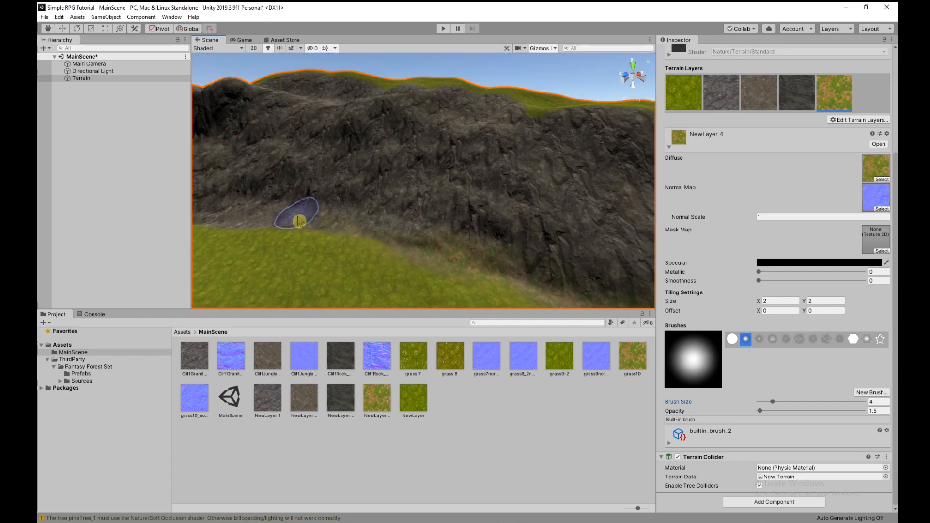
mouse_move(345, 227)
right_mouse_down()
mouse_move(363, 229)
mouse_move(342, 218)
mouse_move(337, 263)
mouse_move(358, 246)
right_mouse_up()
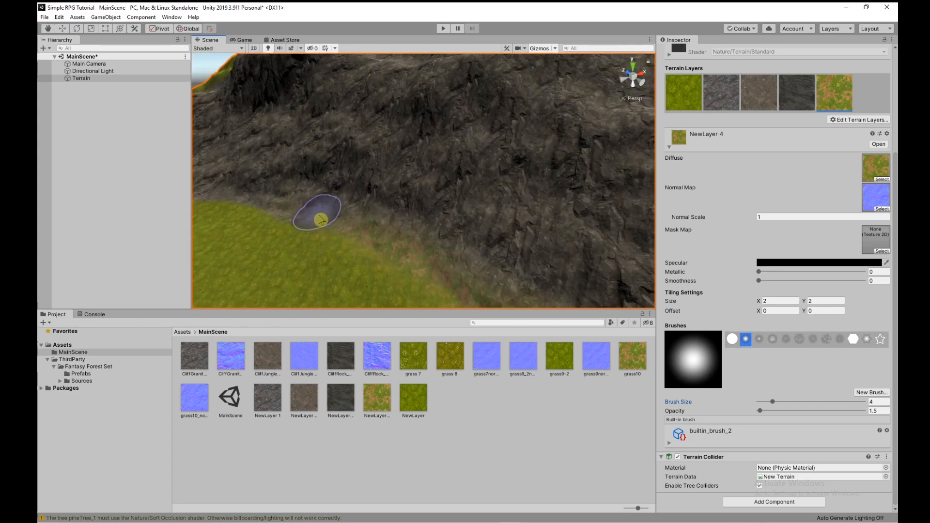
right_click_drag(233, 197, 297, 204)
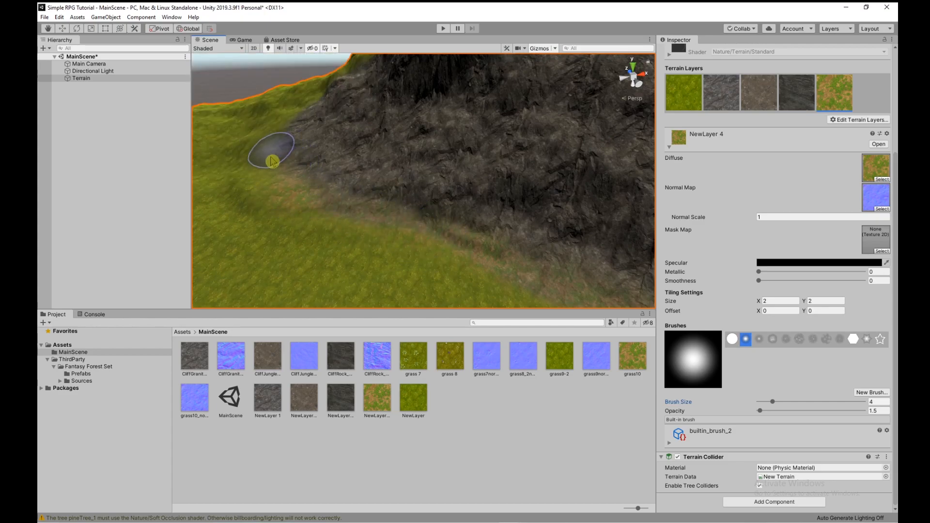
right_click_drag(302, 184, 740, 226)
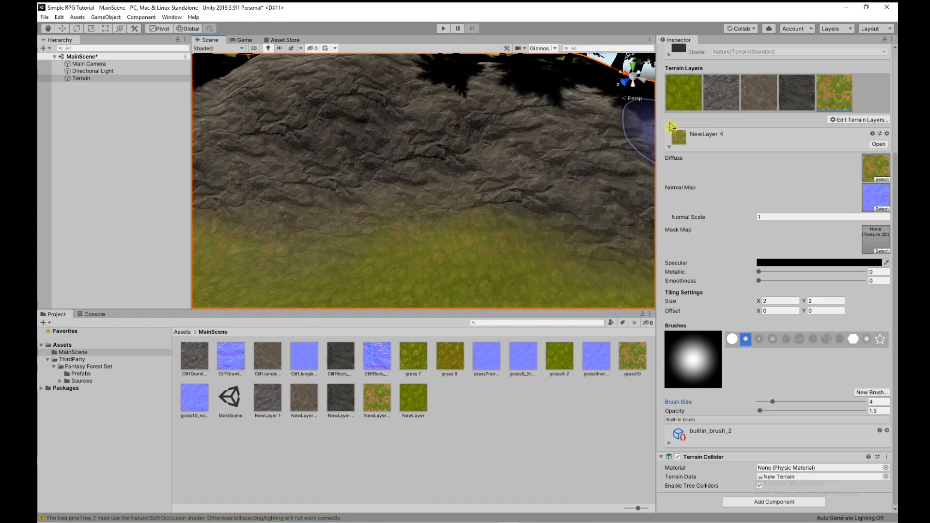
Select the dark cliff rock layer (NewLayer 3) and paint a first patch of it on the granite cliff face
left_click(787, 103)
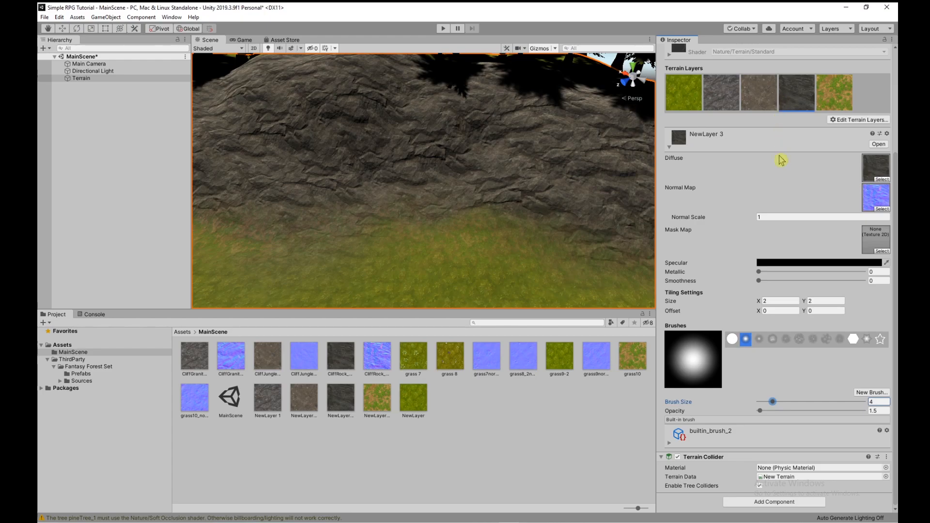
left_click_drag(547, 154, 575, 187)
key("w")
right_click_drag(565, 223, 524, 226)
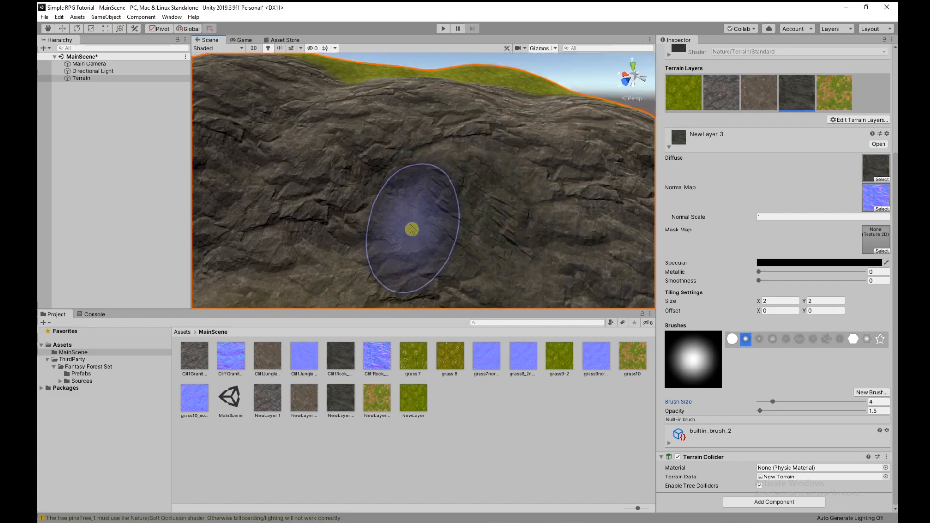
mouse_move(506, 187)
right_mouse_down()
mouse_move(517, 257)
mouse_move(515, 240)
right_mouse_up()
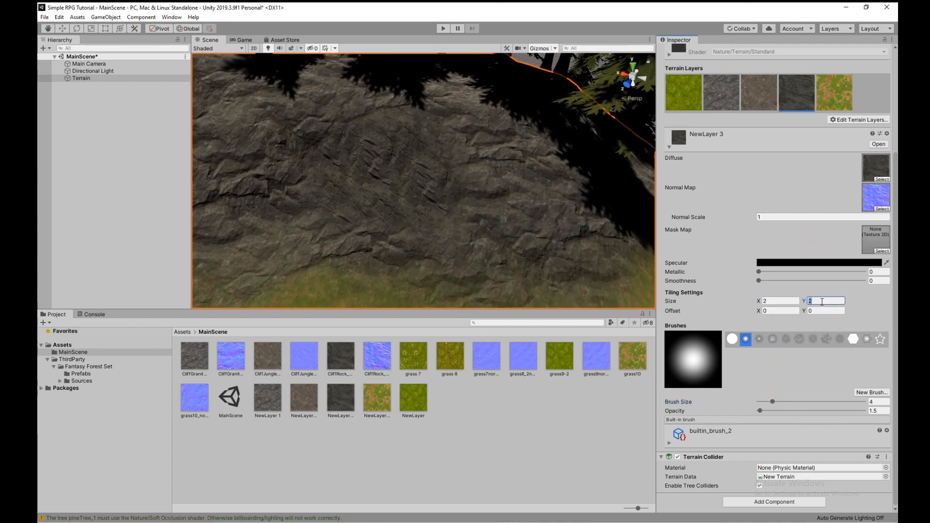
Set the tiling size of the dark cliff rock layer to 4 in both X and Y
type("4")
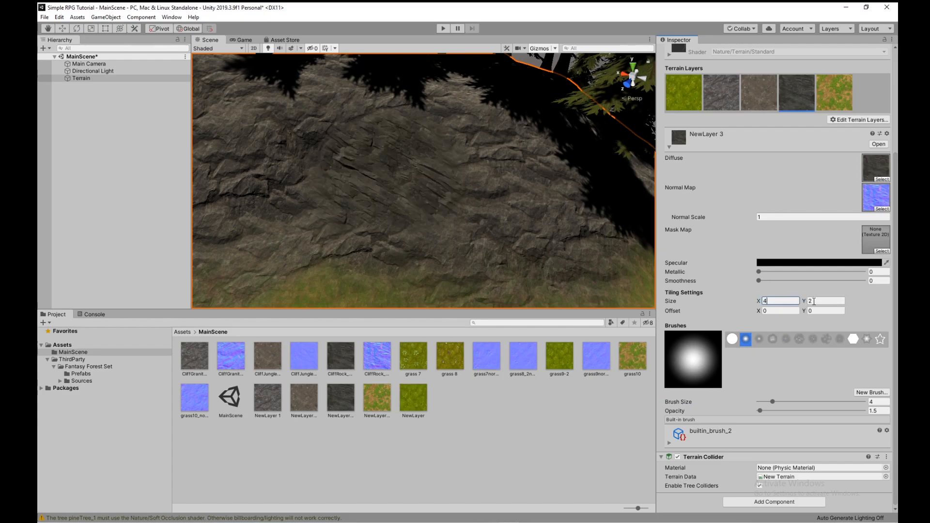
type("4")
scroll(525, 229, "down", 3)
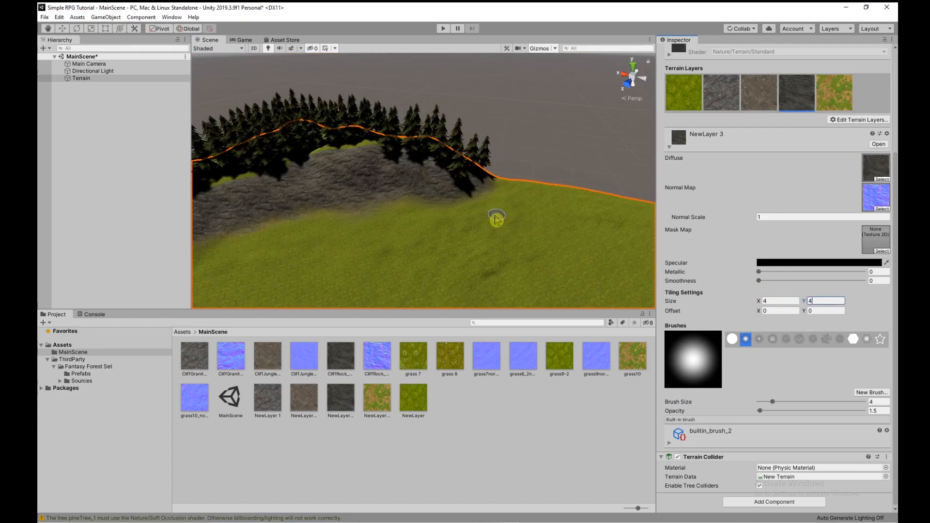
Paint scattered patches of the dark cliff rock layer across the face of the first cliff
left_click_drag(472, 172, 455, 191)
mouse_move(455, 196)
left_mouse_down()
mouse_move(458, 209)
mouse_move(438, 165)
left_mouse_up()
mouse_move(521, 204)
left_mouse_down()
mouse_move(461, 212)
mouse_move(429, 198)
left_mouse_up()
mouse_move(421, 195)
right_mouse_down()
mouse_move(359, 187)
mouse_move(400, 182)
mouse_move(398, 239)
mouse_move(420, 238)
right_mouse_up()
mouse_move(425, 237)
left_mouse_down()
mouse_move(432, 226)
mouse_move(409, 235)
mouse_move(529, 260)
left_mouse_up()
mouse_move(531, 251)
right_mouse_down()
mouse_move(555, 255)
mouse_move(518, 262)
right_mouse_up()
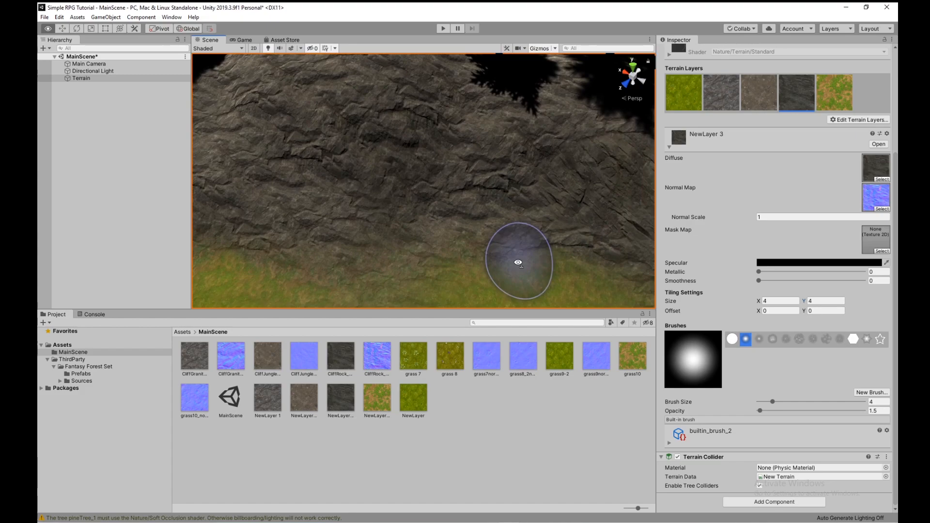
left_click_drag(491, 218, 490, 214)
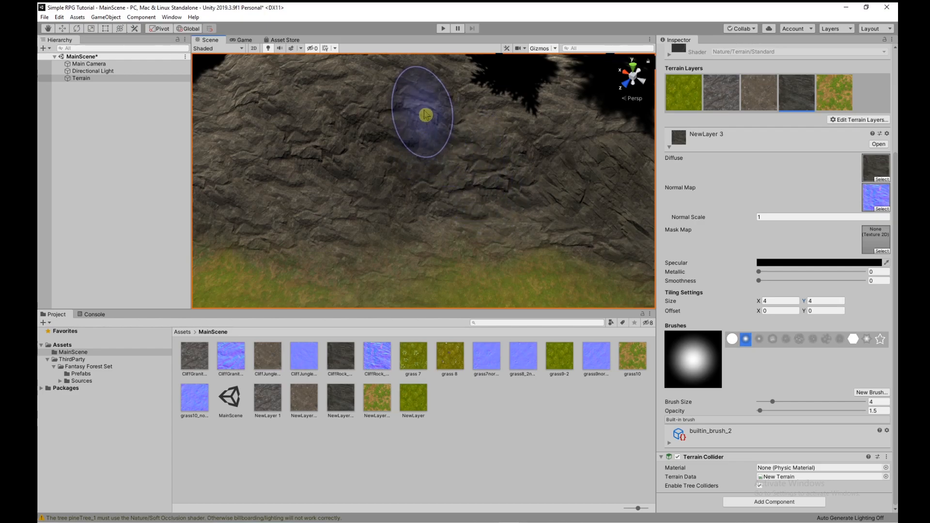
mouse_move(409, 176)
left_mouse_down()
mouse_move(322, 145)
mouse_move(326, 187)
left_mouse_up()
mouse_move(326, 187)
right_mouse_down()
mouse_move(332, 170)
mouse_move(321, 162)
mouse_move(388, 210)
mouse_move(452, 210)
mouse_move(455, 221)
mouse_move(390, 209)
mouse_move(405, 190)
right_mouse_up()
key("s")
mouse_move(449, 173)
left_mouse_down()
mouse_move(418, 167)
mouse_move(425, 154)
mouse_move(403, 152)
mouse_move(427, 160)
mouse_move(415, 161)
mouse_move(415, 177)
left_mouse_up()
left_click(359, 182)
left_click(366, 181)
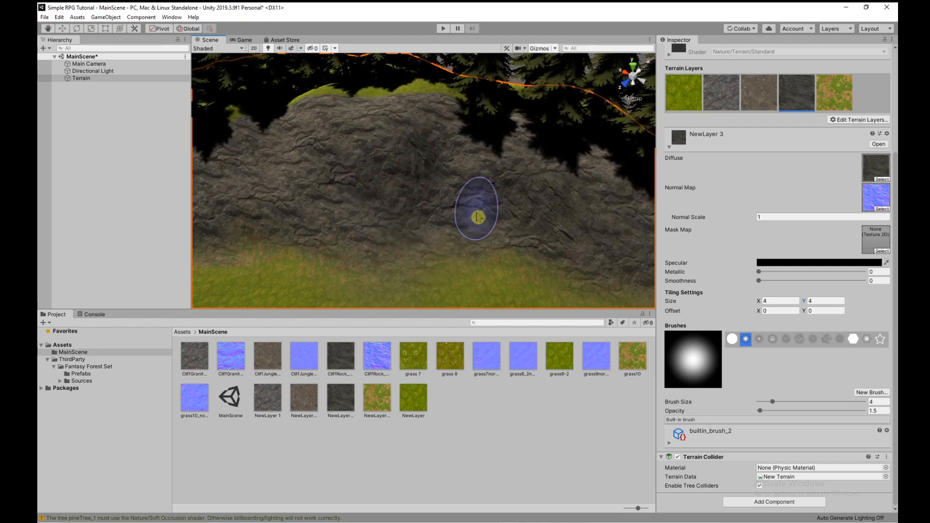
key("a")
right_click_drag(342, 212, 339, 209)
left_click_drag(336, 208, 333, 208)
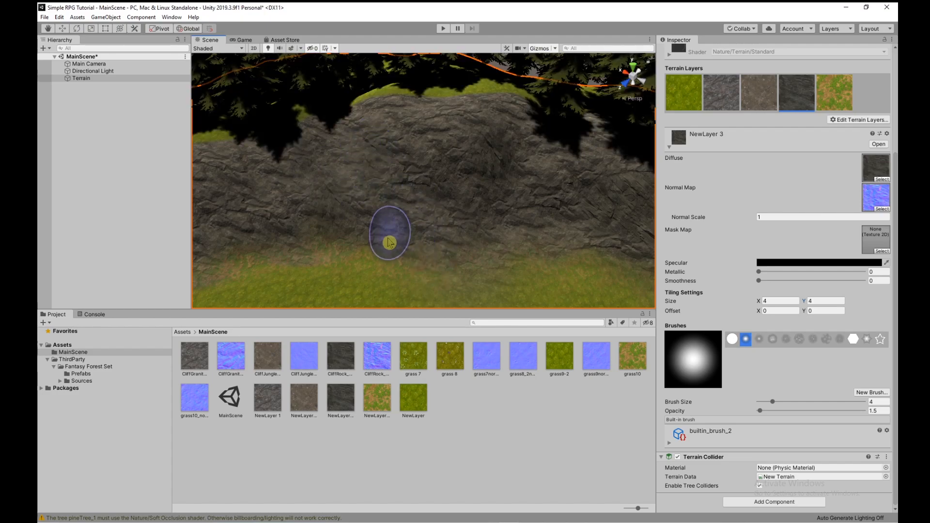
Continue painting dark cliff rock patches along the rest of the ridge, up to the steep peak at its far end
mouse_move(387, 254)
left_mouse_down()
mouse_move(369, 250)
mouse_move(411, 235)
left_mouse_up()
right_click_drag(451, 219, 417, 199)
key("s")
mouse_move(412, 218)
left_mouse_down()
mouse_move(368, 207)
mouse_move(343, 180)
mouse_move(300, 218)
mouse_move(326, 228)
mouse_move(353, 202)
mouse_move(348, 187)
mouse_move(351, 207)
mouse_move(347, 199)
left_mouse_up()
mouse_move(367, 209)
right_mouse_down()
mouse_move(246, 194)
mouse_move(357, 210)
mouse_move(325, 174)
mouse_move(391, 204)
right_mouse_up()
mouse_move(471, 241)
left_mouse_down()
mouse_move(431, 239)
mouse_move(459, 239)
left_mouse_up()
left_click_drag(528, 206, 517, 207)
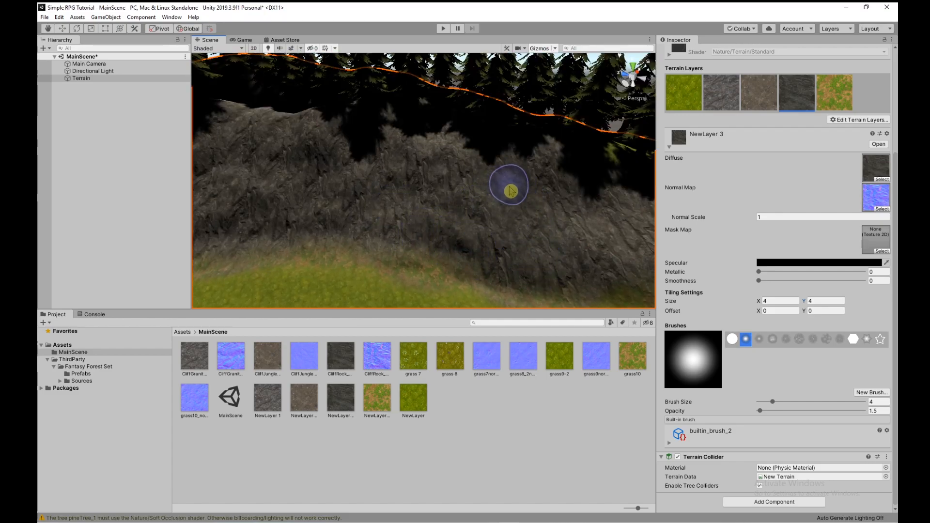
mouse_move(436, 177)
left_mouse_down()
mouse_move(470, 200)
mouse_move(449, 189)
left_mouse_up()
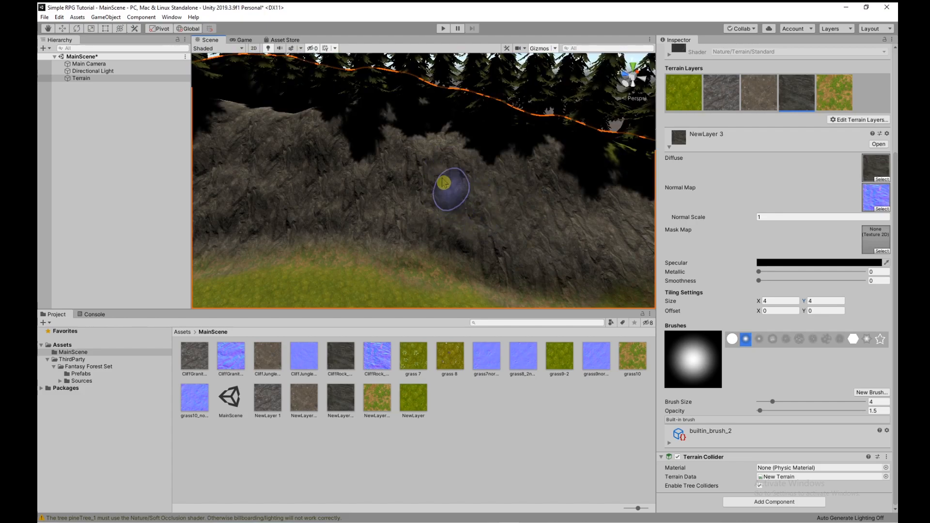
mouse_move(380, 169)
left_mouse_down()
mouse_move(388, 152)
mouse_move(409, 200)
left_mouse_up()
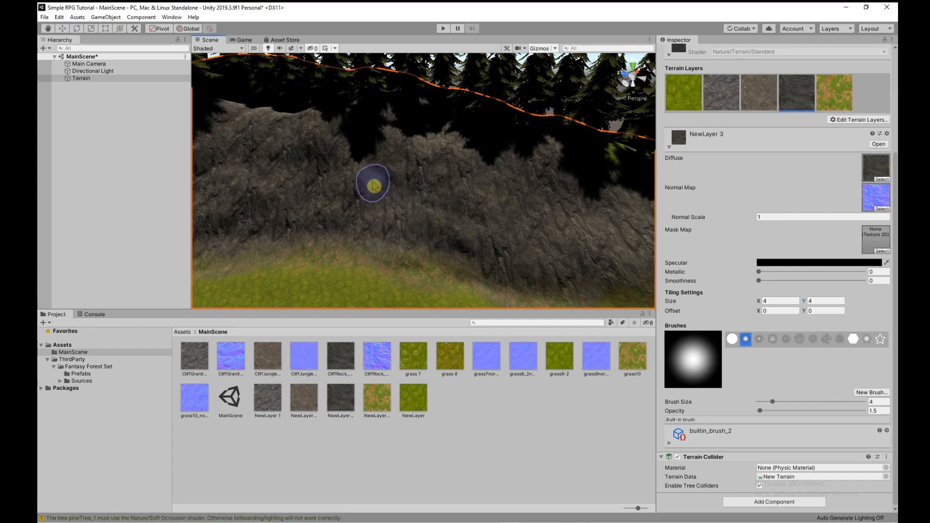
right_click_drag(357, 208, 351, 213)
mouse_move(378, 209)
left_mouse_down()
mouse_move(374, 228)
mouse_move(374, 207)
mouse_move(343, 187)
mouse_move(342, 153)
mouse_move(269, 209)
left_mouse_up()
mouse_move(270, 208)
right_mouse_down()
mouse_move(258, 179)
mouse_move(289, 188)
right_mouse_up()
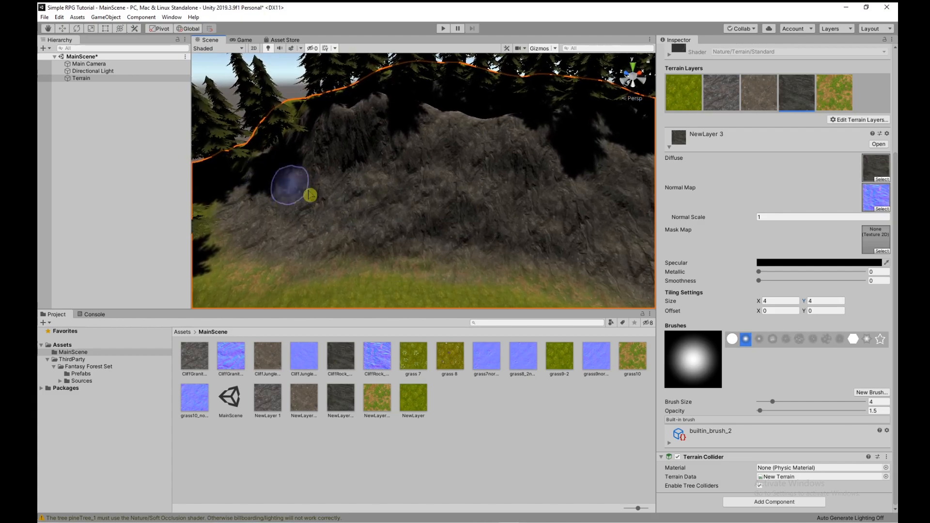
left_click_drag(339, 209, 347, 203)
left_click_drag(344, 248, 343, 244)
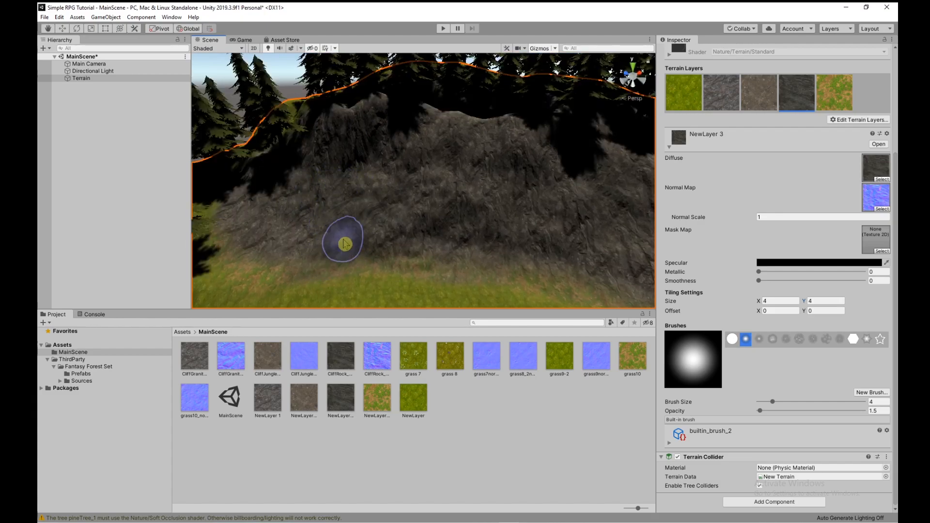
left_click_drag(301, 222, 303, 197)
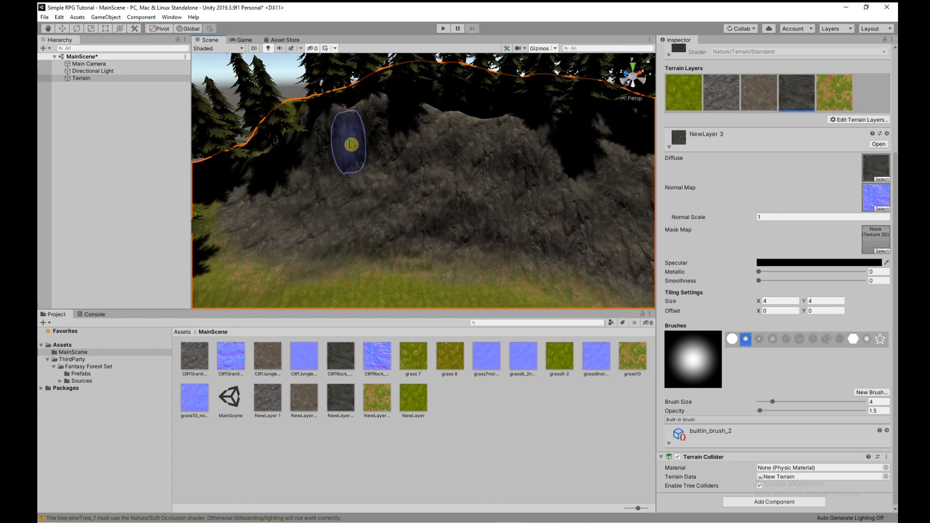
left_click_drag(348, 147, 378, 140)
mouse_move(445, 135)
left_mouse_down()
mouse_move(499, 135)
mouse_move(539, 190)
left_mouse_up()
Select the brown jungle cliff layer (NewLayer 2) and paint patches of it over the cliff faces along the ridge
mouse_move(557, 216)
right_mouse_down()
mouse_move(704, 229)
mouse_move(687, 224)
right_mouse_up()
mouse_move(323, 198)
right_mouse_down()
mouse_move(349, 207)
mouse_move(588, 181)
mouse_move(470, 192)
right_mouse_up()
left_click(770, 99)
key("w")
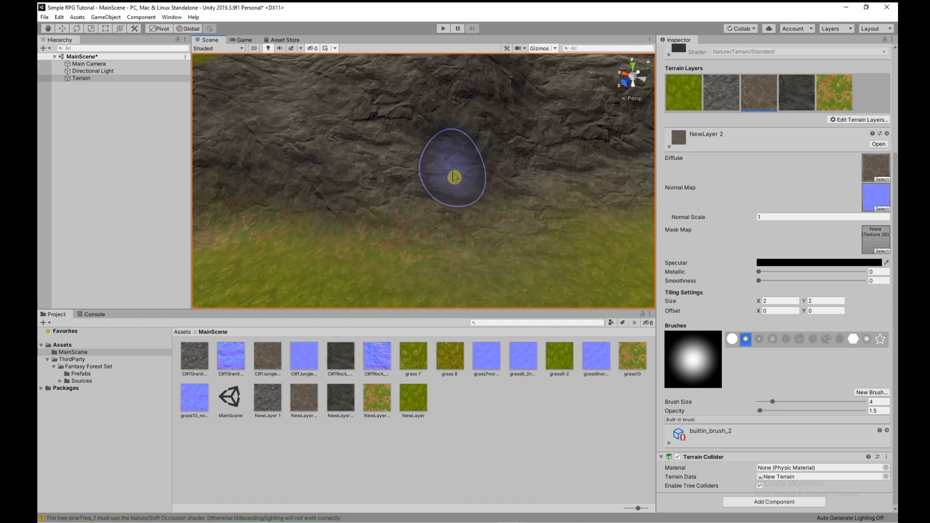
middle_click_drag(456, 164, 454, 193)
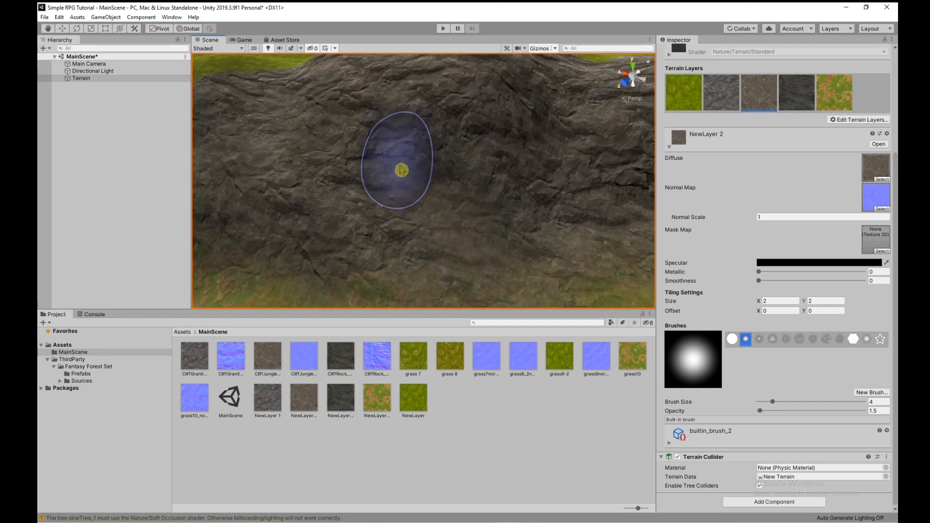
scroll(459, 203, "down", 3)
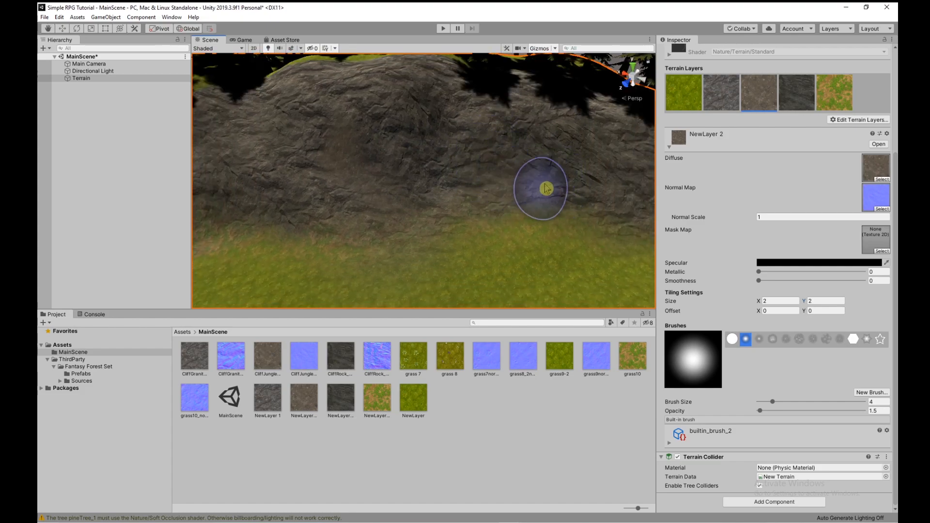
right_click_drag(572, 184, 617, 179)
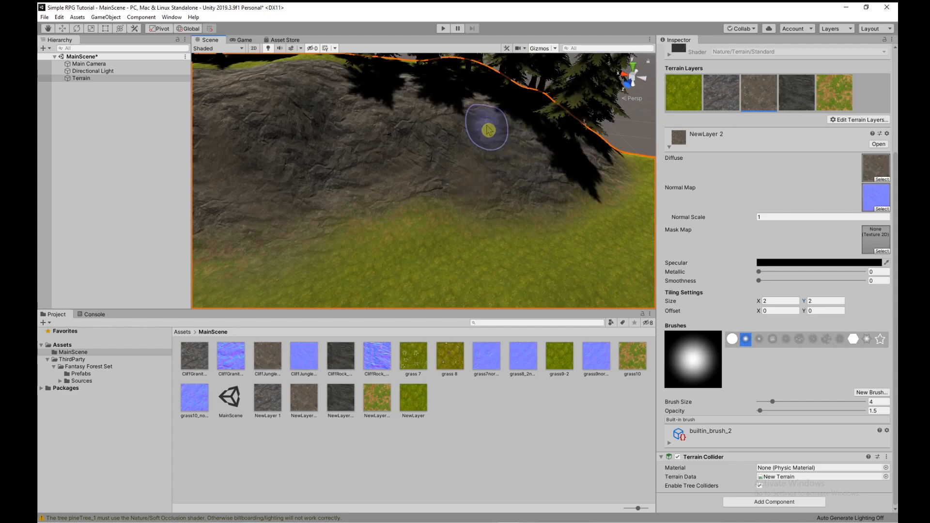
right_click_drag(494, 132, 458, 112)
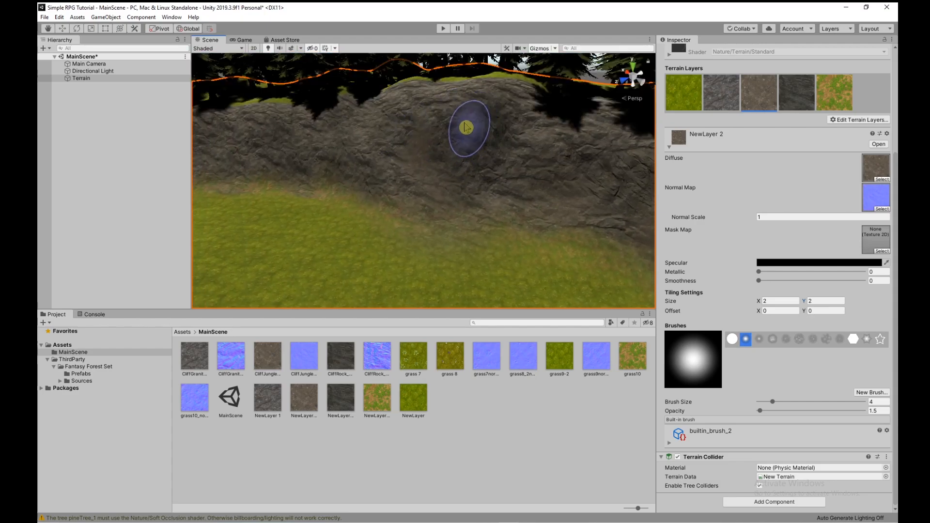
right_click_drag(483, 168, 368, 167)
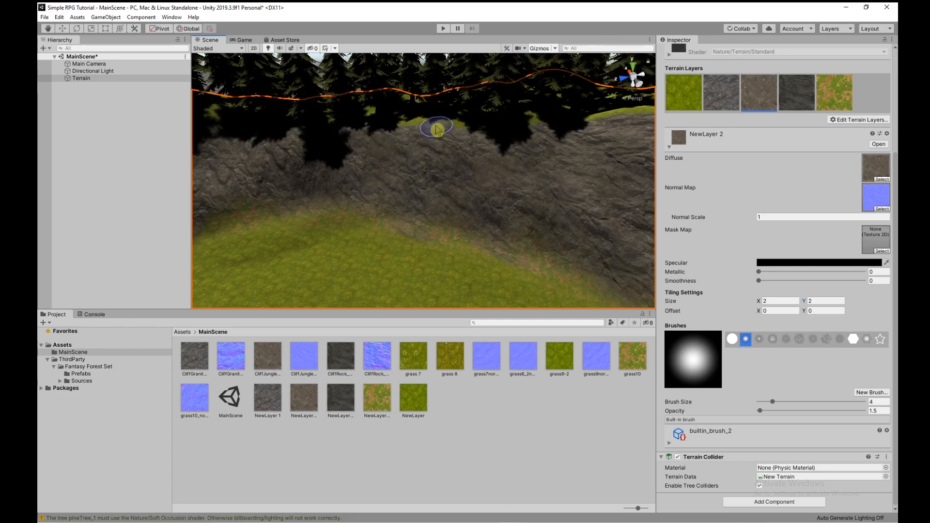
right_click_drag(405, 125, 351, 174)
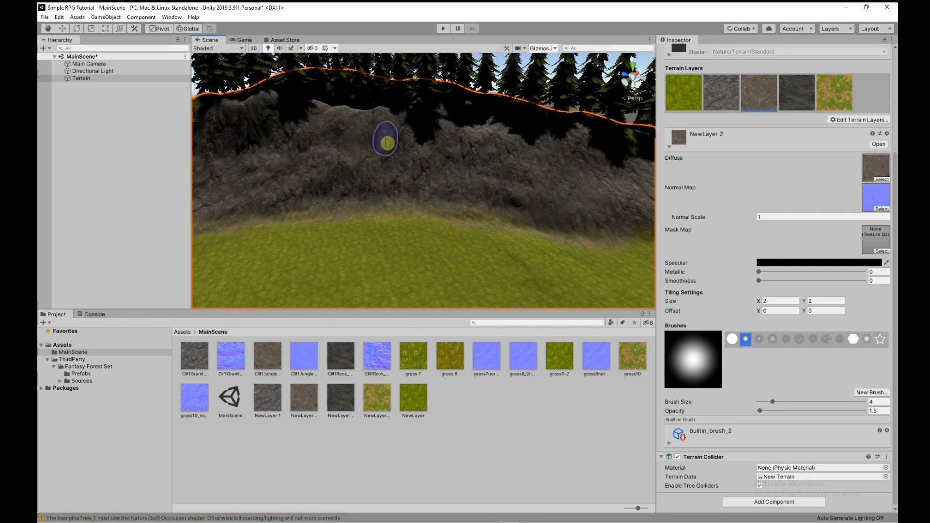
mouse_move(347, 181)
right_mouse_down()
mouse_move(321, 143)
mouse_move(311, 145)
mouse_move(361, 189)
right_mouse_up()
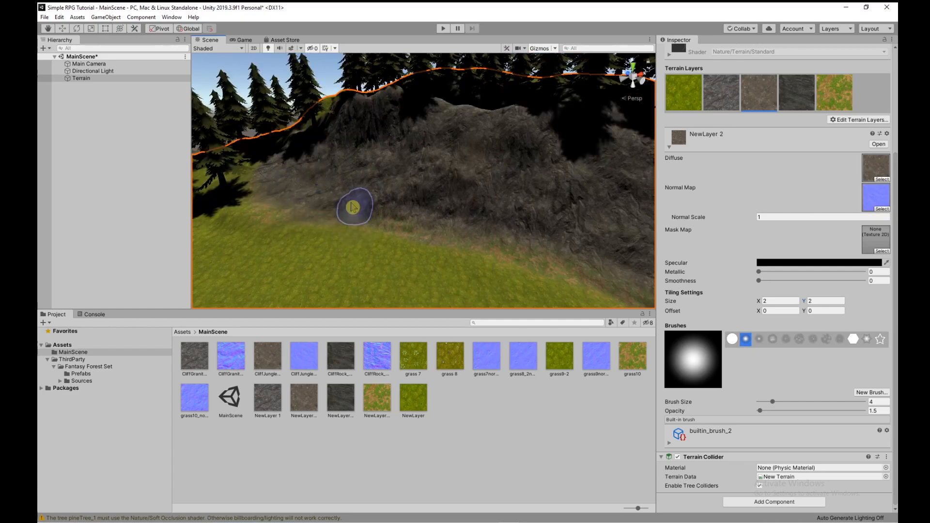
Create a terrain layer from the grass 8 texture and assign the matching grass8 normal map to it
right_click_drag(350, 221, 585, 220)
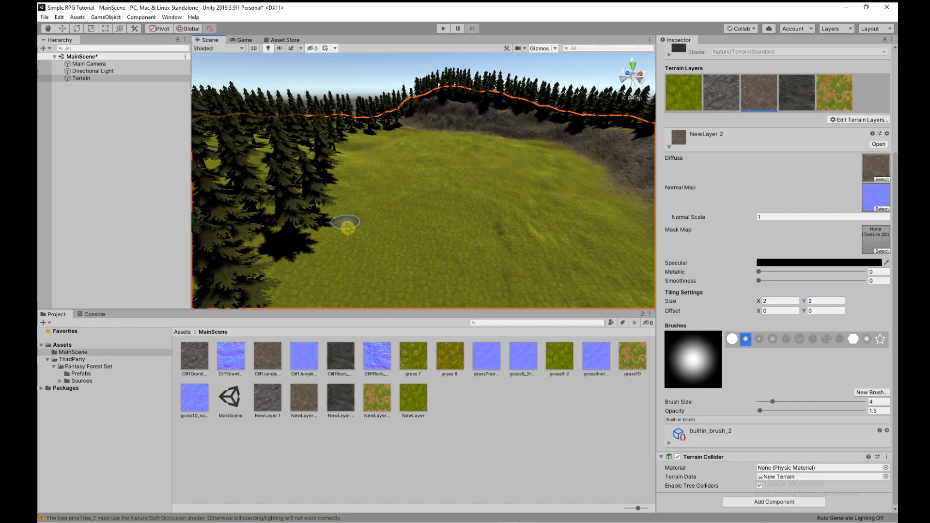
mouse_move(349, 223)
right_mouse_down()
mouse_move(517, 167)
mouse_move(588, 191)
mouse_move(593, 249)
mouse_move(623, 231)
mouse_move(754, 224)
mouse_move(756, 217)
mouse_move(800, 245)
mouse_move(739, 252)
mouse_move(484, 199)
mouse_move(546, 193)
mouse_move(638, 242)
mouse_move(582, 225)
right_mouse_up()
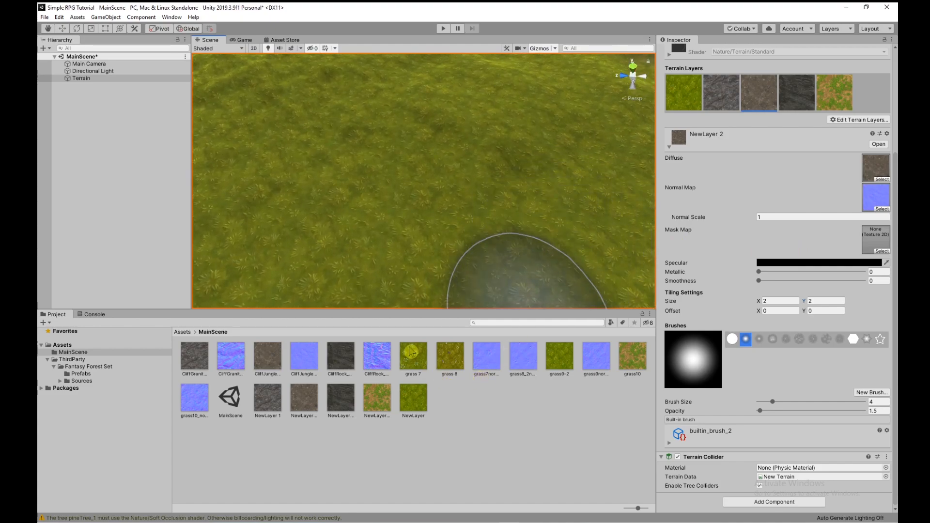
left_click(863, 121)
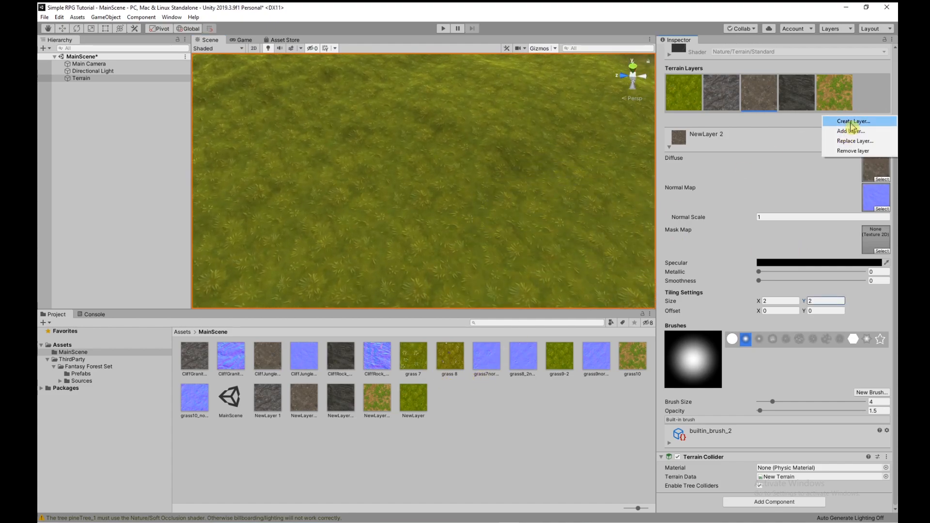
left_click(864, 127)
type("gras")
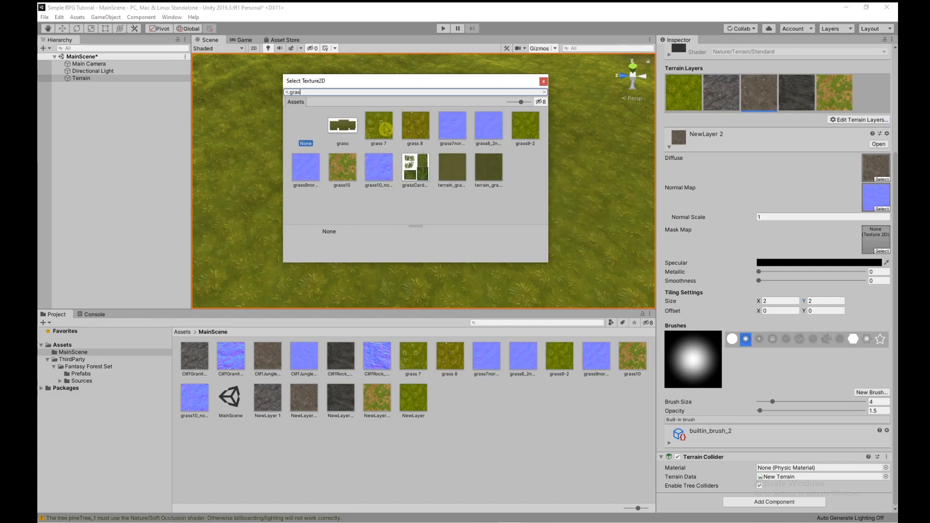
left_click(416, 121)
double_click(415, 122)
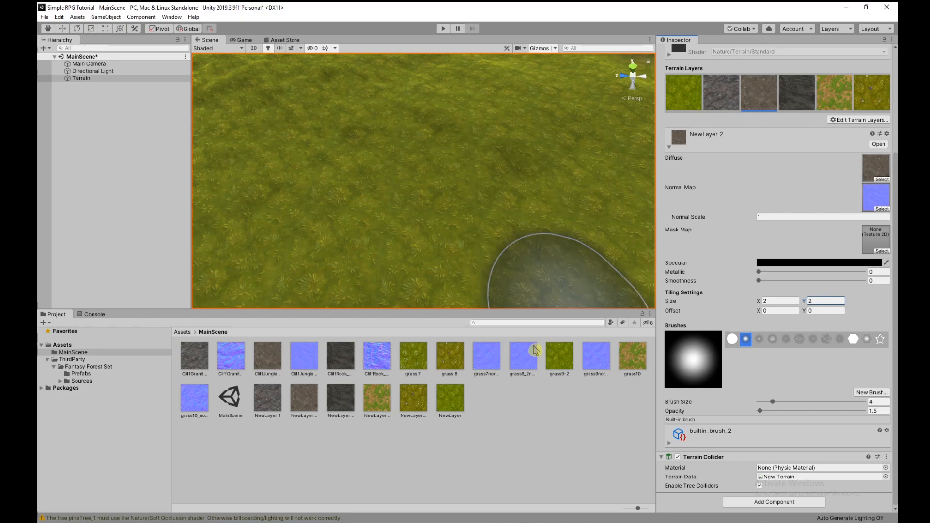
left_click(878, 106)
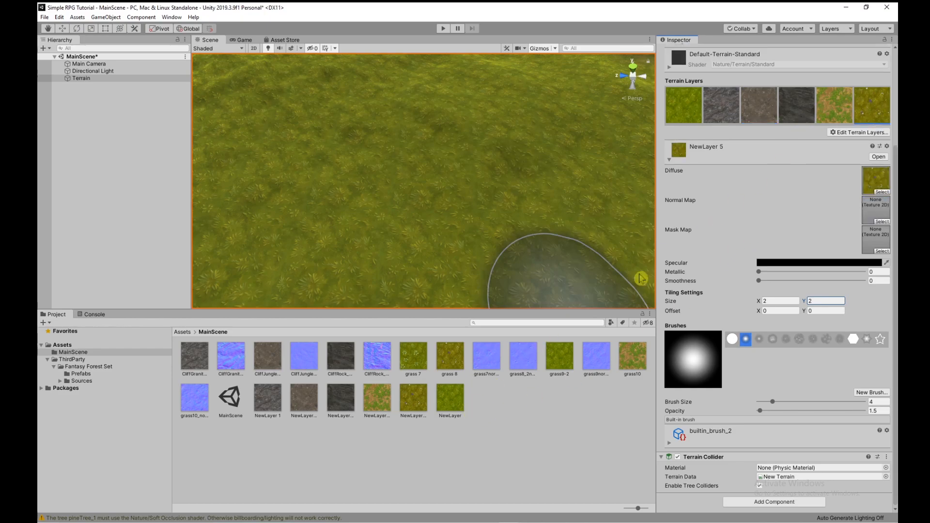
left_click_drag(528, 363, 875, 216)
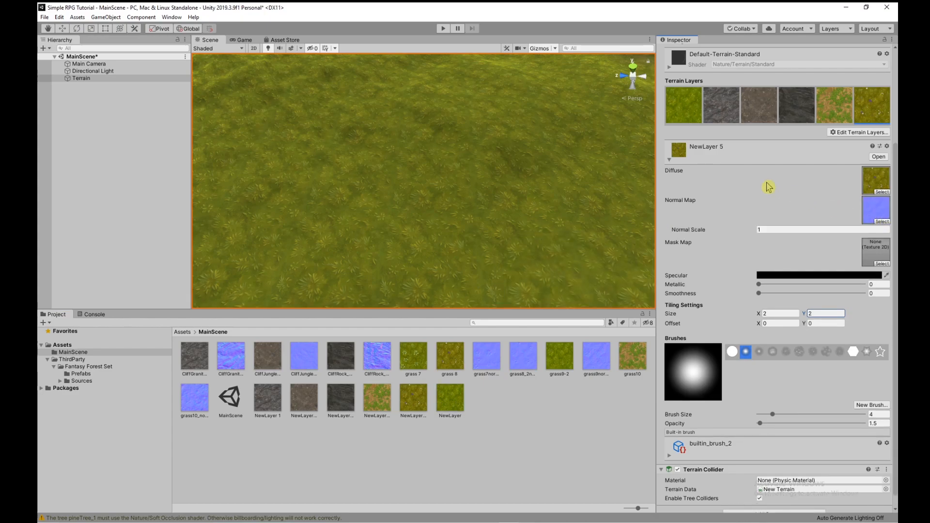
Create another terrain layer from the grass 7 texture and assign the matching grass7 normal map to it
left_click(843, 131)
left_click(845, 136)
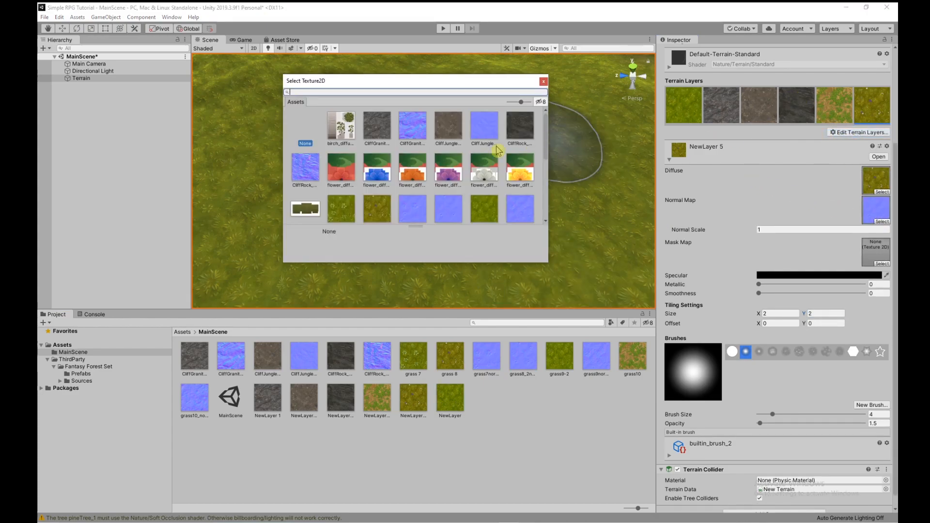
type("gras")
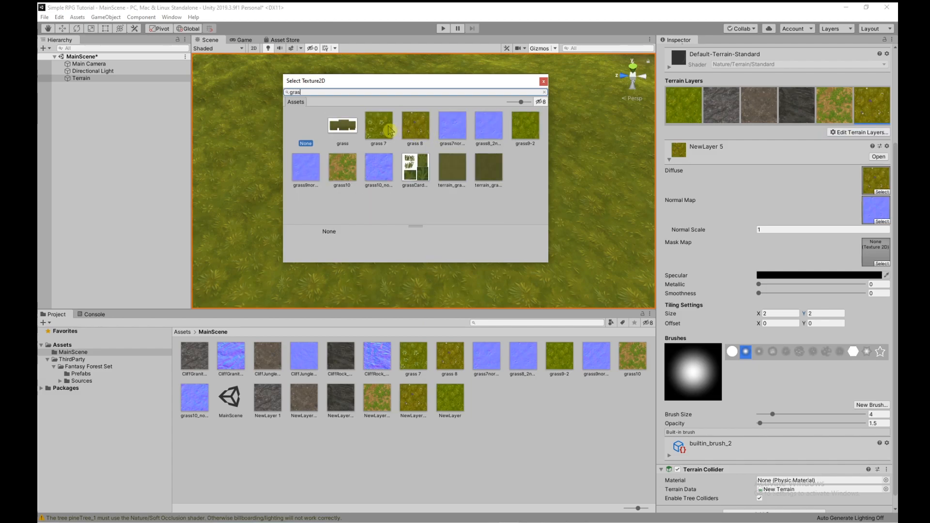
double_click(386, 130)
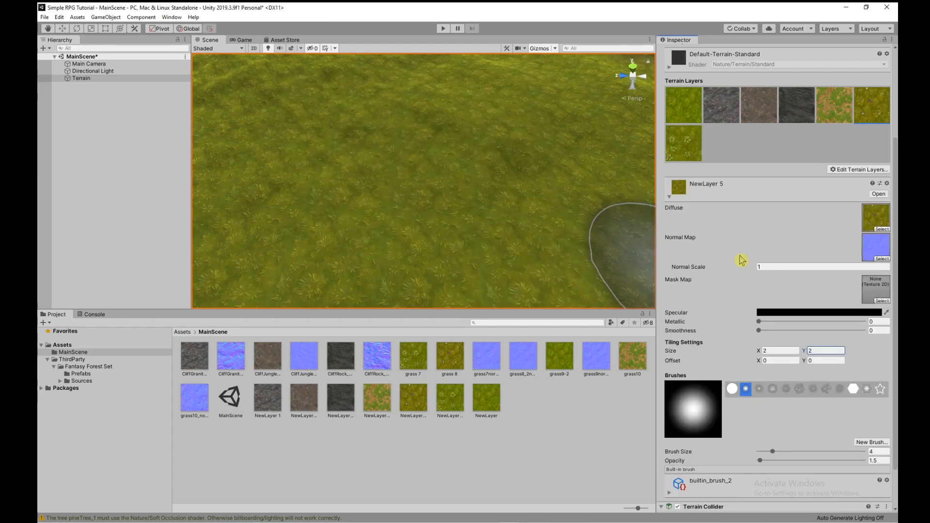
left_click(690, 142)
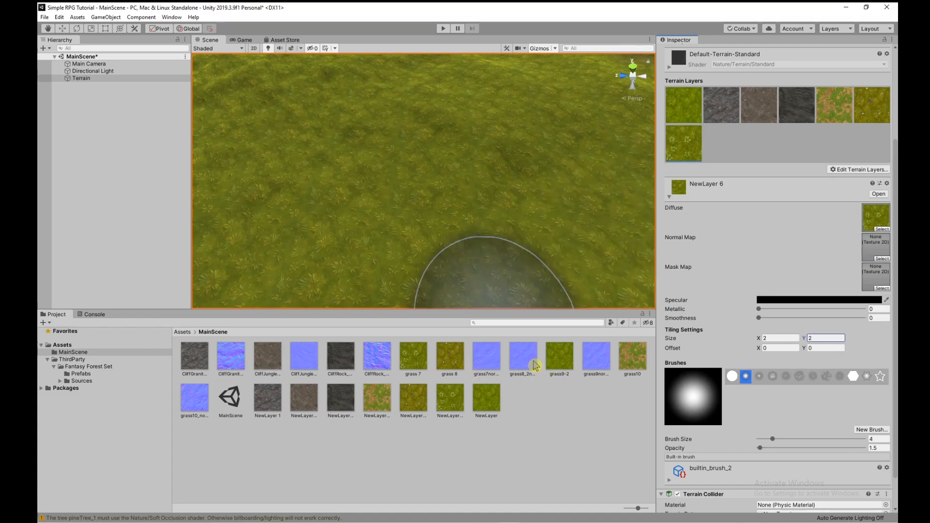
left_click_drag(484, 367, 875, 246)
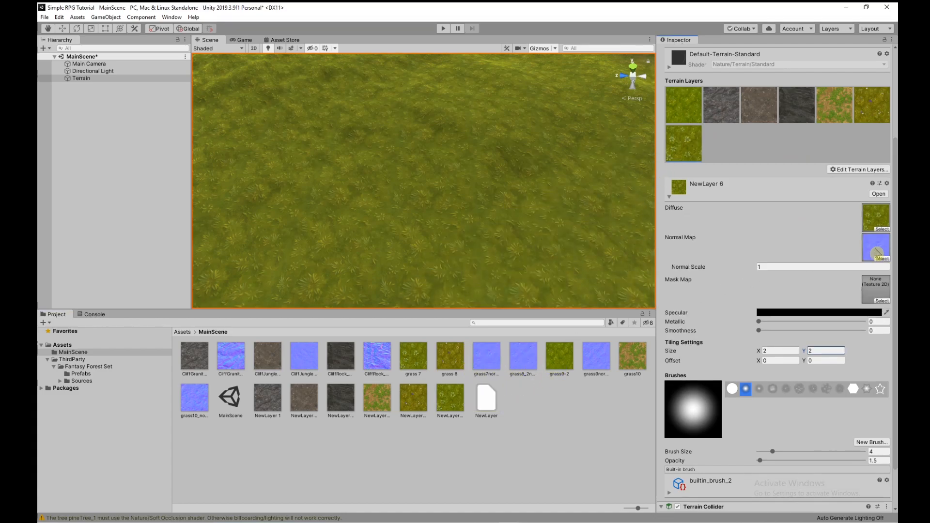
Set the brush size to 17 and paint the grass 7 layer over the meadow near the terrain's edge
scroll(538, 203, "down", 5)
scroll(426, 196, "down", 4)
scroll(427, 196, "up", 10)
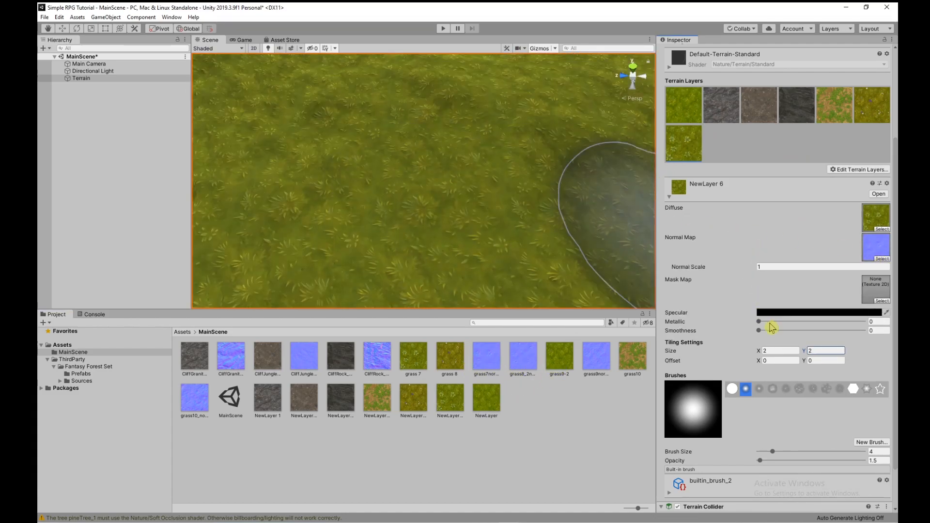
left_click_drag(784, 452, 786, 453)
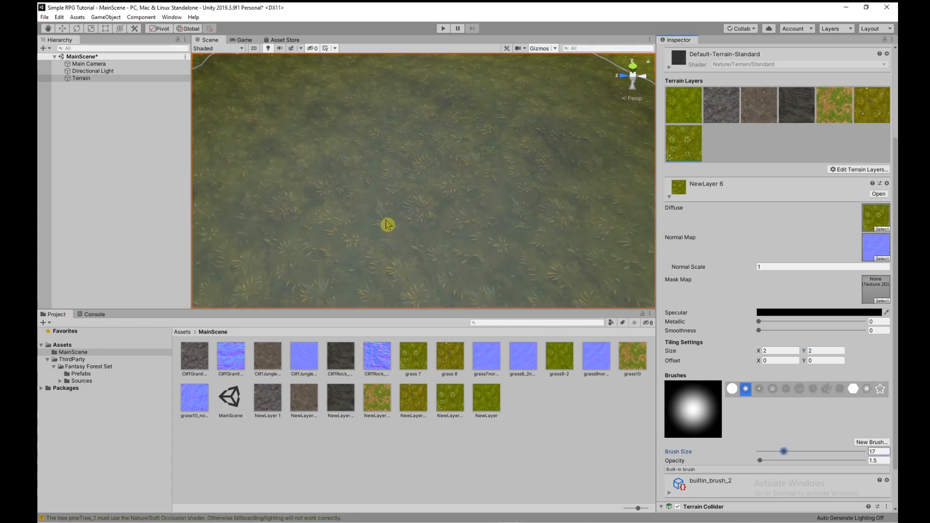
scroll(423, 204, "down", 5)
scroll(437, 214, "up", 5)
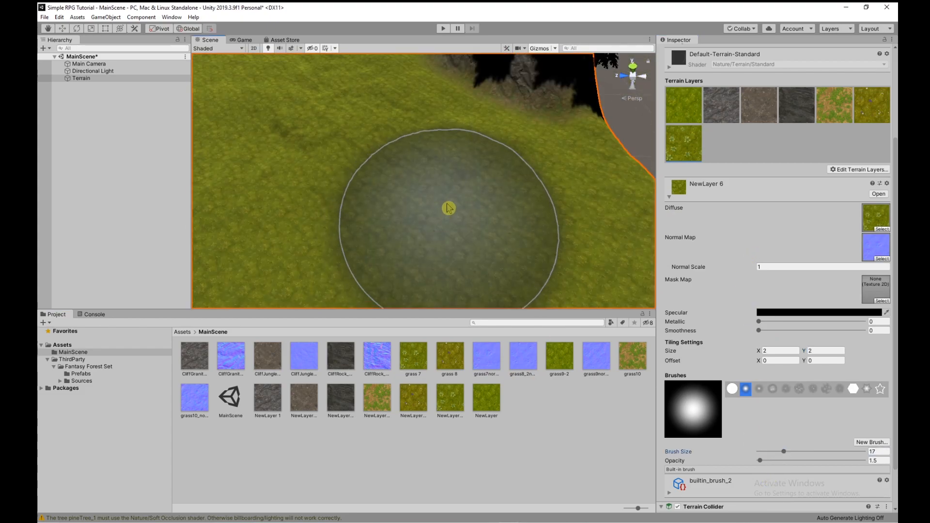
scroll(421, 201, "down", 6)
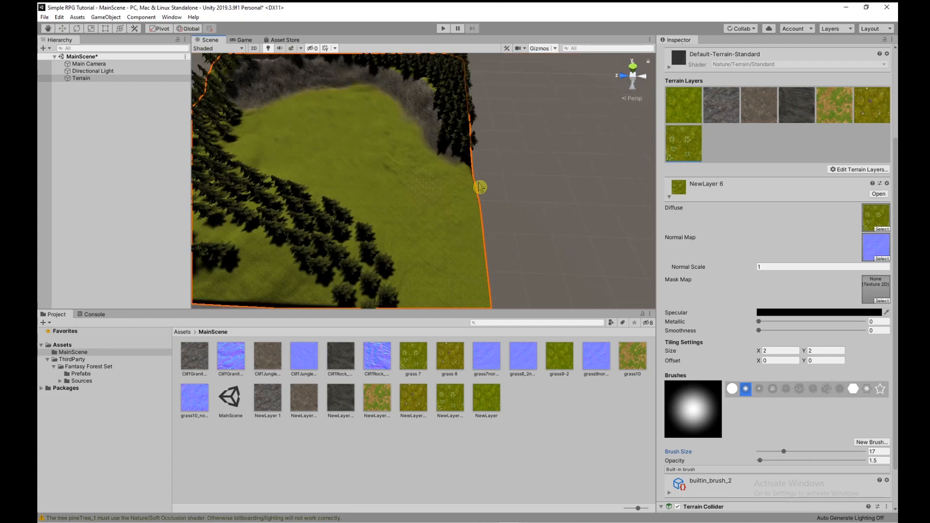
scroll(489, 184, "up", 4)
mouse_move(494, 184)
right_mouse_down()
mouse_move(478, 200)
mouse_move(477, 183)
right_mouse_up()
key("w")
scroll(400, 162, "down", 3)
scroll(316, 203, "up", 3)
scroll(482, 154, "down", 3)
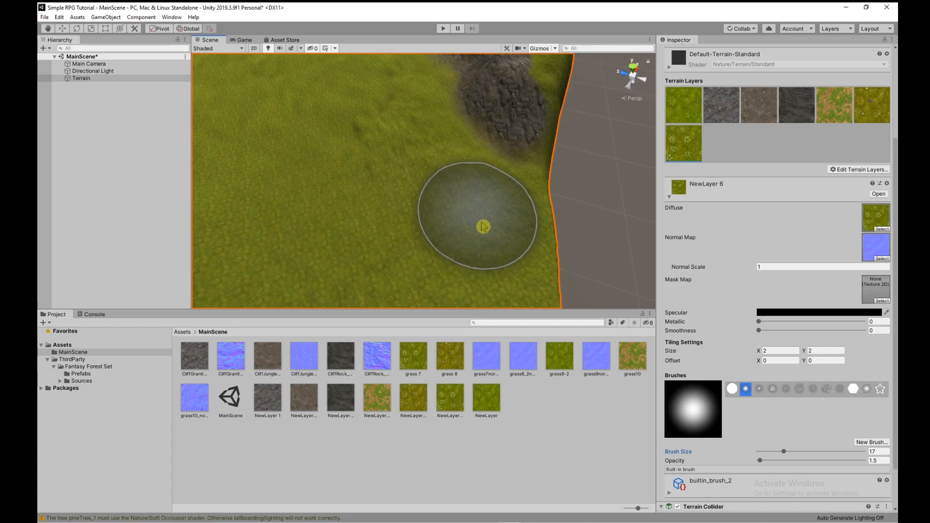
Continue painting the grass 7 layer across the open meadow between the trees and the cliffs
right_click_drag(531, 189, 494, 178)
scroll(455, 155, "down", 2)
scroll(387, 184, "up", 3)
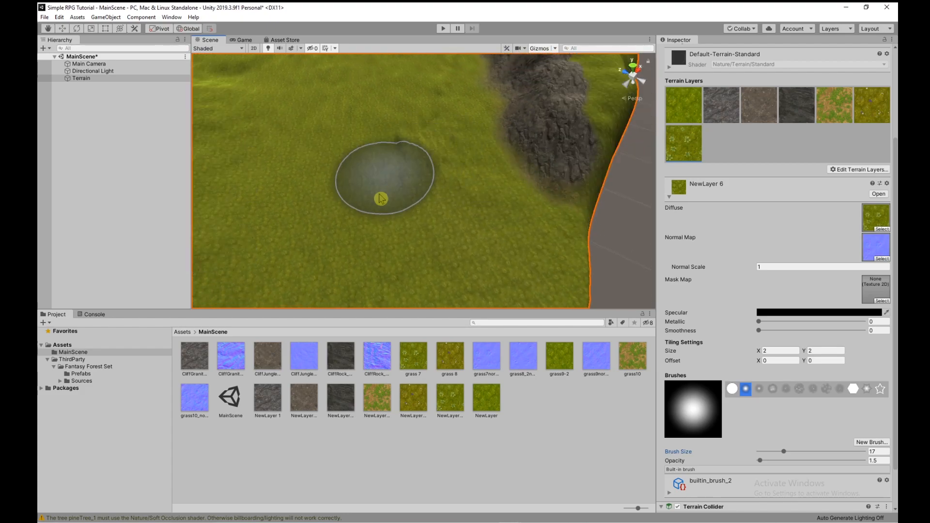
scroll(349, 218, "down", 3)
right_click_drag(350, 218, 398, 191)
scroll(356, 205, "up", 2)
scroll(375, 173, "down", 3)
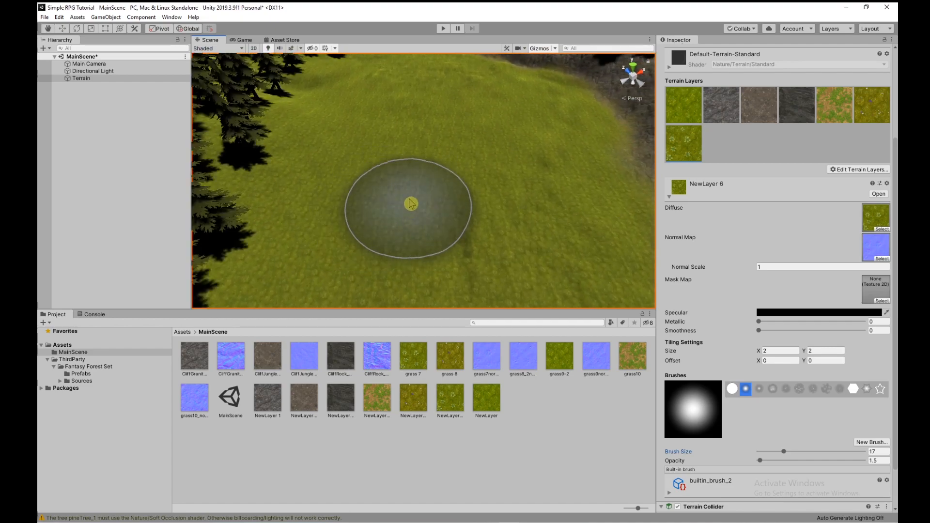
scroll(441, 288, "up", 3)
scroll(444, 291, "down", 3)
key("w")
mouse_move(518, 211)
right_mouse_down()
mouse_move(546, 240)
mouse_move(536, 230)
right_mouse_up()
mouse_move(478, 189)
right_mouse_down()
mouse_move(539, 146)
mouse_move(537, 163)
right_mouse_up()
key("s")
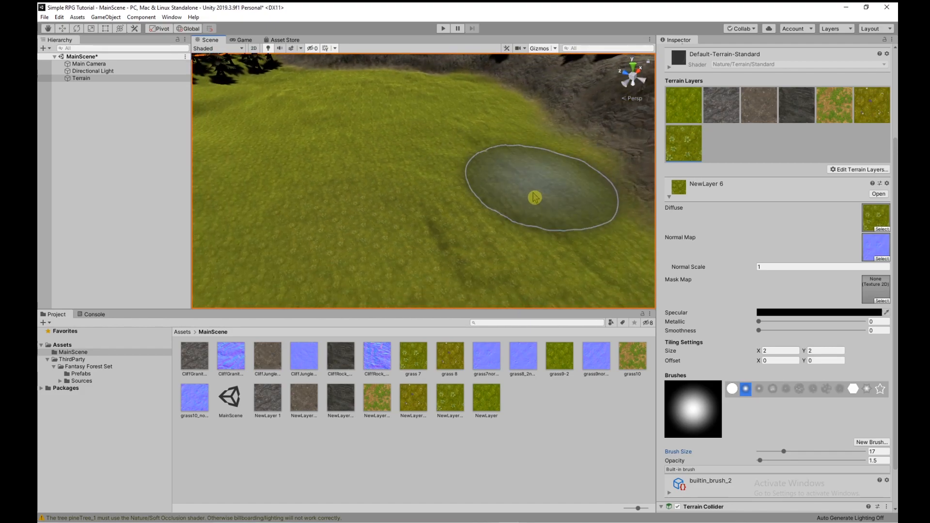
Select the grass 8 layer (NewLayer 5) and paint patches of it on the meadow beside the cliff
left_click(450, 358)
left_click(448, 264)
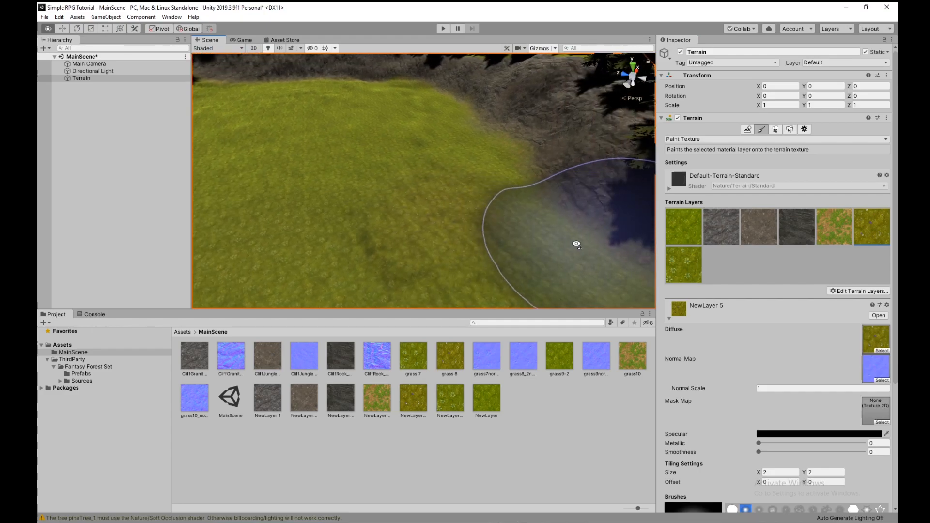
scroll(383, 150, "down", 8)
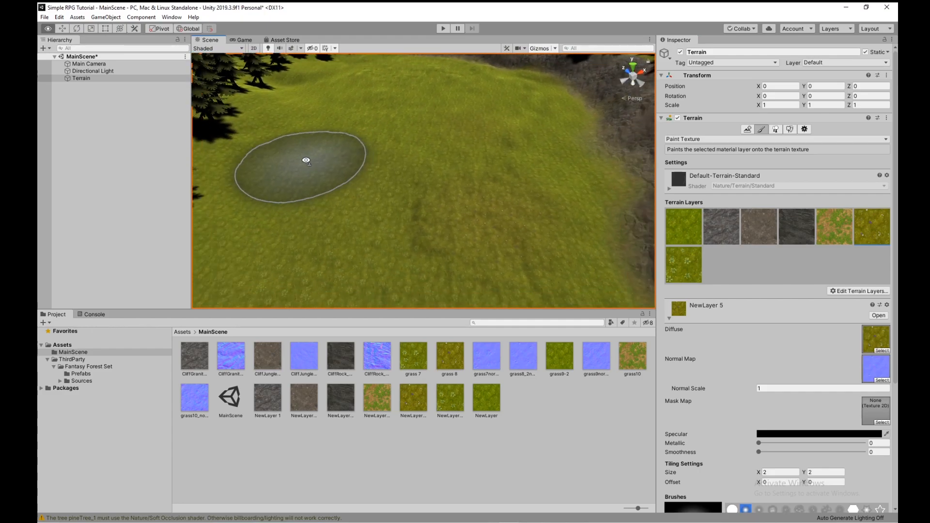
right_click_drag(371, 161, 436, 175)
scroll(766, 346, "down", 4)
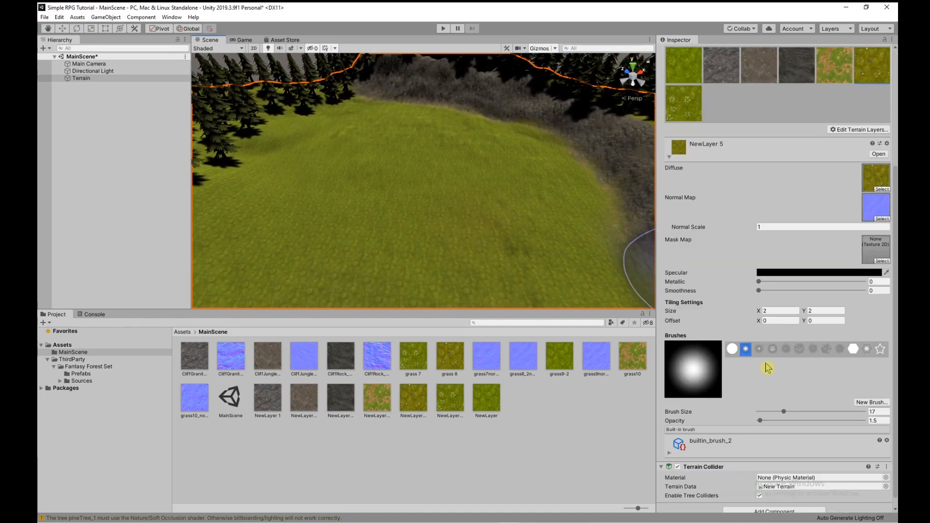
Switch to the irregular builtin_brush_5 with a brush size of 38 and paint grass 8 patches across the meadow to the terrain corner
left_click_drag(784, 411, 802, 412)
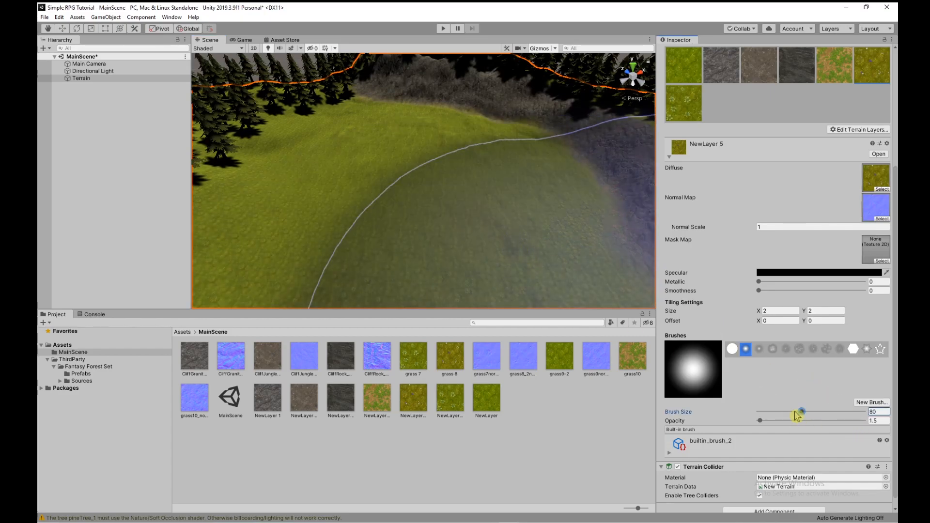
left_click(773, 349)
left_click(785, 349)
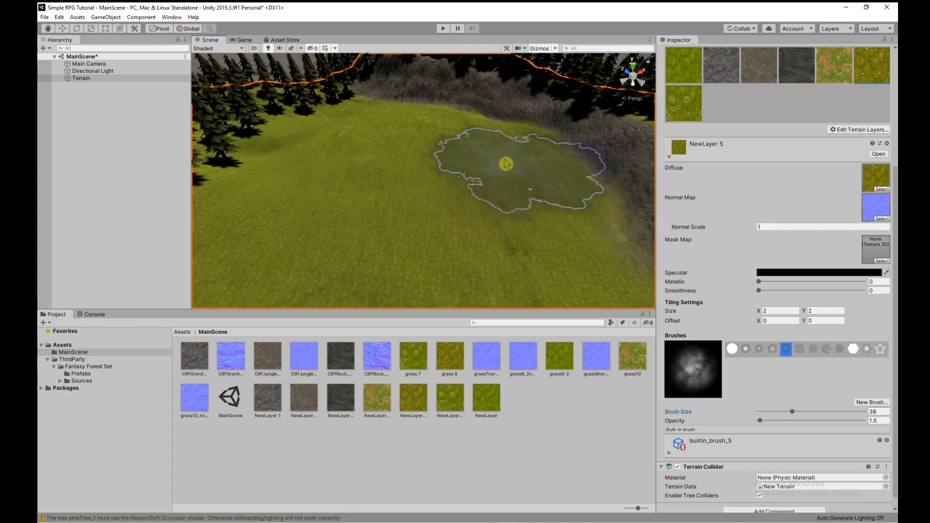
scroll(301, 167, "down", 8)
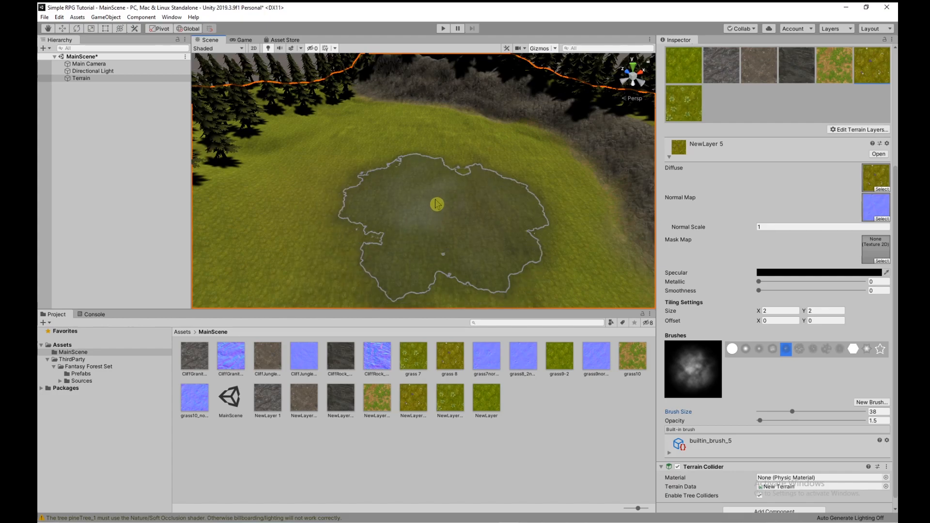
left_click(364, 284)
left_click(426, 287)
left_click(377, 306)
scroll(474, 259, "down", 6)
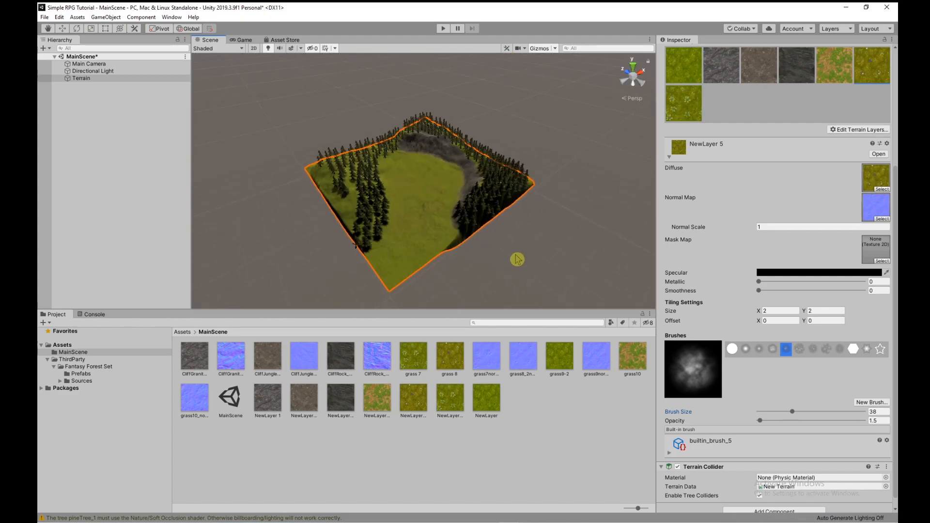
left_click_drag(393, 264, 395, 279)
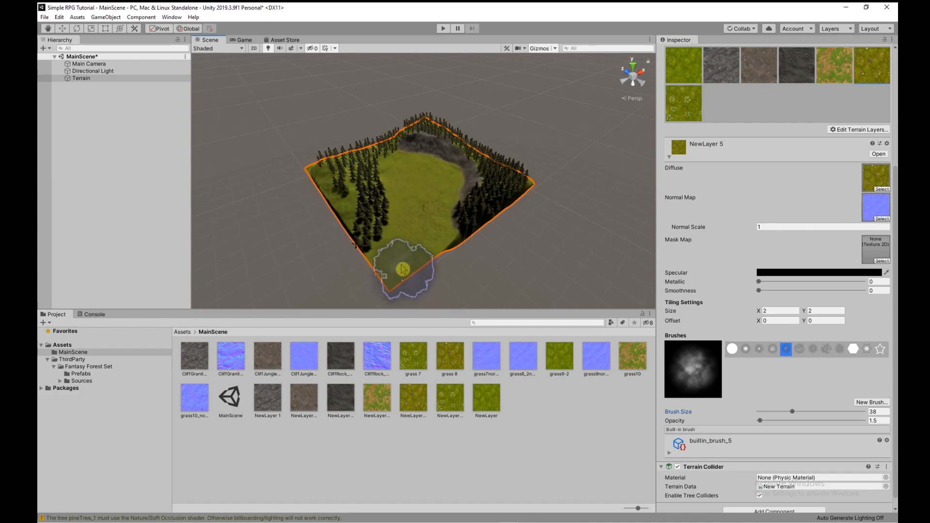
Paint more irregular grass 8 patches through the middle of the meadow and along the cliff base
scroll(404, 271, "up", 4)
left_click_drag(436, 223, 437, 209, "alt")
mouse_move(410, 194)
left_mouse_down()
mouse_move(394, 179)
mouse_move(422, 199)
left_mouse_up()
left_click_drag(494, 236, 490, 264)
mouse_move(490, 265)
right_mouse_down()
mouse_move(485, 275)
mouse_move(504, 293)
right_mouse_up()
key("w")
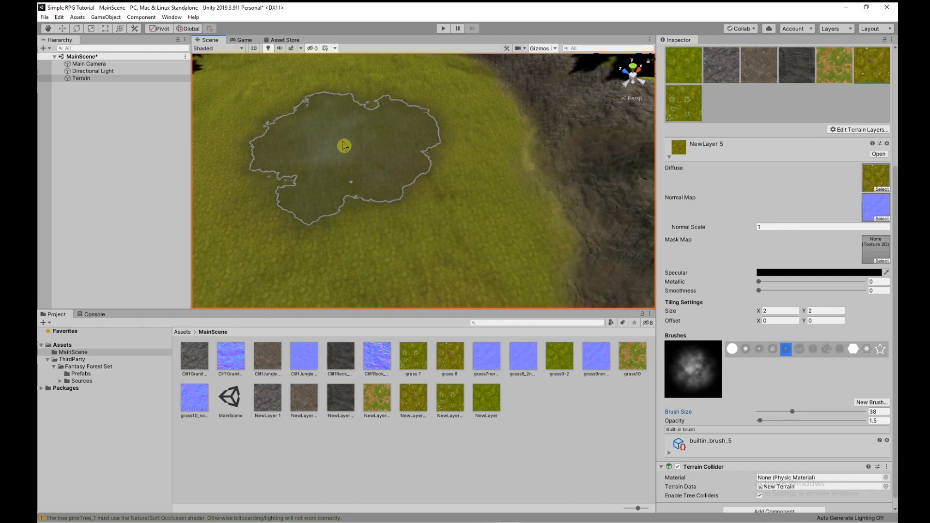
scroll(353, 228, "down", 5)
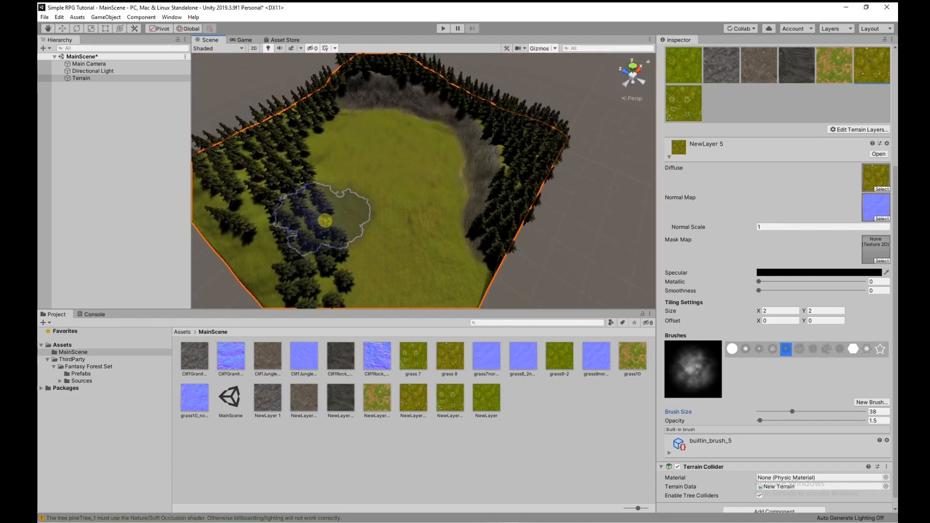
Paint grass 8 patches over the meadow along the edge of the pine trees
scroll(325, 220, "up", 6)
scroll(324, 220, "down", 3)
mouse_move(324, 220)
right_mouse_down()
mouse_move(355, 170)
mouse_move(318, 148)
mouse_move(284, 145)
mouse_move(293, 174)
right_mouse_up()
scroll(356, 112, "up", 3)
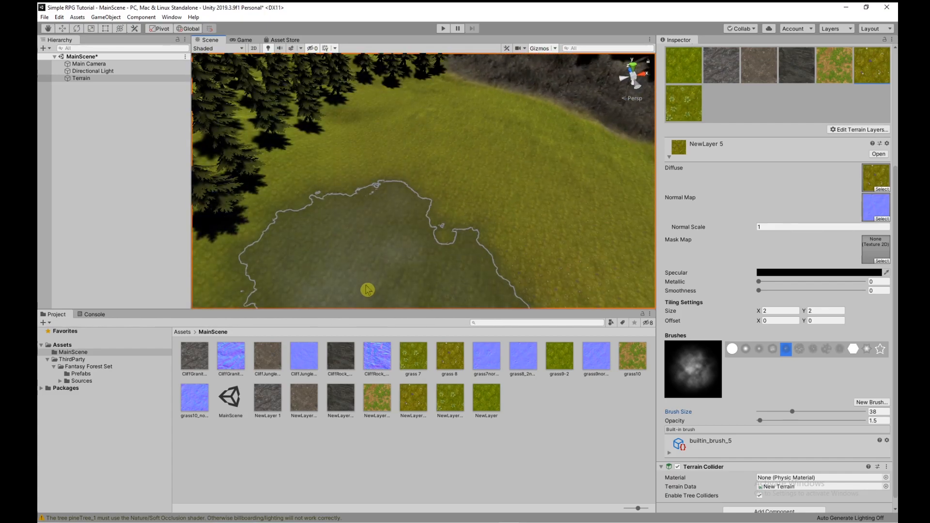
mouse_move(367, 206)
right_mouse_down()
mouse_move(380, 207)
mouse_move(344, 257)
mouse_move(443, 204)
mouse_move(469, 162)
mouse_move(476, 167)
right_mouse_up()
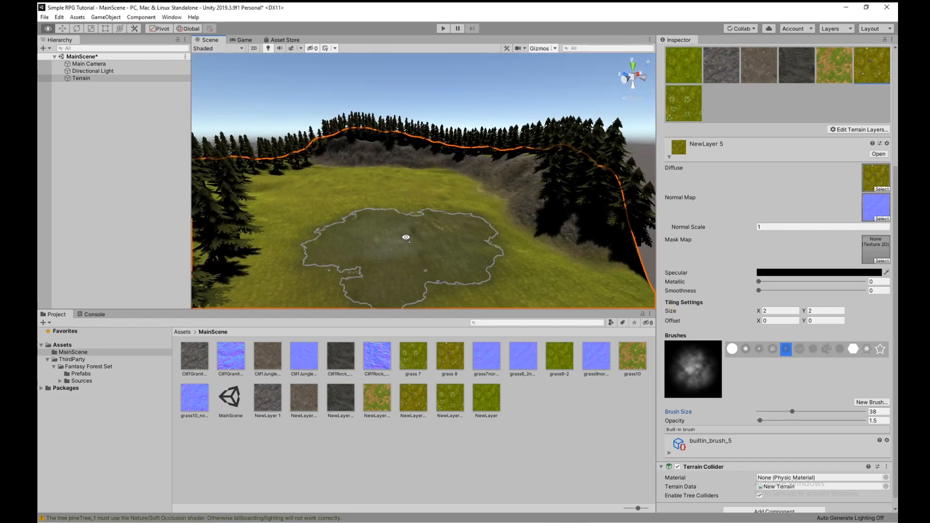
Open the Lighting settings and dock them alongside the Inspector
mouse_move(405, 239)
right_mouse_down()
mouse_move(352, 208)
mouse_move(357, 251)
right_mouse_up()
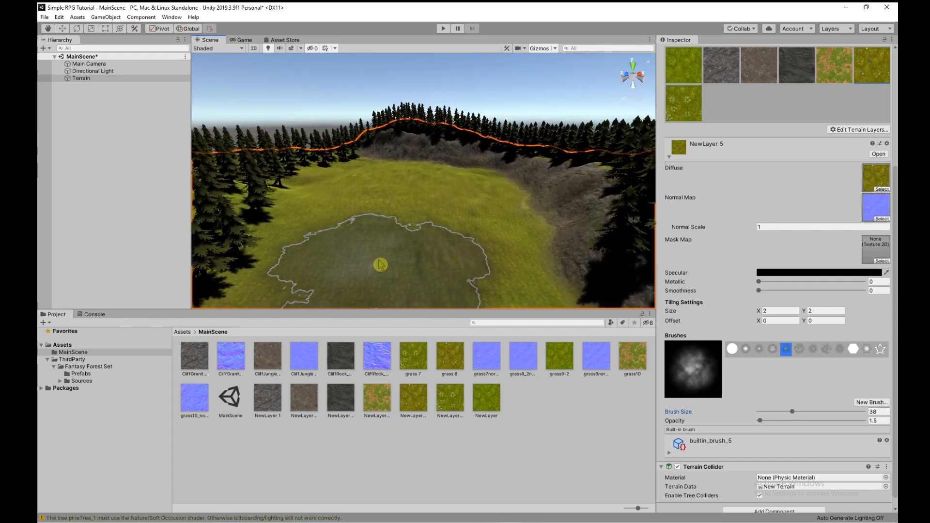
right_click_drag(436, 203, 427, 175)
right_click_drag(477, 213, 462, 190)
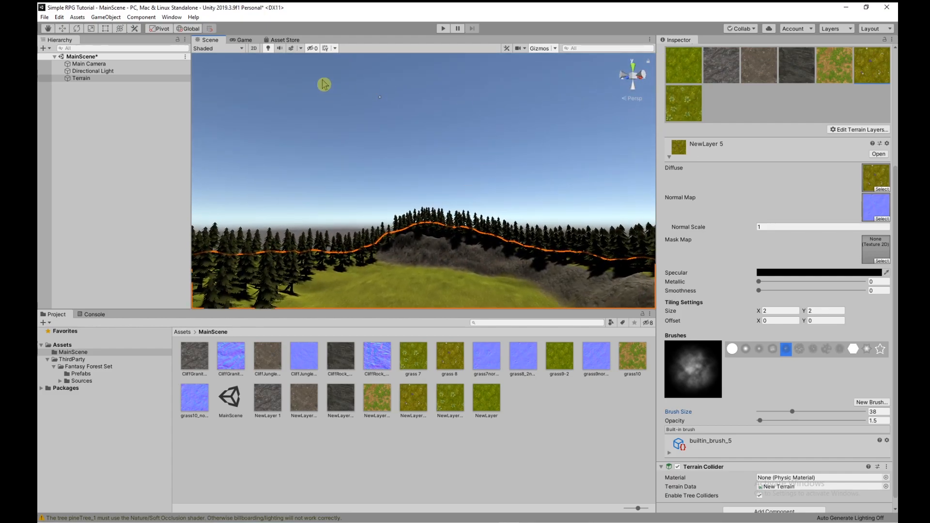
left_click(171, 17)
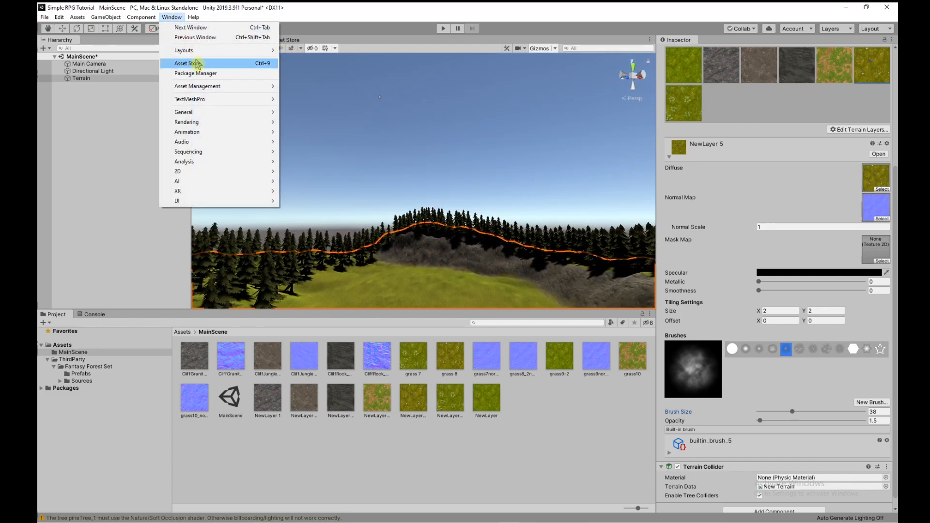
mouse_move(245, 121)
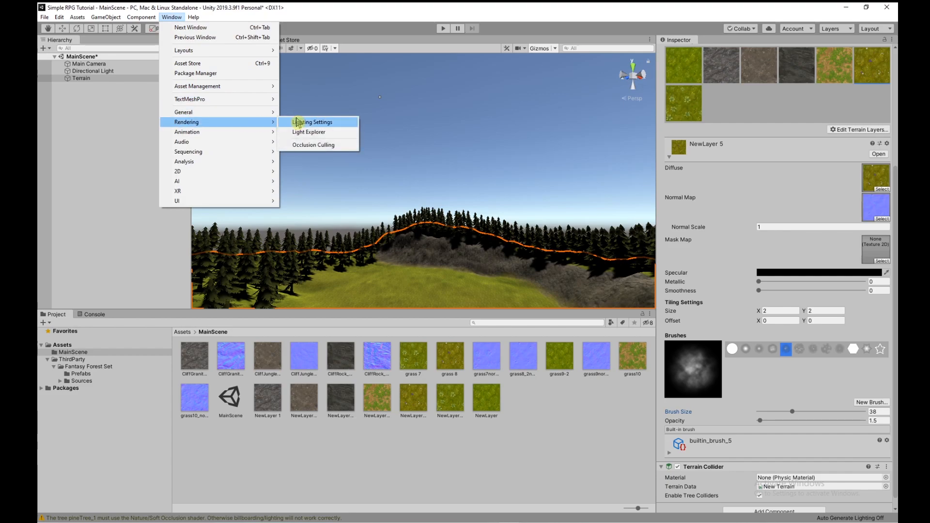
left_click(298, 122)
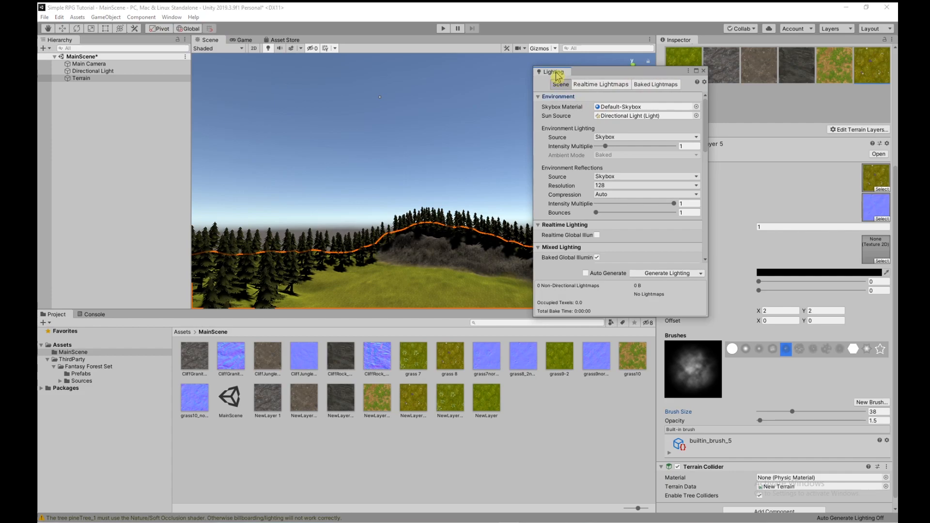
left_click_drag(559, 74, 718, 41)
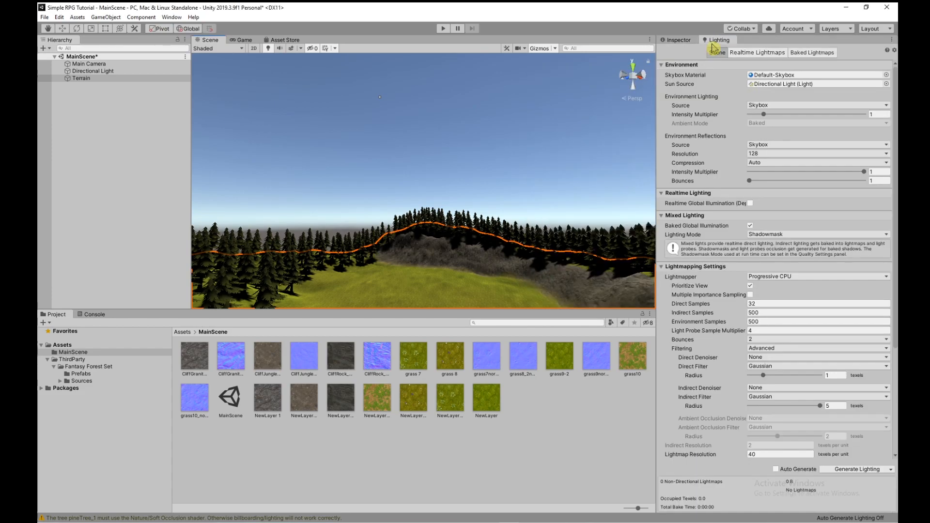
Look through the purchased assets in the Asset Store for a skybox package
left_click(189, 331)
left_click(277, 42)
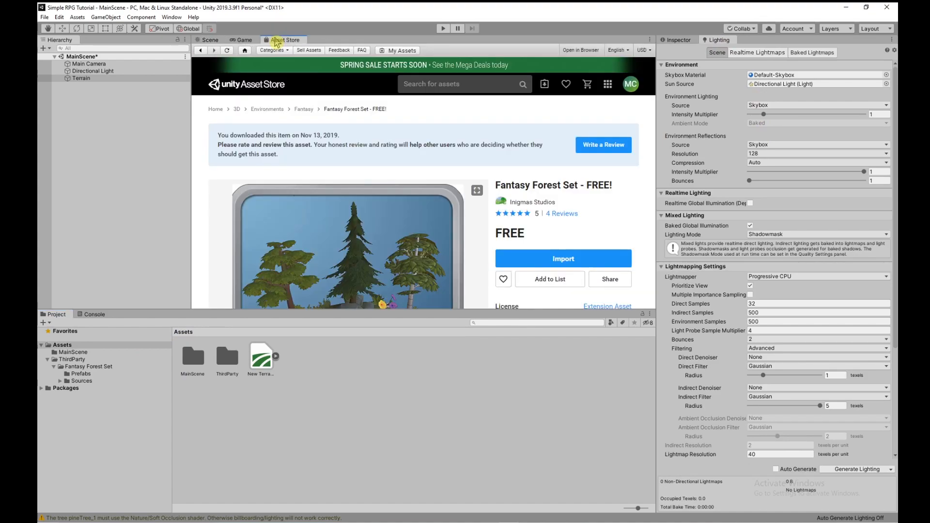
left_click(545, 84)
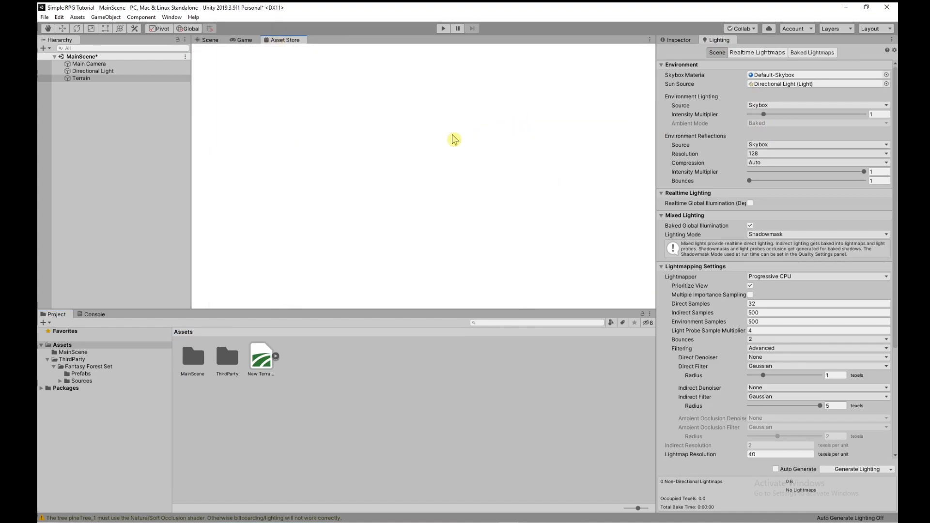
scroll(316, 201, "down", 10)
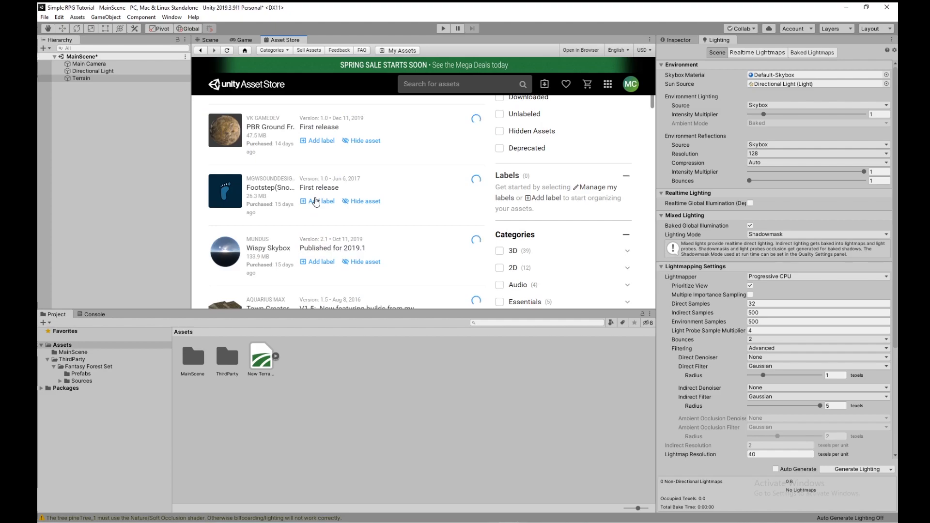
scroll(316, 202, "down", 10)
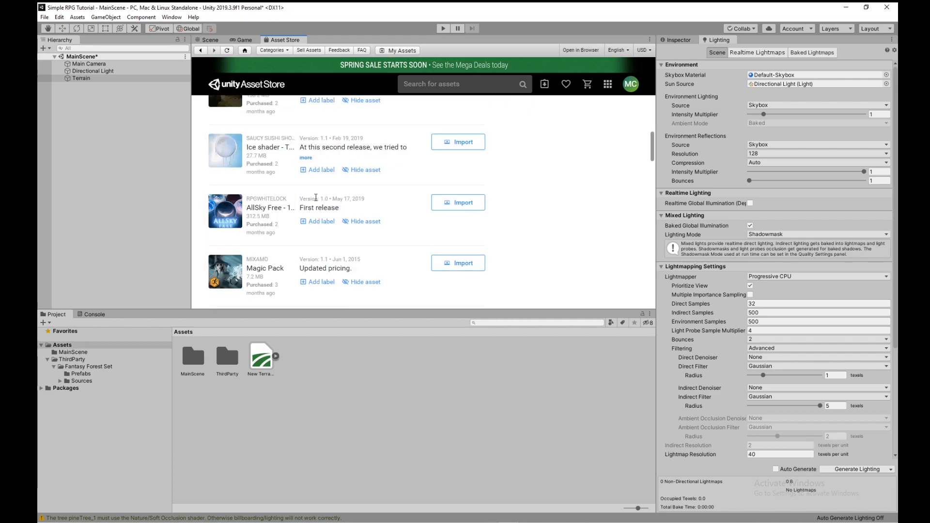
scroll(318, 202, "down", 10)
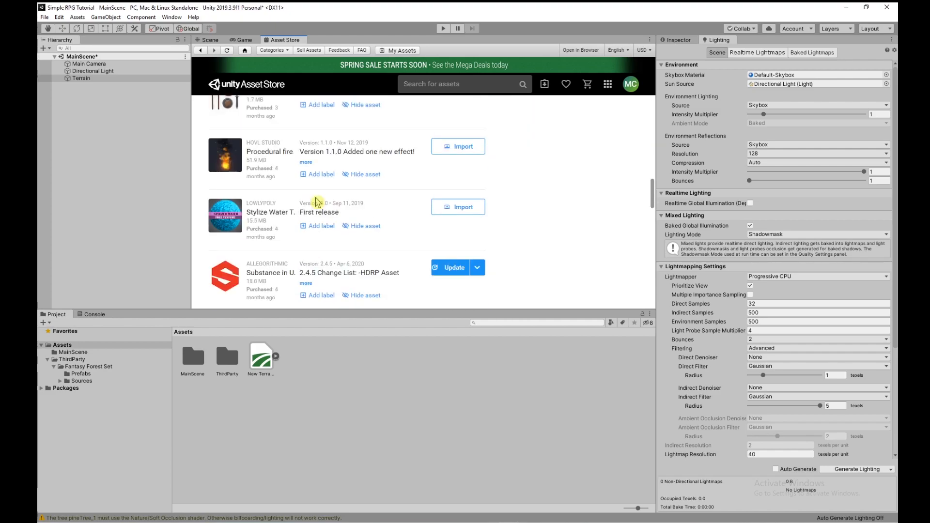
scroll(316, 201, "down", 10)
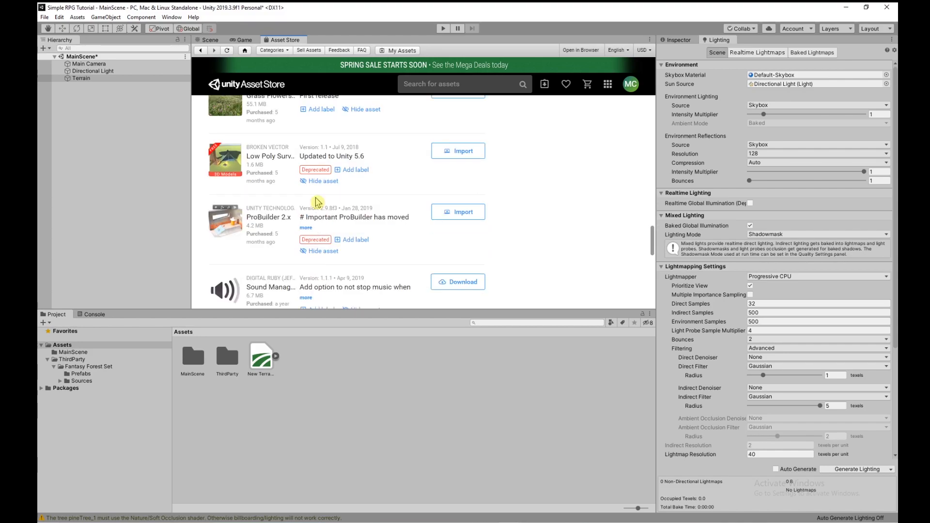
scroll(316, 198, "down", 6)
left_click(352, 153)
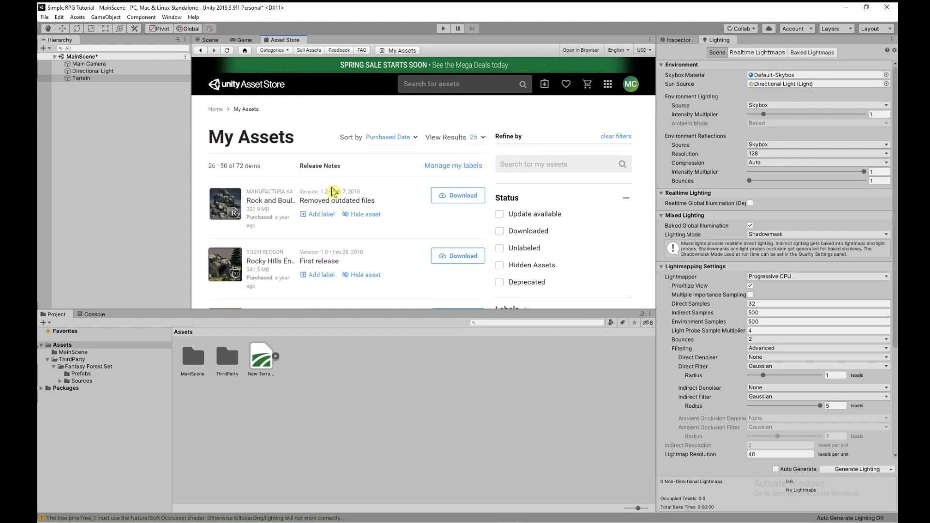
scroll(370, 251, "down", 4)
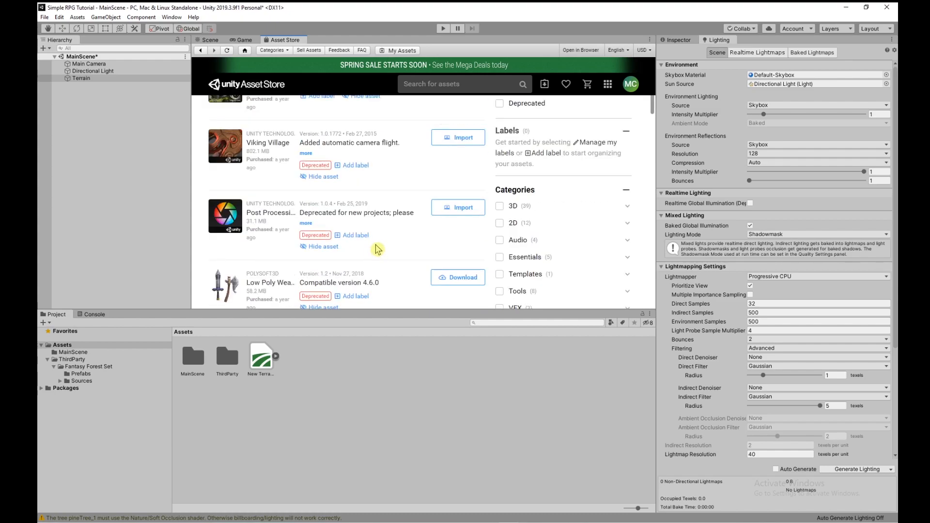
scroll(377, 249, "down", 2)
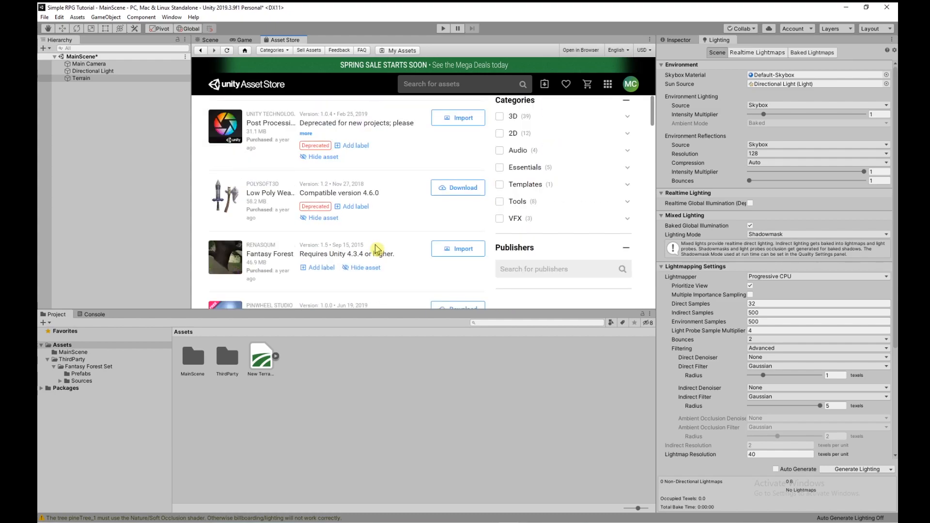
scroll(378, 248, "down", 1)
scroll(378, 249, "down", 2)
scroll(378, 249, "down", 5)
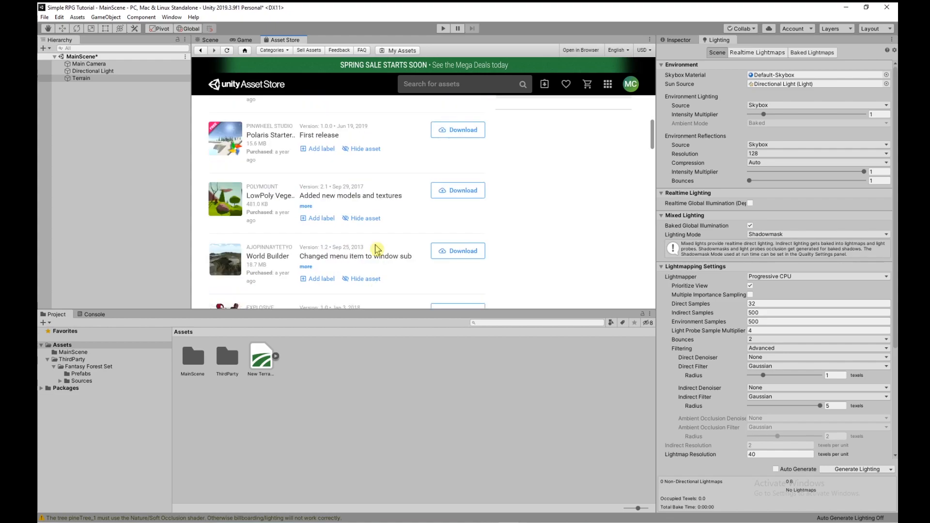
scroll(378, 250, "down", 5)
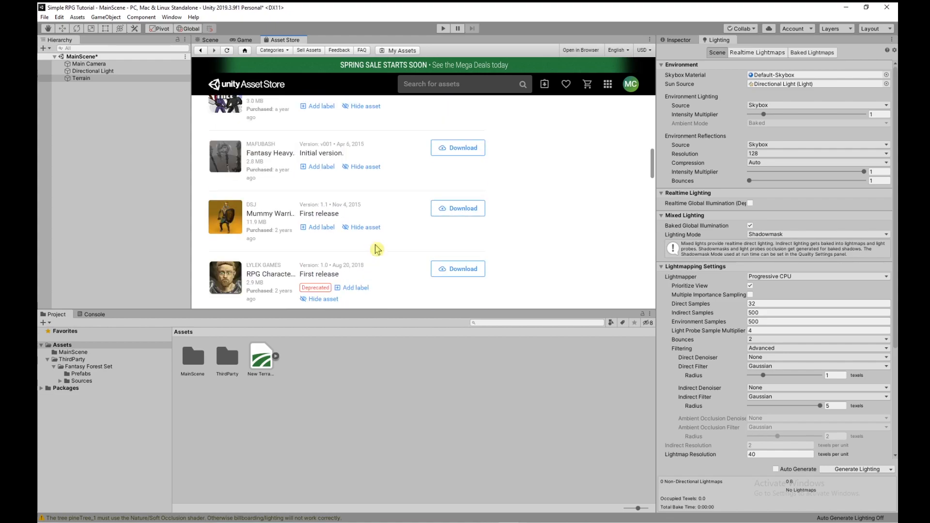
scroll(378, 249, "up", 3)
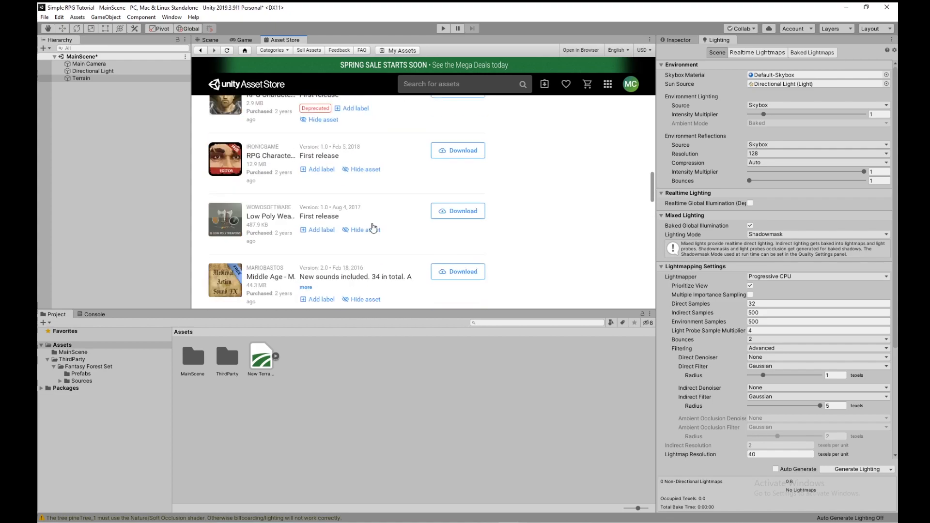
Search the Asset Store for "skybox", limit the results to free assets and look through them
left_click(447, 86)
type("skybox")
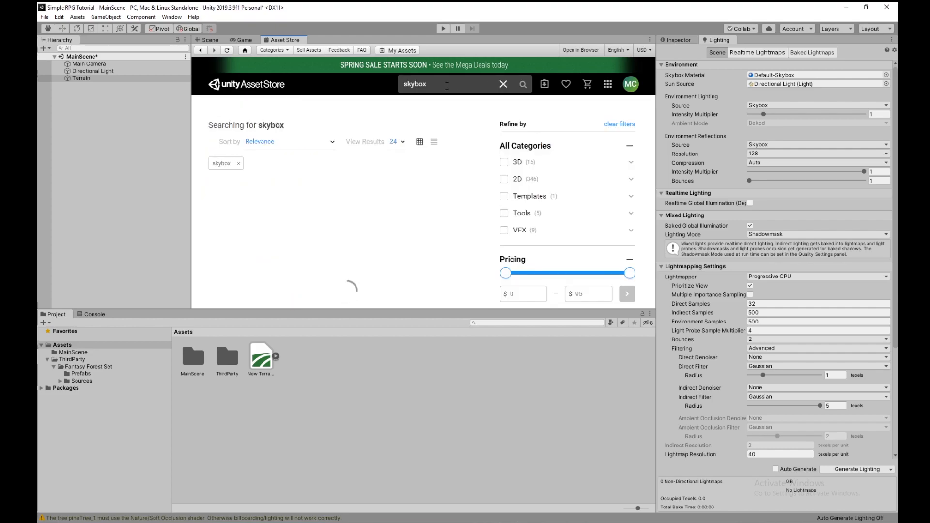
scroll(518, 214, "down", 2)
left_click(514, 231)
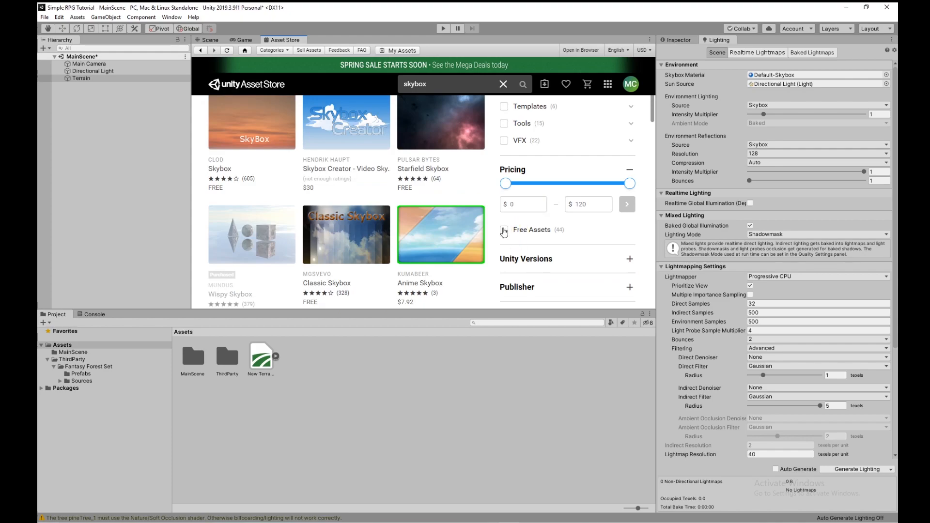
scroll(344, 226, "down", 2)
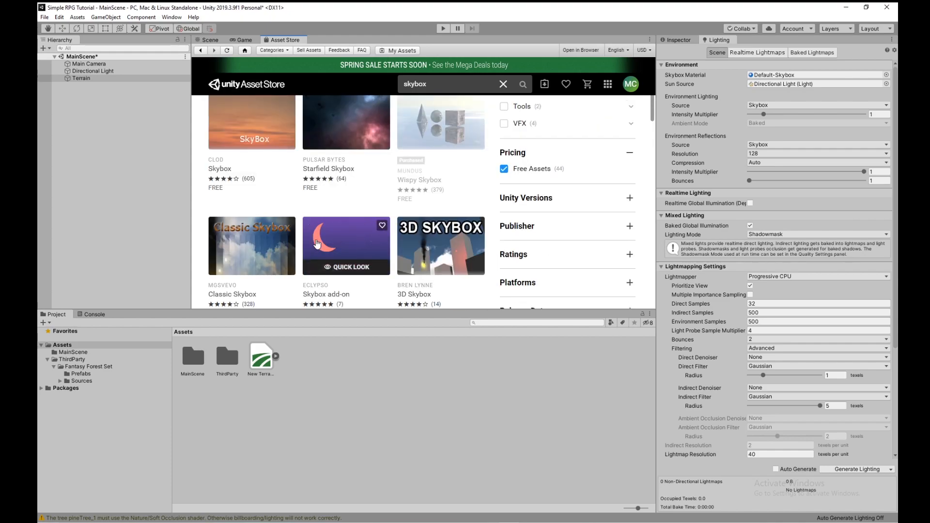
scroll(344, 226, "down", 6)
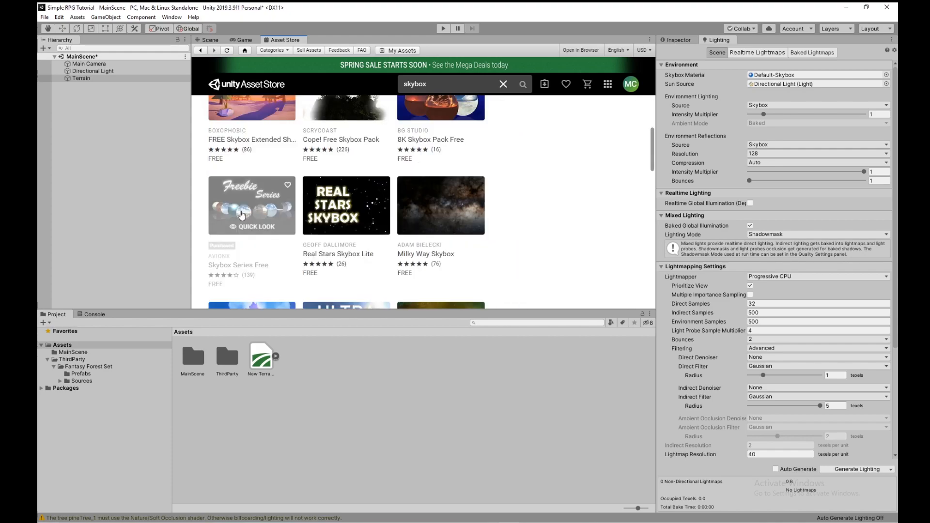
Open the Skybox Series Free asset and import its full package into the project
left_click(266, 204)
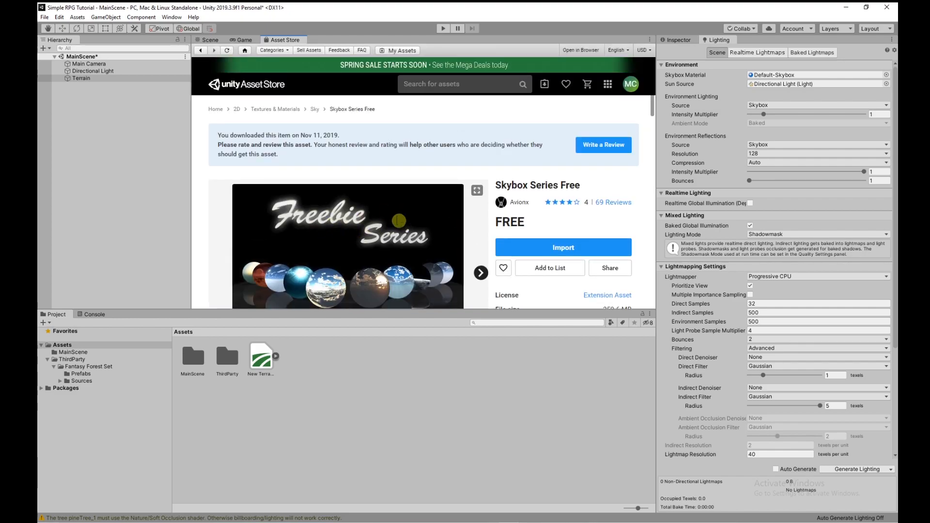
left_click(537, 253)
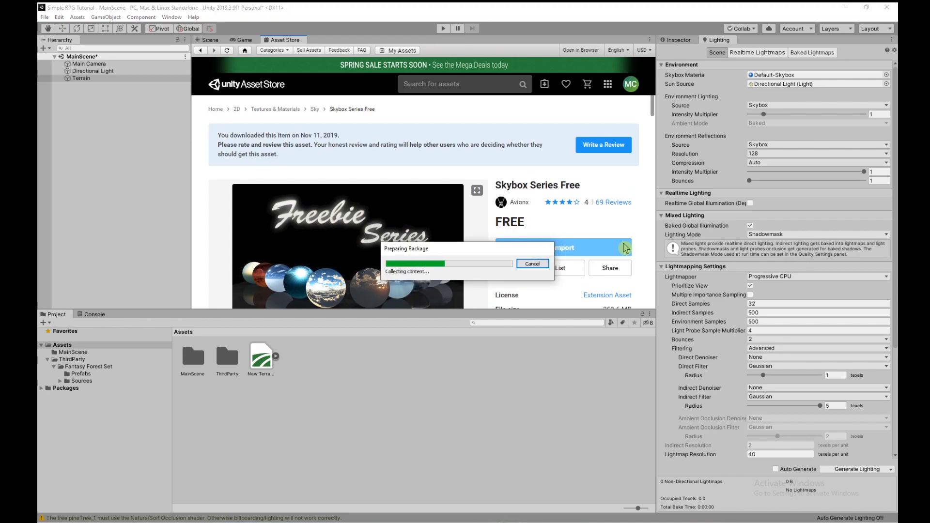
left_click(448, 302)
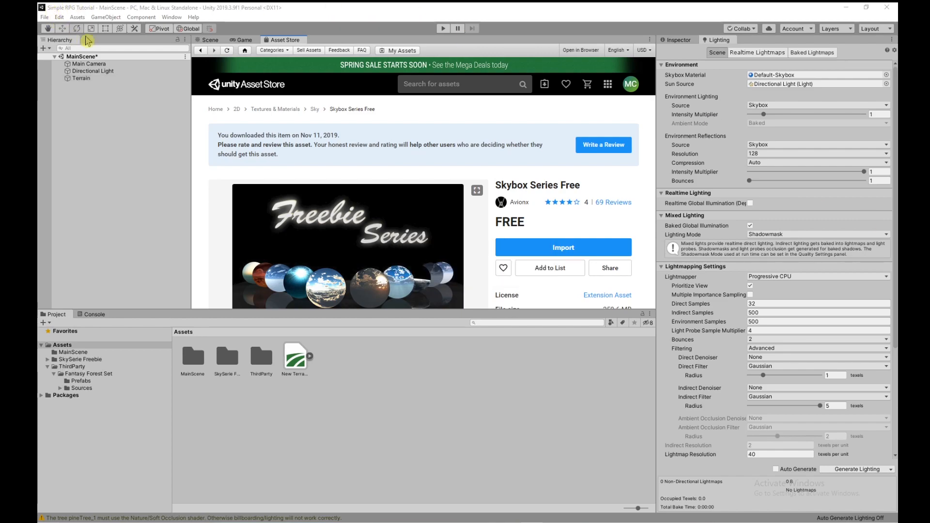
Return to the scene and move the imported SkySerie Freebie folder into the ThirdParty folder
left_click(209, 40)
right_click_drag(406, 217, 445, 261)
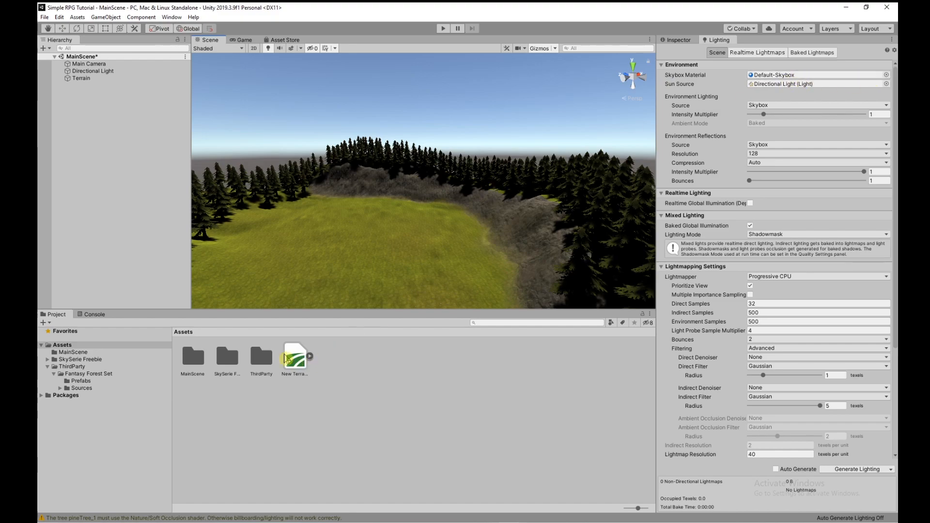
left_click(230, 362)
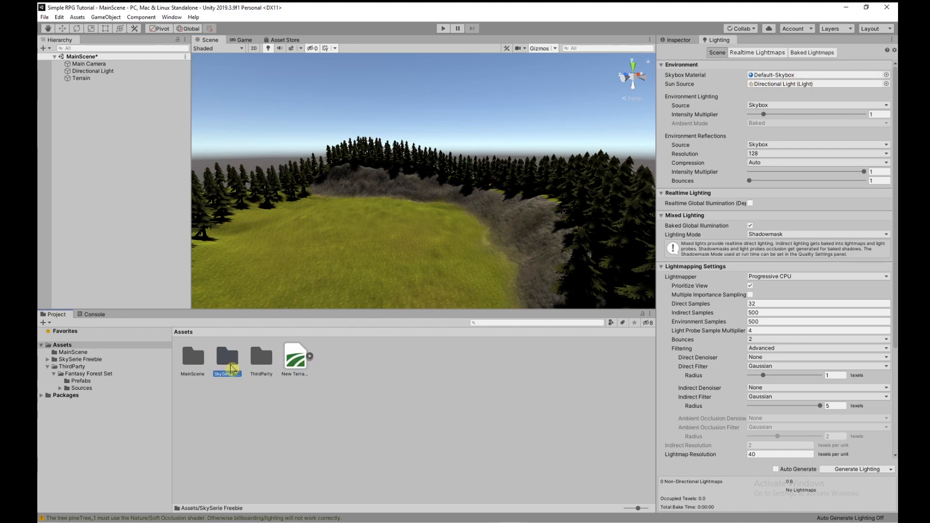
left_click_drag(230, 362, 264, 364)
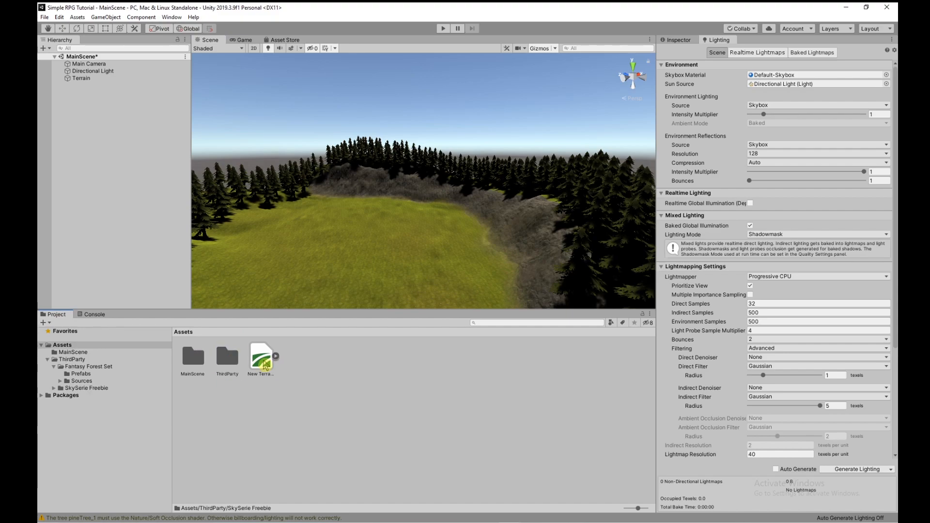
Apply the CoriolisNight4k material from the SkySerie Freebie folder as the scene's skybox and check the sky
double_click(235, 364)
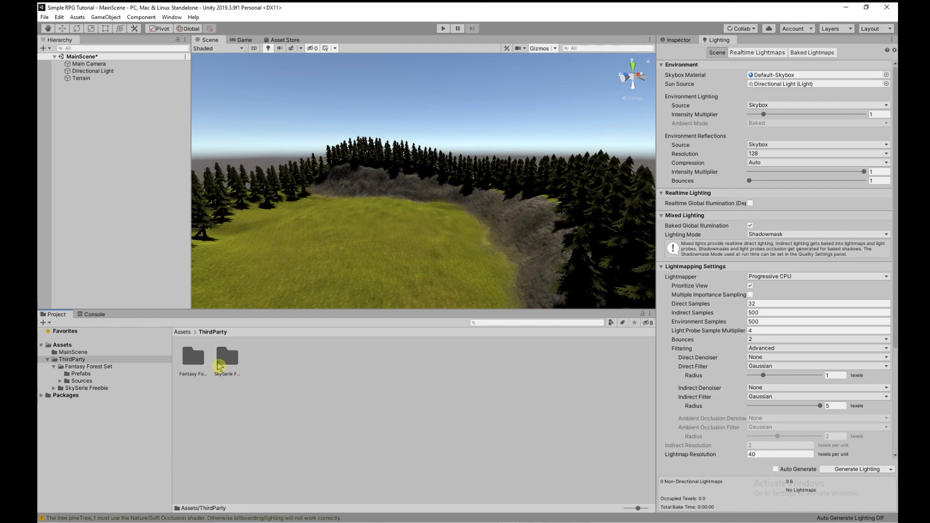
double_click(227, 359)
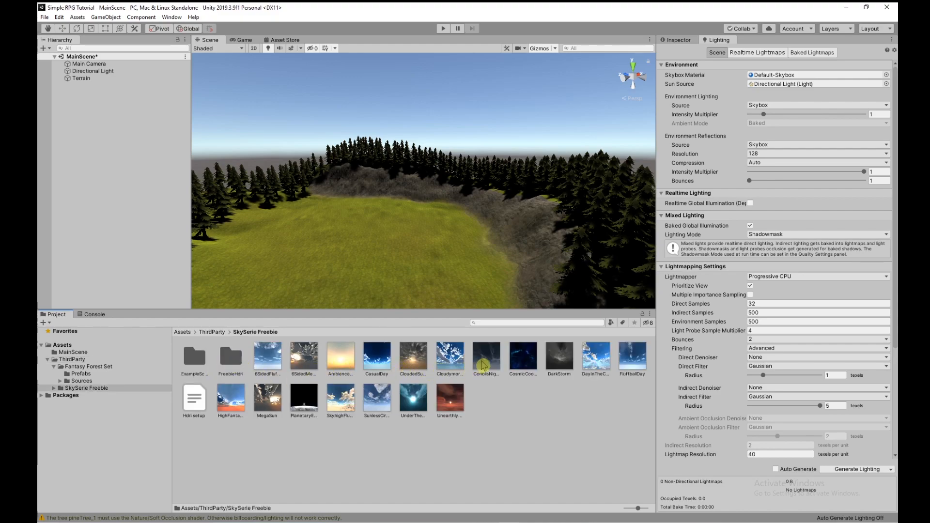
left_click_drag(523, 315, 605, 121)
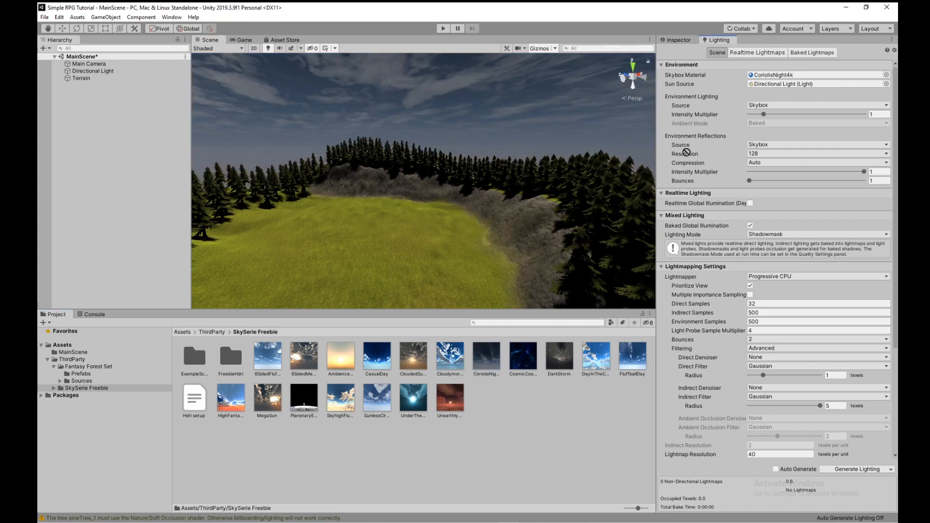
left_click_drag(535, 222, 439, 210, "alt")
key("s")
right_click_drag(439, 208, 436, 209)
right_click_drag(436, 209, 397, 194)
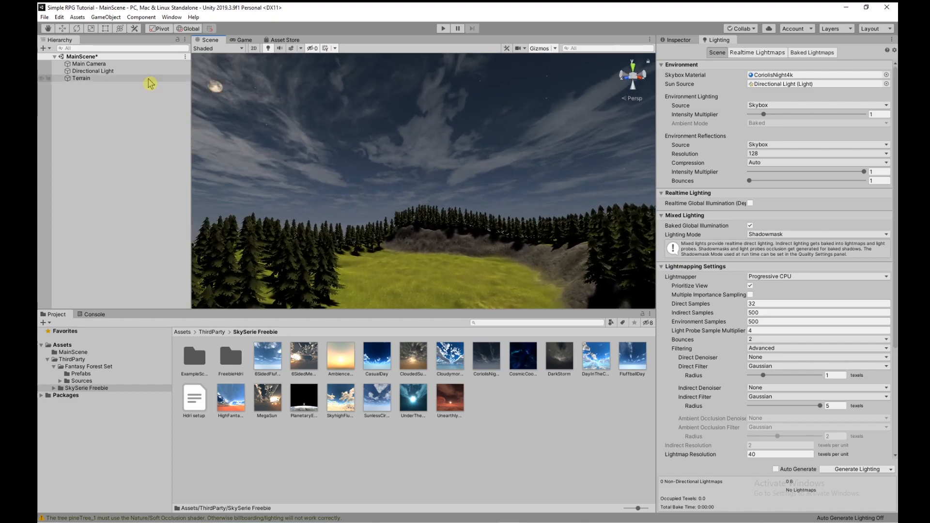
Select the Directional Light and lower its intensity to 0.58
left_click(104, 70)
left_click(395, 121)
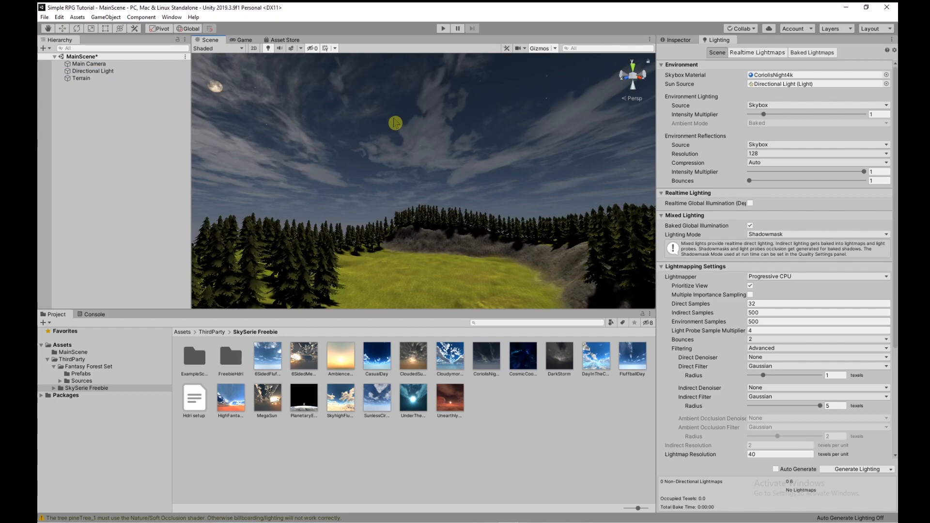
left_click(105, 71)
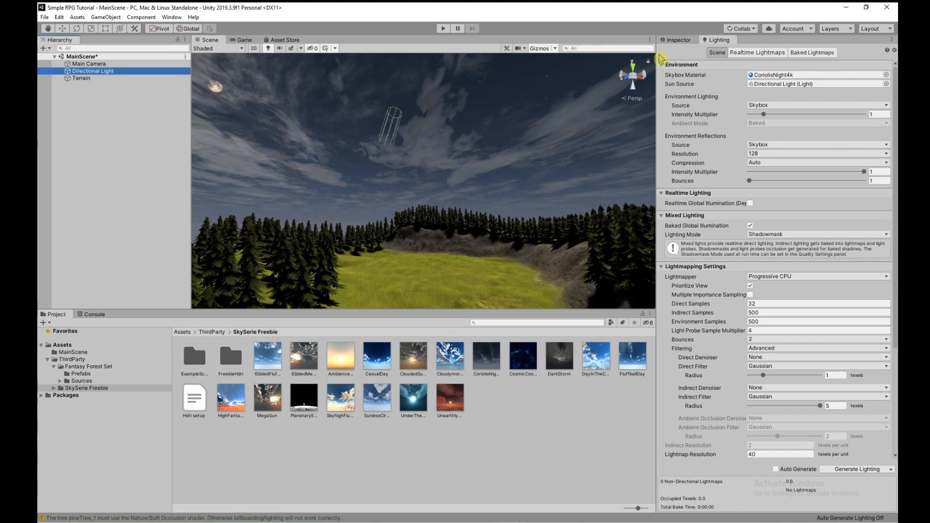
left_click(673, 40)
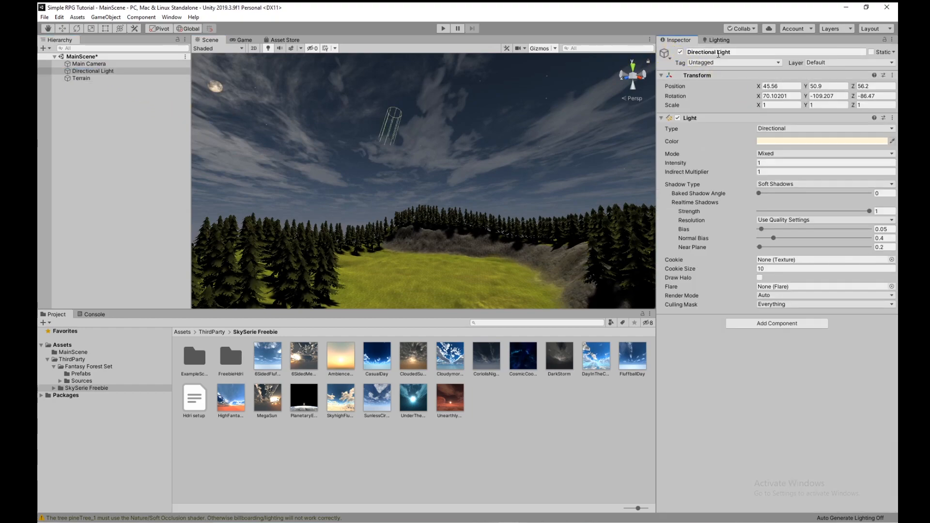
left_click(715, 41)
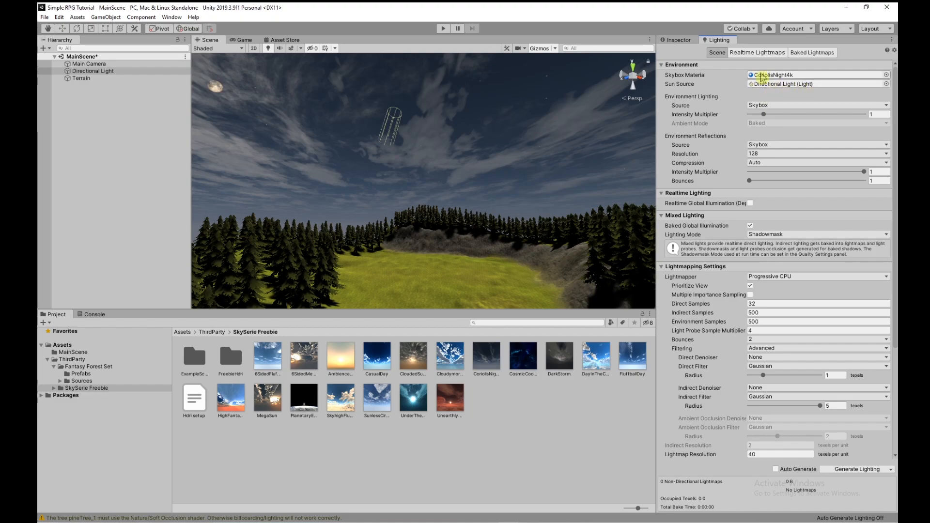
left_click(683, 41)
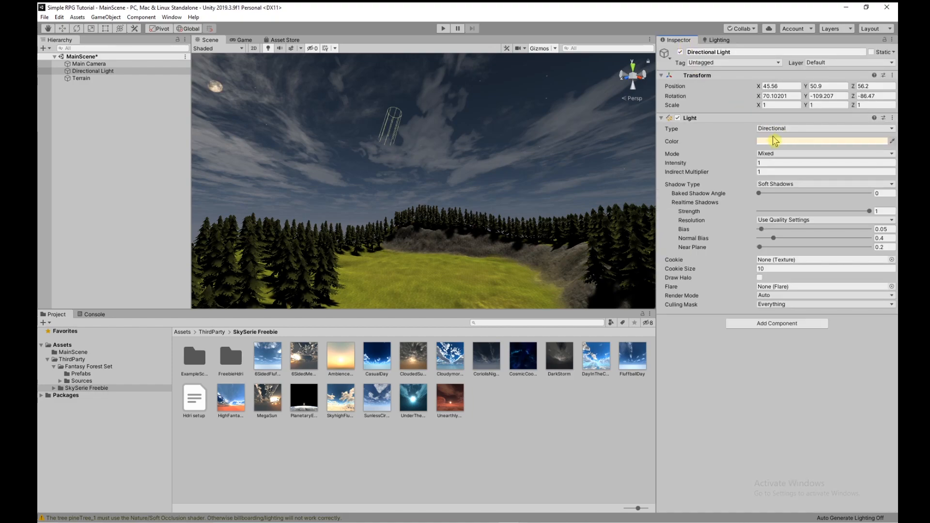
left_click_drag(748, 164, 731, 163)
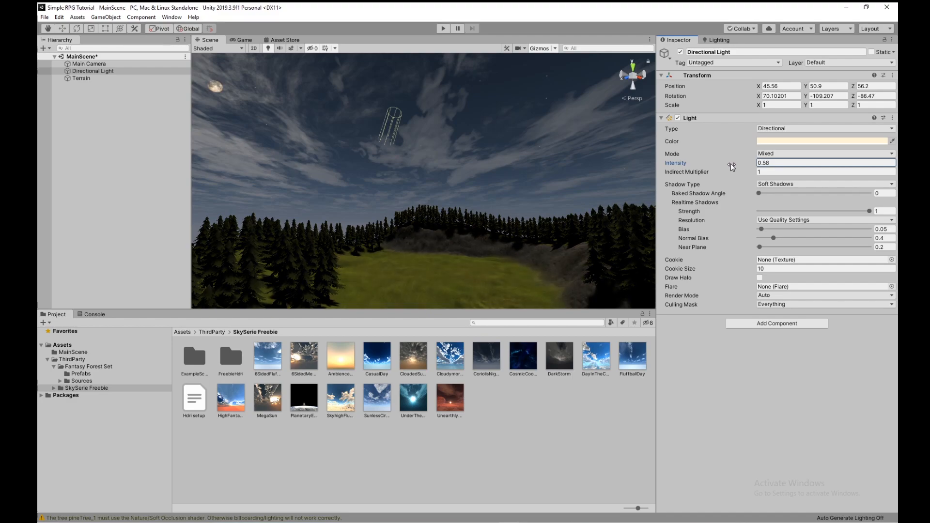
right_click_drag(632, 181, 518, 203)
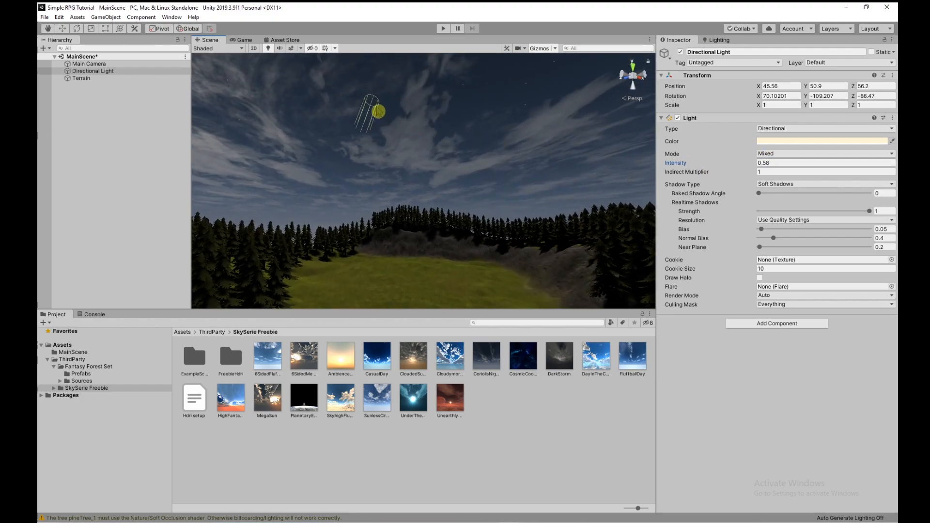
Rotate the Directional Light to about 57, -36 and -8 degrees in X, Y and Z and check the terrain's lighting
left_click(378, 110)
left_click(86, 71)
key("w")
key("e")
left_click_drag(378, 135, 372, 180)
right_click_drag(417, 203, 427, 231)
key("w")
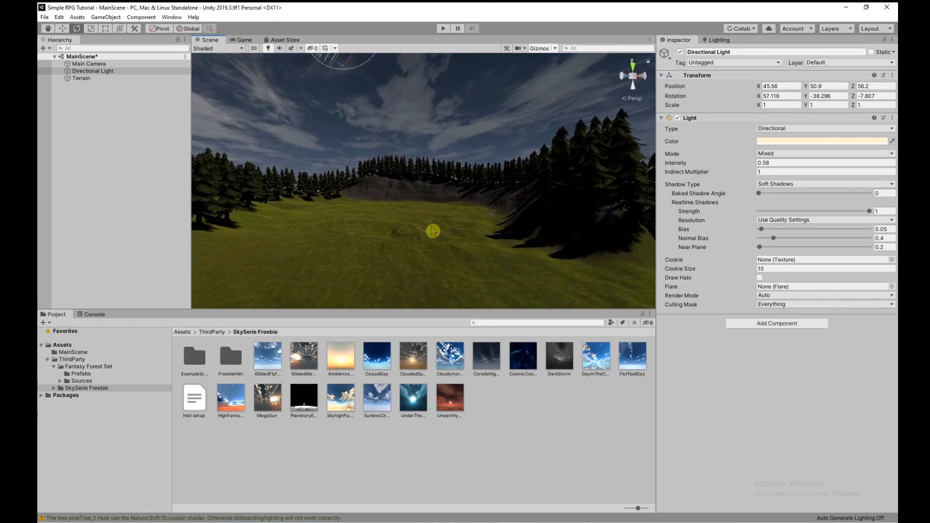
Set the Directional Light's color to the pale blue BFD3F6
left_click(822, 141)
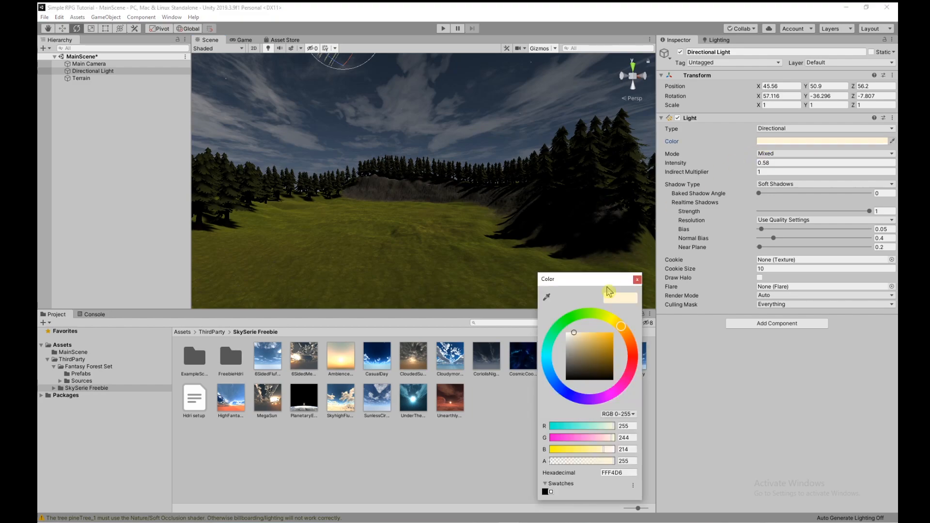
left_click(559, 380)
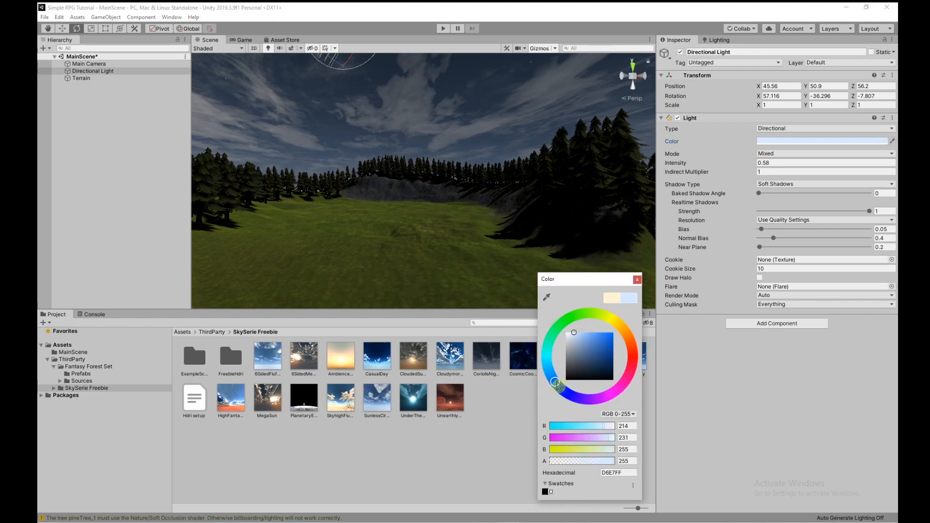
left_click_drag(557, 383, 560, 389)
left_click_drag(576, 336, 577, 336)
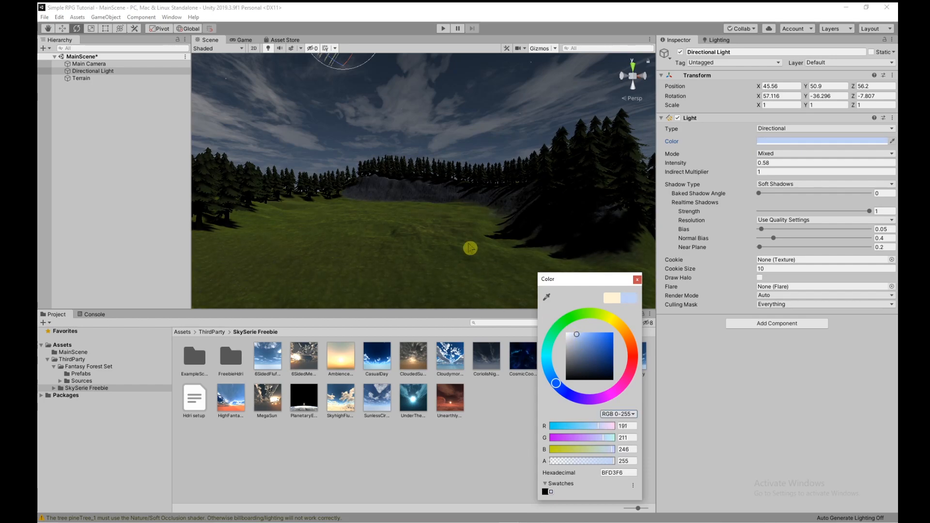
Raise the Directional Light's intensity to 0.65 and check the terrain under it
right_click(477, 254)
right_click_drag(445, 242, 426, 222)
left_click(746, 162)
left_click_drag(747, 163, 747, 162)
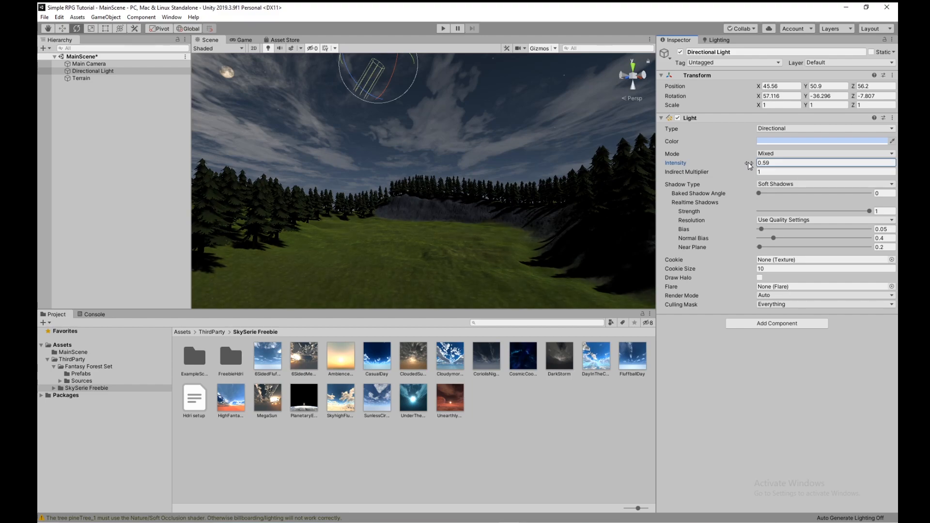
right_click_drag(546, 193, 555, 228)
key("w")
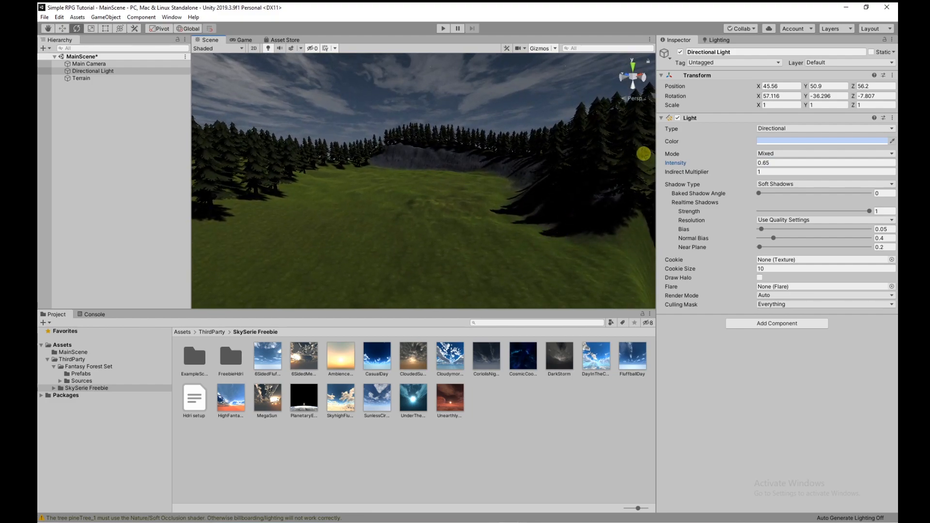
right_click_drag(519, 201, 499, 145)
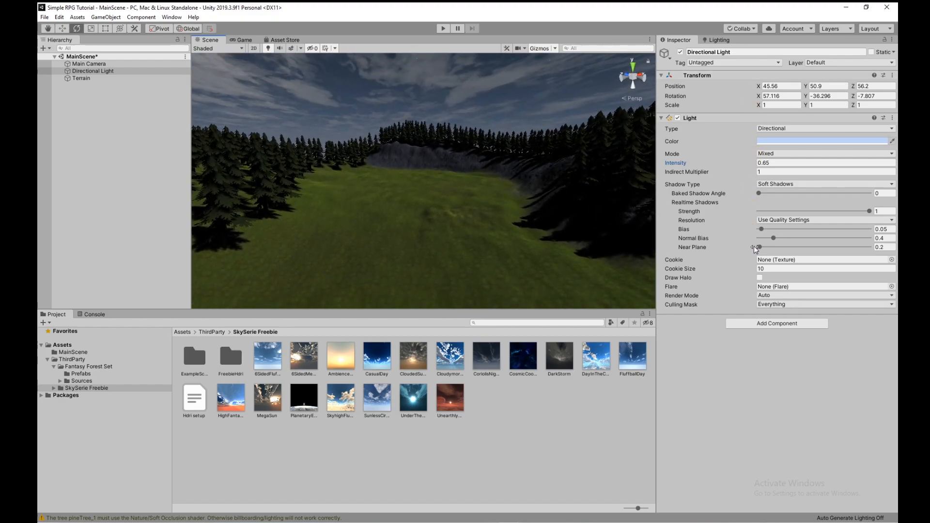
Enable fog in the scene's lighting settings, using Exponential mode and a density of 0.007
left_click(718, 40)
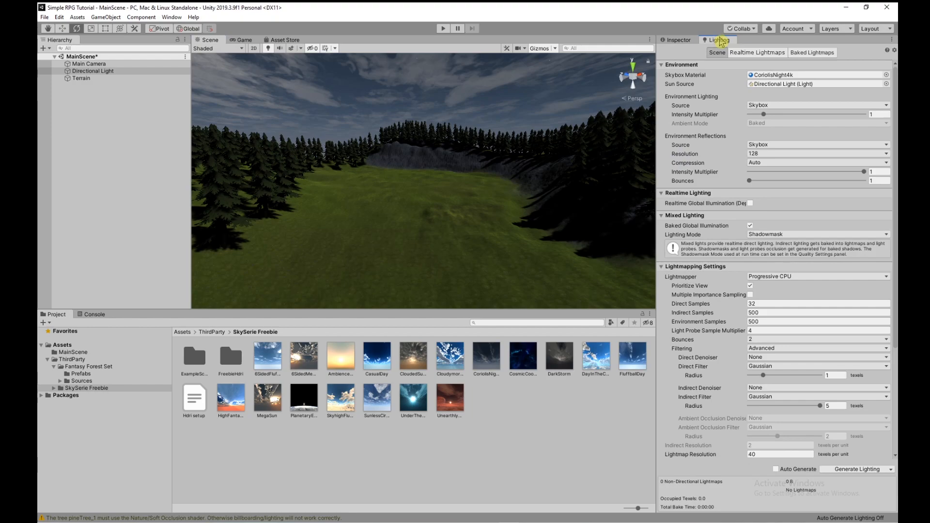
scroll(722, 281, "down", 5)
scroll(726, 283, "down", 2)
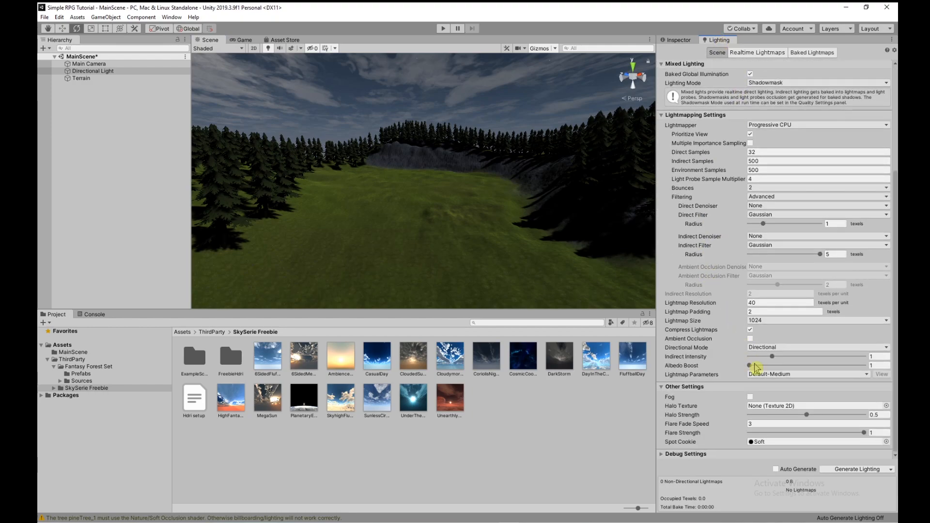
left_click(750, 398)
right_click_drag(534, 216, 534, 215)
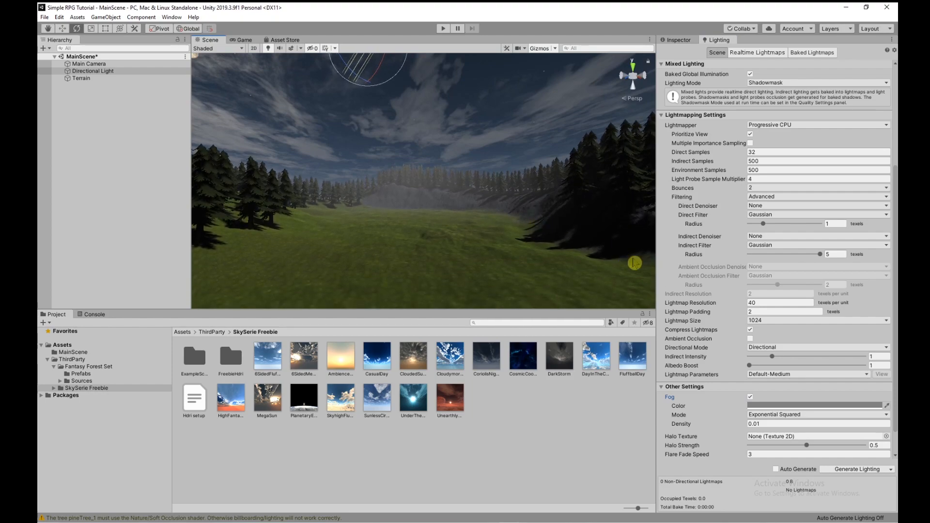
right_click_drag(563, 264, 557, 260)
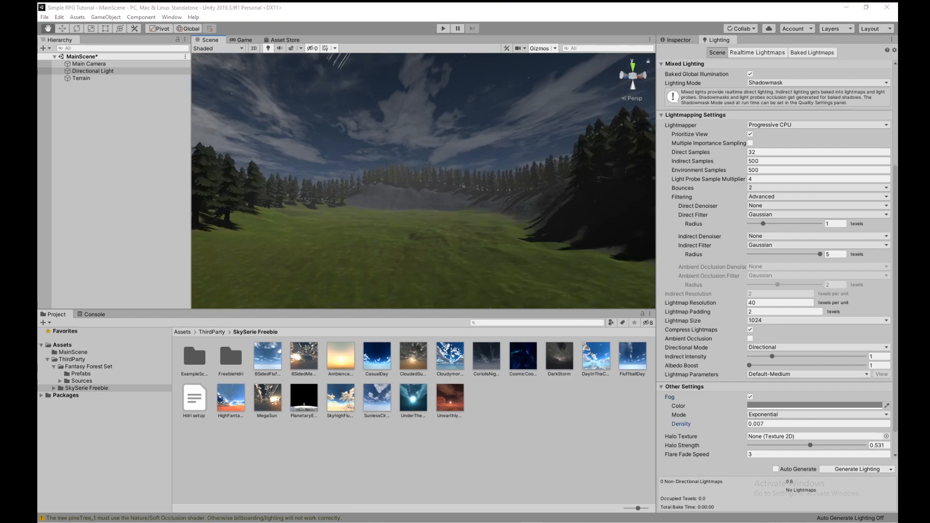
right_click_drag(465, 205, 465, 248)
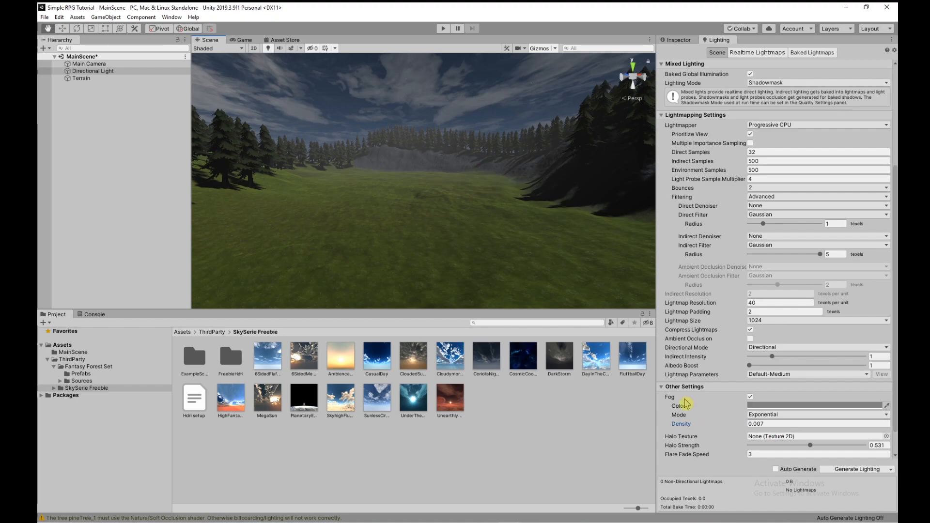
Select the terrain and activate its Paint Texture tool
right_click_drag(570, 254, 561, 309)
key("w")
key("s")
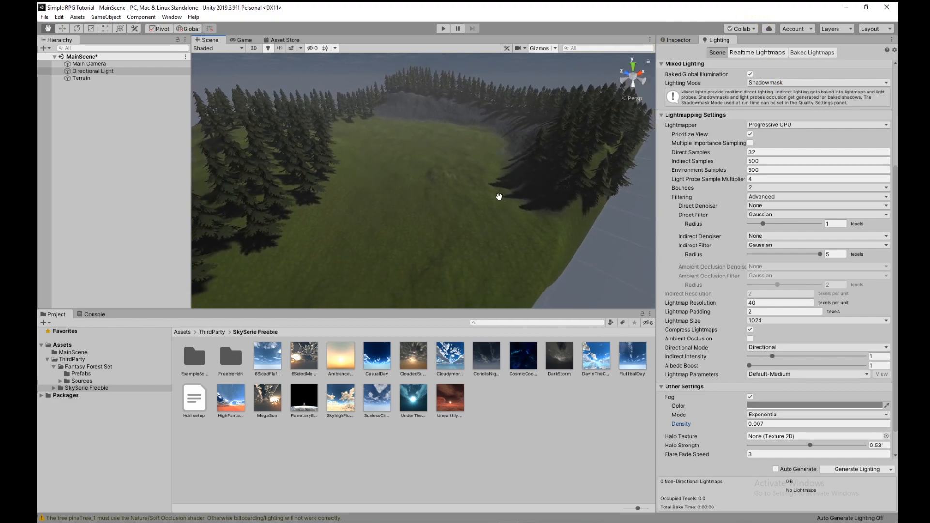
key("w")
left_click(465, 193)
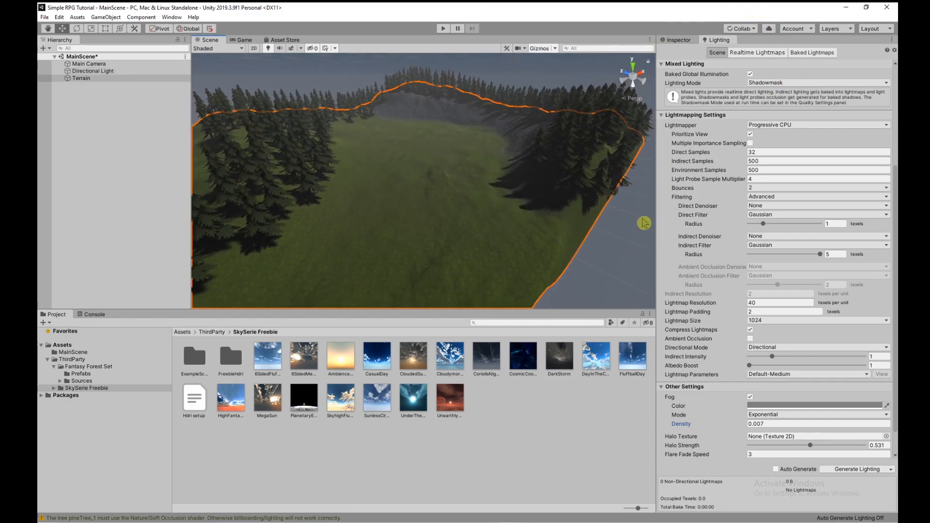
left_click(688, 40)
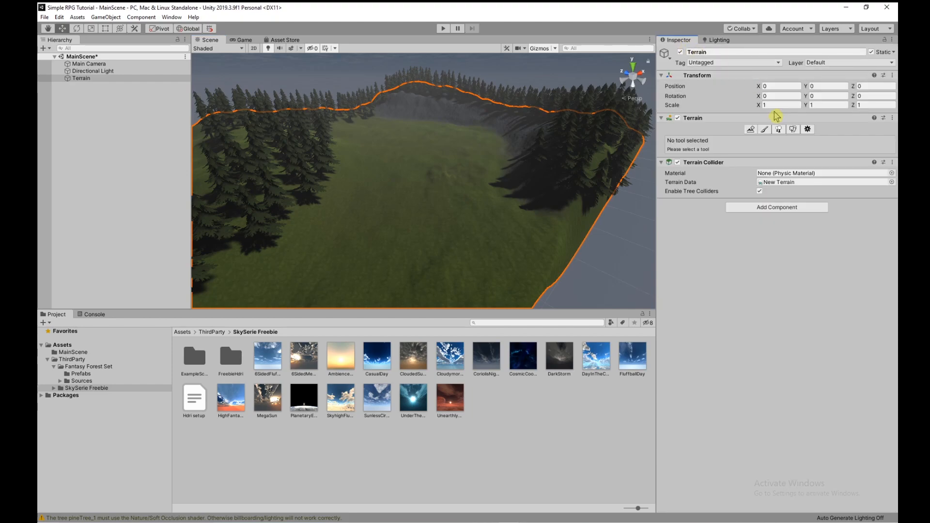
left_click(765, 129)
left_click(771, 139)
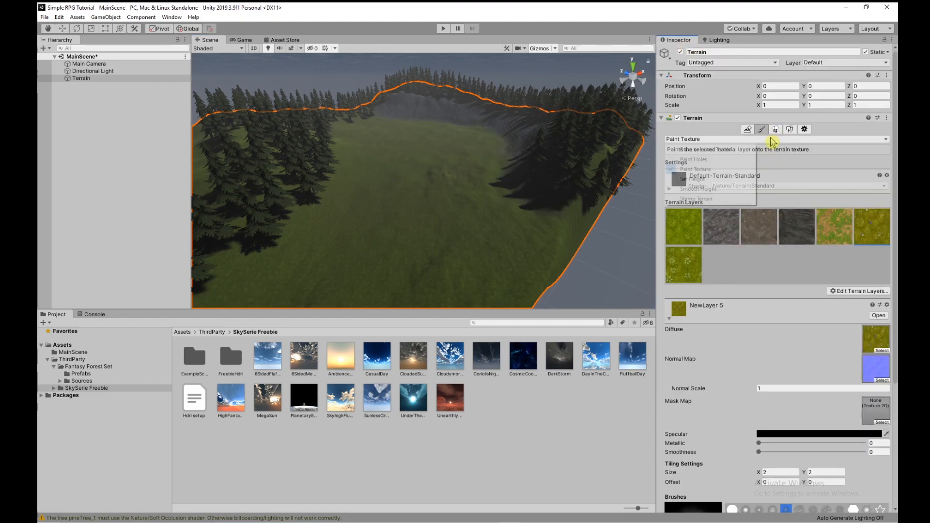
left_click(719, 171)
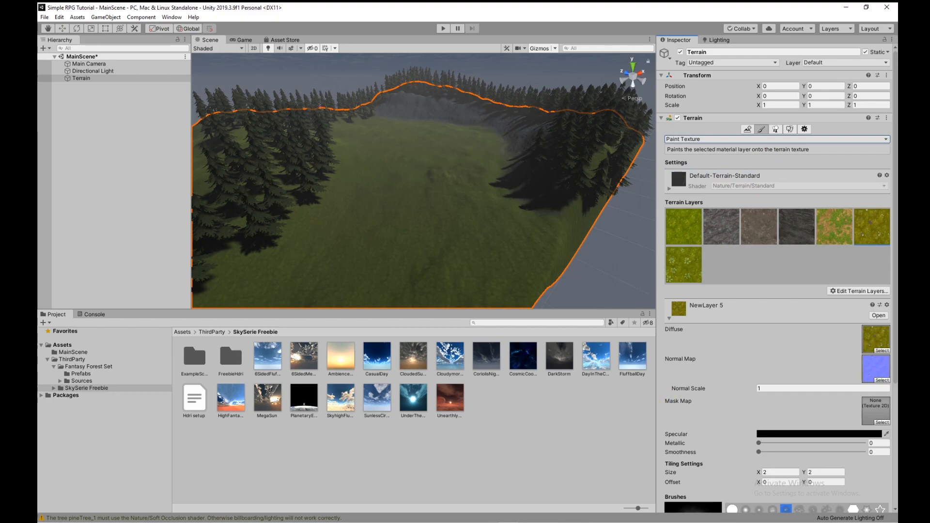
Import Dirt_01_2.png and Dirt_01_Nrm.png from the Dirt folder in _TEXTURES into the project's MainScene folder
key("alt+Tab")
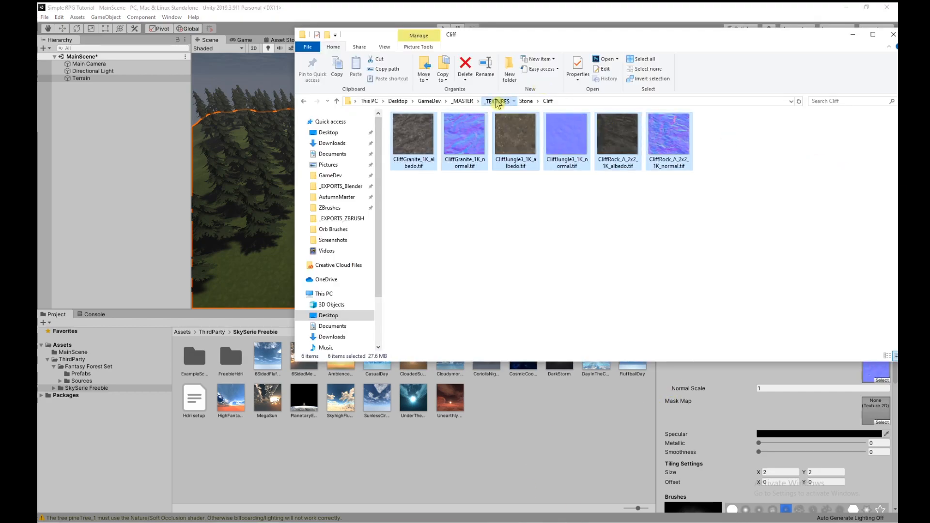
left_click(497, 101)
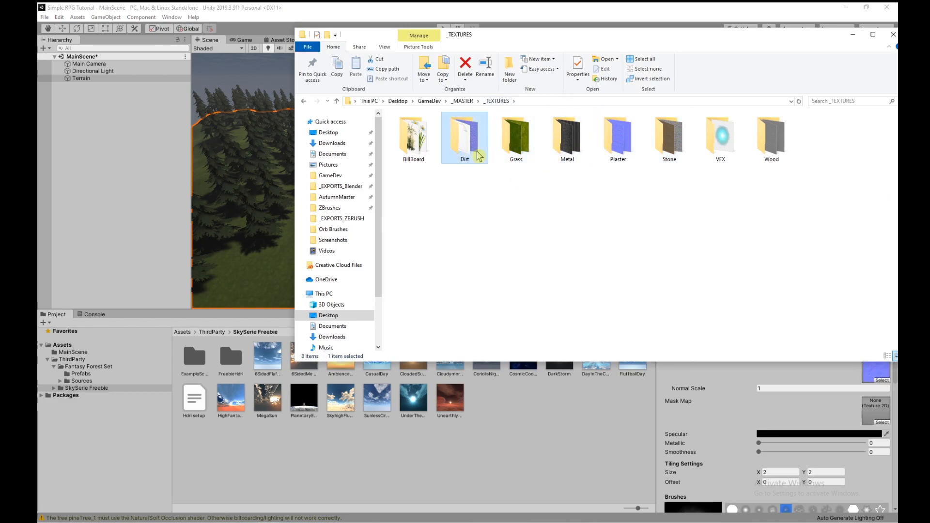
double_click(463, 141)
left_click(525, 149)
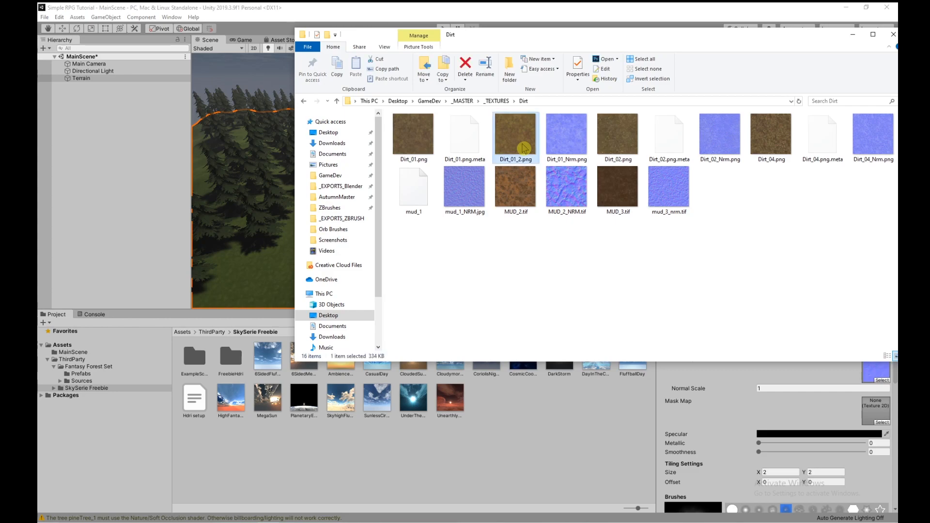
left_click(564, 143, "ctrl")
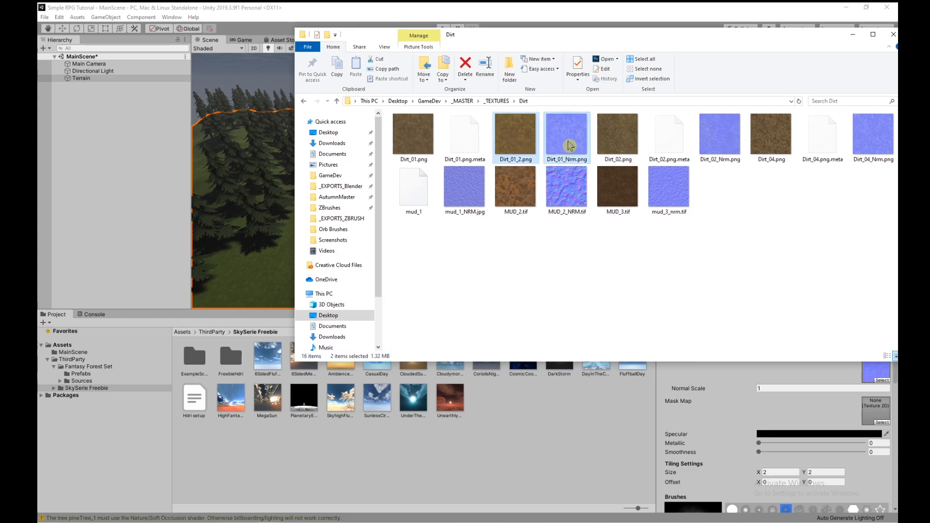
left_click_drag(569, 146, 68, 352)
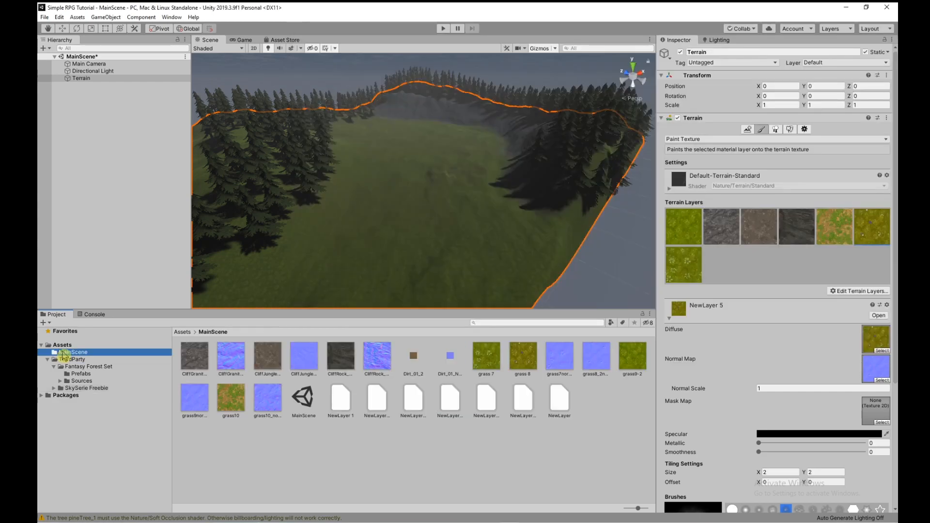
Set the Dirt_01_Nrm texture's type to Normal map and apply the import settings
left_click(450, 357)
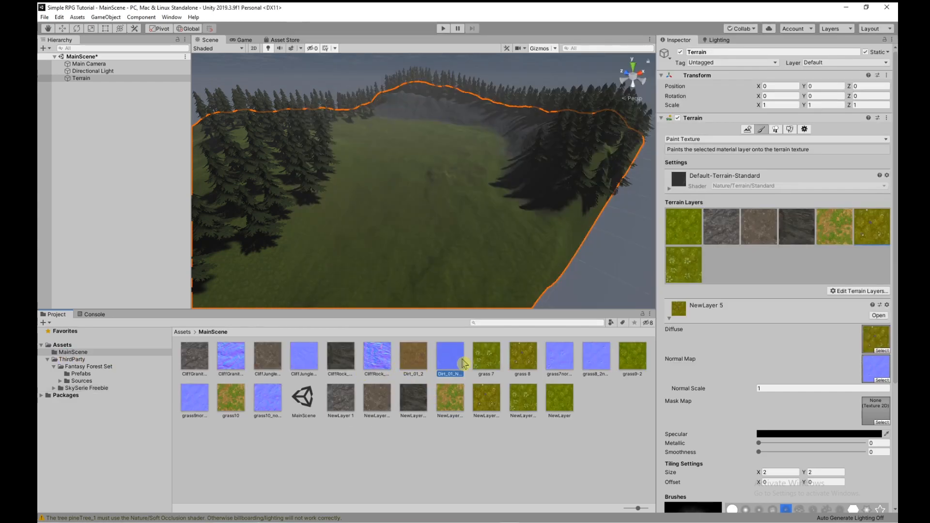
left_click(821, 77)
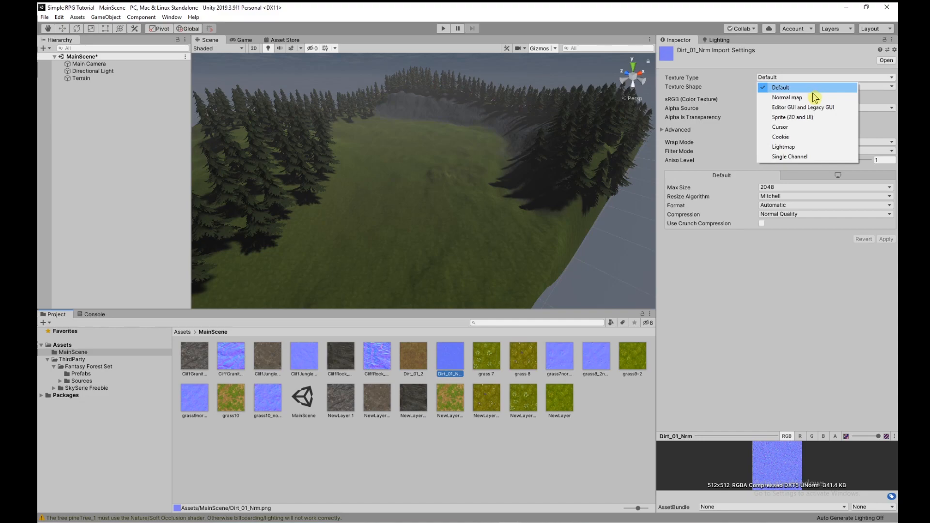
left_click(808, 97)
left_click(889, 221)
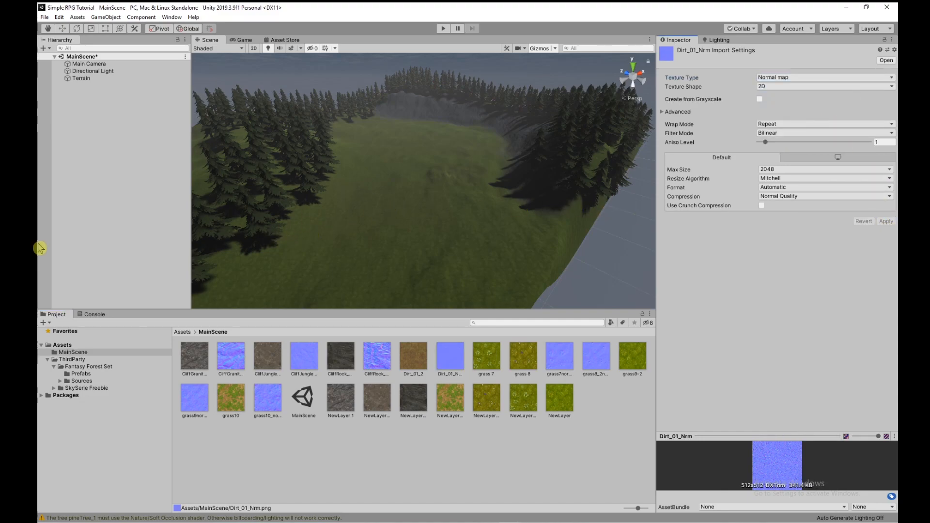
Inspect the Dirt_01_2 texture in an enlarged preview and compare it with the terrain
scroll(521, 201, "up", 5)
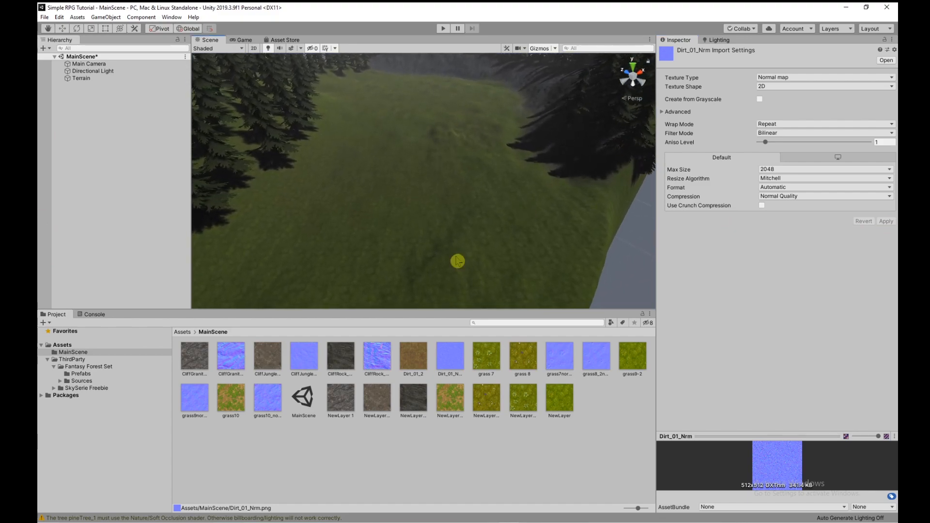
left_click(411, 358)
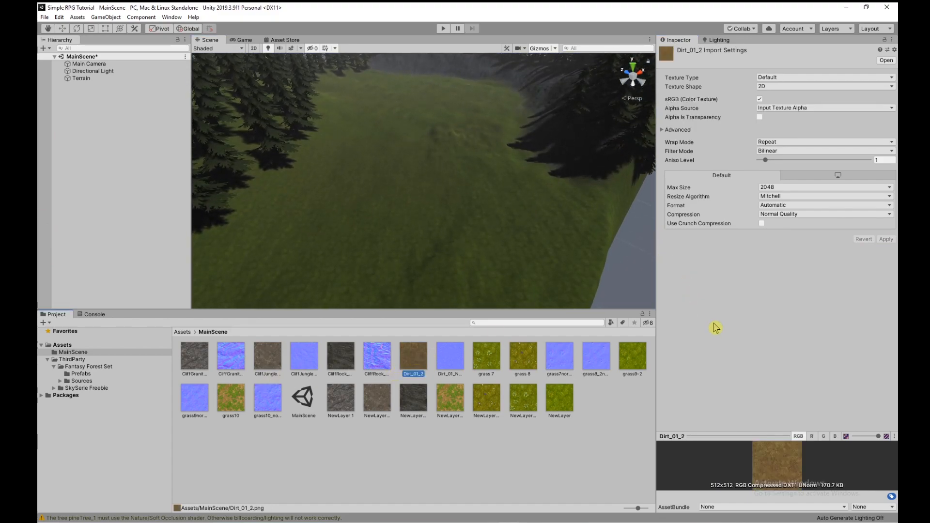
left_click_drag(772, 435, 746, 382)
right_click_drag(512, 193, 493, 159)
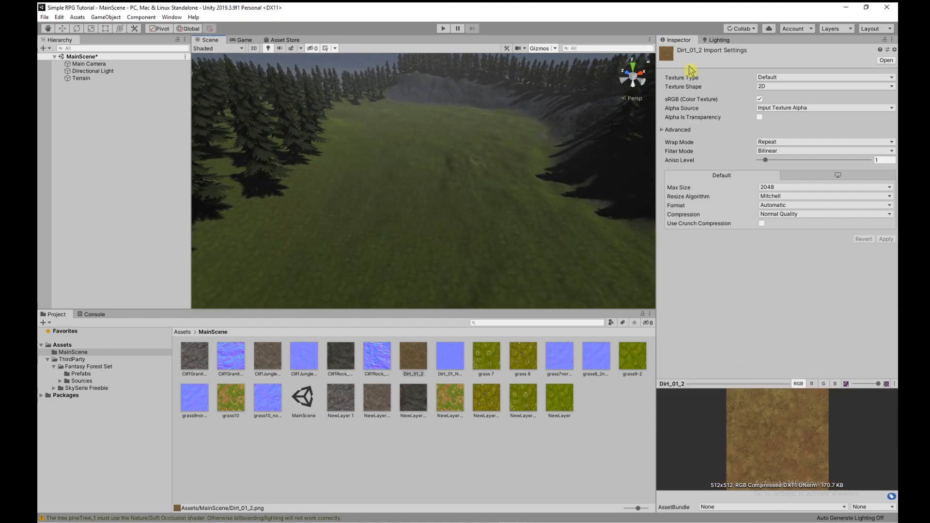
Select the terrain and create a new terrain layer from the Dirt_01_2 texture
left_click(545, 149)
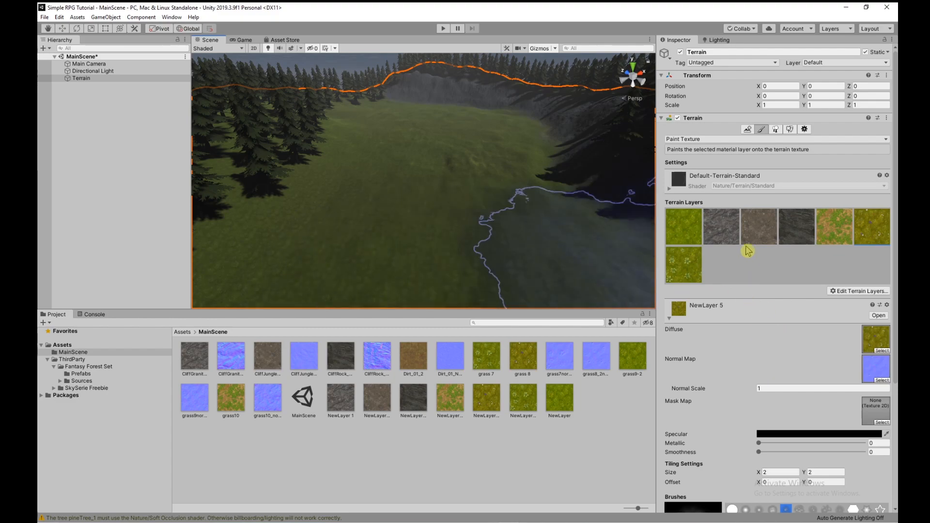
left_click(853, 293)
left_click(852, 303)
type("di")
double_click(386, 128)
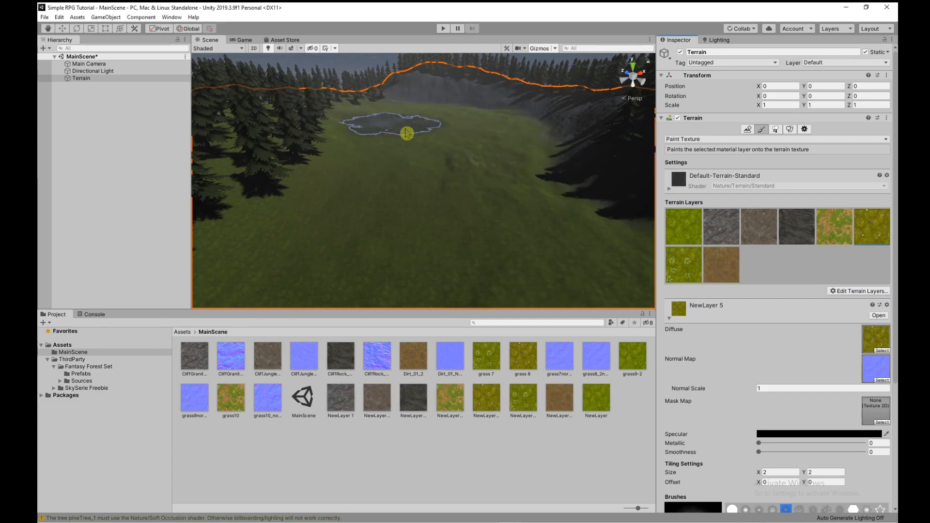
Assign the Dirt_01_Nrm texture as the normal map of the new dirt terrain layer
left_click(715, 264)
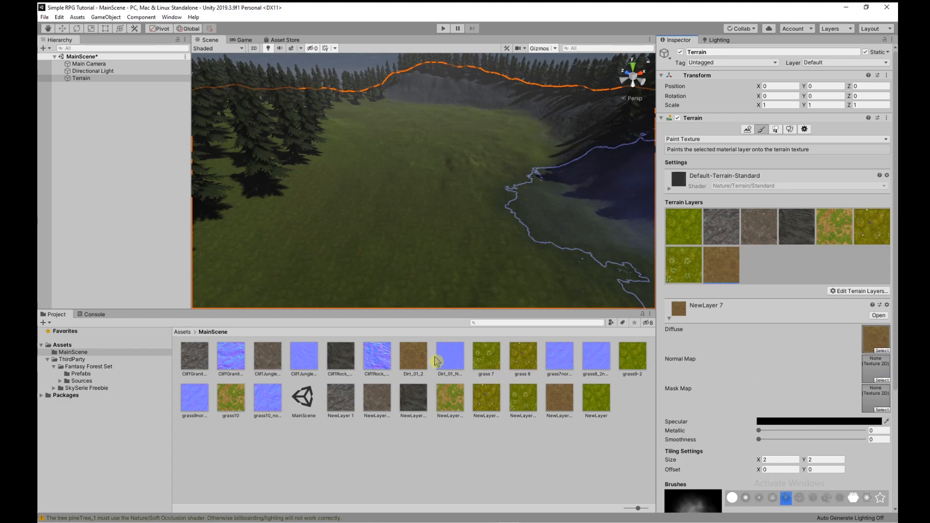
left_click_drag(439, 369, 805, 362)
left_click_drag(871, 369, 872, 370)
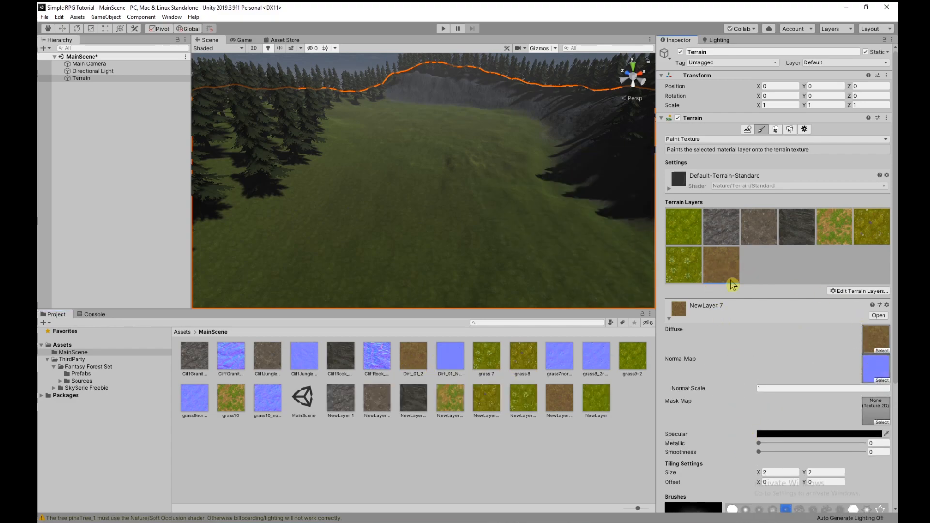
Choose builtin_brush_3 with brush size 6 and opacity 9.6, and try a dirt stroke down the meadow
scroll(755, 408, "down", 3)
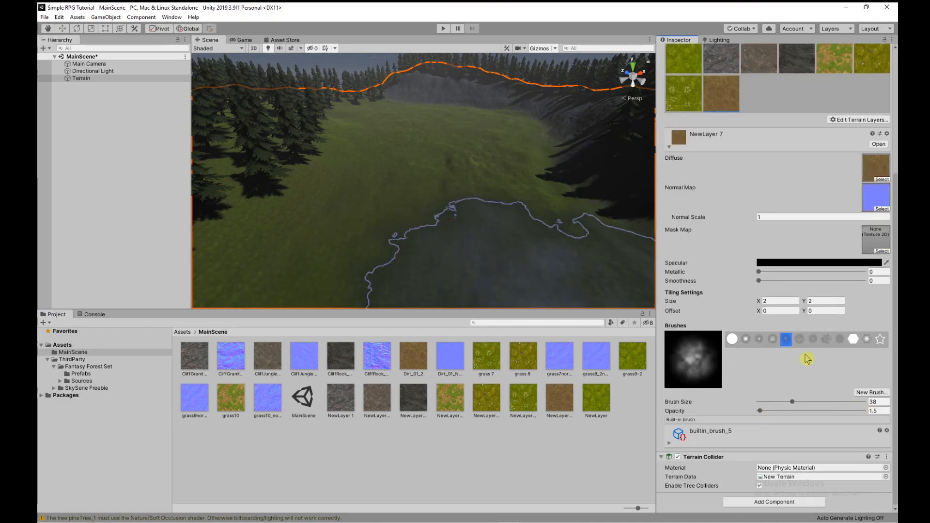
left_click(758, 340)
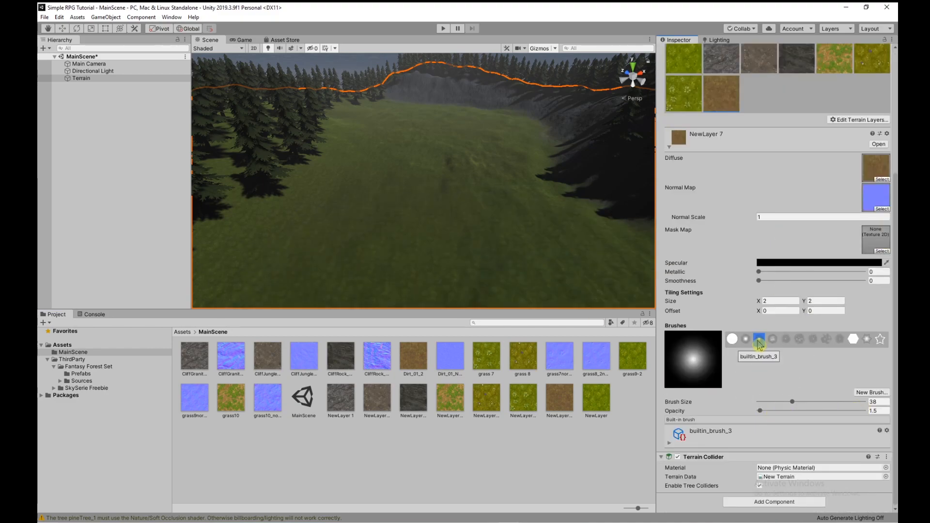
left_click_drag(767, 405, 762, 406)
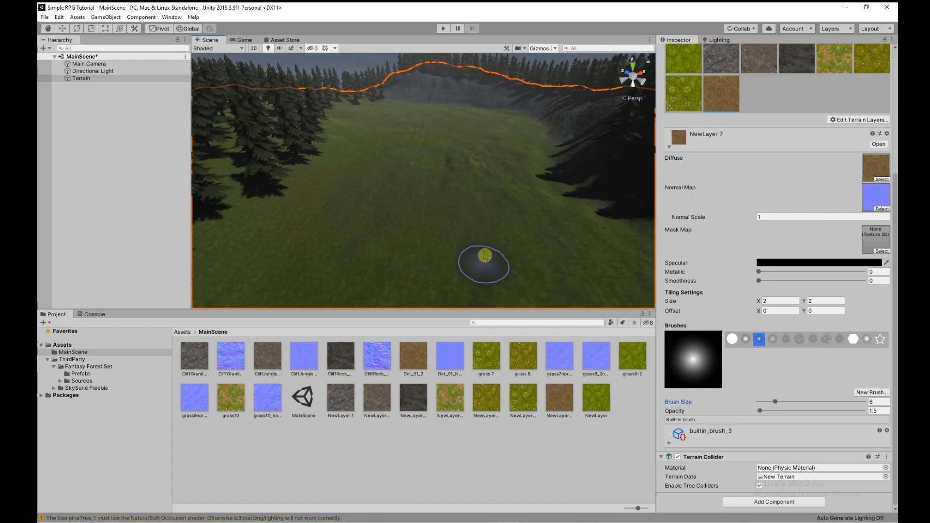
right_click_drag(553, 230, 554, 242)
left_click_drag(762, 411, 769, 411)
left_click_drag(480, 206, 481, 280)
mouse_move(478, 260)
right_mouse_down()
mouse_move(495, 187)
mouse_move(490, 208)
right_mouse_up()
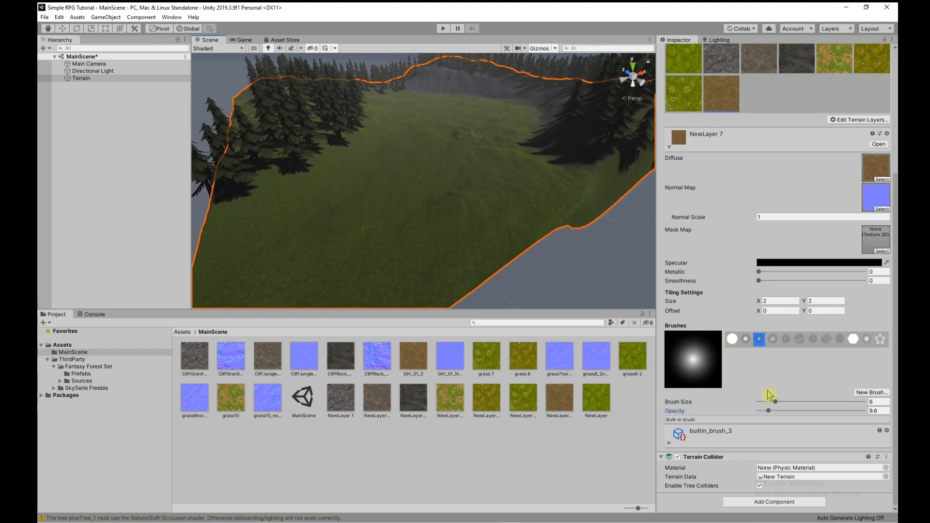
Set the brush size to 4 and opacity to 7, and start painting a narrow dirt path from the terrain's near edge
left_click_drag(776, 402, 773, 402)
right_click_drag(437, 211, 392, 311)
key("w")
left_click_drag(391, 311, 396, 308)
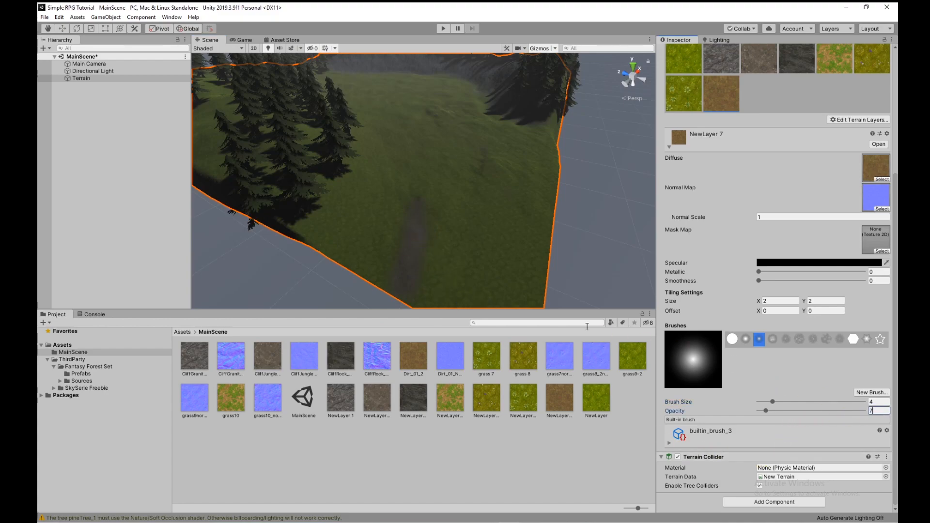
left_click(419, 203)
Extend the dirt path up through the meadow with repeated brush strokes and reactivate the Paint Texture tool
right_click_drag(422, 206, 421, 220)
key("w")
mouse_move(402, 143)
left_mouse_down()
mouse_move(407, 229)
mouse_move(394, 117)
left_mouse_up()
right_click_drag(394, 117, 391, 123)
key("w")
mouse_move(396, 233)
left_mouse_down()
mouse_move(405, 172)
mouse_move(393, 116)
mouse_move(403, 198)
left_mouse_up()
mouse_move(386, 115)
left_mouse_down()
mouse_move(383, 104)
mouse_move(400, 178)
left_mouse_up()
left_click_drag(374, 92, 395, 182)
mouse_move(383, 108)
left_mouse_down()
mouse_move(394, 162)
mouse_move(378, 92)
mouse_move(407, 204)
left_mouse_up()
key("q")
right_click_drag(405, 140, 397, 121)
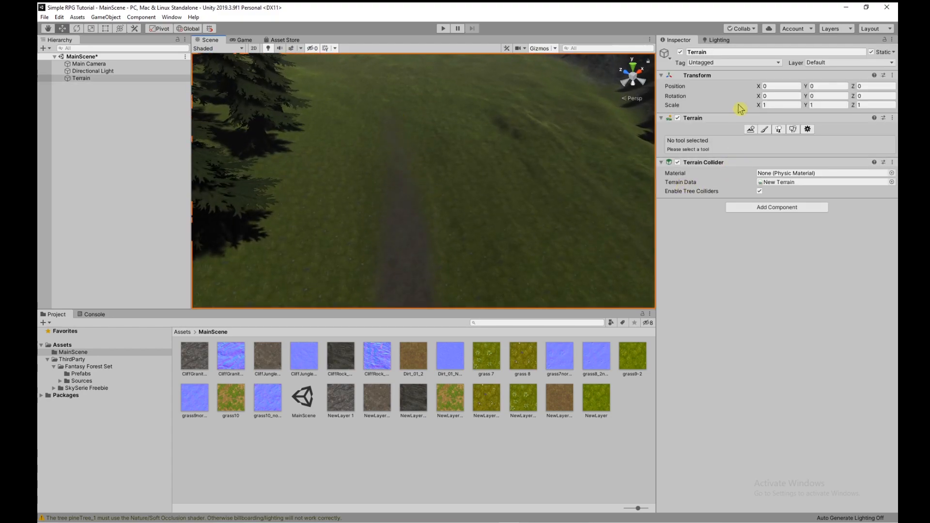
left_click(765, 129)
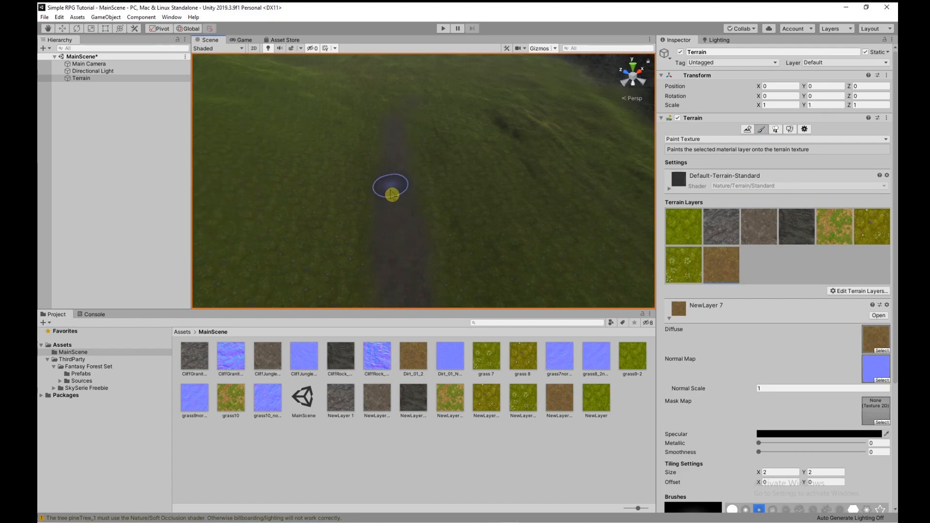
right_click_drag(398, 251, 402, 175)
Raise the Directional Light's intensity to 1.48 to brighten the terrain
left_click(148, 71)
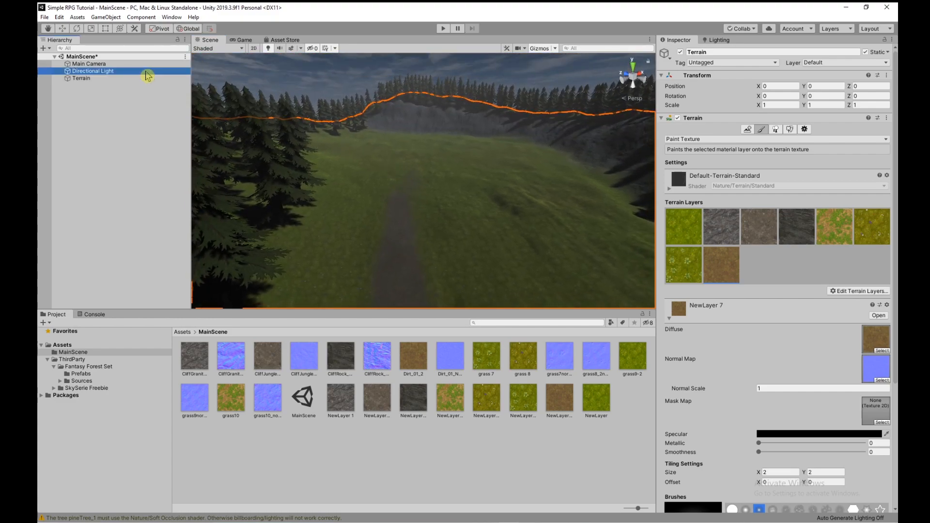
left_click_drag(715, 164, 732, 165)
mouse_move(512, 232)
right_mouse_down()
mouse_move(514, 308)
mouse_move(531, 200)
mouse_move(441, 260)
right_mouse_up()
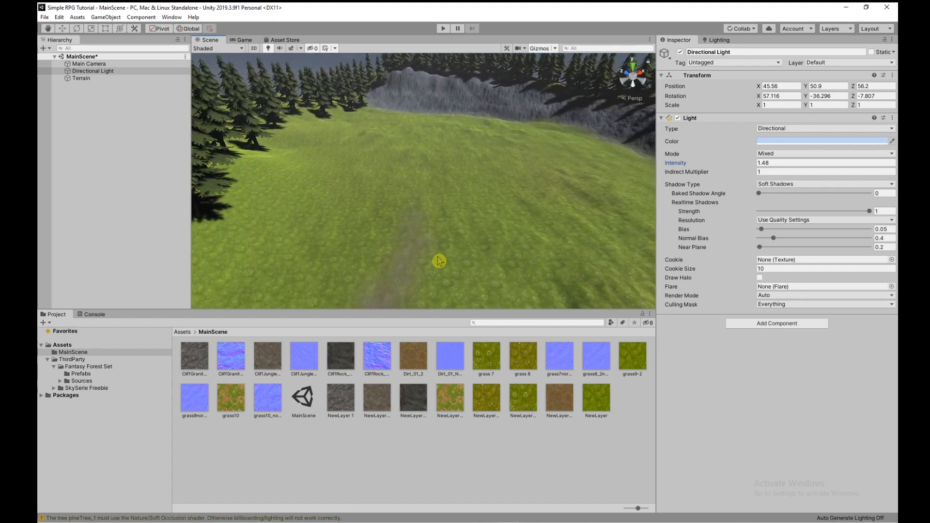
Select the terrain and continue painting the dirt path across the meadow towards the cliffs
left_click(440, 259)
mouse_move(385, 294)
left_mouse_down()
mouse_move(426, 206)
mouse_move(397, 314)
mouse_move(420, 296)
left_mouse_up()
key("w")
mouse_move(431, 245)
right_mouse_down()
mouse_move(433, 234)
mouse_move(423, 289)
right_mouse_up()
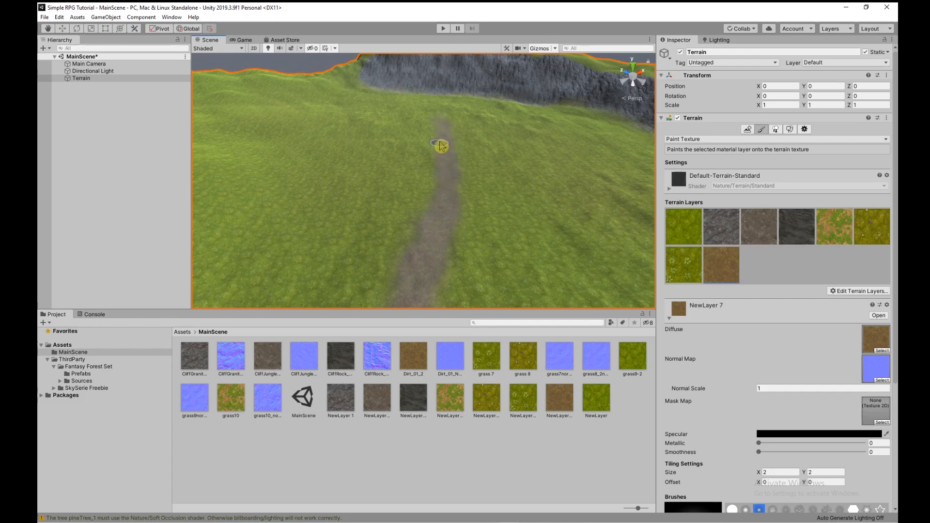
mouse_move(439, 115)
left_mouse_down()
mouse_move(444, 189)
mouse_move(434, 226)
mouse_move(382, 295)
mouse_move(262, 332)
mouse_move(141, 263)
mouse_move(426, 230)
mouse_move(446, 218)
mouse_move(454, 237)
left_mouse_up()
key("w")
right_click_drag(513, 227, 485, 243)
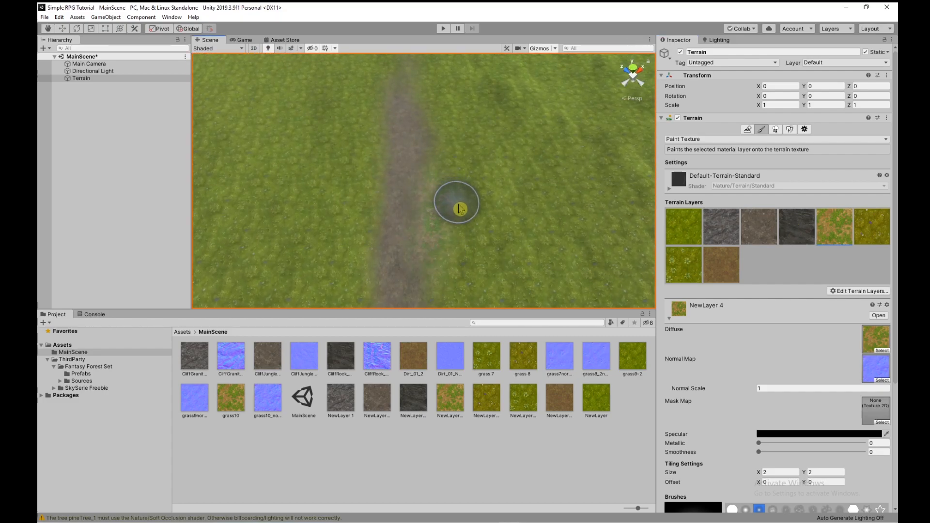
Set the brush opacity to 4 and blend the path's edges with the grass10 layer, NewLayer 4
scroll(770, 371, "down", 5)
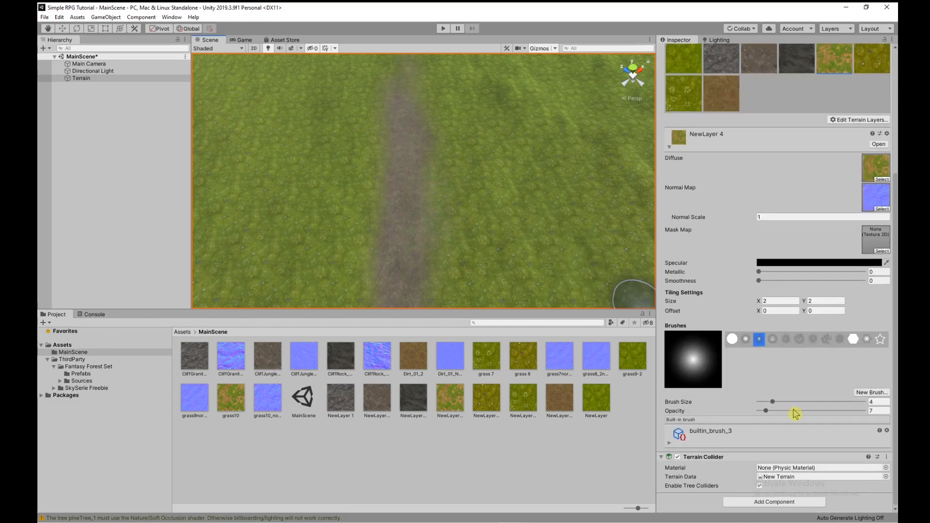
left_click_drag(762, 413, 765, 413)
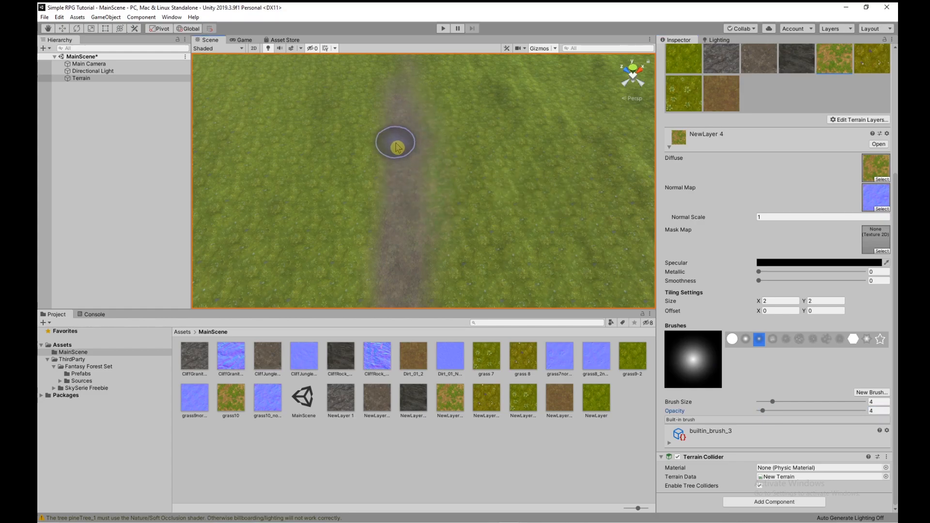
right_click_drag(393, 275, 408, 252)
middle_click_drag(408, 253, 440, 222)
right_click_drag(441, 222, 460, 220)
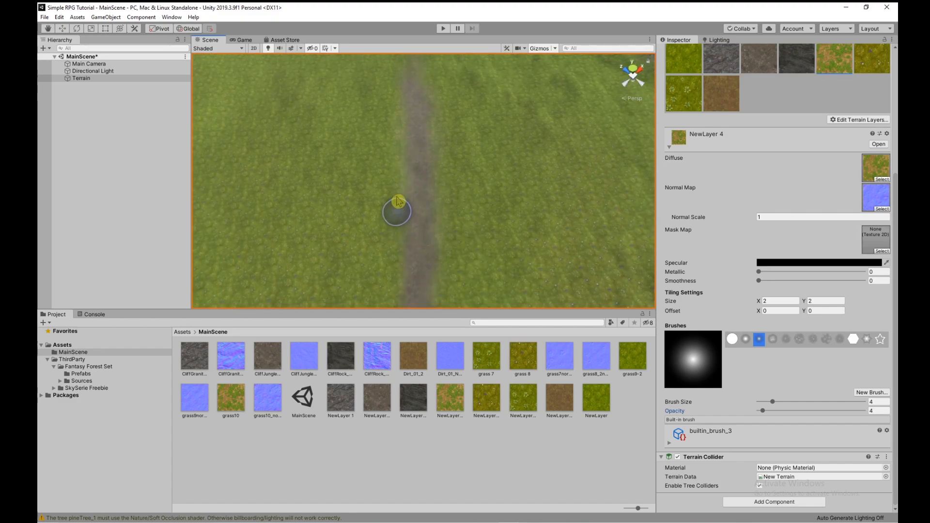
Continue softening the dirt path's borders with the grass10 layer along the stretch beside the trees
right_click_drag(404, 281, 425, 247)
scroll(426, 248, "up", 5)
middle_click_drag(426, 247, 450, 260)
scroll(455, 261, "down", 5)
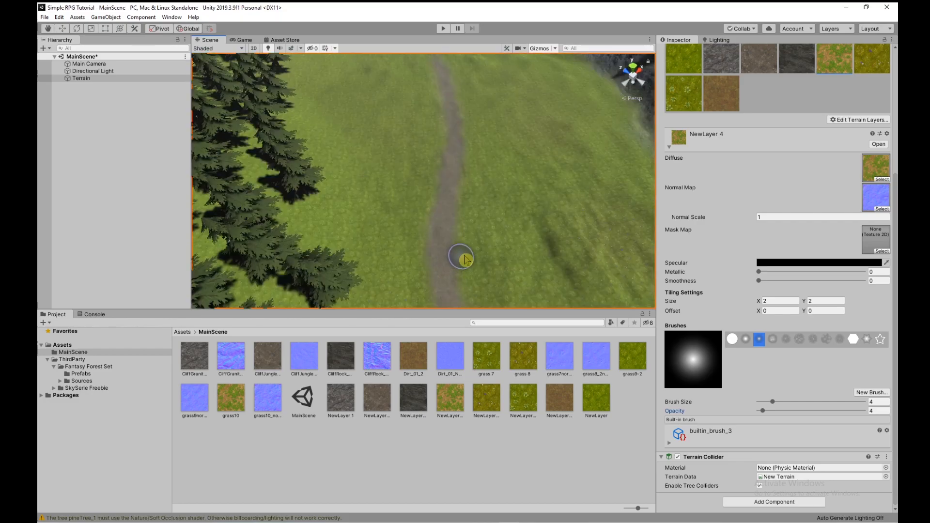
right_click_drag(498, 244, 497, 239)
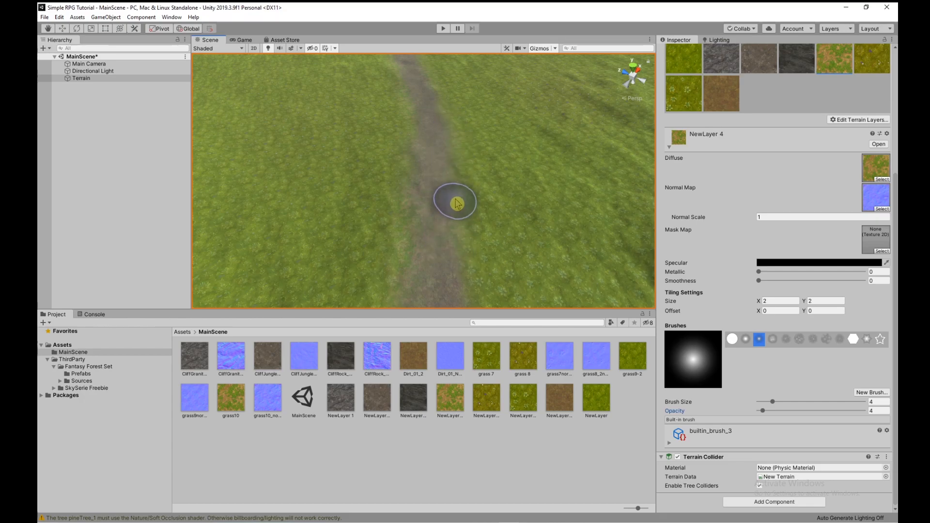
mouse_move(476, 266)
right_mouse_down()
mouse_move(476, 278)
mouse_move(464, 267)
right_mouse_up()
key("s")
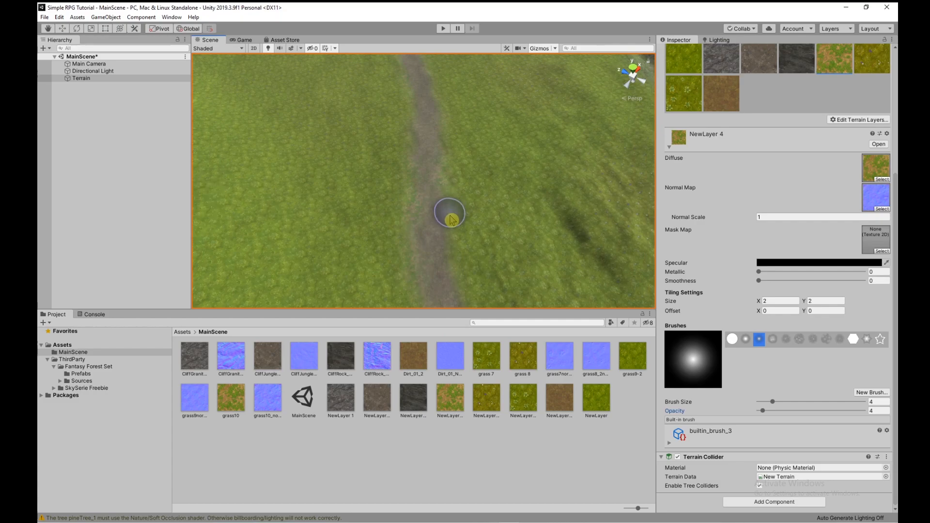
right_click_drag(457, 270, 797, 301)
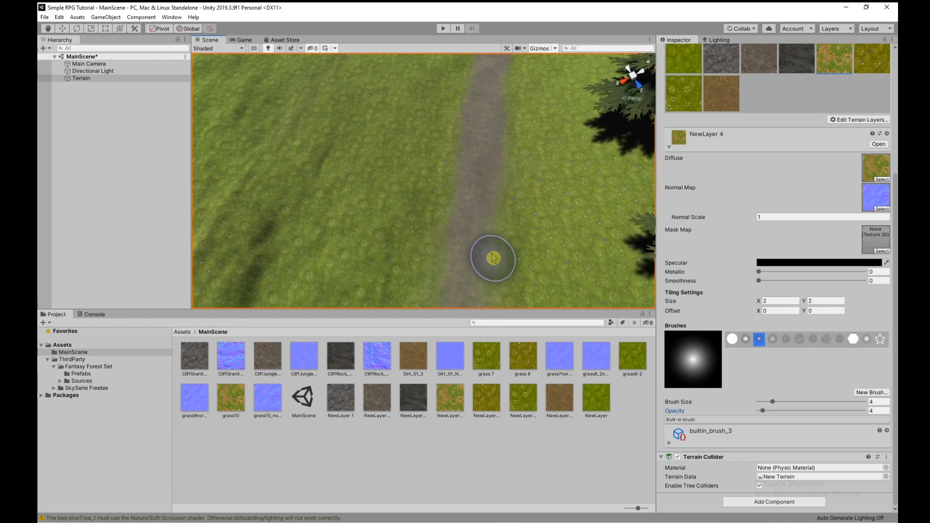
Paint the grass10 layer down both sides of the path towards the terrain's outer corner
mouse_move(452, 176)
right_mouse_down()
mouse_move(476, 137)
mouse_move(470, 146)
right_mouse_up()
mouse_move(463, 143)
left_mouse_down()
mouse_move(449, 220)
mouse_move(446, 203)
mouse_move(455, 170)
mouse_move(453, 286)
left_mouse_up()
left_click_drag(506, 169, 533, 238)
left_click_drag(517, 196, 533, 290)
mouse_move(545, 221)
right_mouse_down()
mouse_move(550, 174)
mouse_move(543, 194)
right_mouse_up()
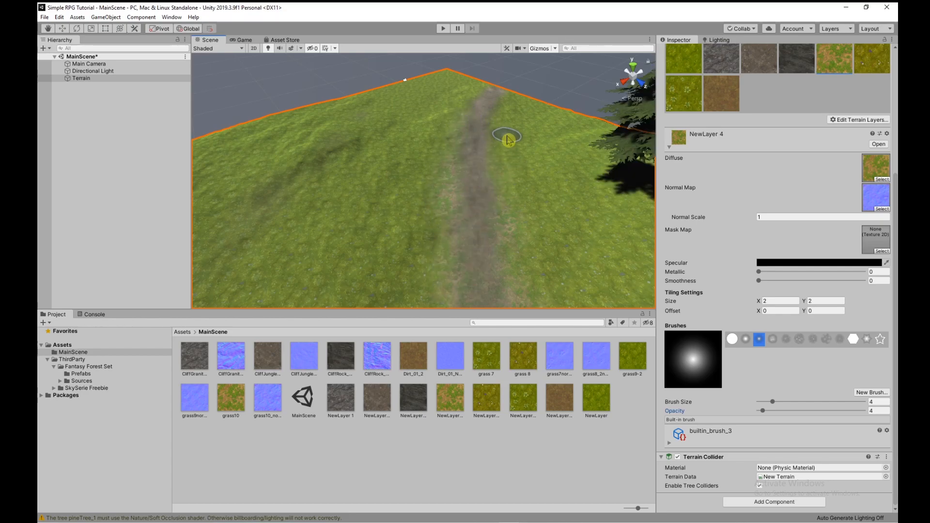
right_click_drag(505, 143, 878, 121)
key("s")
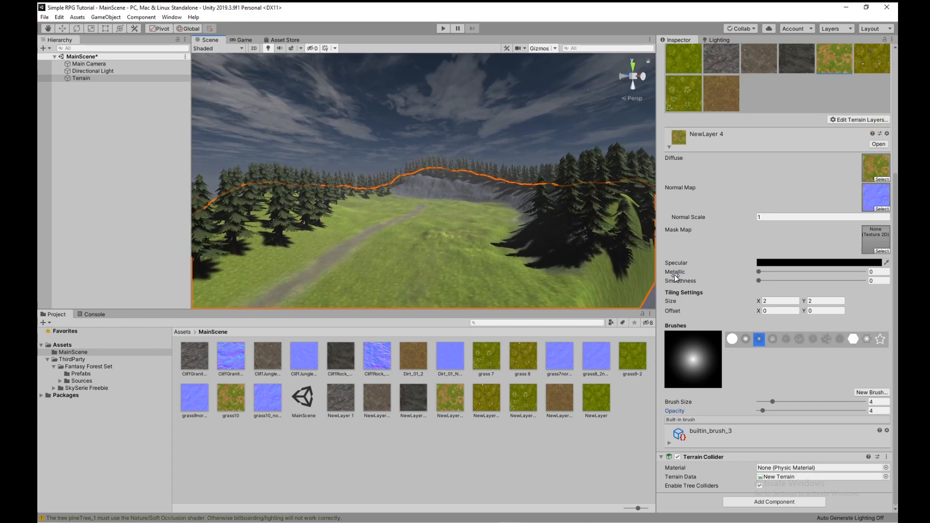
Lower the Directional Light's intensity to 0.29 for a night look
left_click(97, 71)
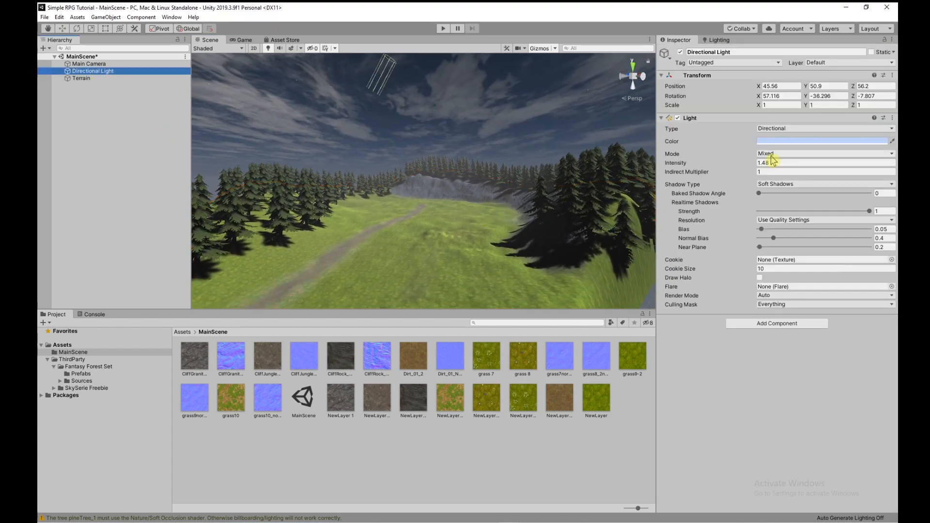
left_click_drag(746, 161, 731, 164)
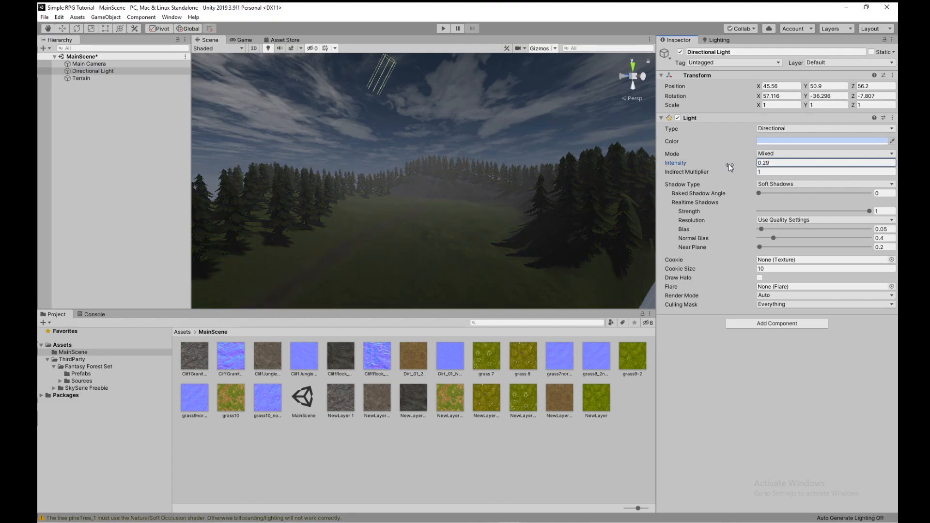
right_click_drag(455, 254, 449, 285)
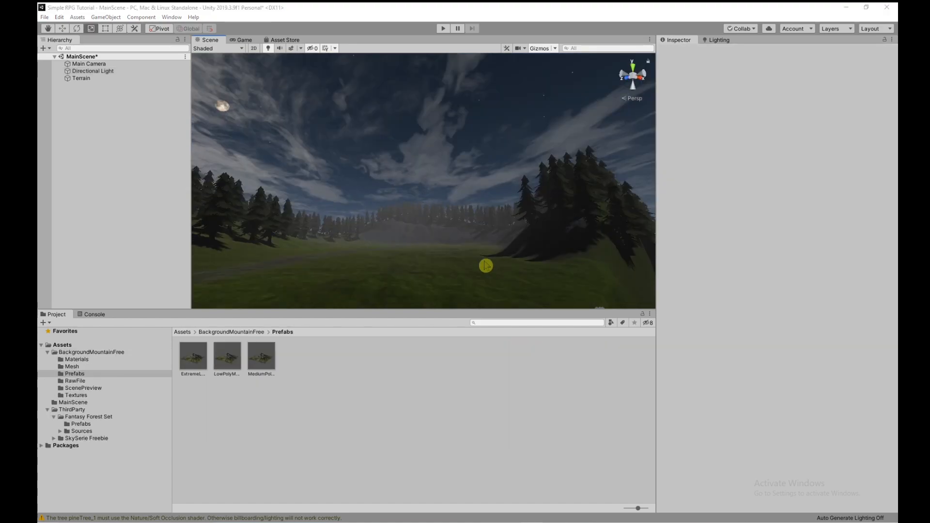
View the scene through the game camera and review the Free Background Mountain asset's details in My Assets
right_click_drag(486, 266, 450, 253)
left_click(242, 40)
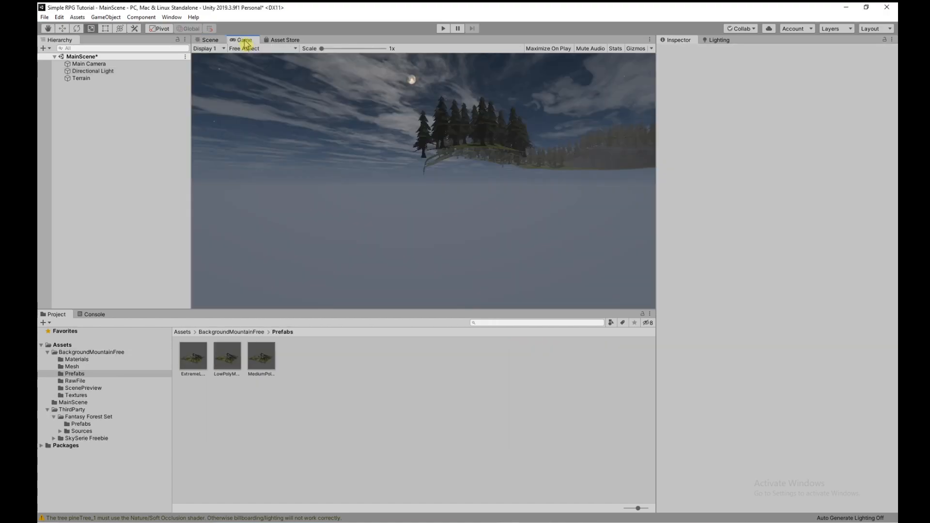
left_click(281, 40)
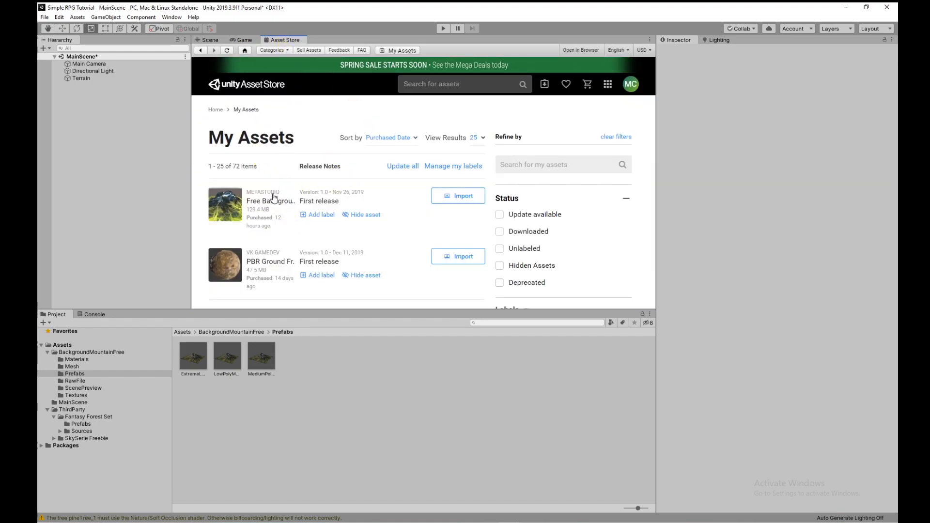
left_click(254, 204)
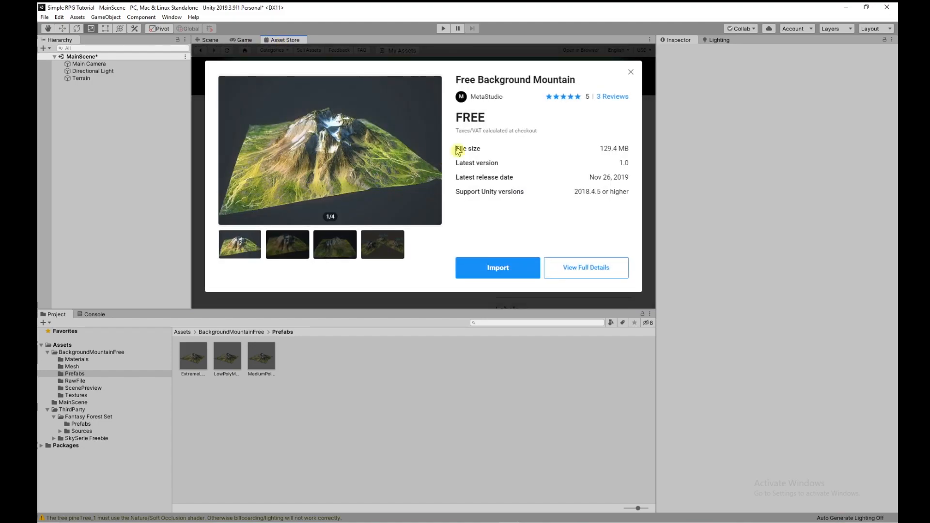
left_click(630, 73)
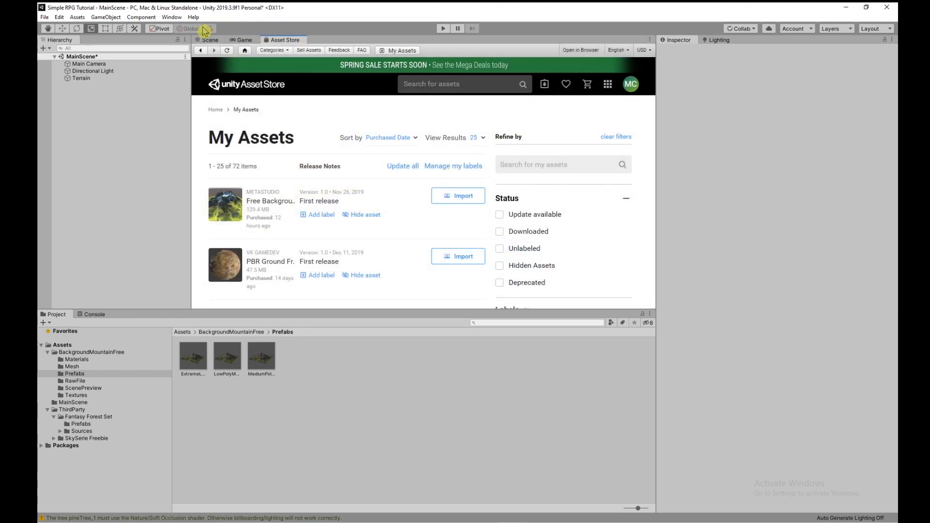
Place two ExtremeLowPolyMountain prefabs in the scene beyond the terrain's edge
left_click(211, 40)
right_click_drag(293, 137, 330, 163)
key("ctrl+z")
right_click_drag(420, 254, 305, 329)
key("s")
key("d")
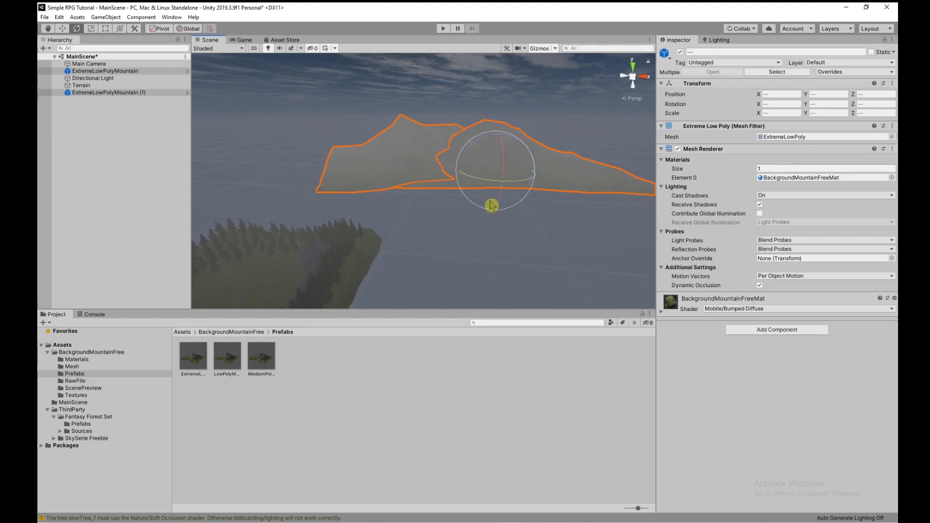
Examine from the meadow how the background mountains look behind the tree line
right_click_drag(428, 243, 539, 199)
key("w")
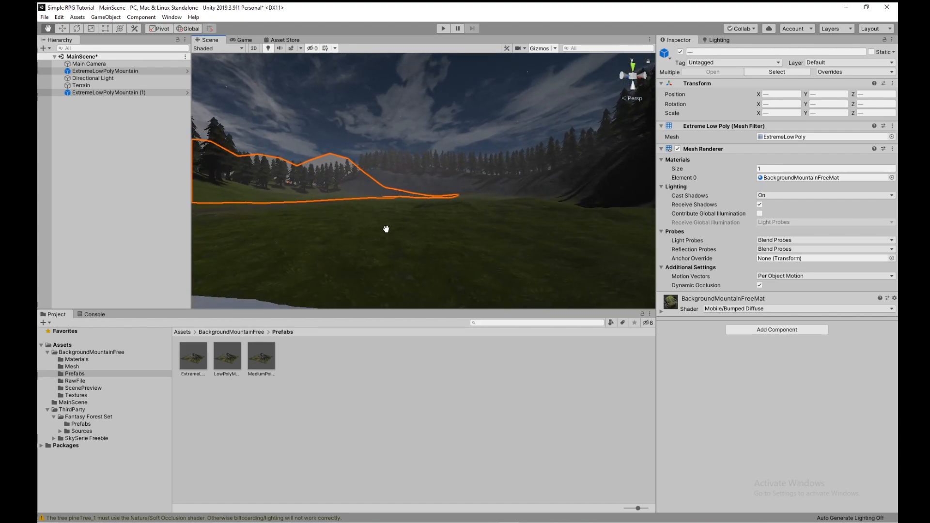
mouse_move(443, 196)
right_mouse_down()
mouse_move(452, 197)
mouse_move(442, 207)
right_mouse_up()
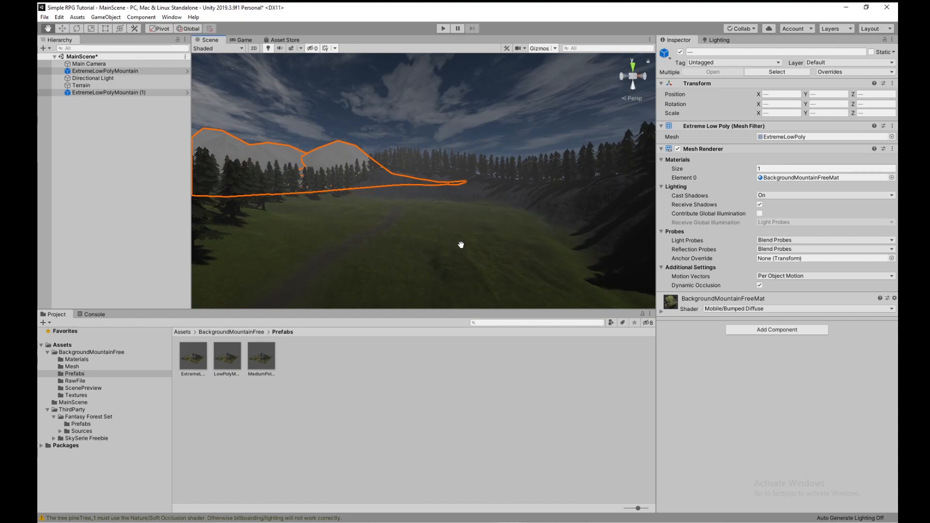
right_click_drag(477, 248, 559, 224)
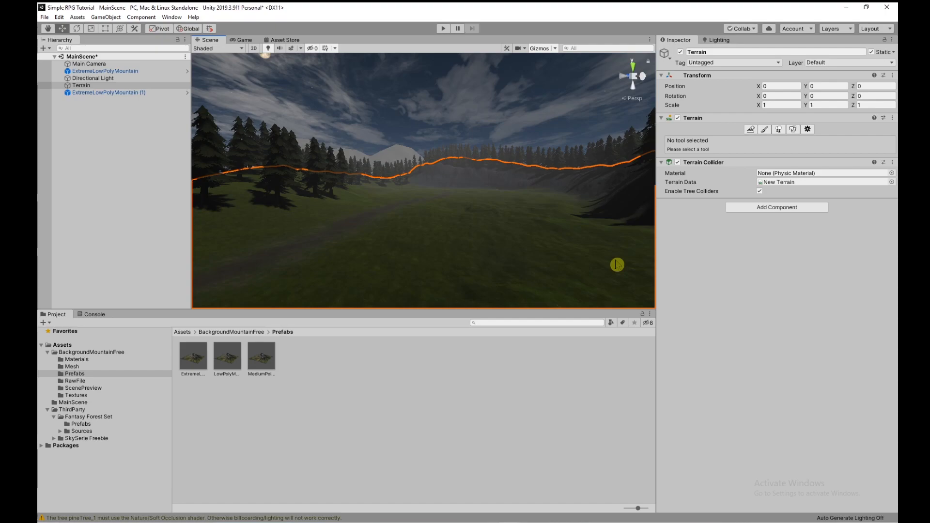
right_click_drag(617, 264, 543, 255)
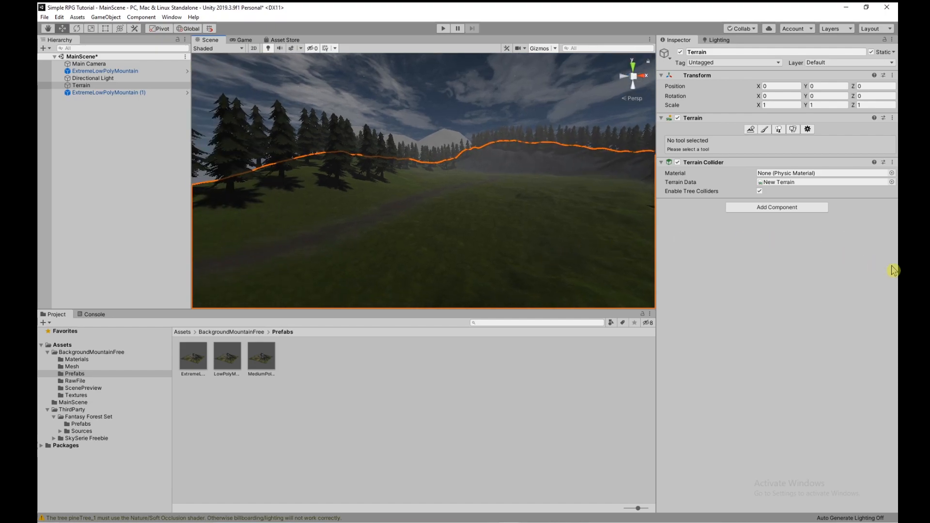